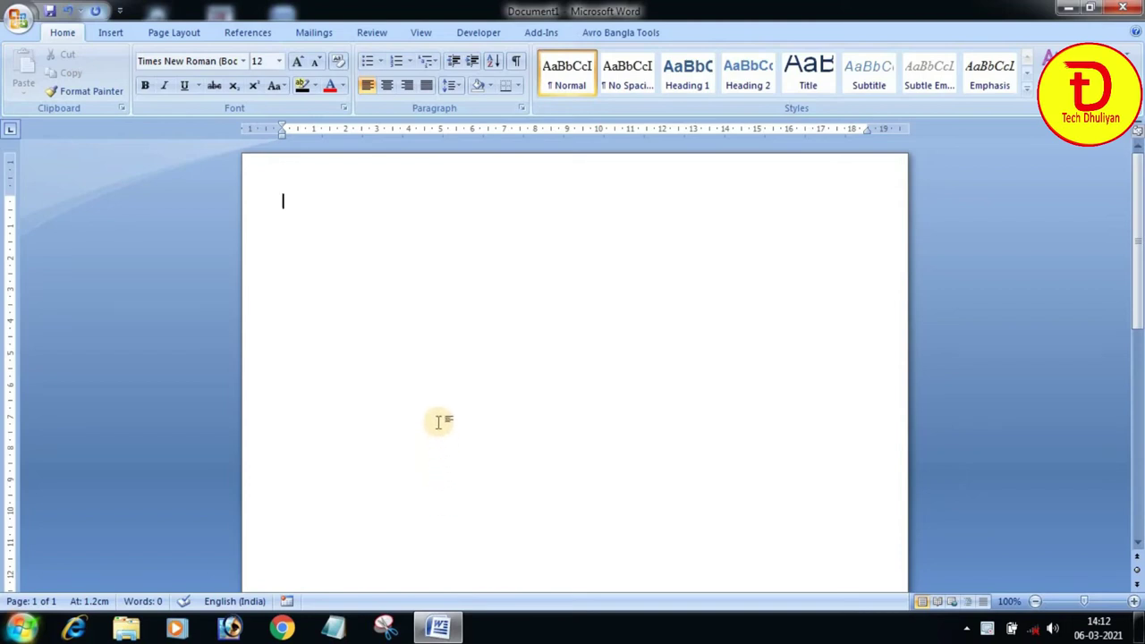
# Set the page to A4 Portrait with Narrow 1.27 cm margins on all sides
pyautogui.click(170, 40)
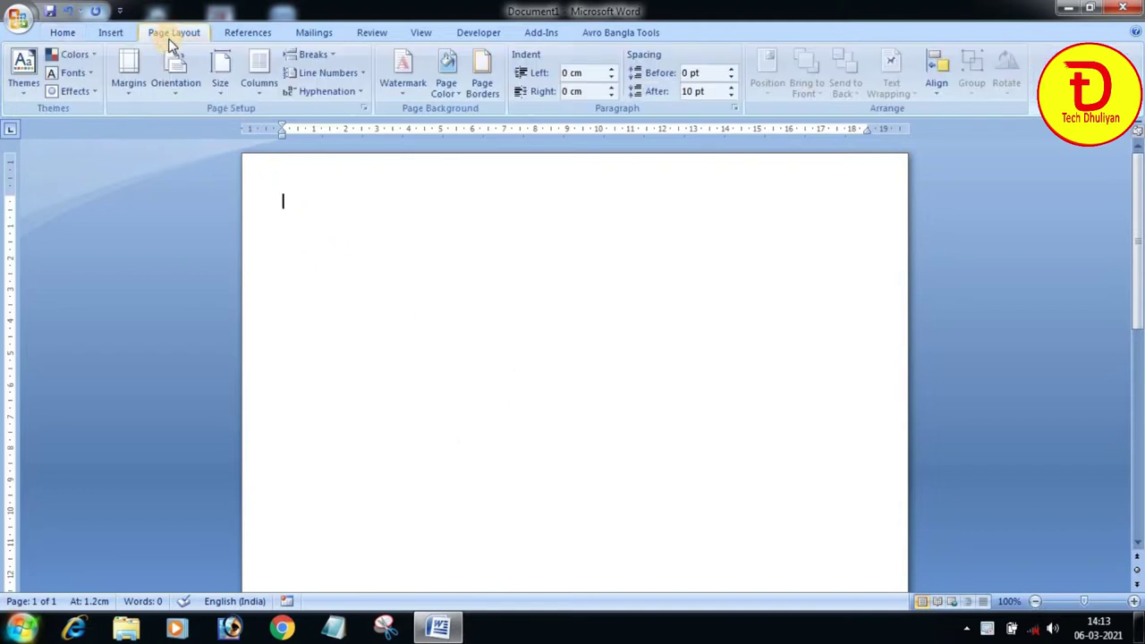
pyautogui.click(222, 95)
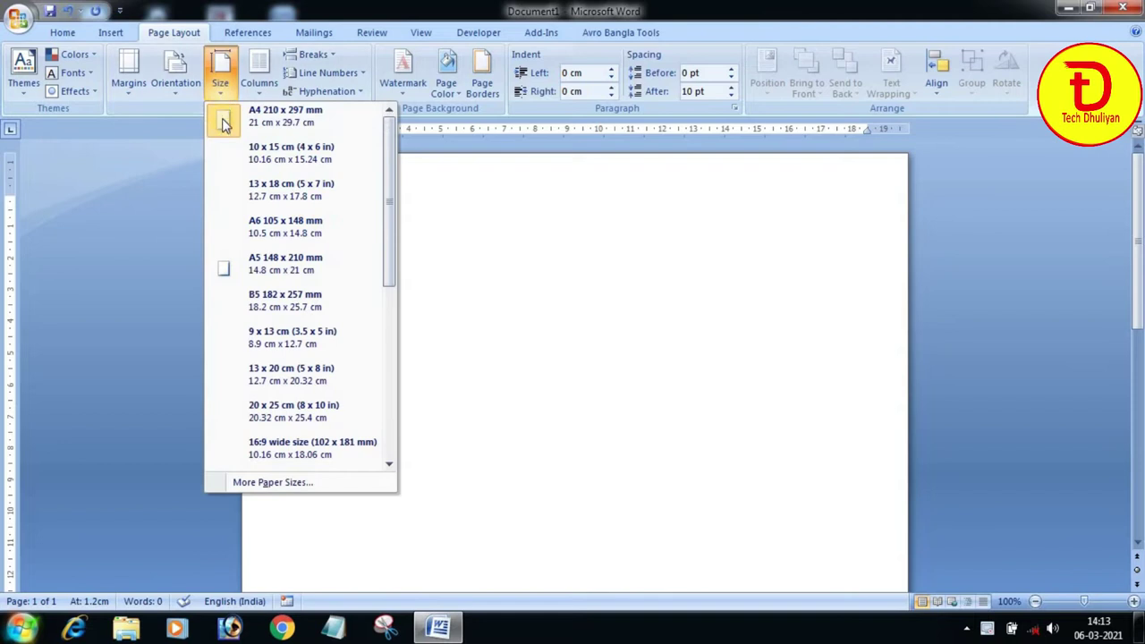
pyautogui.click(223, 125)
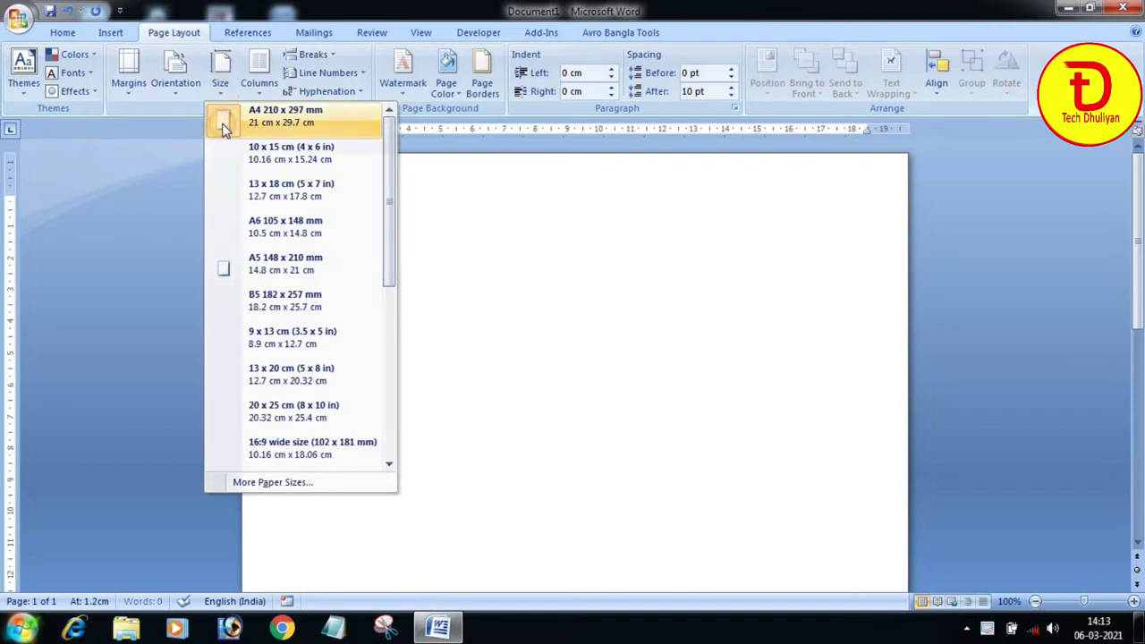
pyautogui.click(182, 89)
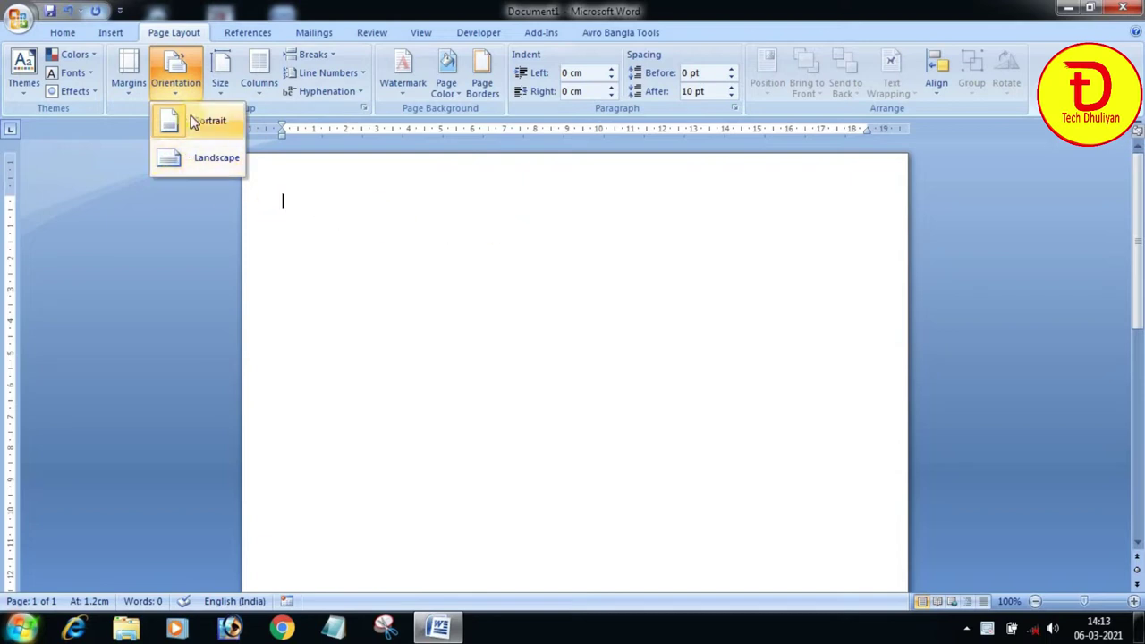
pyautogui.click(177, 89)
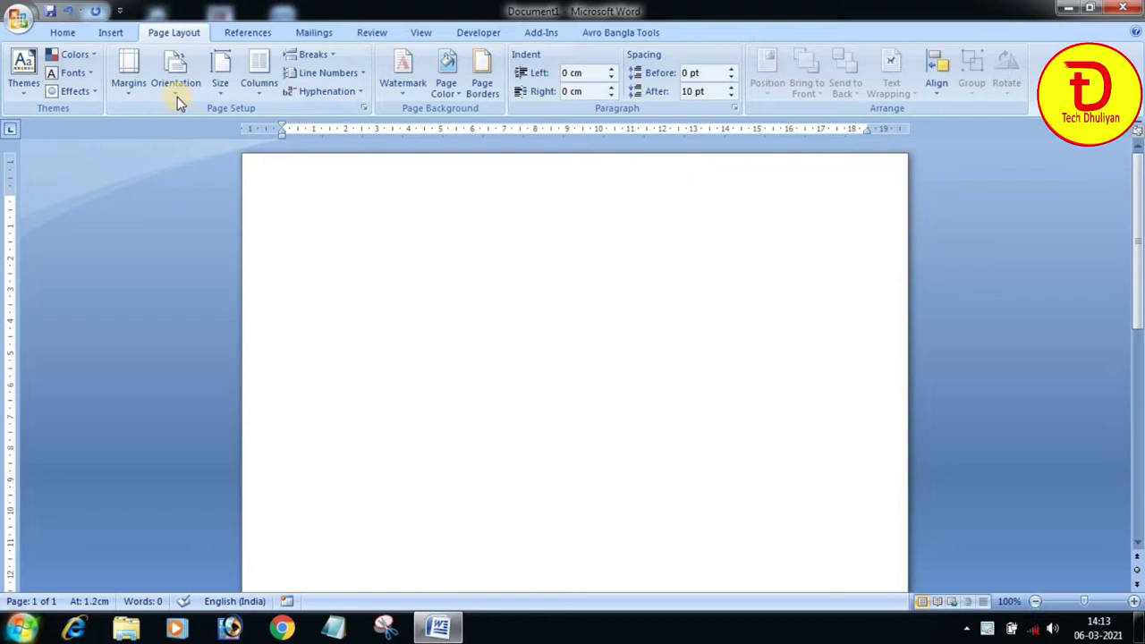
pyautogui.click(123, 94)
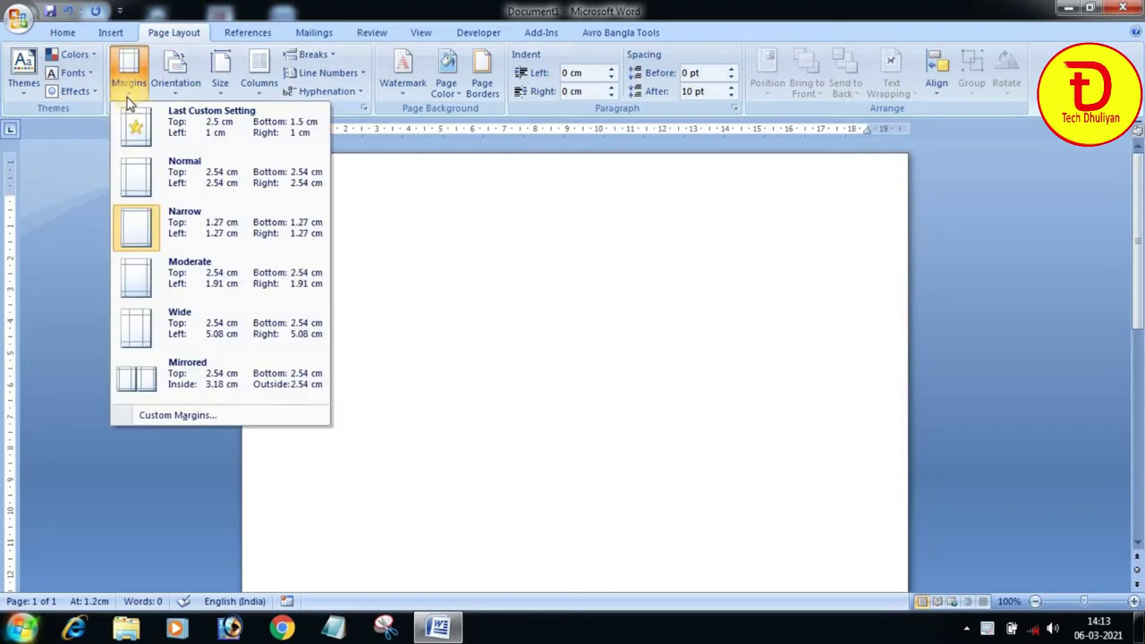
pyautogui.click(141, 238)
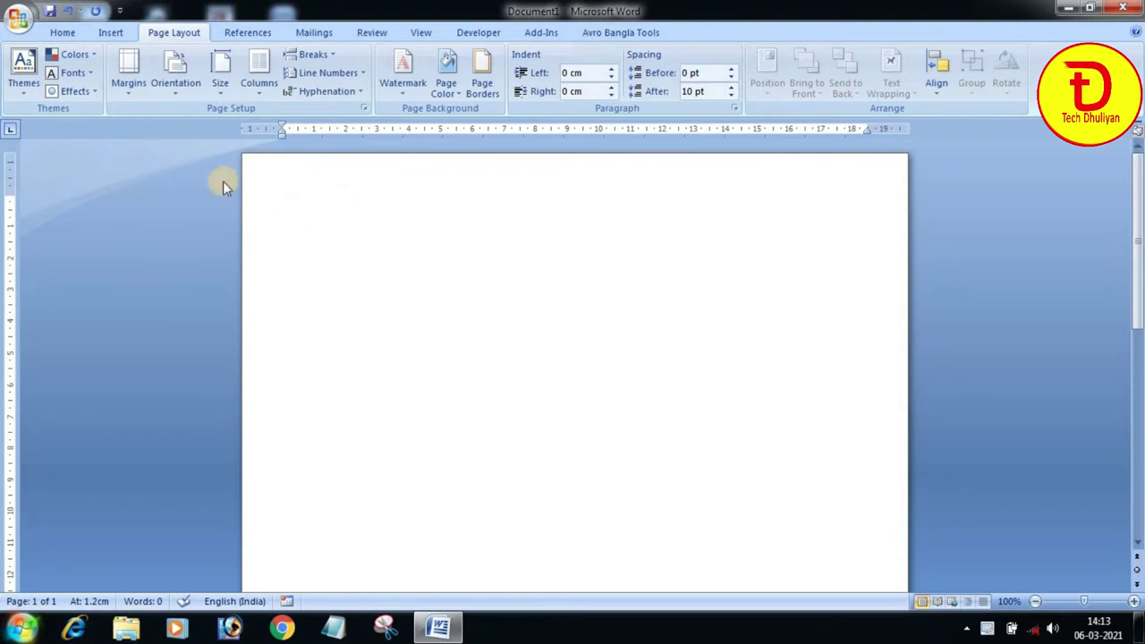
pyautogui.click(63, 33)
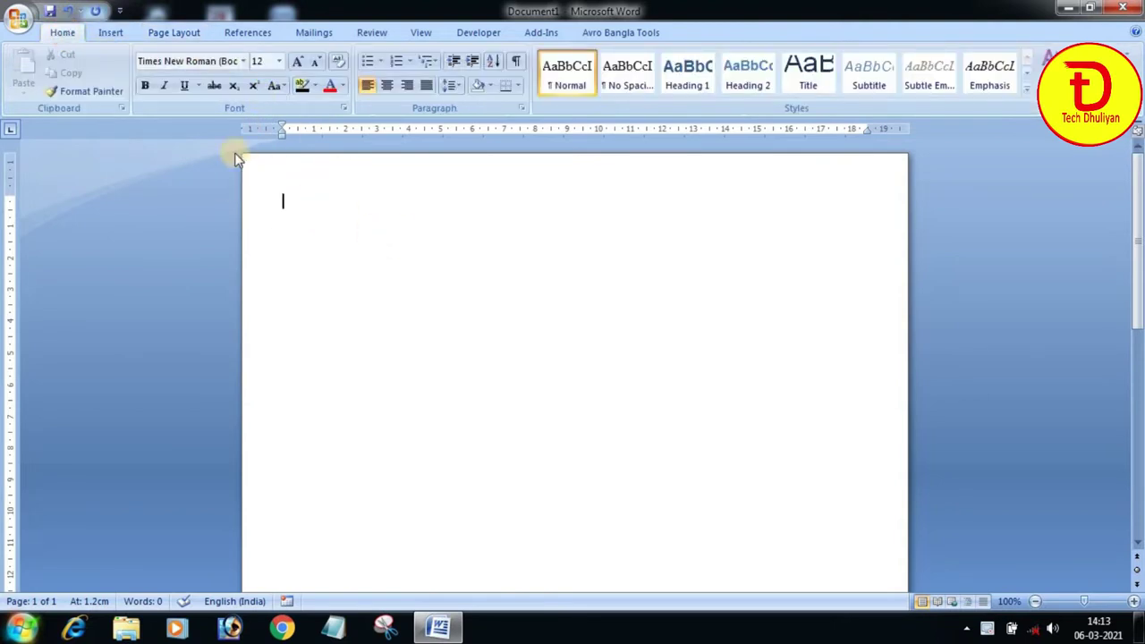
# Insert an arched-style WordArt heading reading '2 WING DANCE SCHOOL'
pyautogui.click(111, 33)
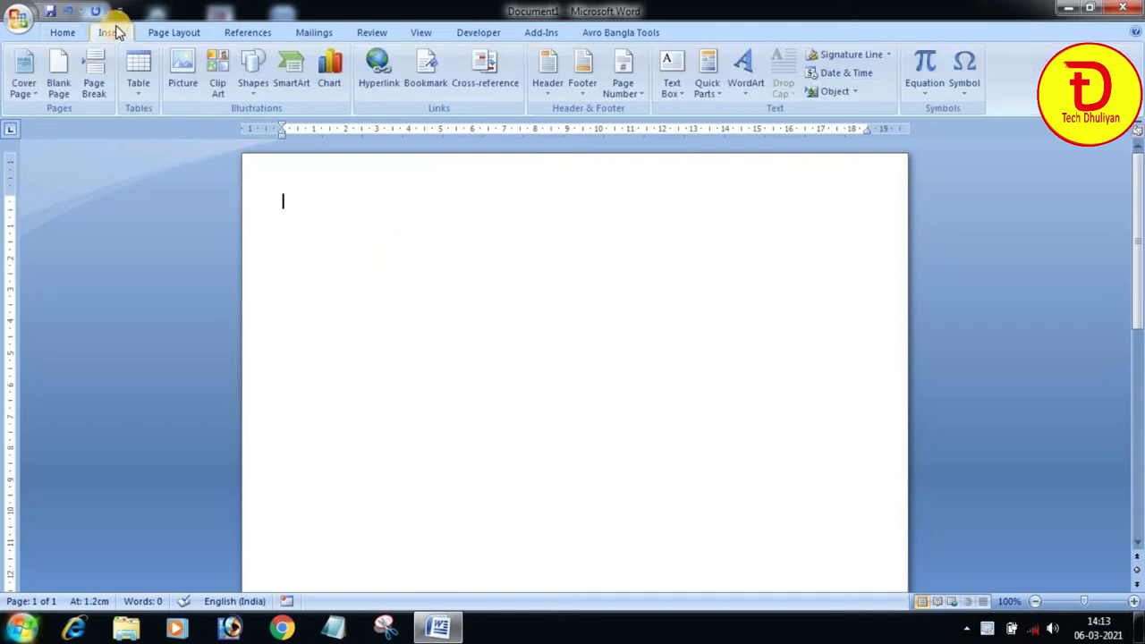
pyautogui.click(750, 81)
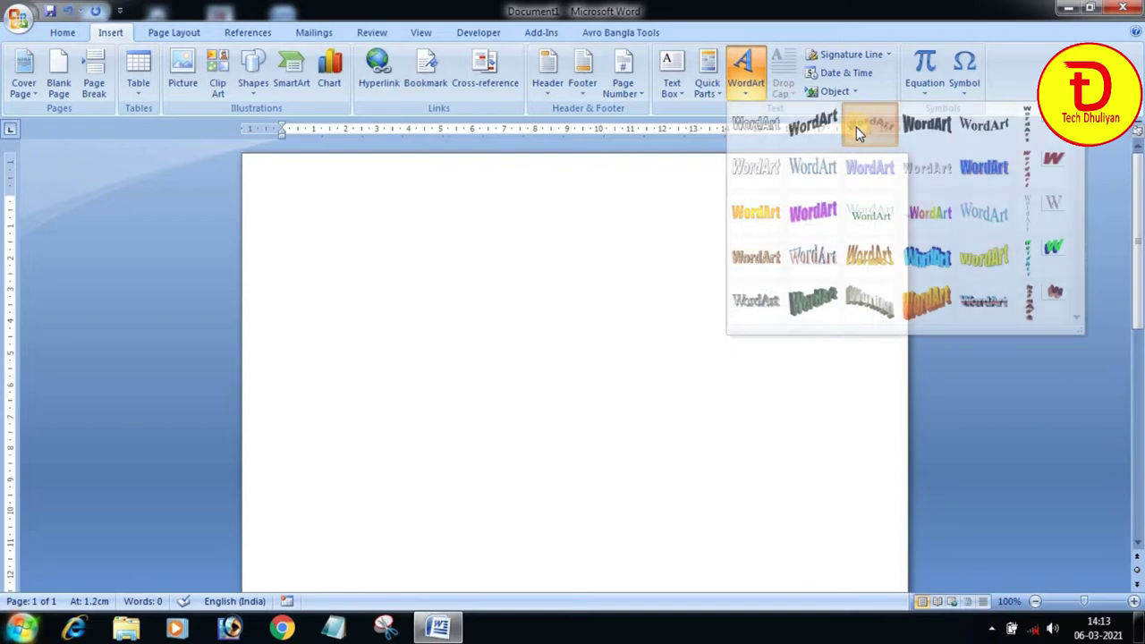
pyautogui.click(856, 129)
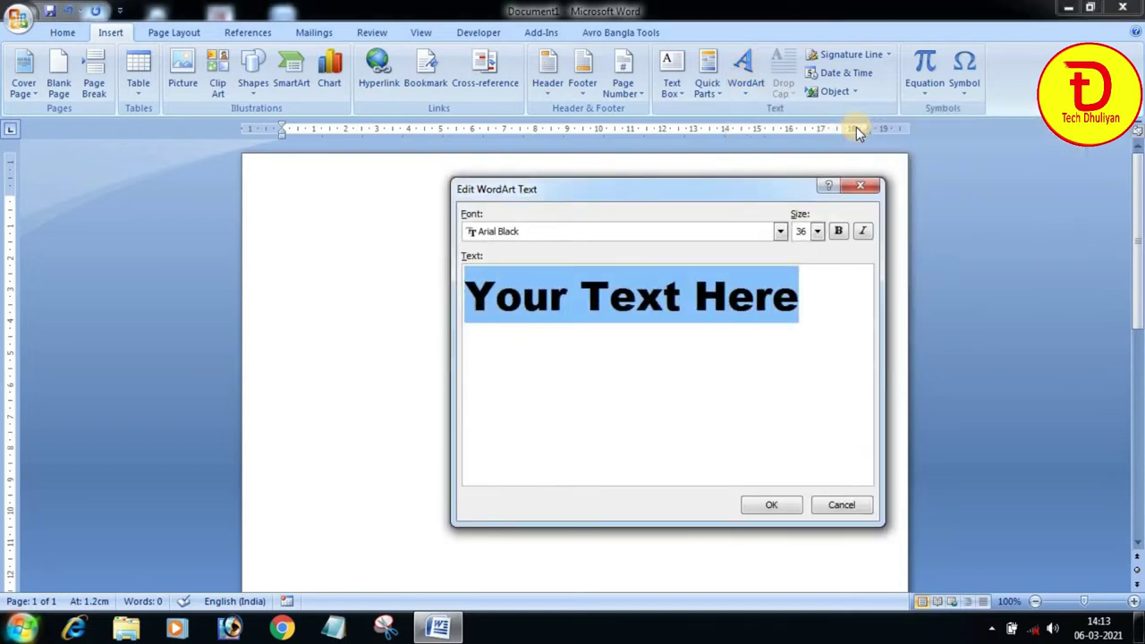
pyautogui.write('2')
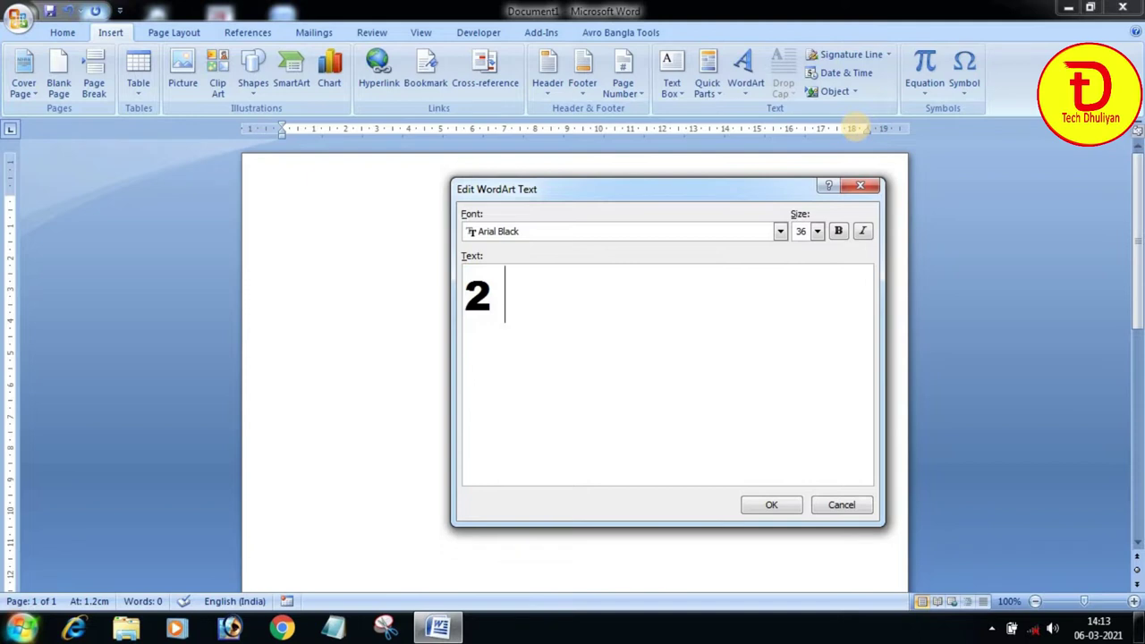
pyautogui.write(' WIN')
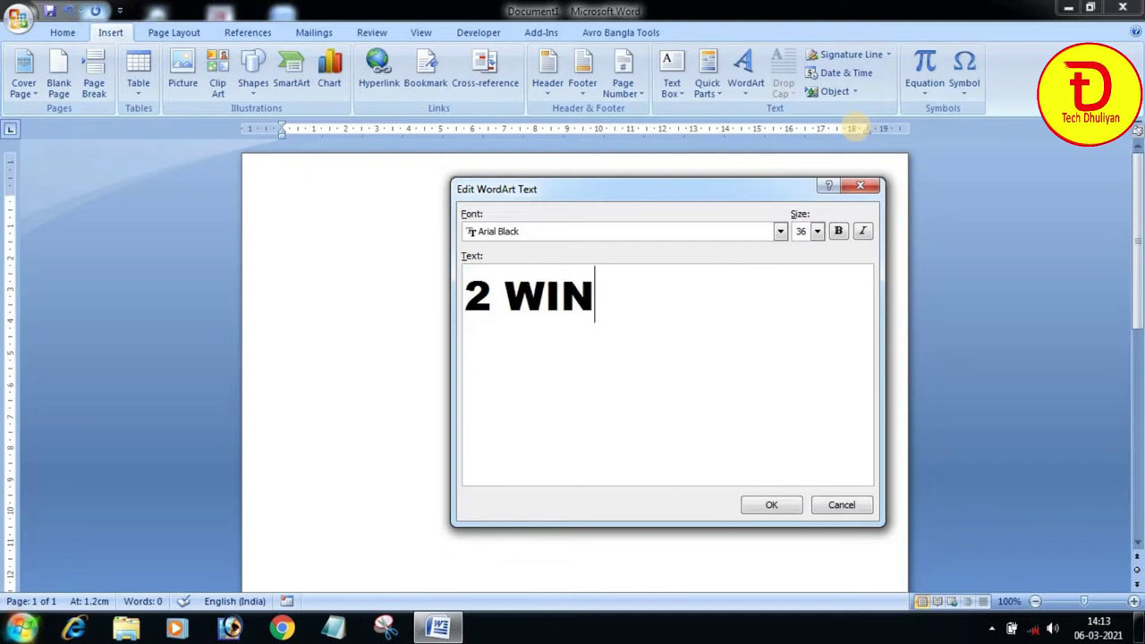
pyautogui.write('G S')
pyautogui.write('ACH')
pyautogui.press('BackSpace')
pyautogui.write('E')
pyautogui.write('NCE')
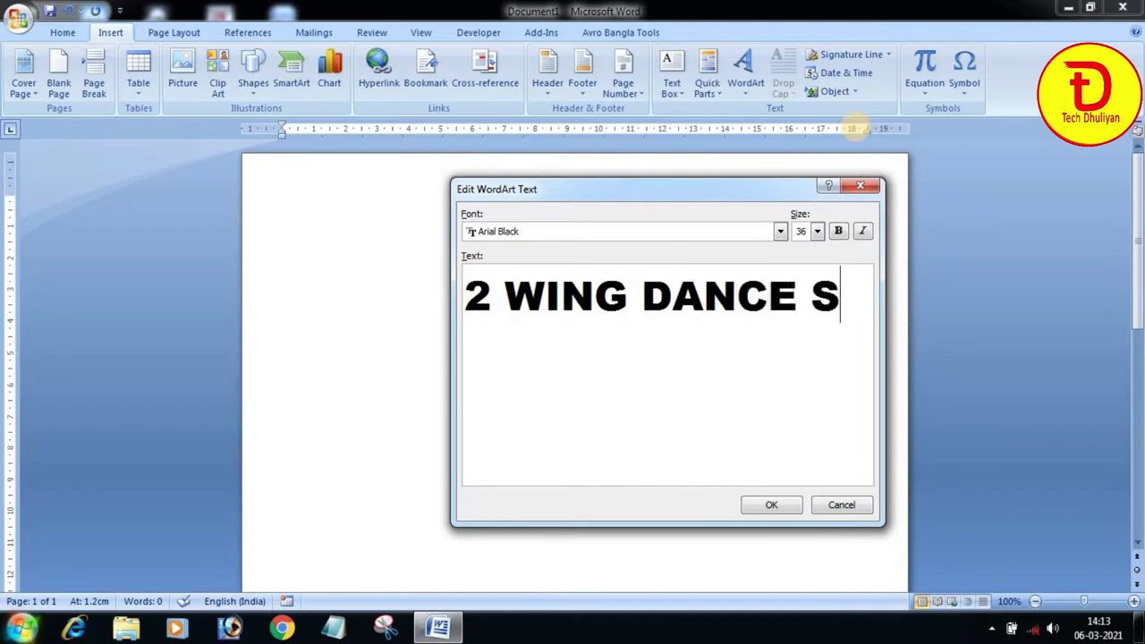
pyautogui.write('CHOOL')
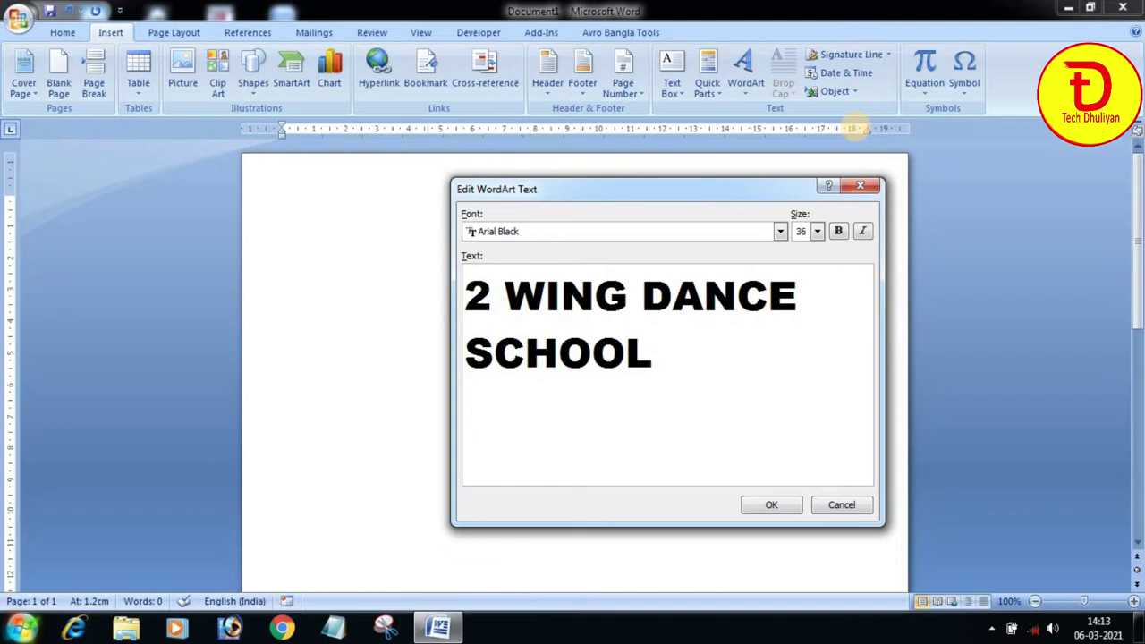
pyautogui.click(775, 505)
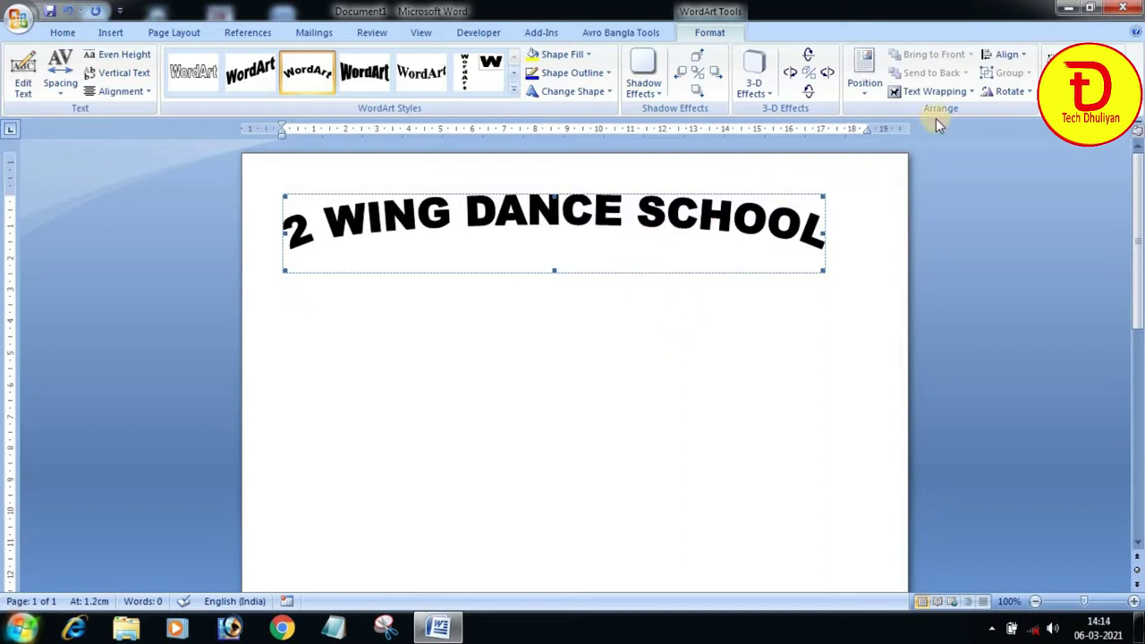
# Set the 2 WING DANCE SCHOOL heading's text wrapping to In Front of Text
pyautogui.click(867, 367)
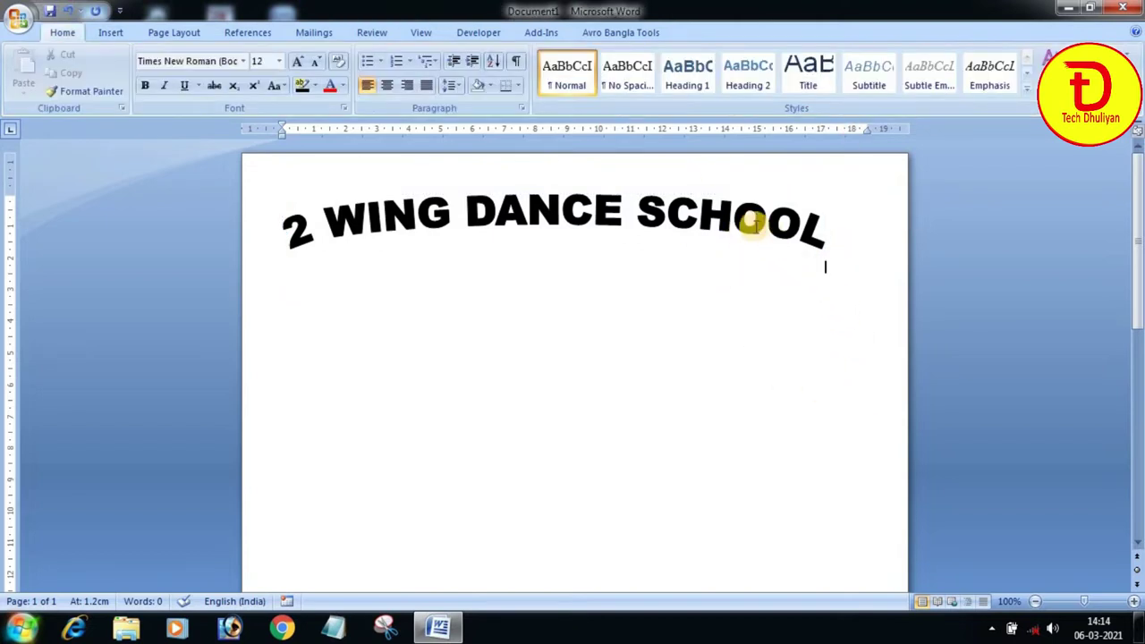
pyautogui.click(650, 213)
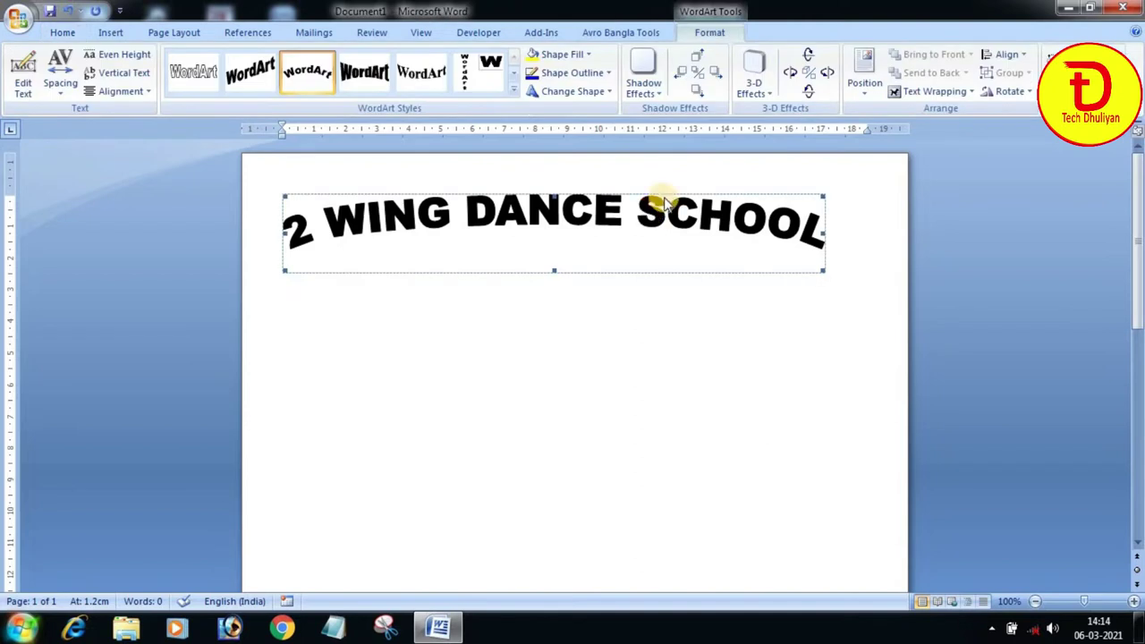
pyautogui.click(931, 93)
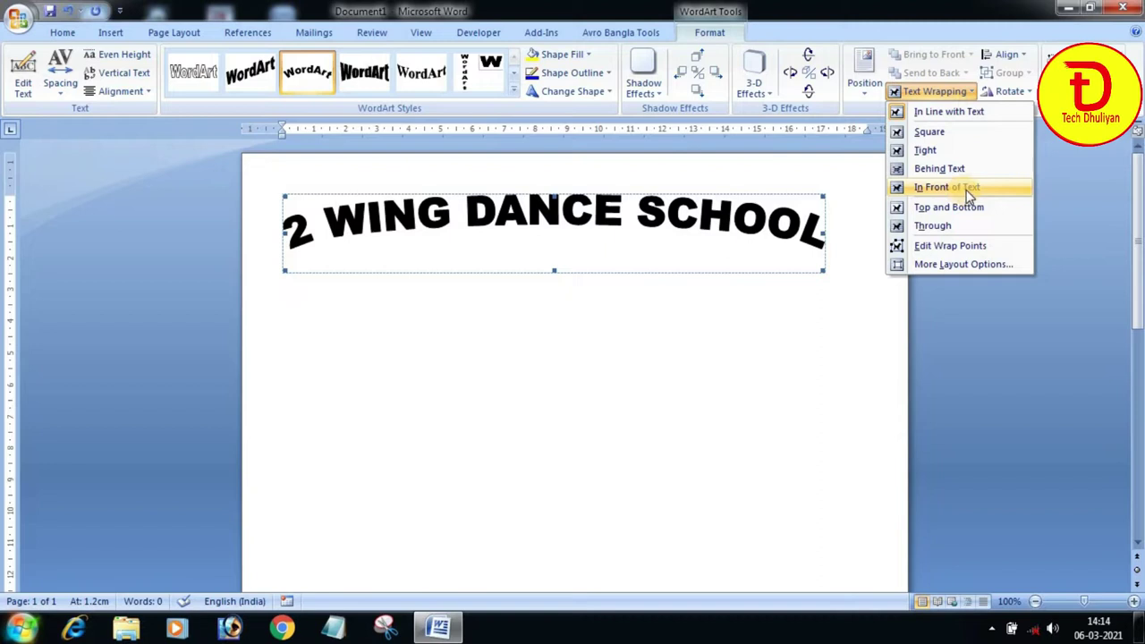
pyautogui.click(969, 195)
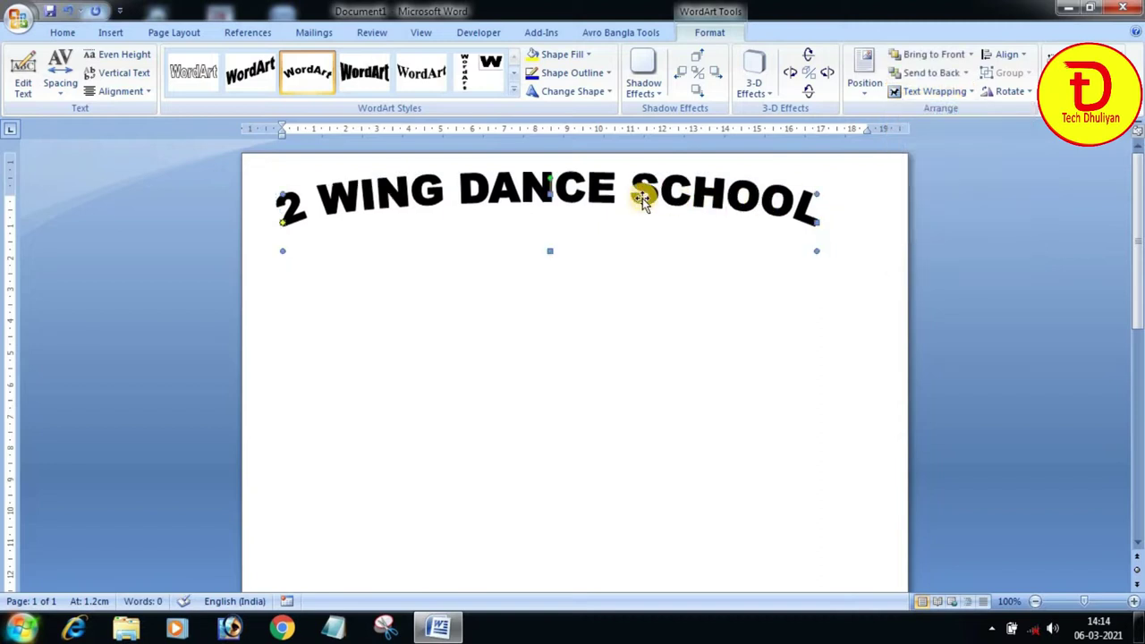
# Move and enlarge the heading, making it taller, and deepen its arch with the yellow handle
pyautogui.moveTo(642, 198)
pyautogui.mouseDown()
pyautogui.moveTo(673, 221)
pyautogui.moveTo(656, 208)
pyautogui.mouseUp()
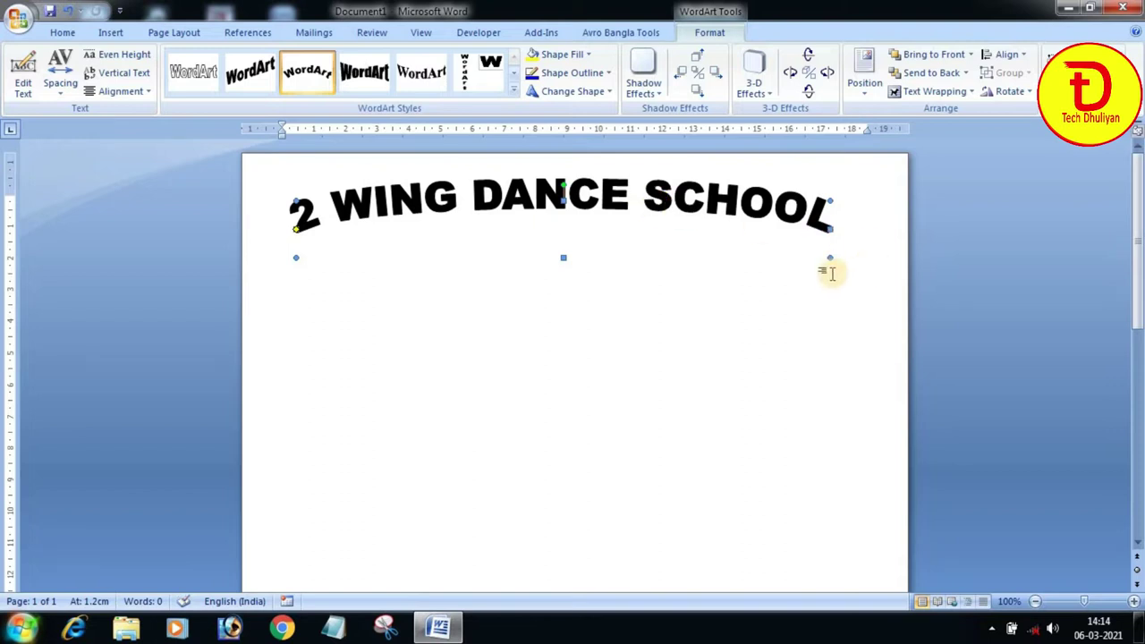
pyautogui.moveTo(831, 260); pyautogui.dragTo(851, 271)
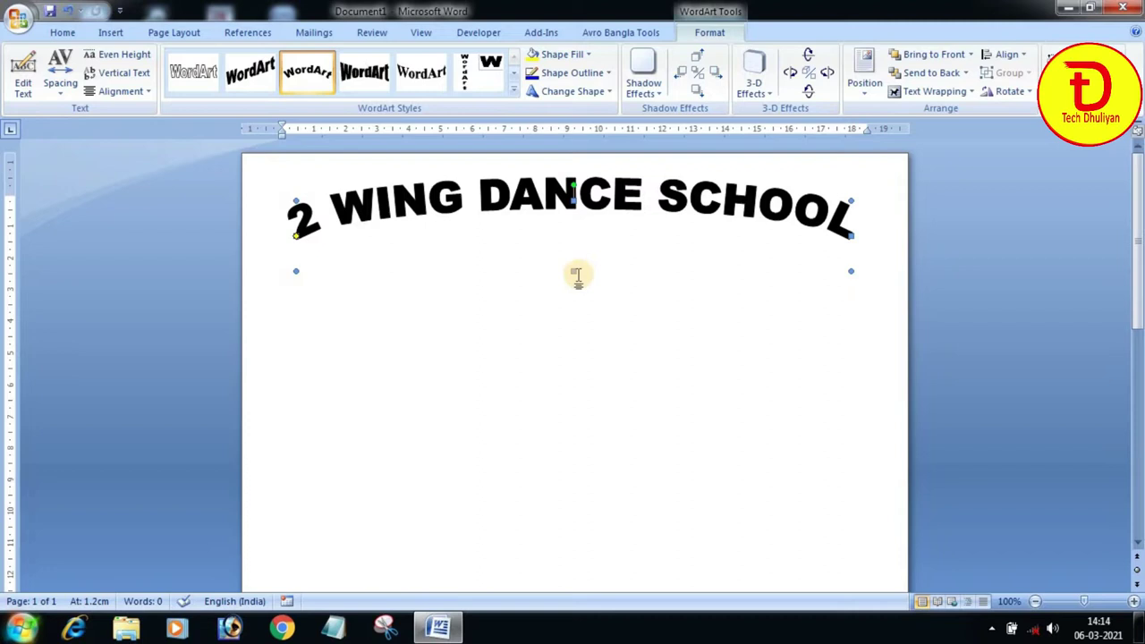
pyautogui.moveTo(574, 271); pyautogui.dragTo(562, 458)
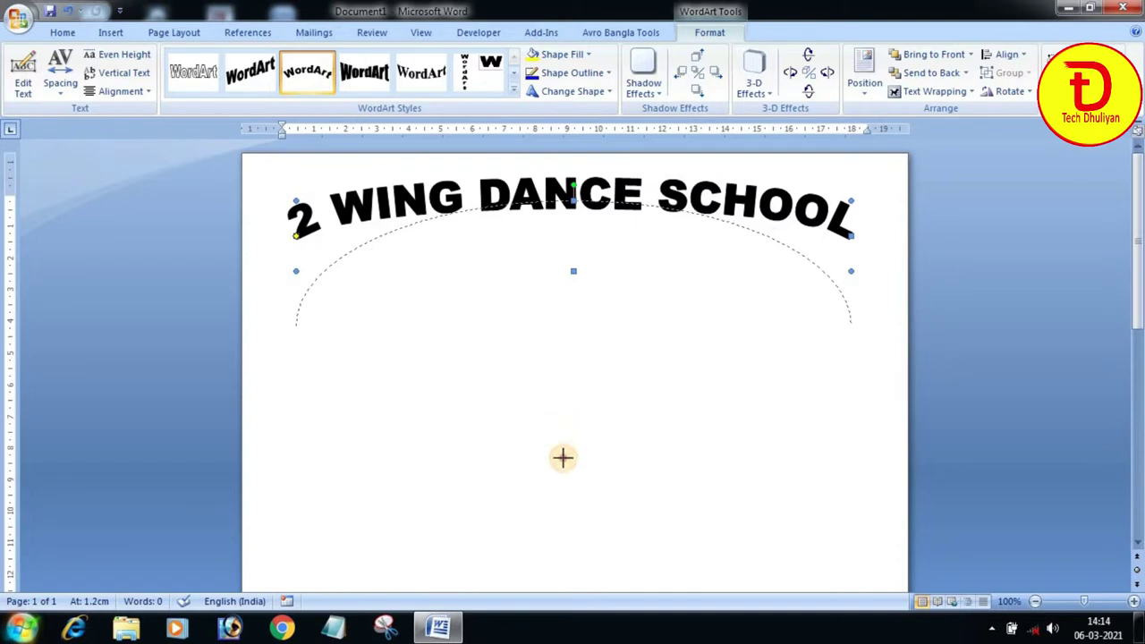
pyautogui.moveTo(562, 458); pyautogui.dragTo(563, 502)
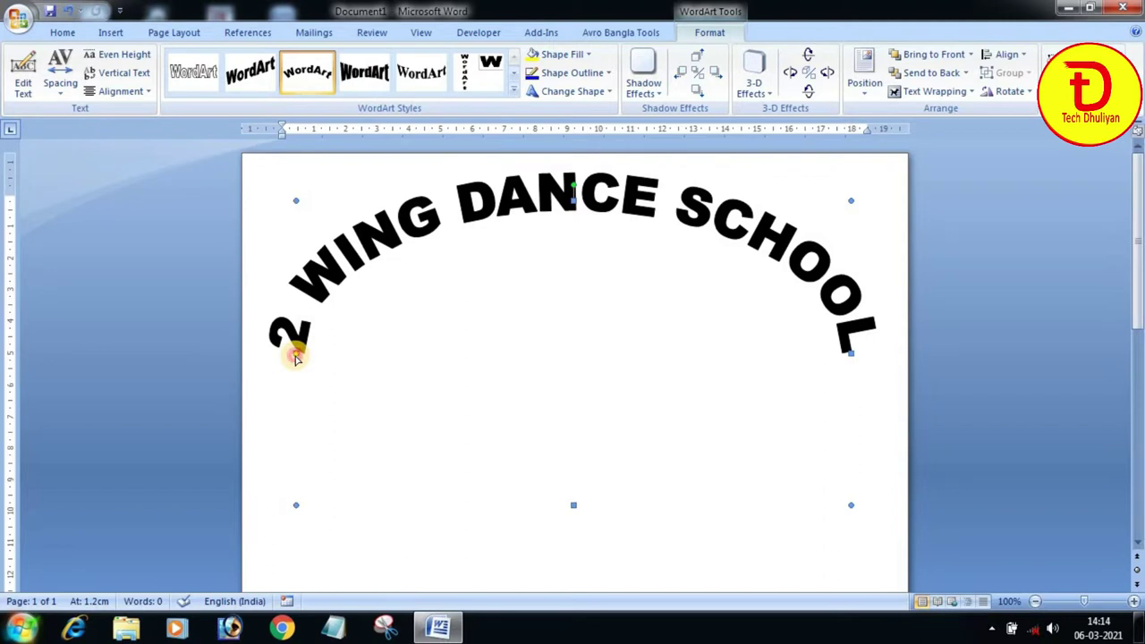
pyautogui.moveTo(297, 357); pyautogui.dragTo(320, 290)
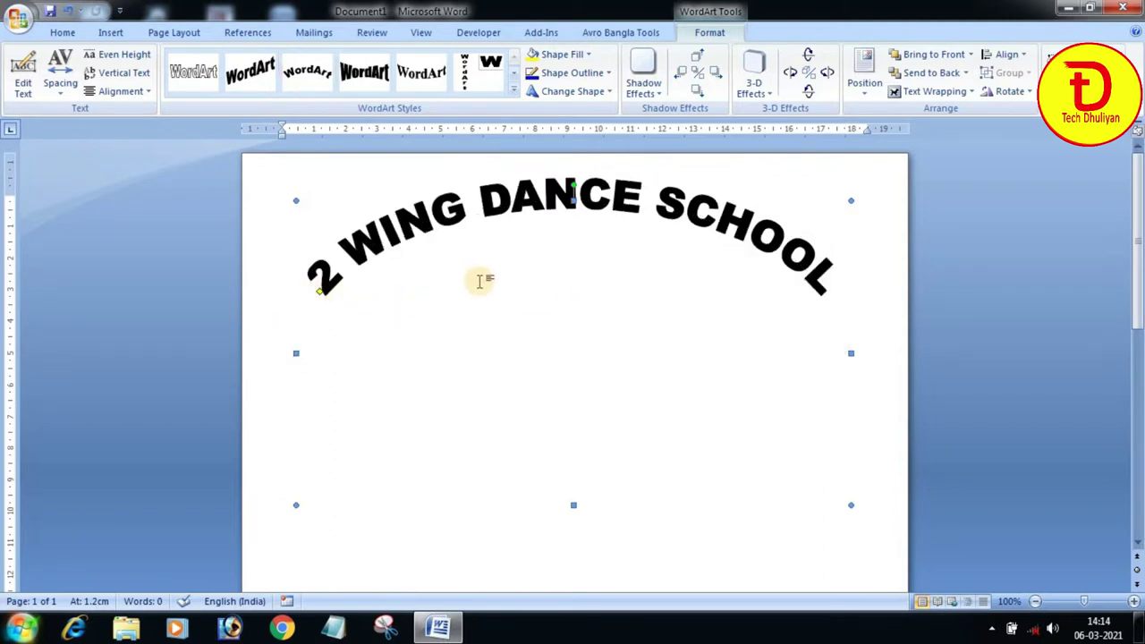
# Reopen the heading's Edit WordArt Text dialog and browse fonts, leaving Arial Black unchanged
pyautogui.click(631, 389)
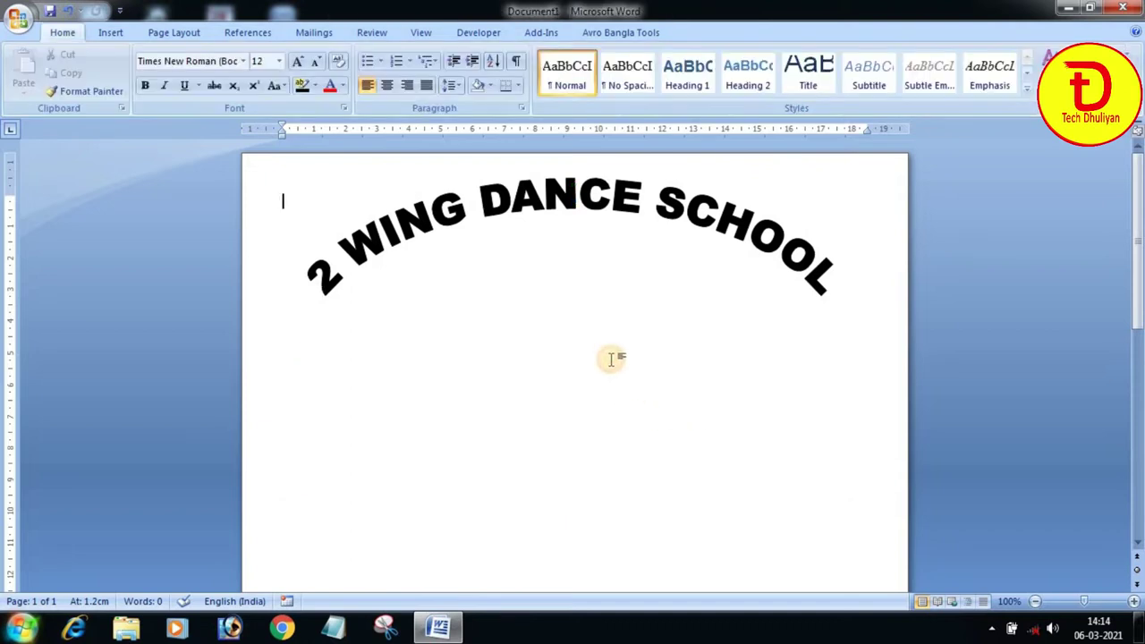
pyautogui.click(571, 199)
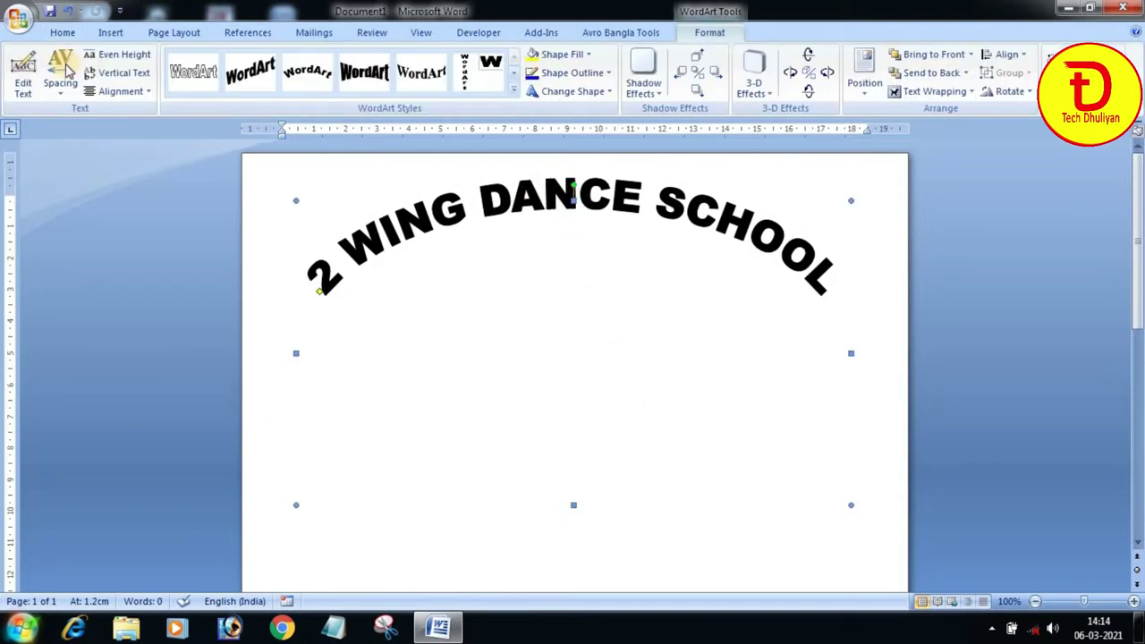
pyautogui.click(22, 73)
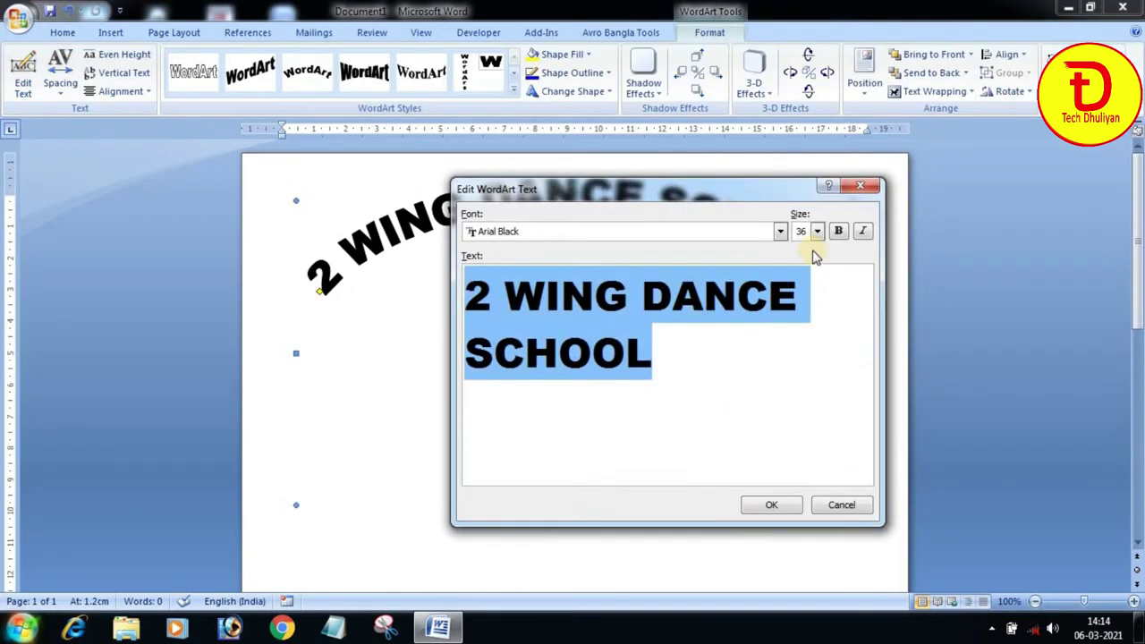
pyautogui.click(779, 232)
pyautogui.scroll(-2, 644, 294)
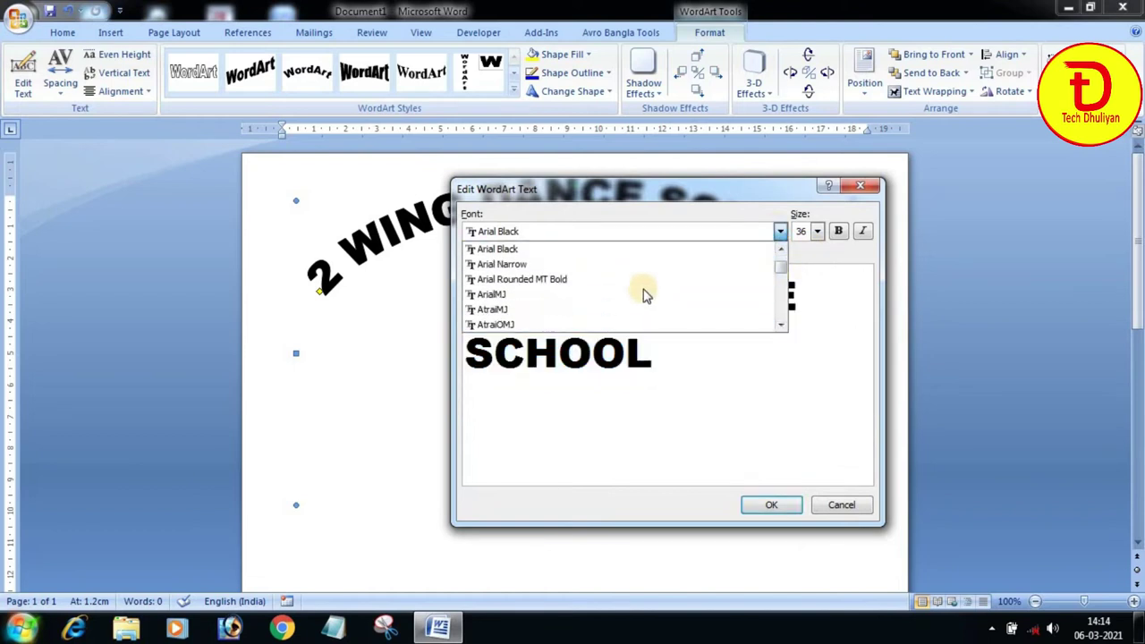
pyautogui.click(863, 188)
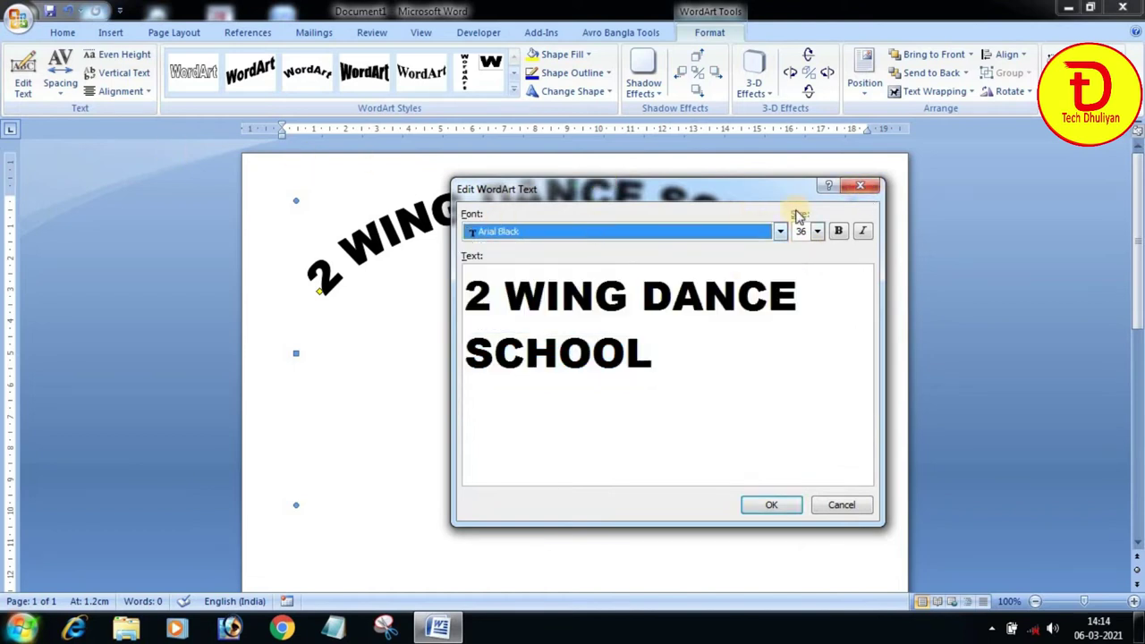
pyautogui.click(863, 189)
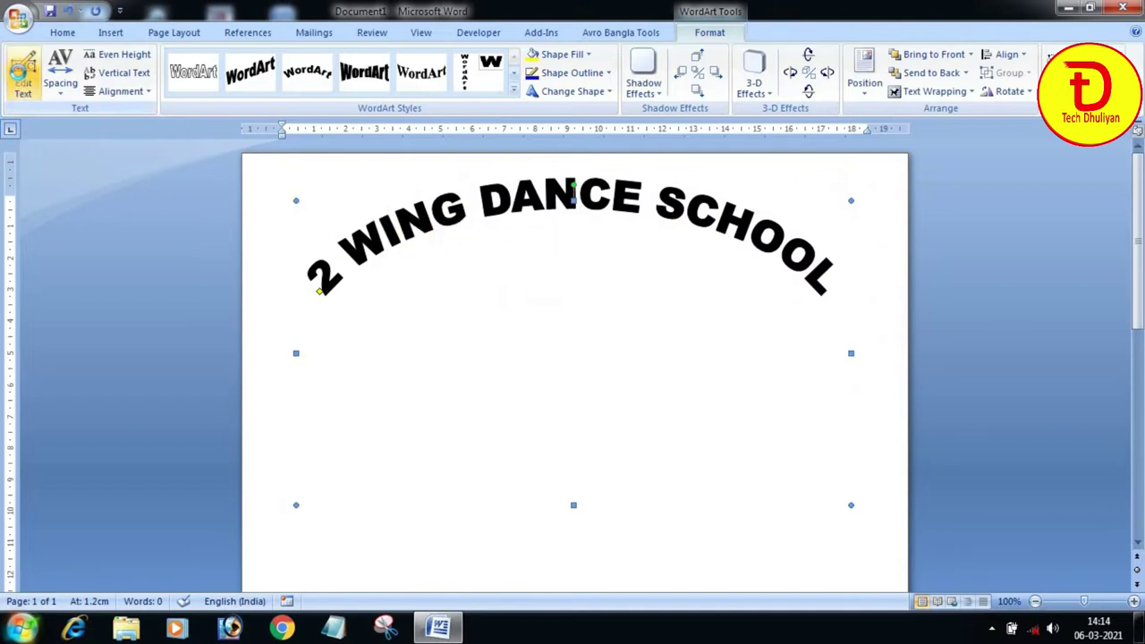
# Change the heading's WordArt font to Times New Roman
pyautogui.click(24, 83)
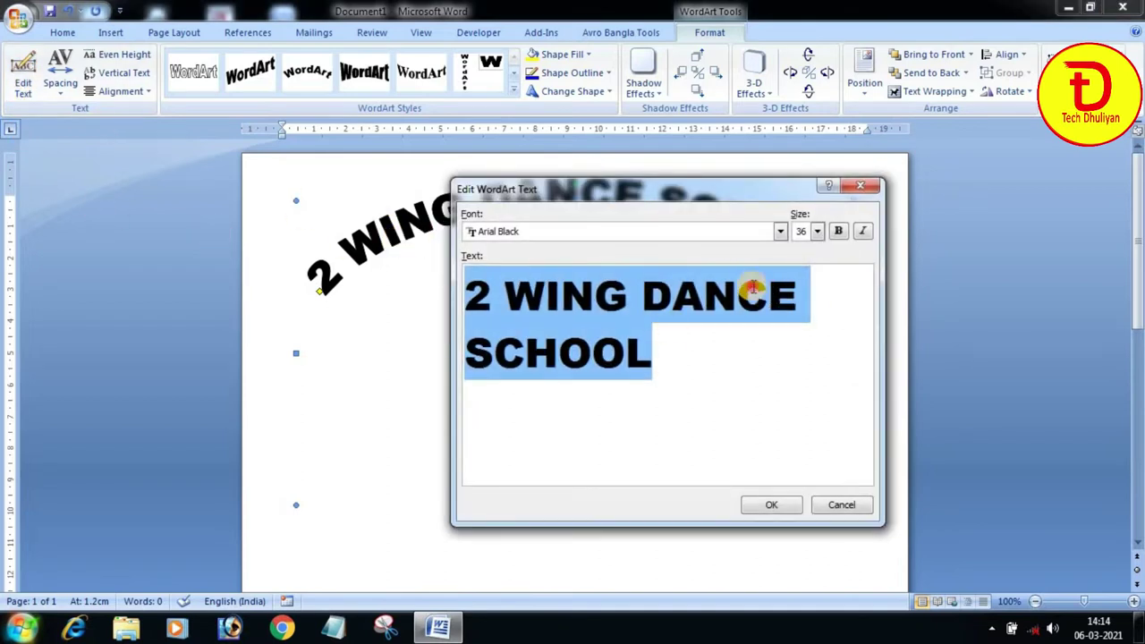
pyautogui.click(737, 293)
pyautogui.click(780, 231)
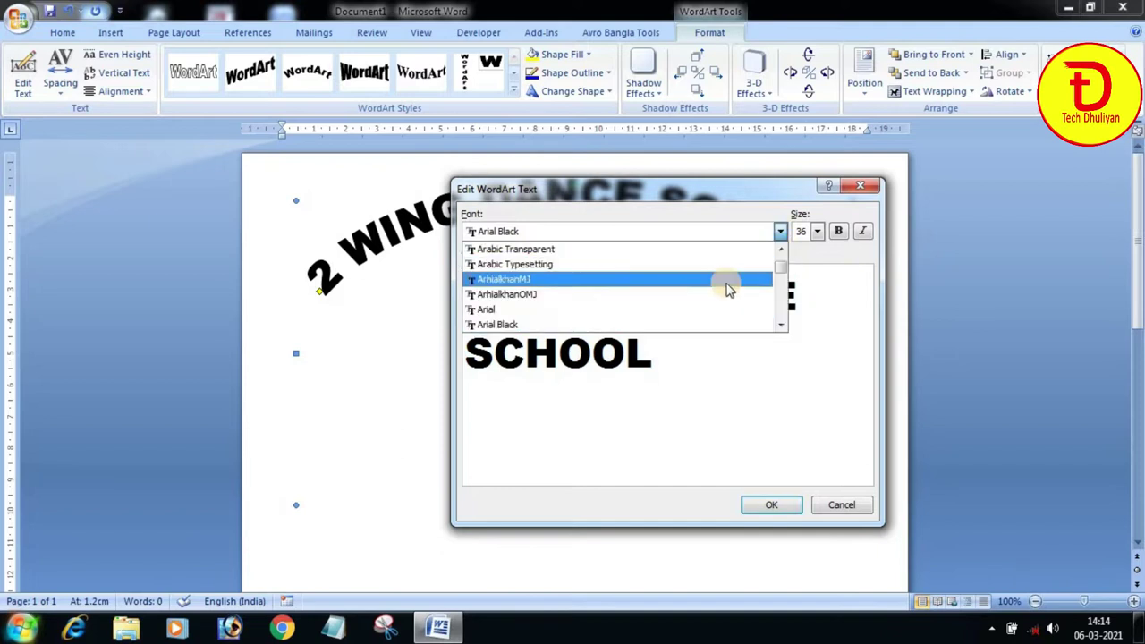
pyautogui.moveTo(783, 280); pyautogui.dragTo(782, 303)
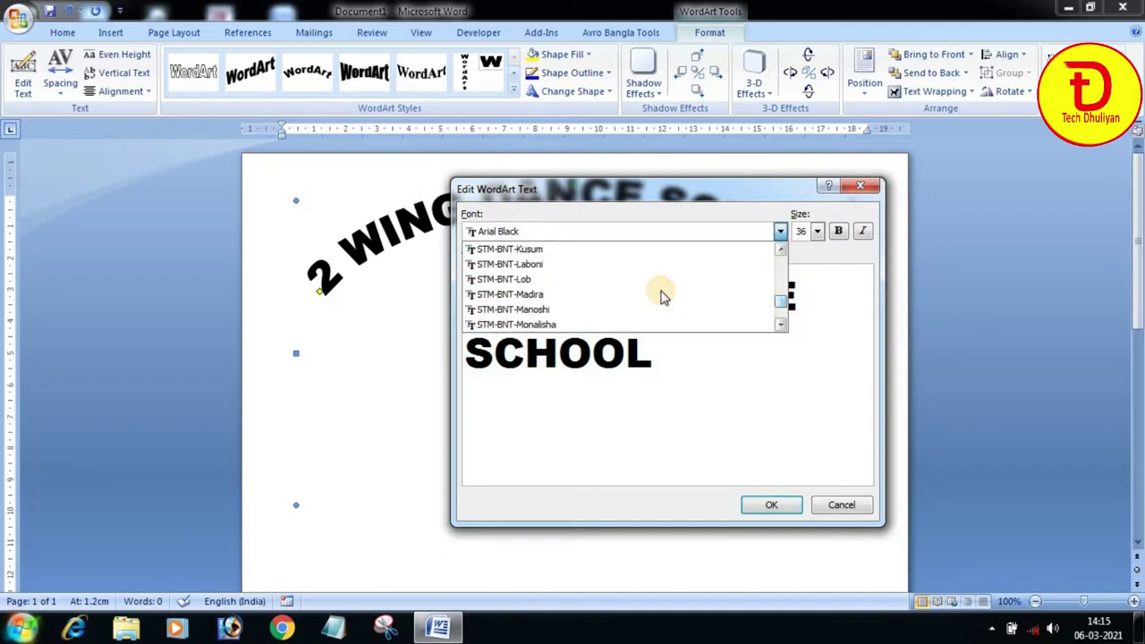
pyautogui.scroll(-2, 636, 301)
pyautogui.scroll(-2, 626, 296)
pyautogui.scroll(-2, 631, 299)
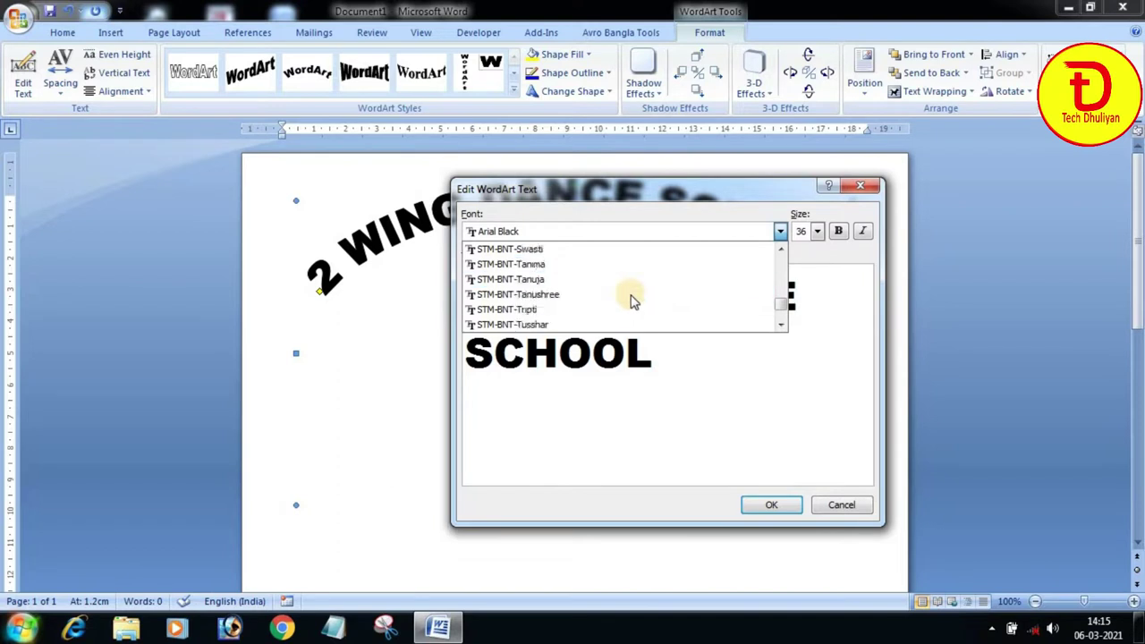
pyautogui.scroll(-2, 700, 297)
pyautogui.moveTo(783, 302); pyautogui.dragTo(782, 322)
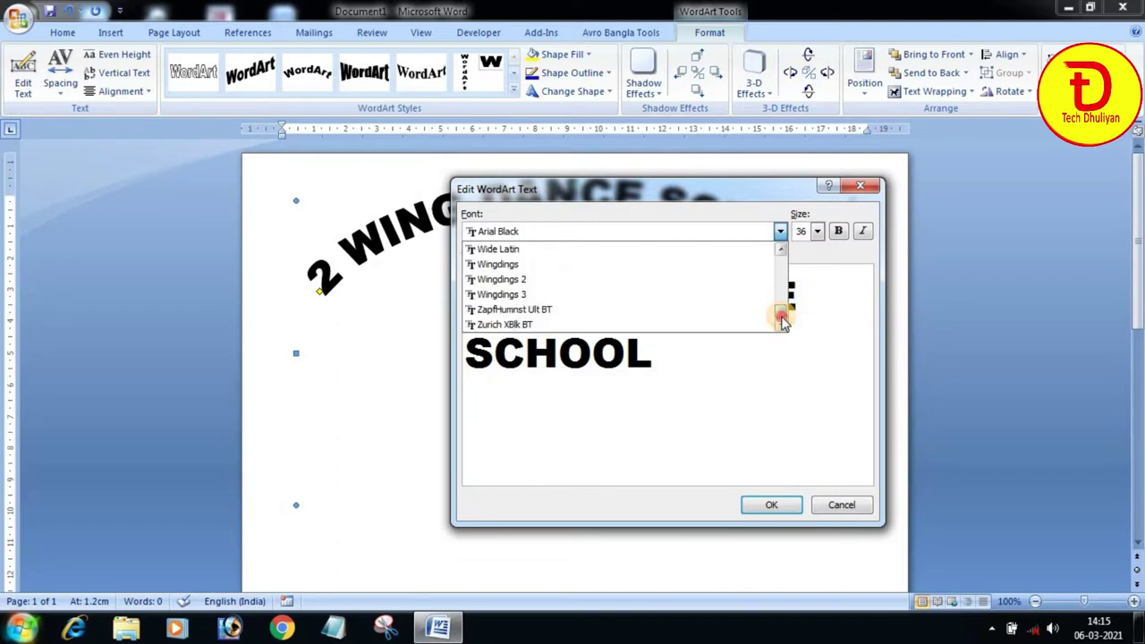
pyautogui.scroll(3, 583, 284)
pyautogui.scroll(2, 582, 285)
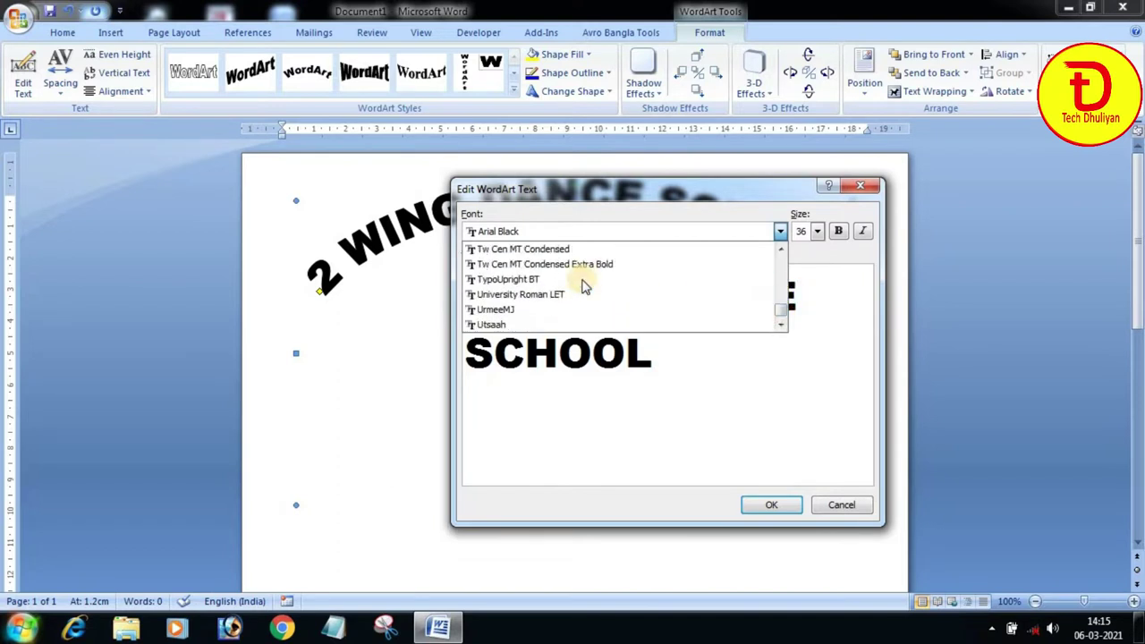
pyautogui.scroll(2, 582, 284)
pyautogui.scroll(3, 583, 285)
pyautogui.scroll(3, 582, 285)
pyautogui.scroll(1, 582, 284)
pyautogui.scroll(2, 582, 283)
pyautogui.scroll(1, 583, 283)
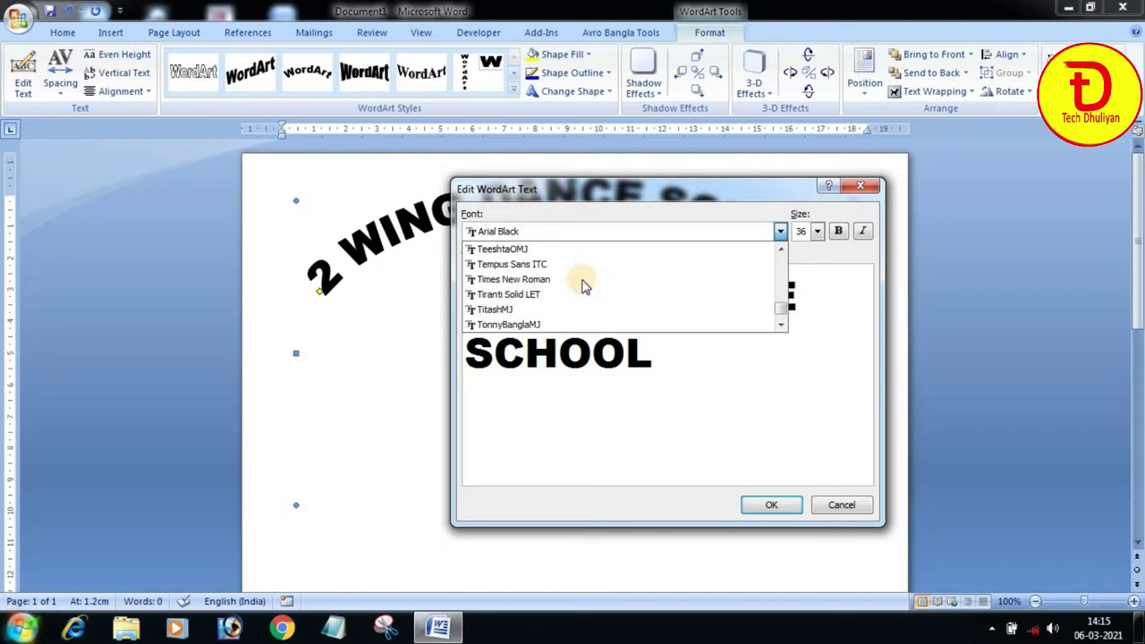
pyautogui.click(529, 281)
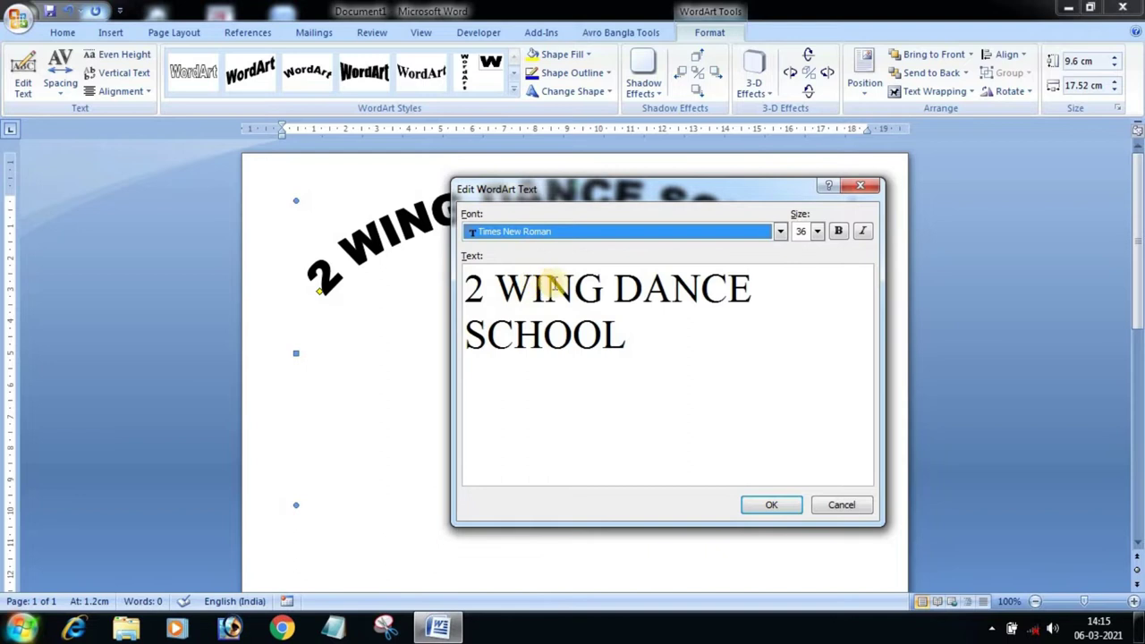
pyautogui.click(774, 505)
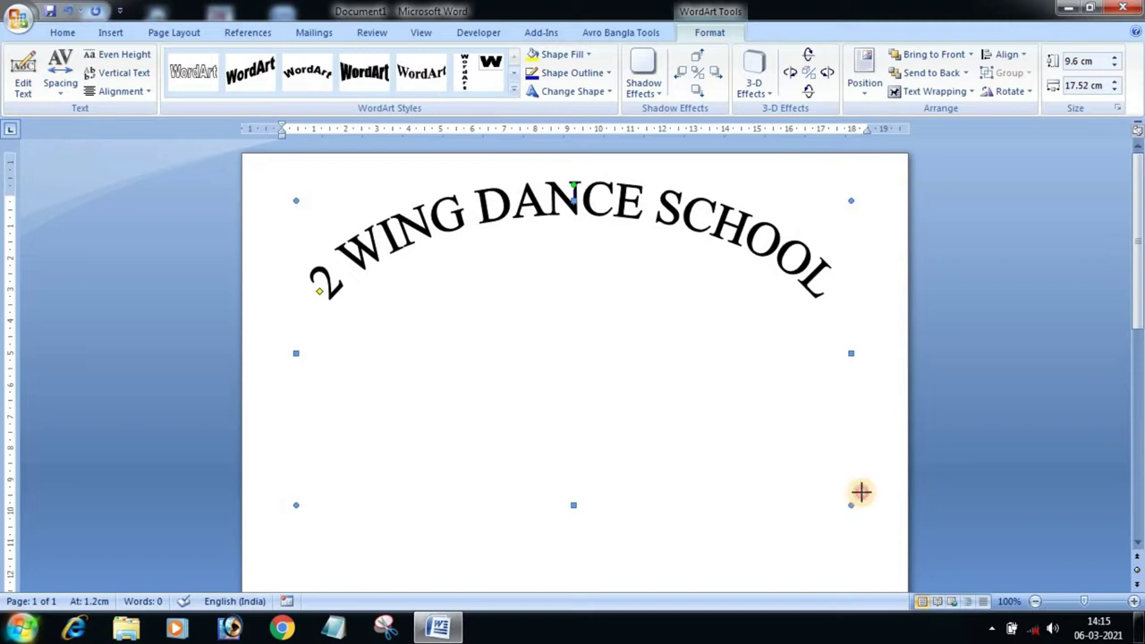
# Stretch the arched title toward both margins so it spans nearly the full page width
pyautogui.moveTo(859, 492); pyautogui.dragTo(862, 492)
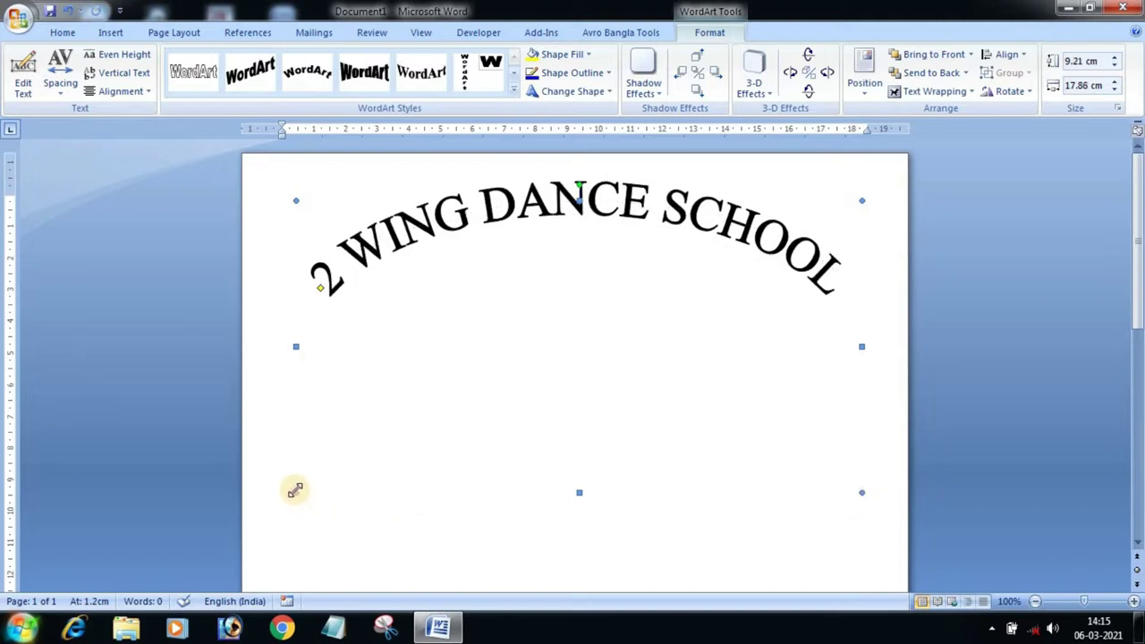
pyautogui.moveTo(287, 489); pyautogui.dragTo(270, 492)
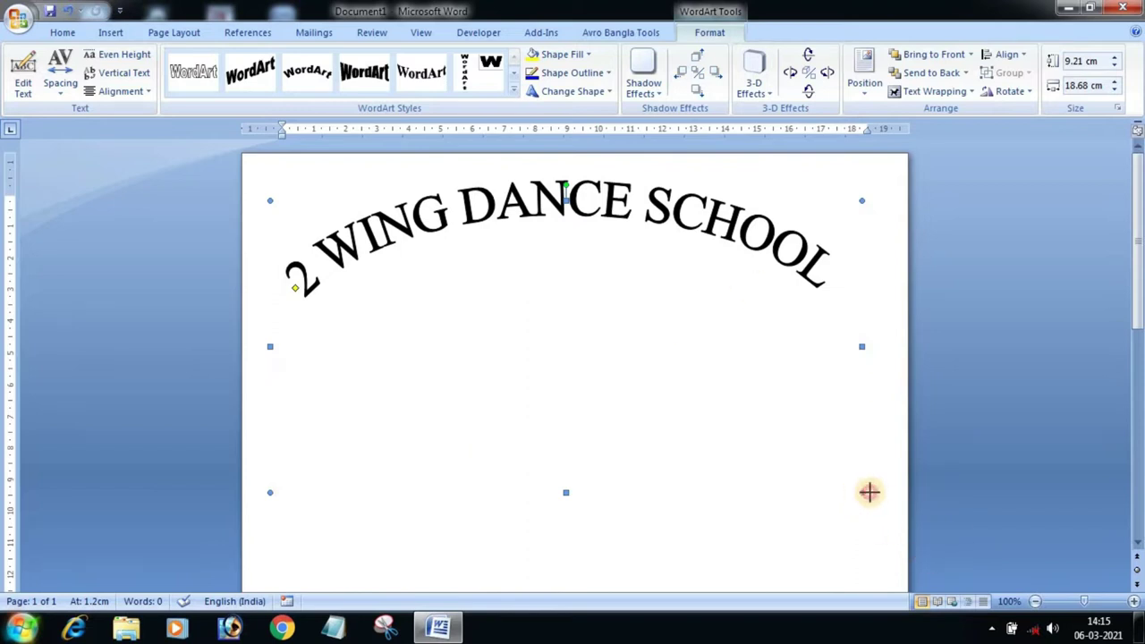
pyautogui.moveTo(870, 492); pyautogui.dragTo(884, 492)
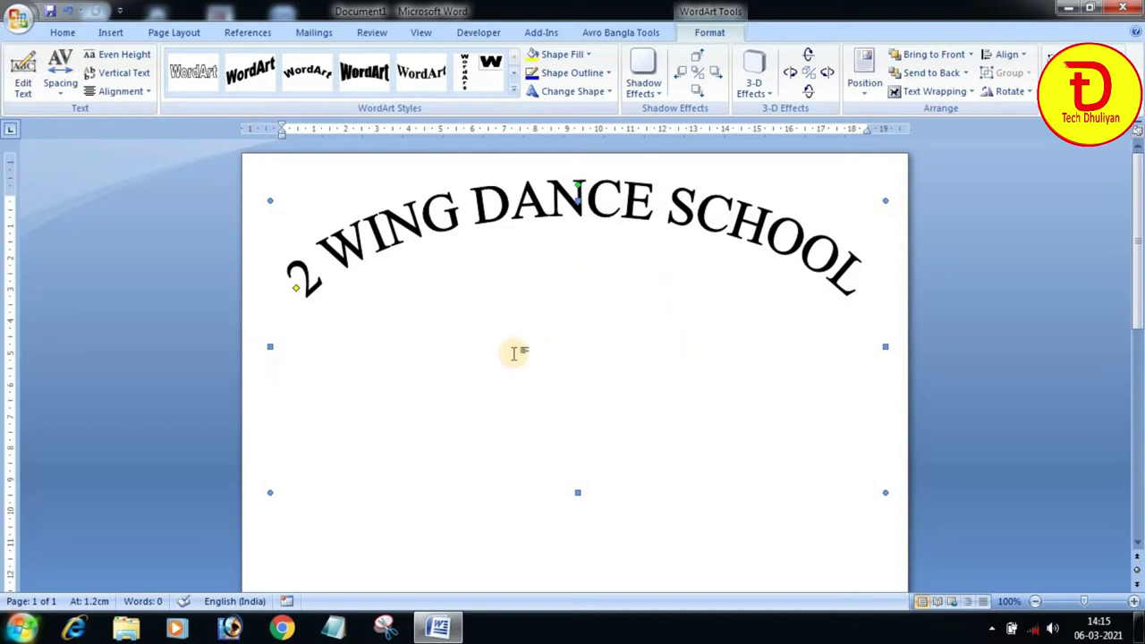
pyautogui.click(455, 351)
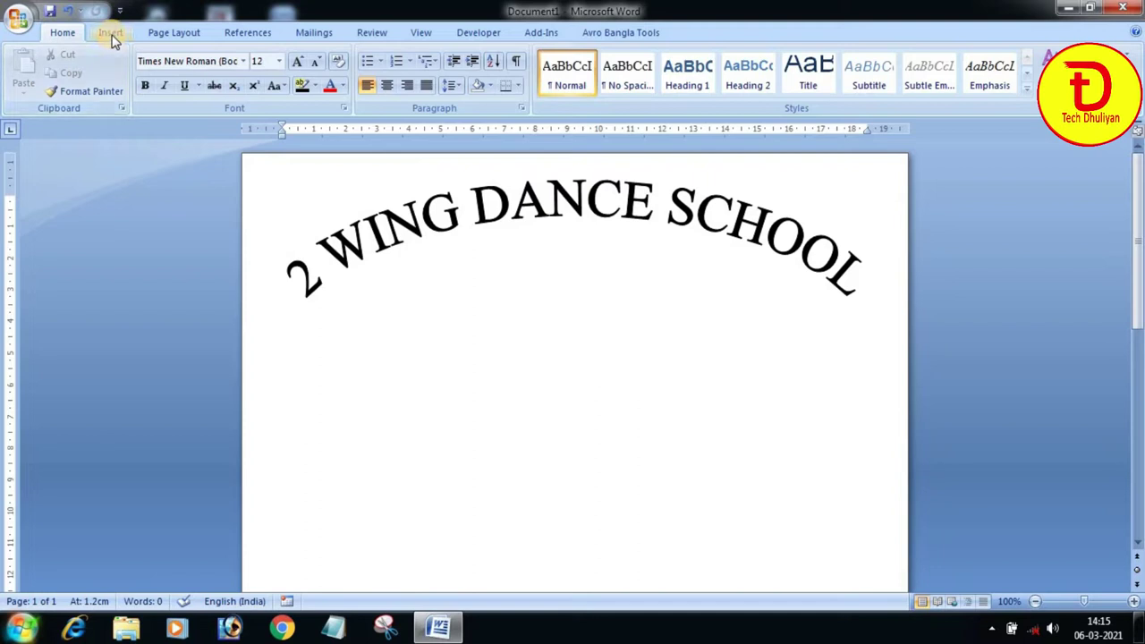
pyautogui.click(111, 34)
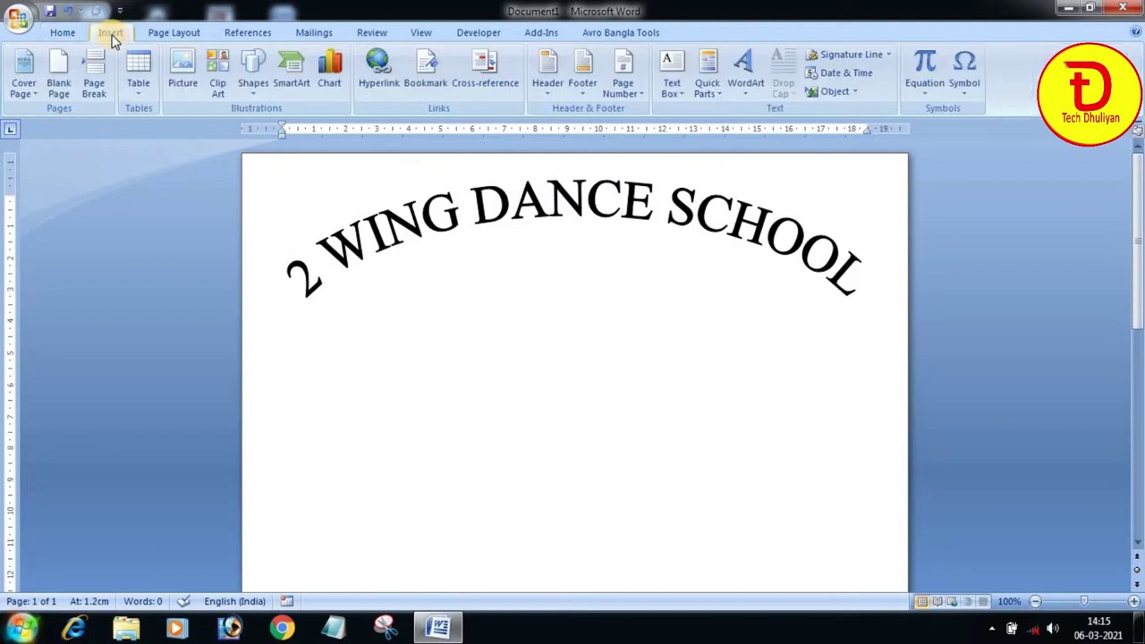
# Insert the '2wing dance' logo picture from E:\Clipart for DTP\Logos
pyautogui.click(188, 73)
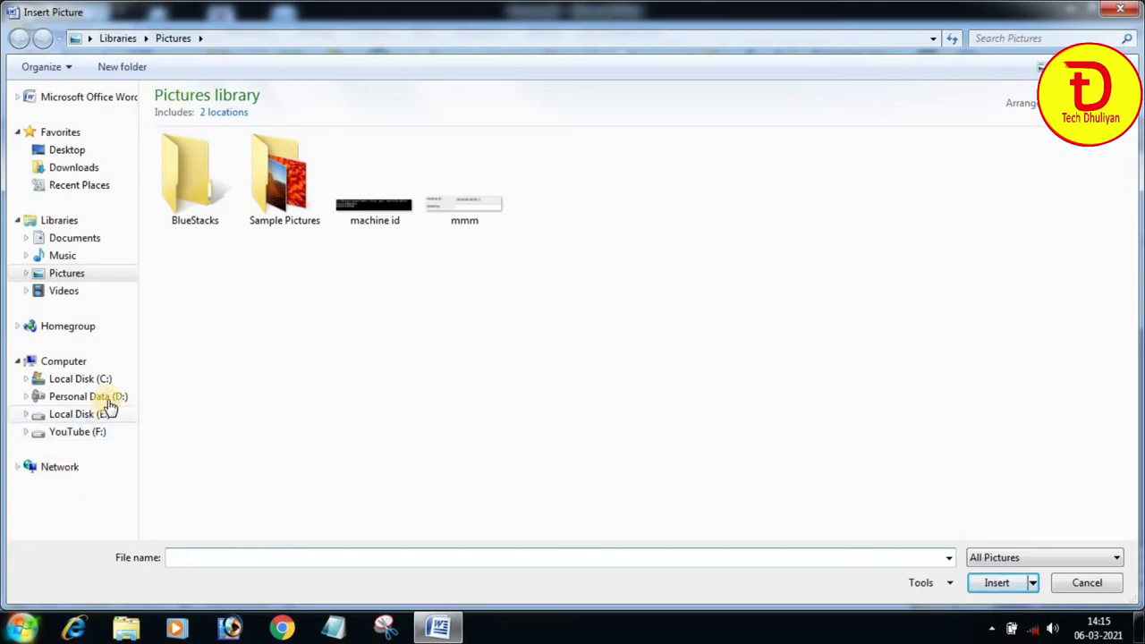
pyautogui.click(98, 414)
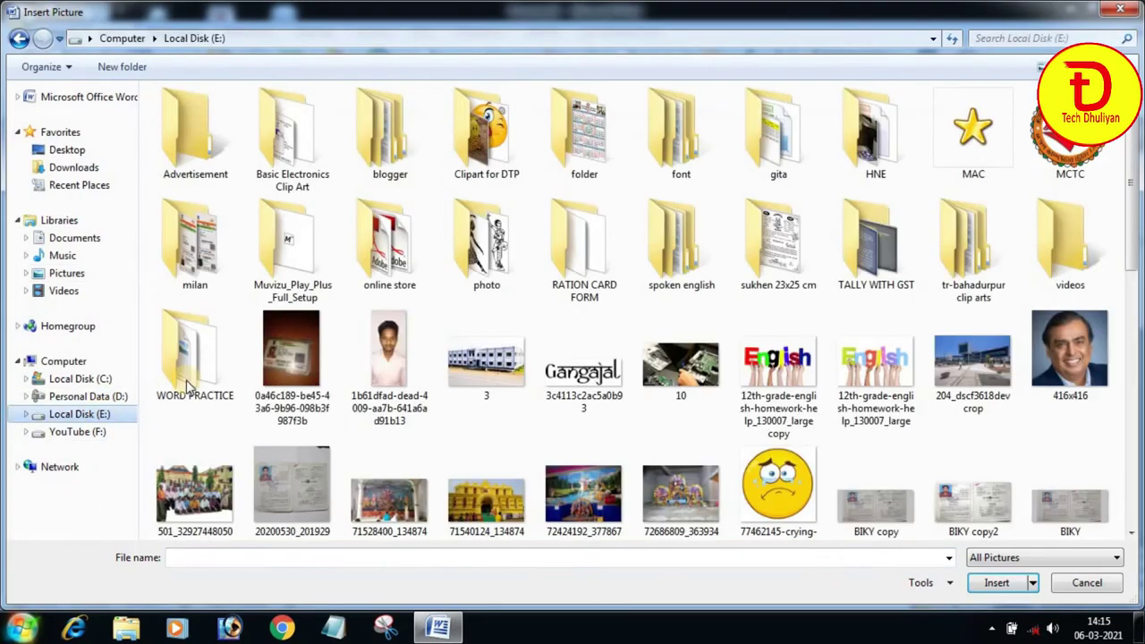
pyautogui.doubleClick(484, 255)
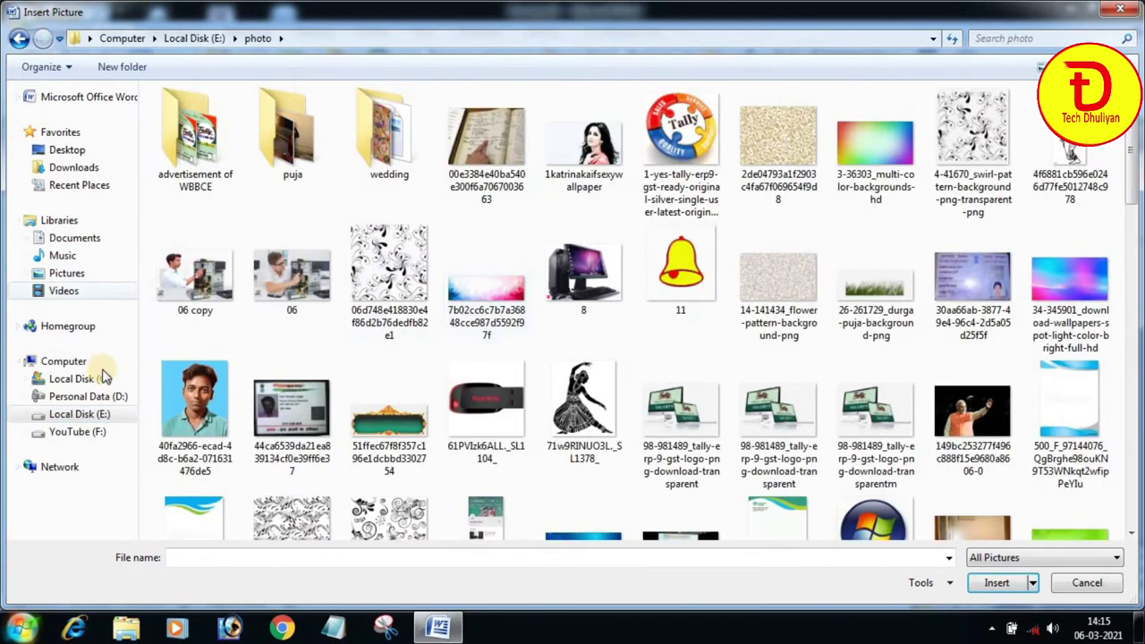
pyautogui.click(81, 414)
pyautogui.doubleClick(474, 152)
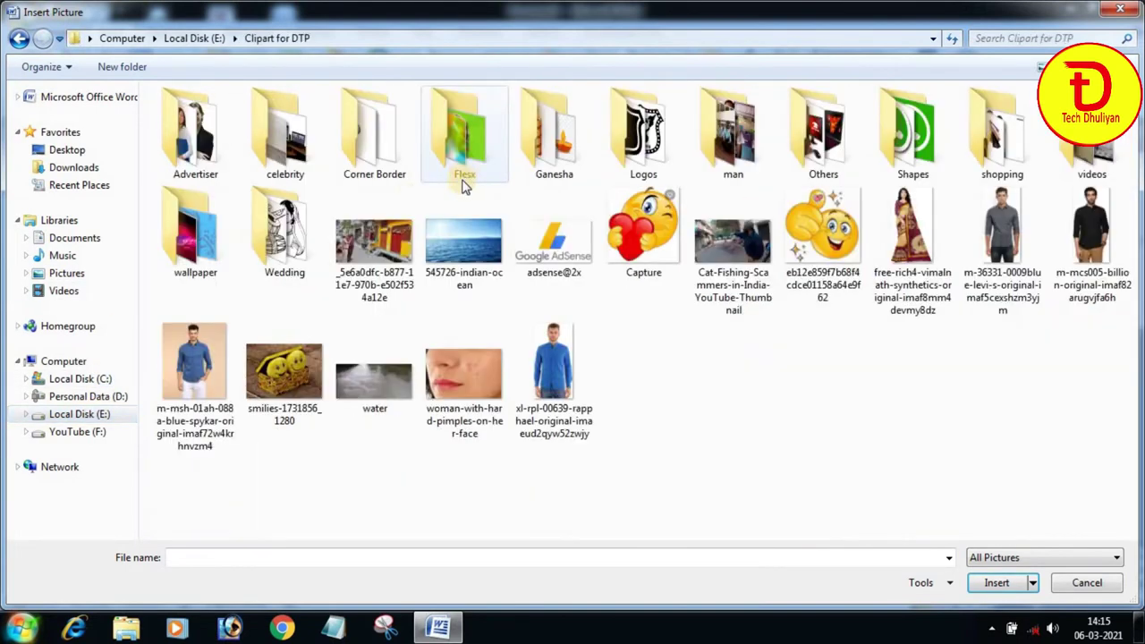
pyautogui.doubleClick(631, 159)
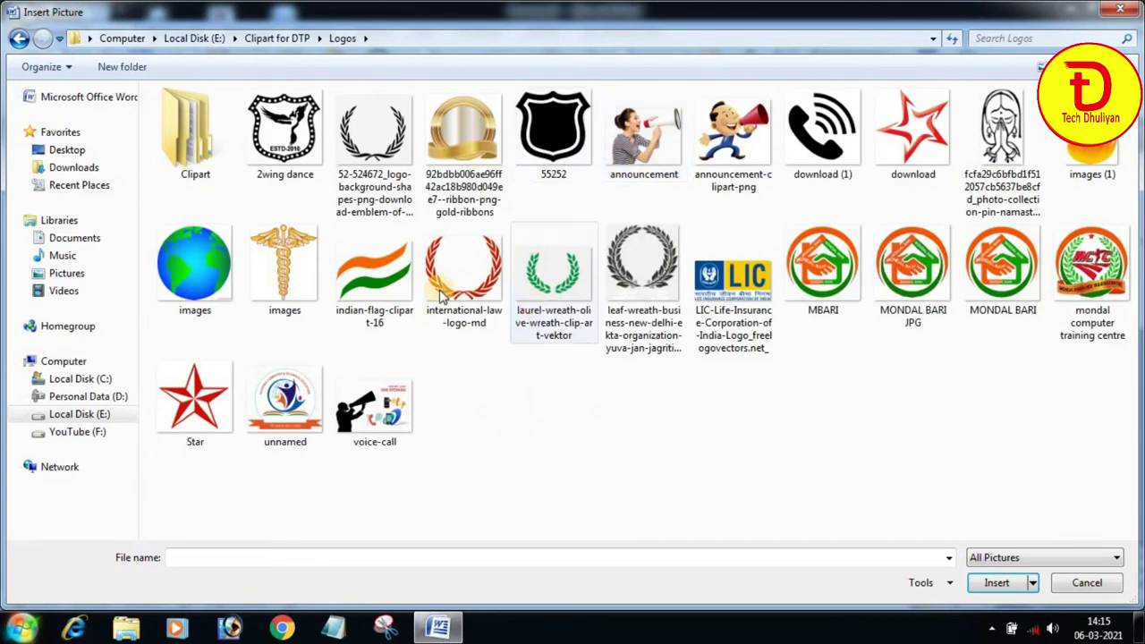
pyautogui.click(284, 134)
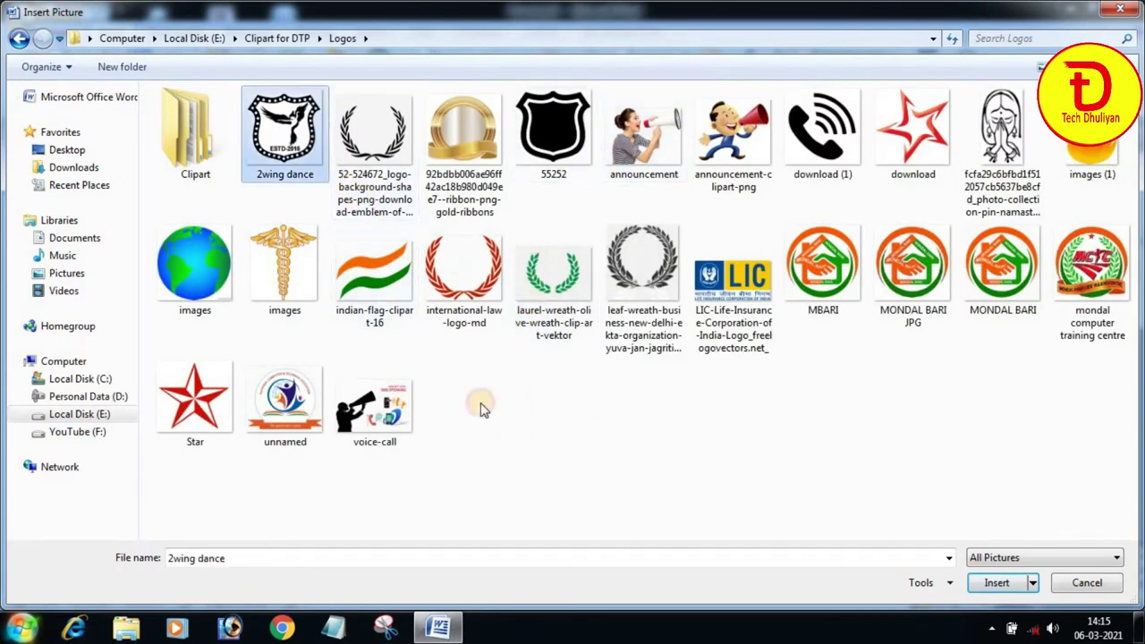
pyautogui.click(998, 585)
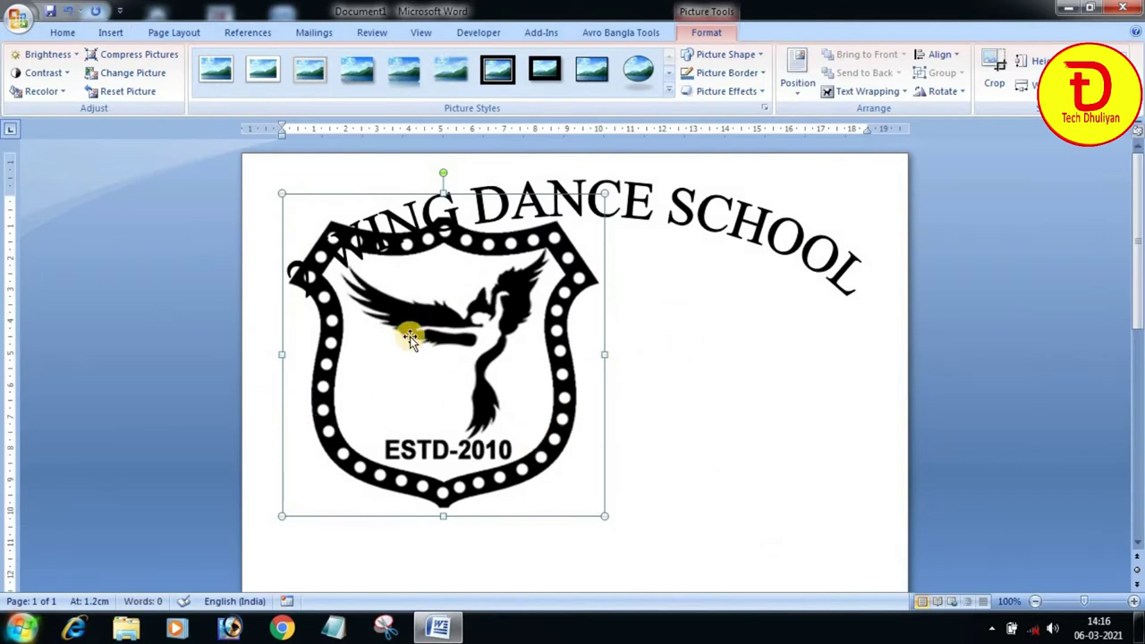
# Set the logo to In Front of Text, shrink it and place it beneath the title
pyautogui.click(863, 93)
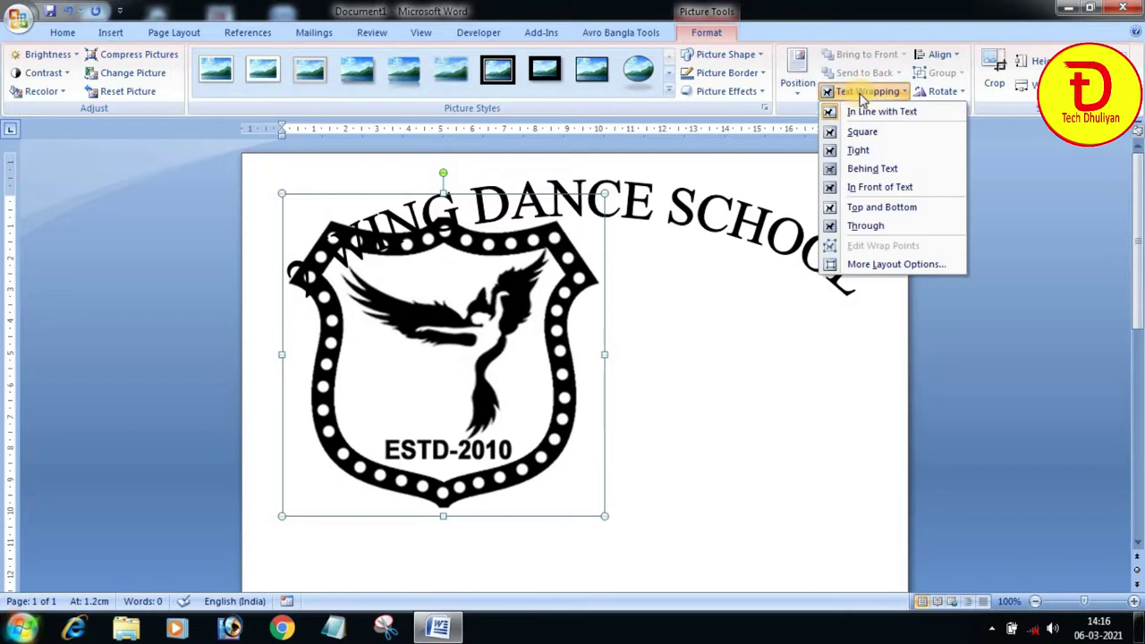
pyautogui.click(870, 188)
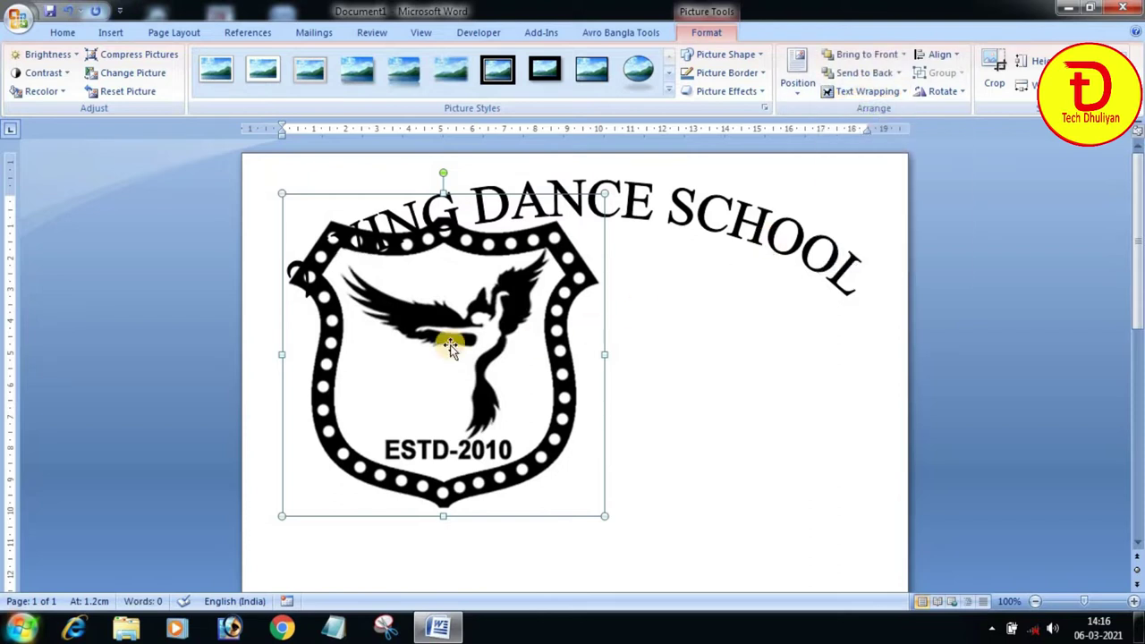
pyautogui.moveTo(433, 358); pyautogui.dragTo(543, 365)
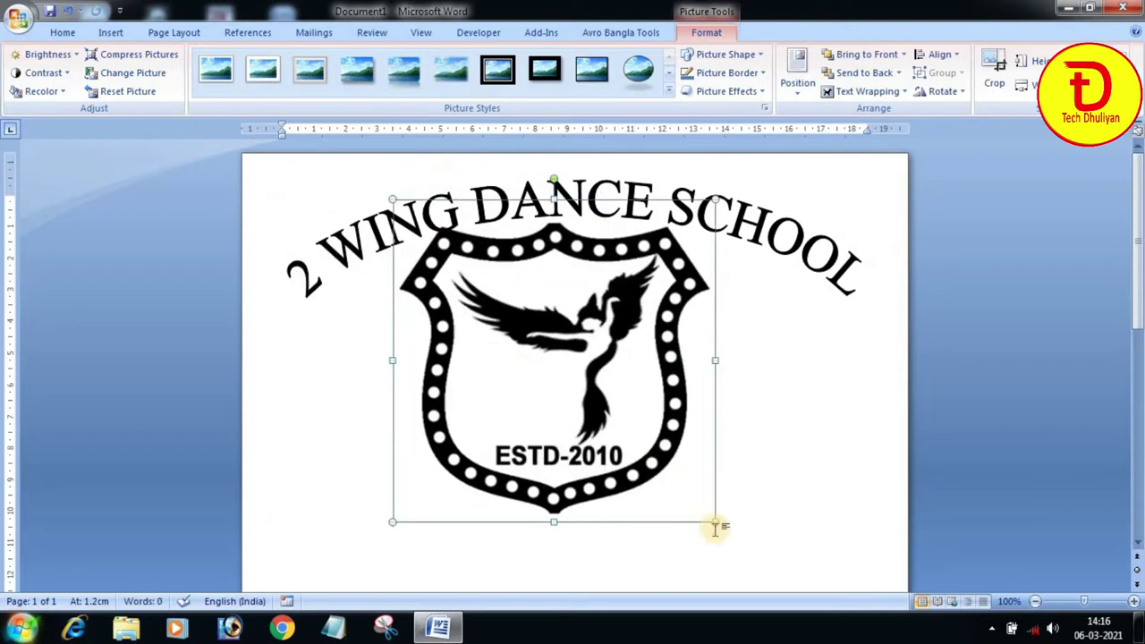
pyautogui.moveTo(717, 521)
pyautogui.mouseDown()
pyautogui.moveTo(506, 316)
pyautogui.moveTo(538, 344)
pyautogui.mouseUp()
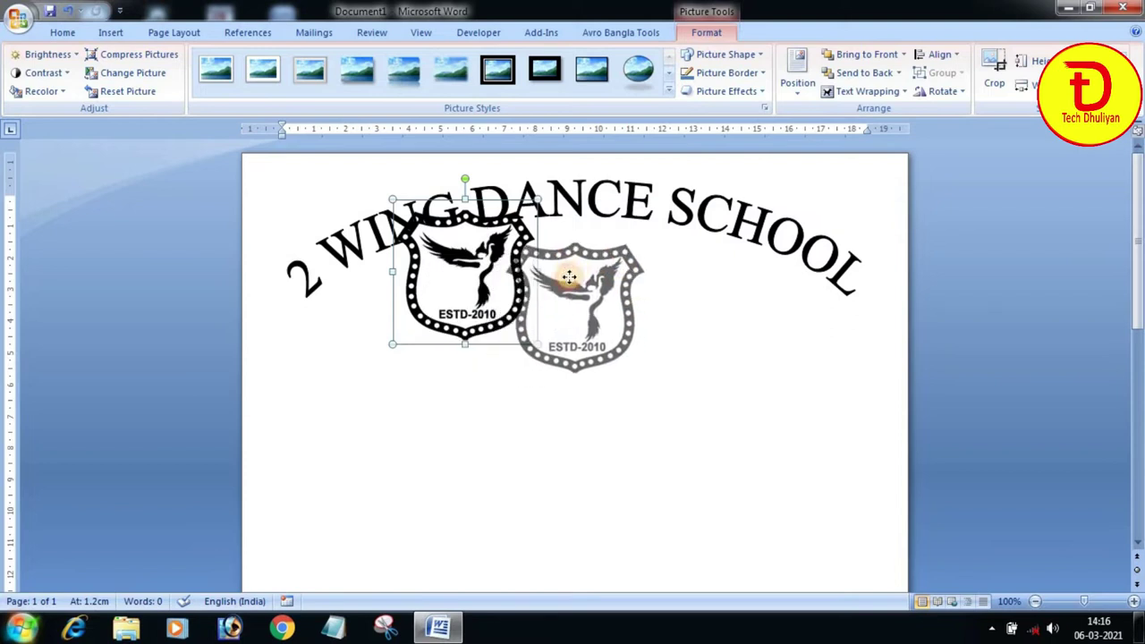
pyautogui.moveTo(585, 277); pyautogui.dragTo(592, 267)
# Adjust the arched title's height, stretching it taller then reducing it slightly
pyautogui.click(691, 217)
pyautogui.moveTo(575, 489); pyautogui.dragTo(582, 543)
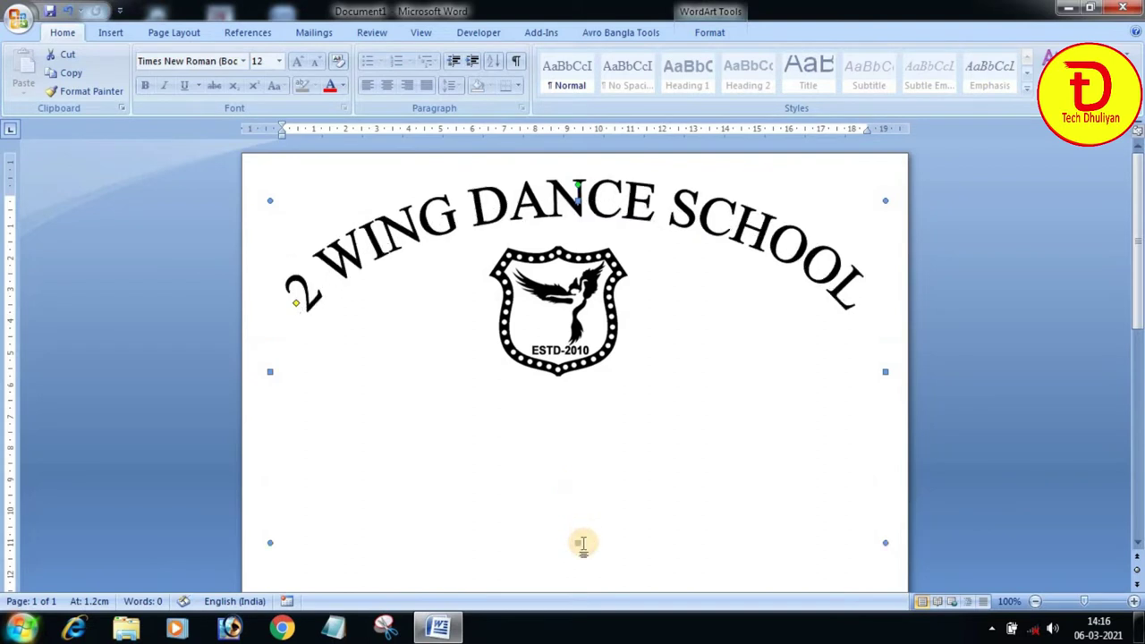
pyautogui.moveTo(581, 543); pyautogui.dragTo(578, 576)
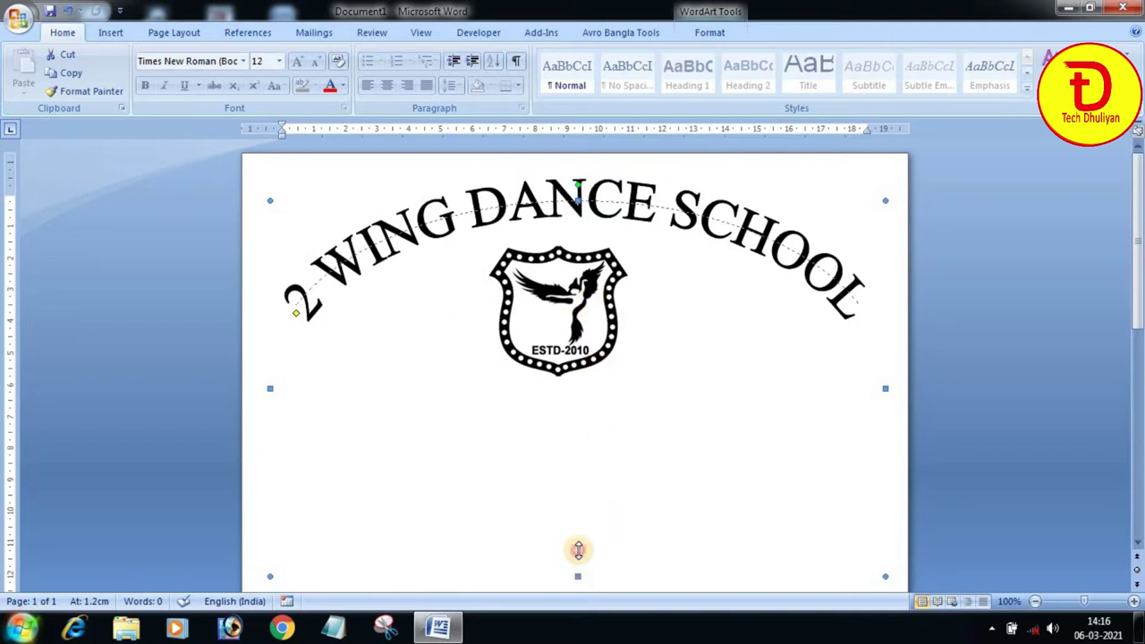
pyautogui.moveTo(574, 574); pyautogui.dragTo(578, 547)
# Shrink the logo further and centre it under the title
pyautogui.moveTo(569, 307); pyautogui.dragTo(576, 305)
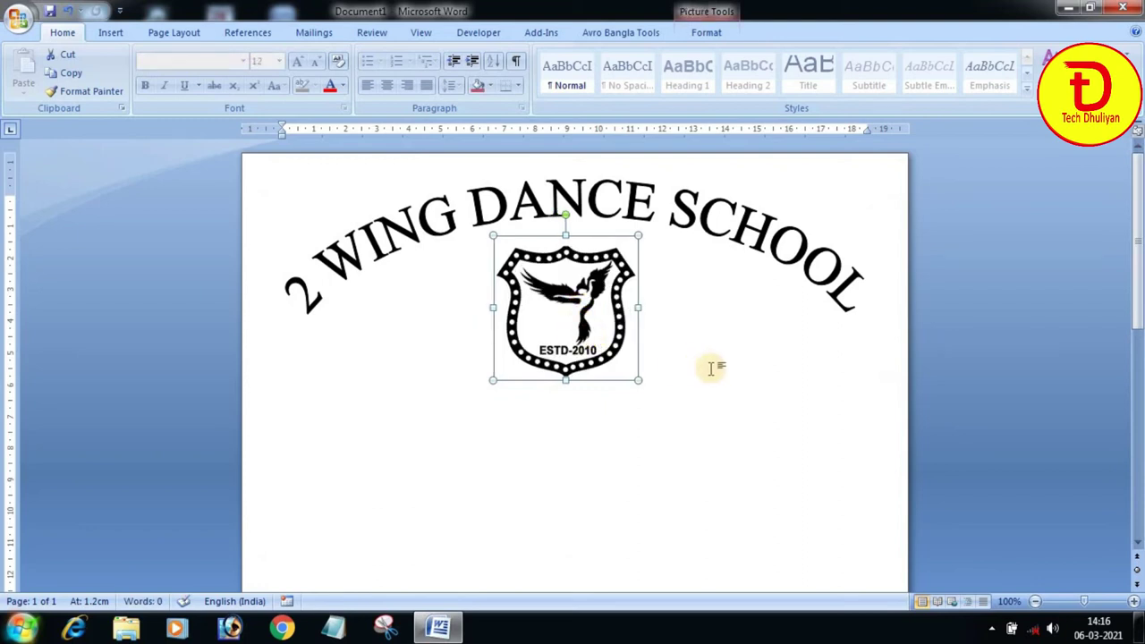
pyautogui.moveTo(640, 378); pyautogui.dragTo(586, 328)
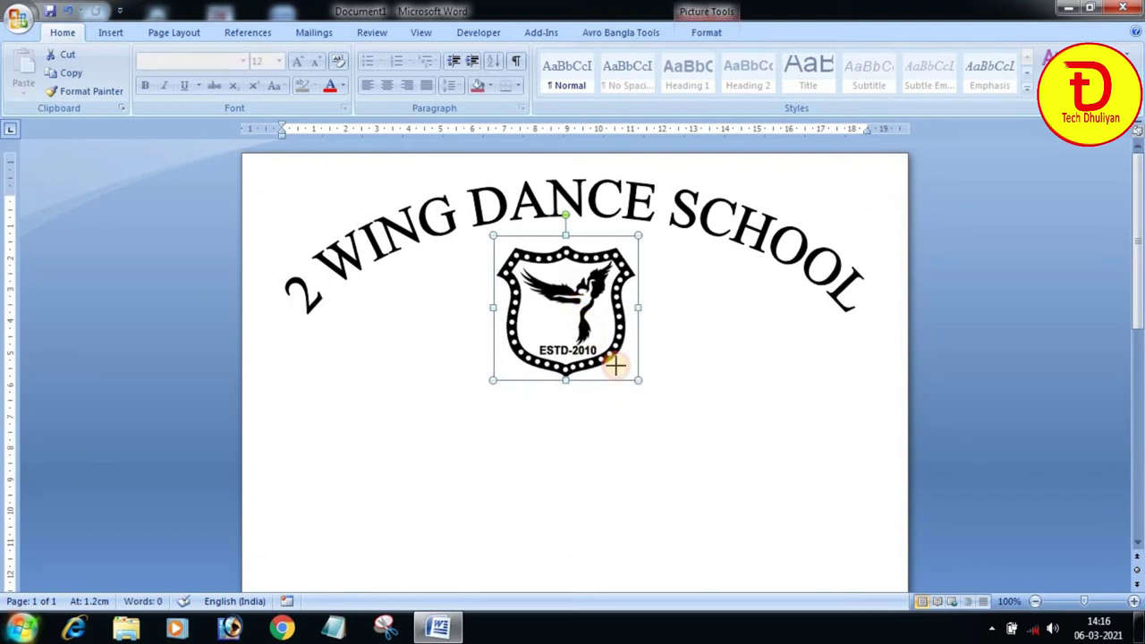
pyautogui.moveTo(554, 289); pyautogui.dragTo(569, 293)
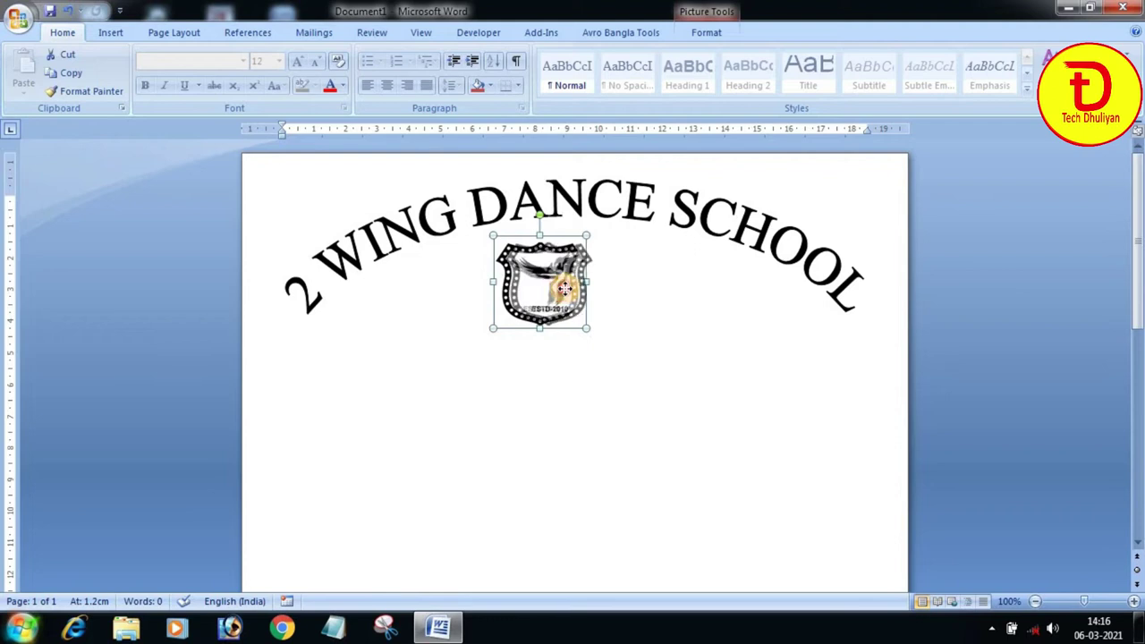
pyautogui.click(658, 403)
pyautogui.click(296, 345)
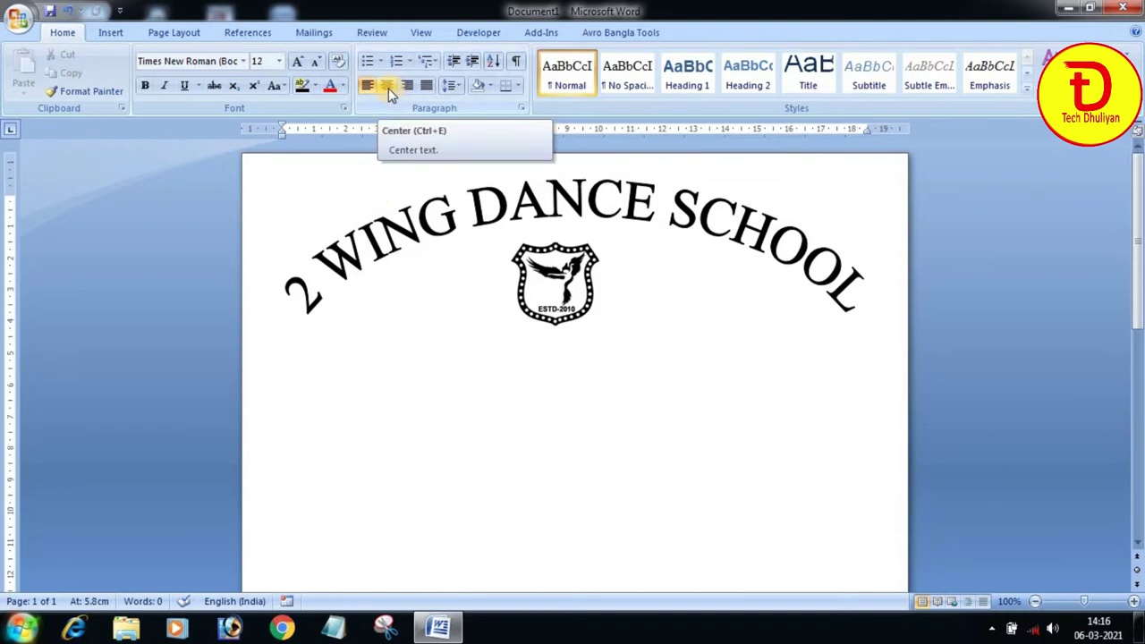
# Centre the empty line below the title and nudge the logo slightly right
pyautogui.click(386, 87)
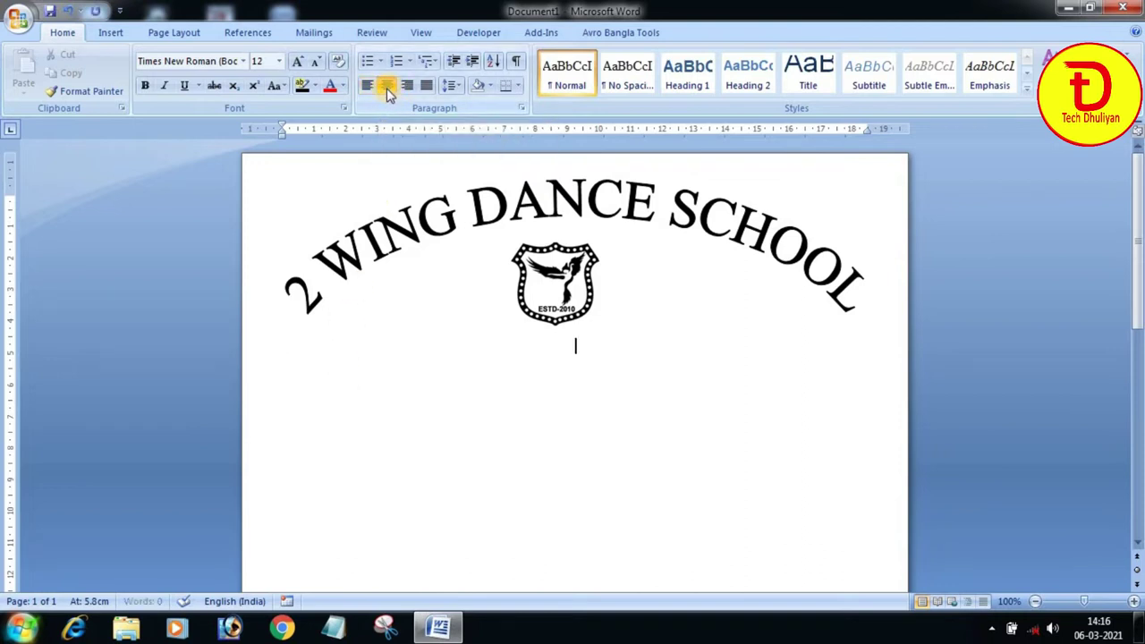
pyautogui.click(559, 286)
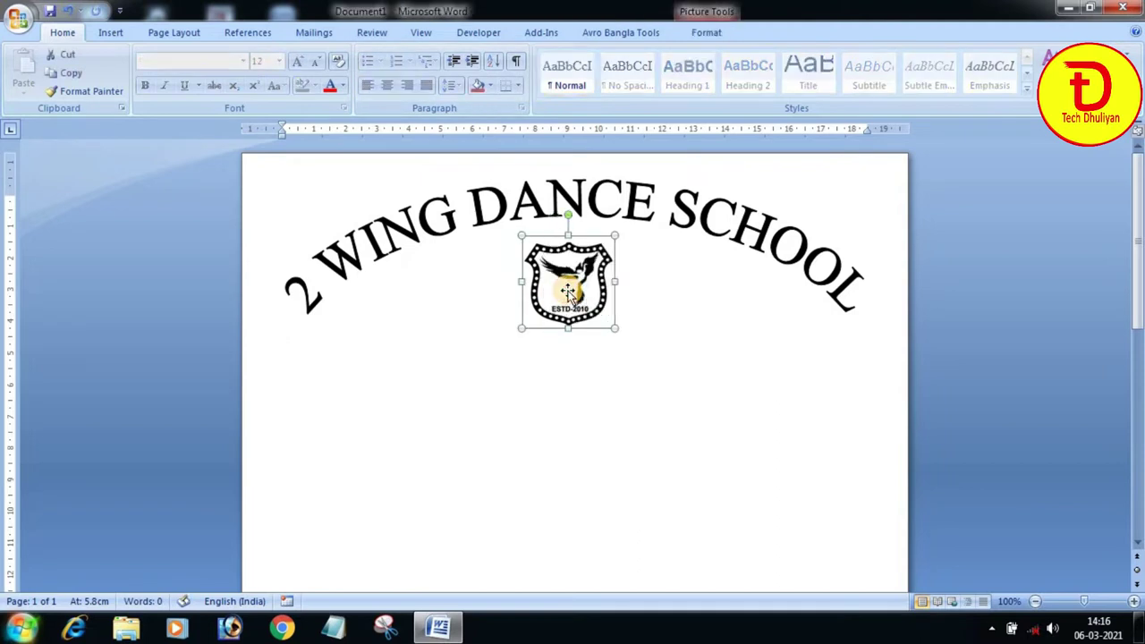
pyautogui.click(578, 365)
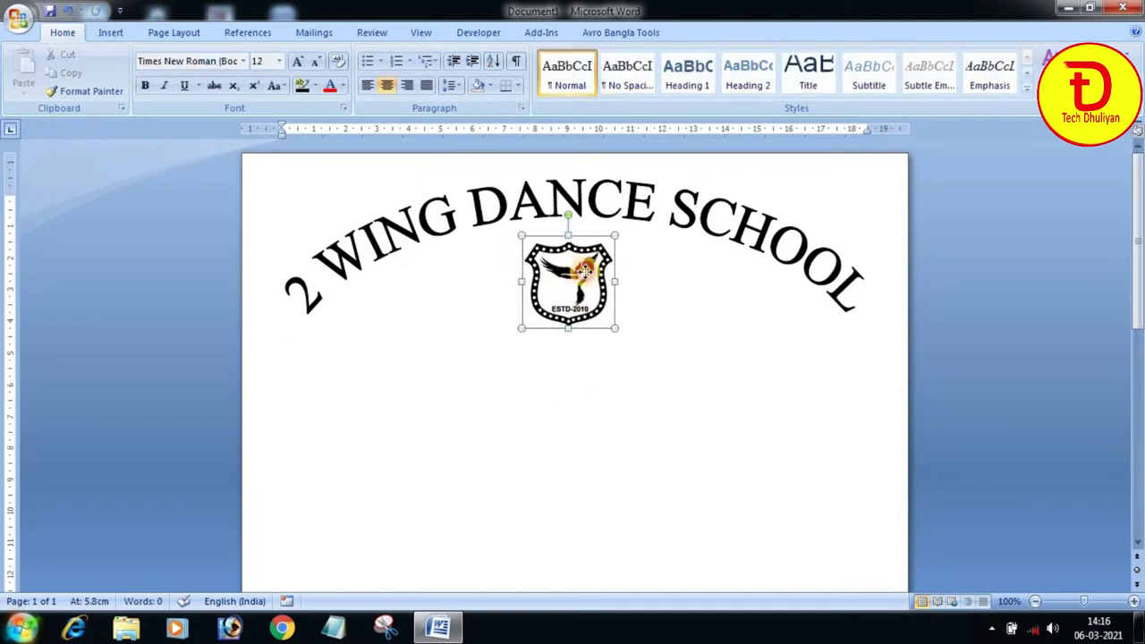
pyautogui.moveTo(580, 271); pyautogui.dragTo(585, 271)
pyautogui.click(586, 356)
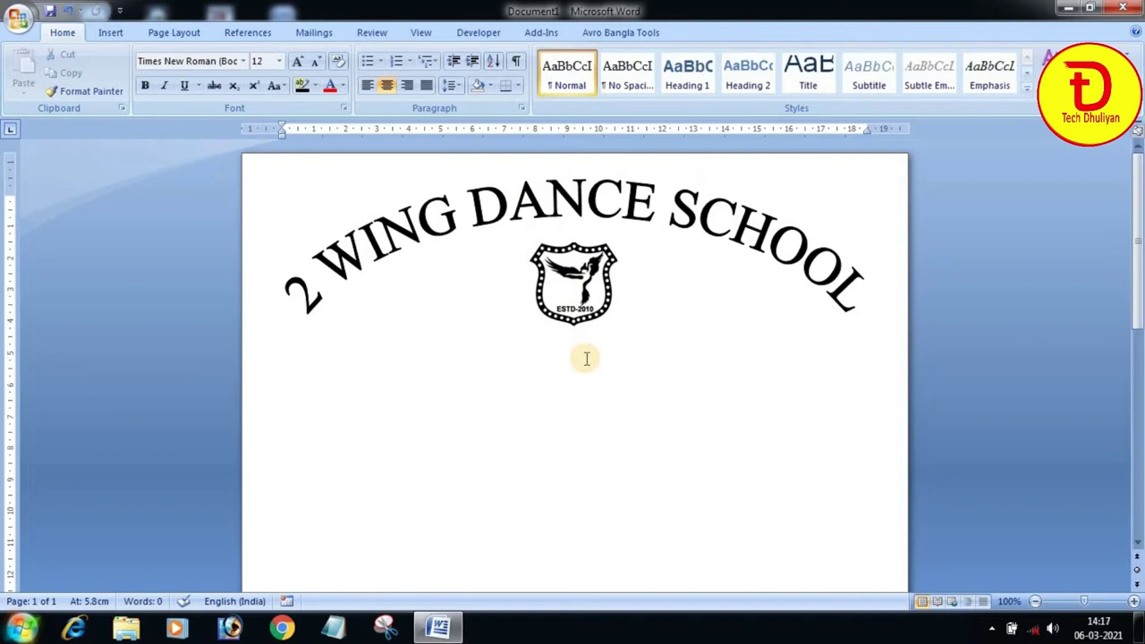
# Type the school's postal address on the centred line beneath the logo
pyautogui.write('JAB')
pyautogui.write('j')
pyautogui.press('BackSpace')
pyautogui.write('para, Ward No: 06,')
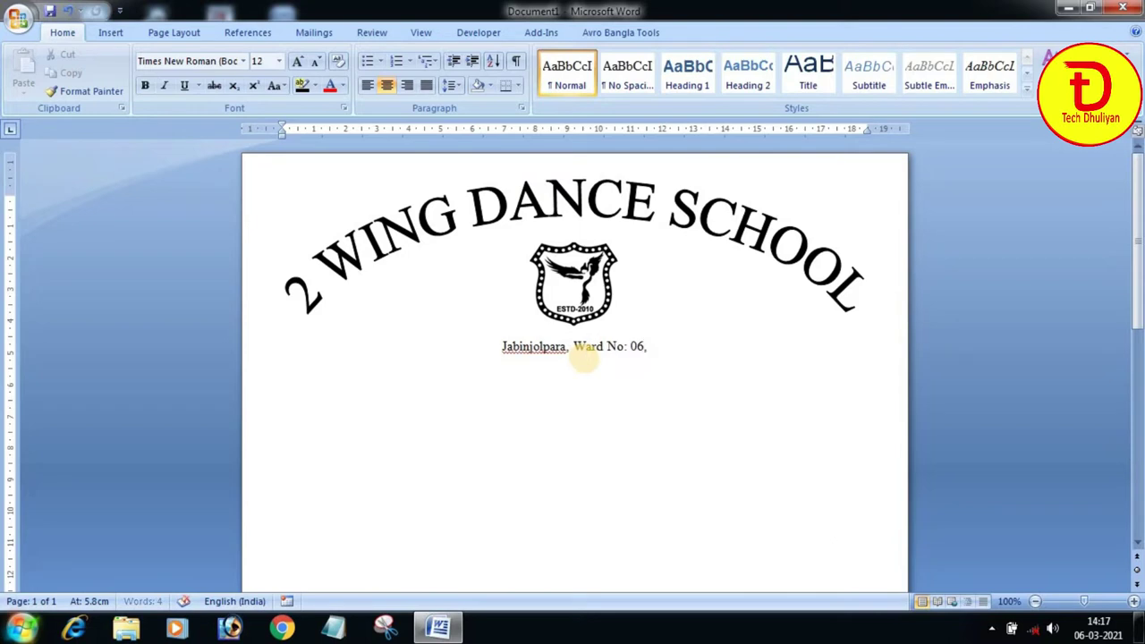
pyautogui.write(' Dhuliyan, Murshidabad, 742202 (WB)')
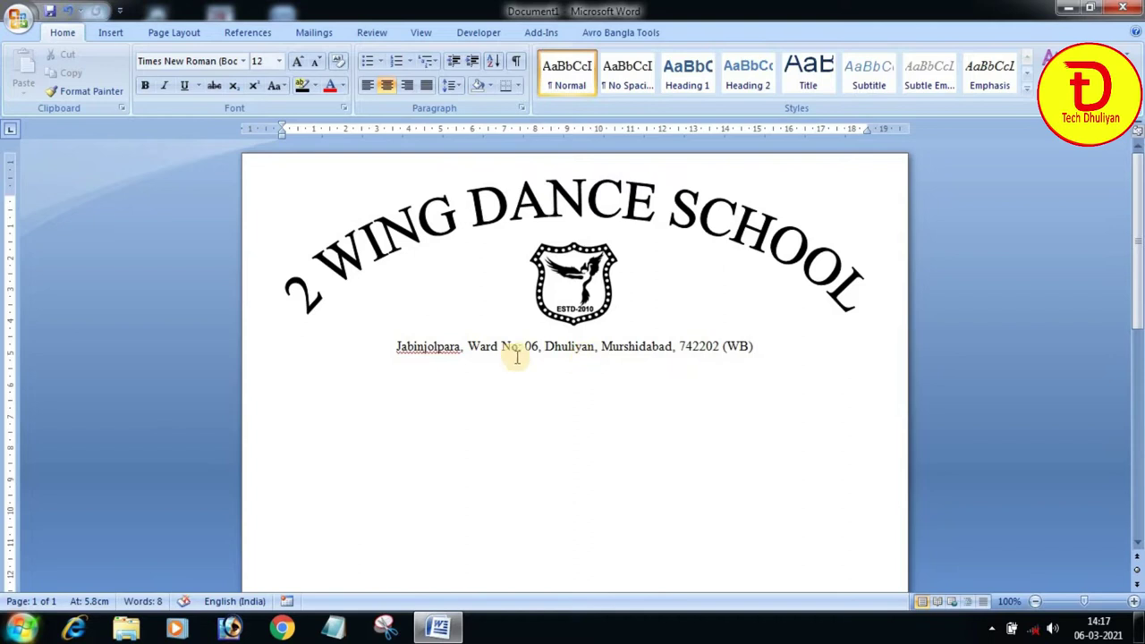
# Format the whole address line in bold Arial
pyautogui.moveTo(394, 346); pyautogui.dragTo(757, 345)
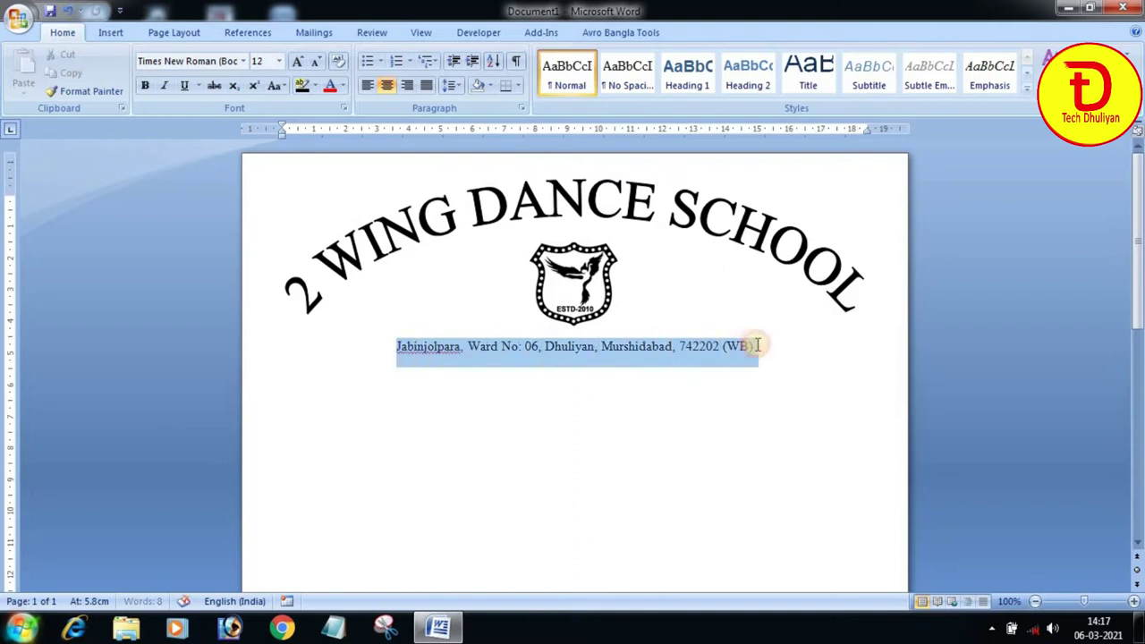
pyautogui.click(242, 60)
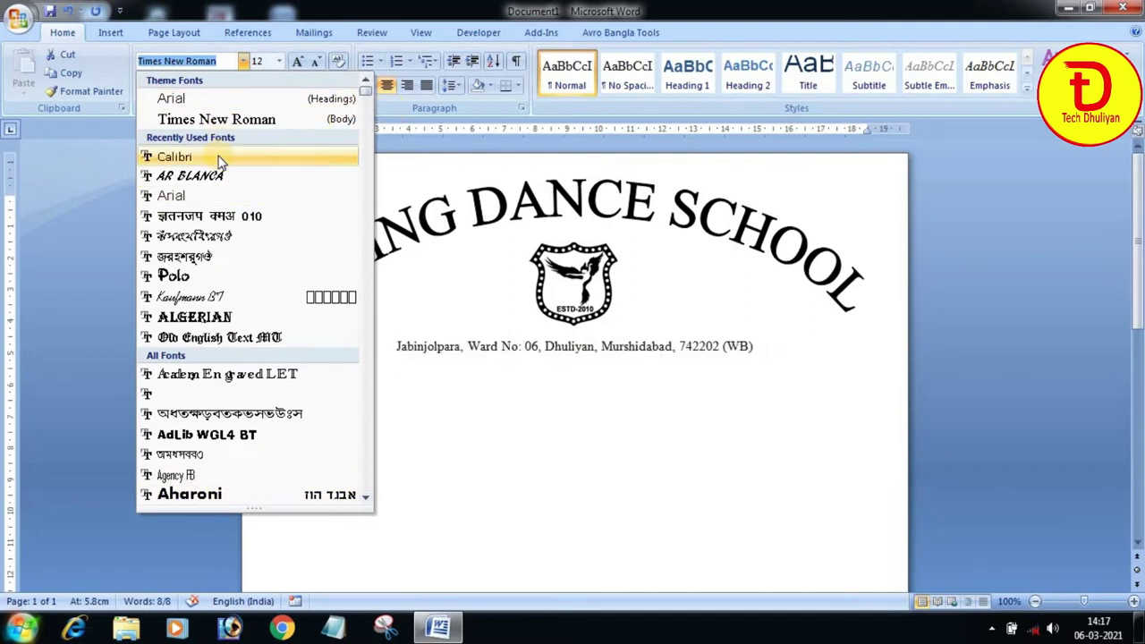
pyautogui.click(213, 204)
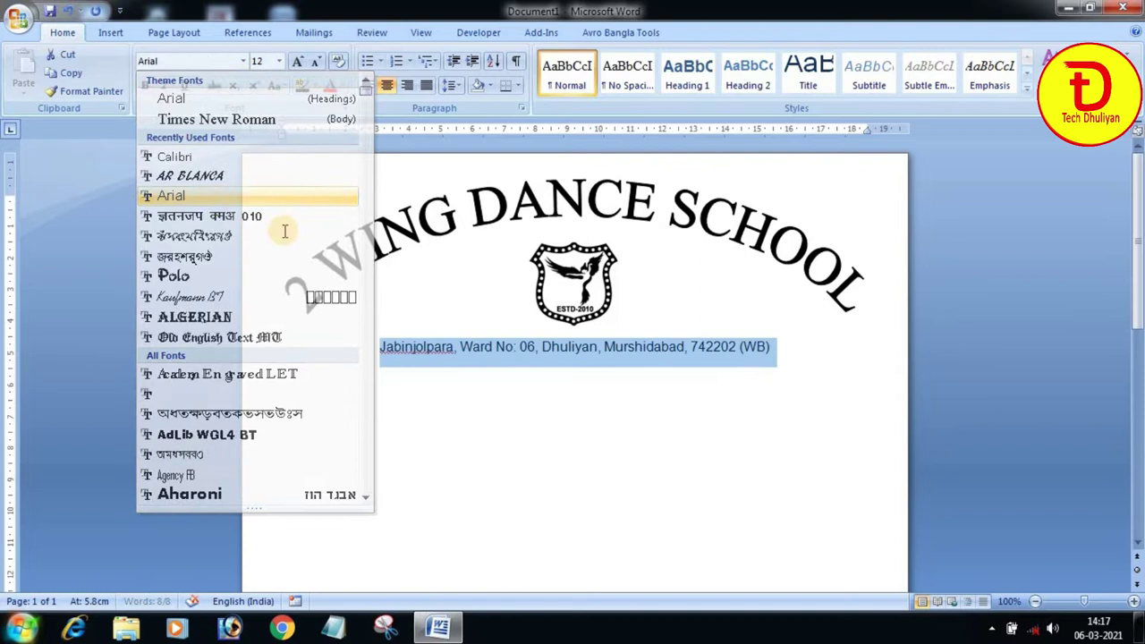
pyautogui.click(577, 350)
pyautogui.click(774, 348)
pyautogui.moveTo(379, 350); pyautogui.dragTo(799, 353)
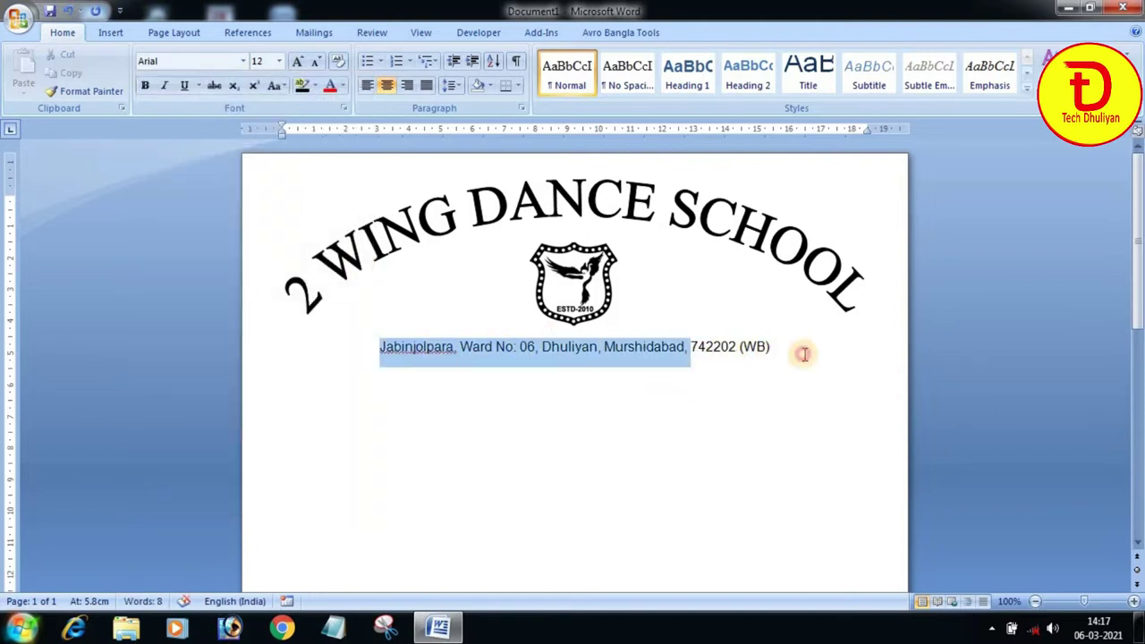
pyautogui.click(797, 352)
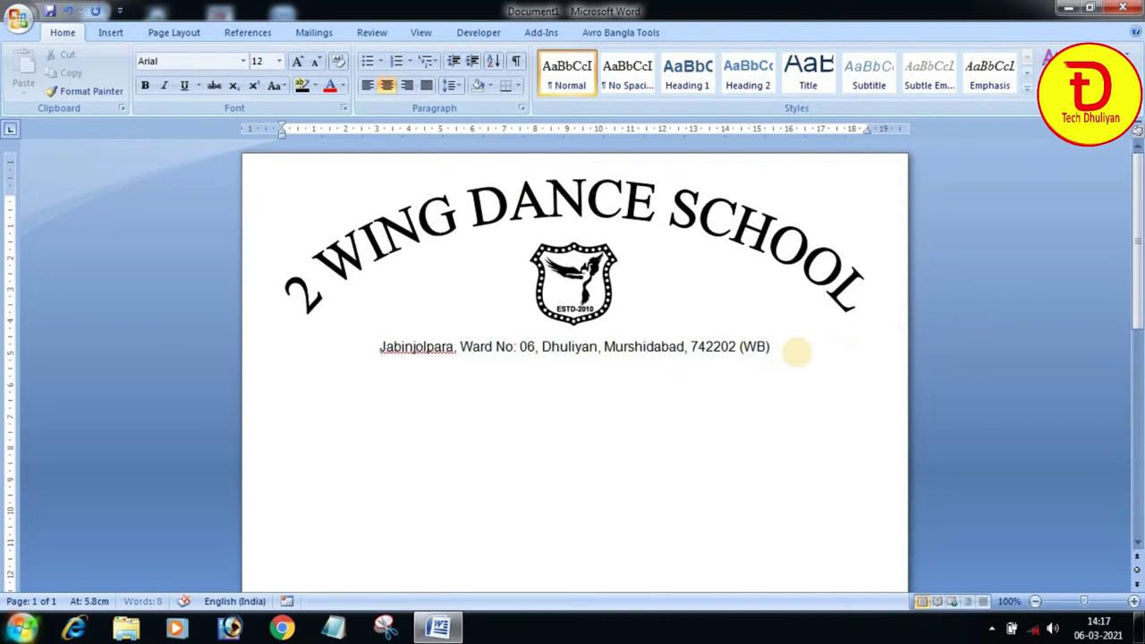
pyautogui.moveTo(379, 348); pyautogui.dragTo(775, 345)
pyautogui.click(148, 86)
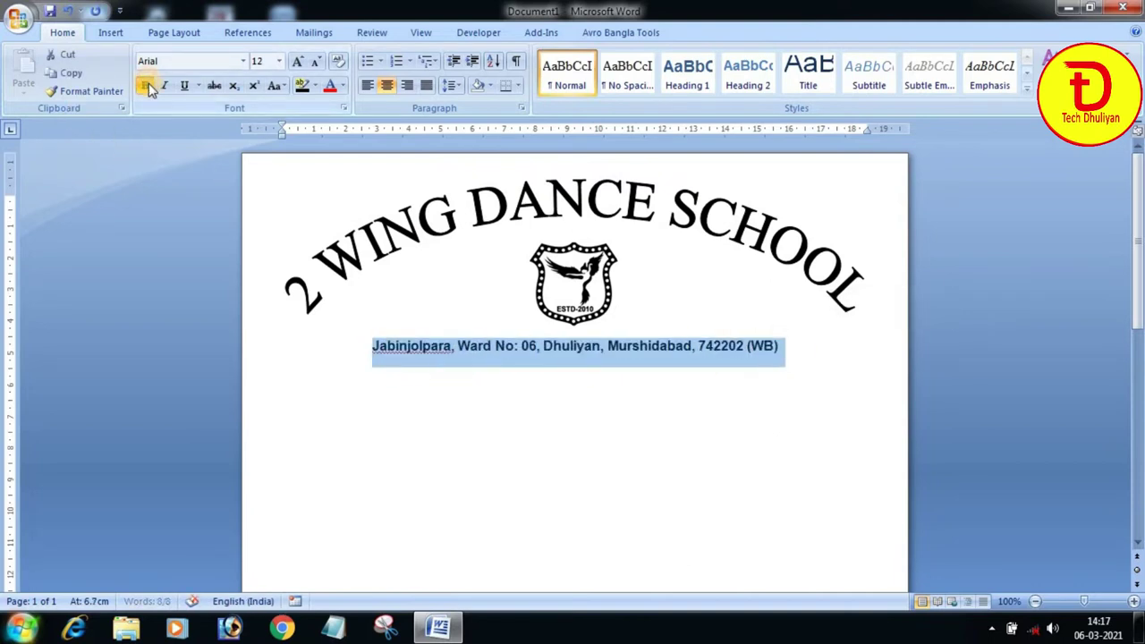
pyautogui.click(822, 369)
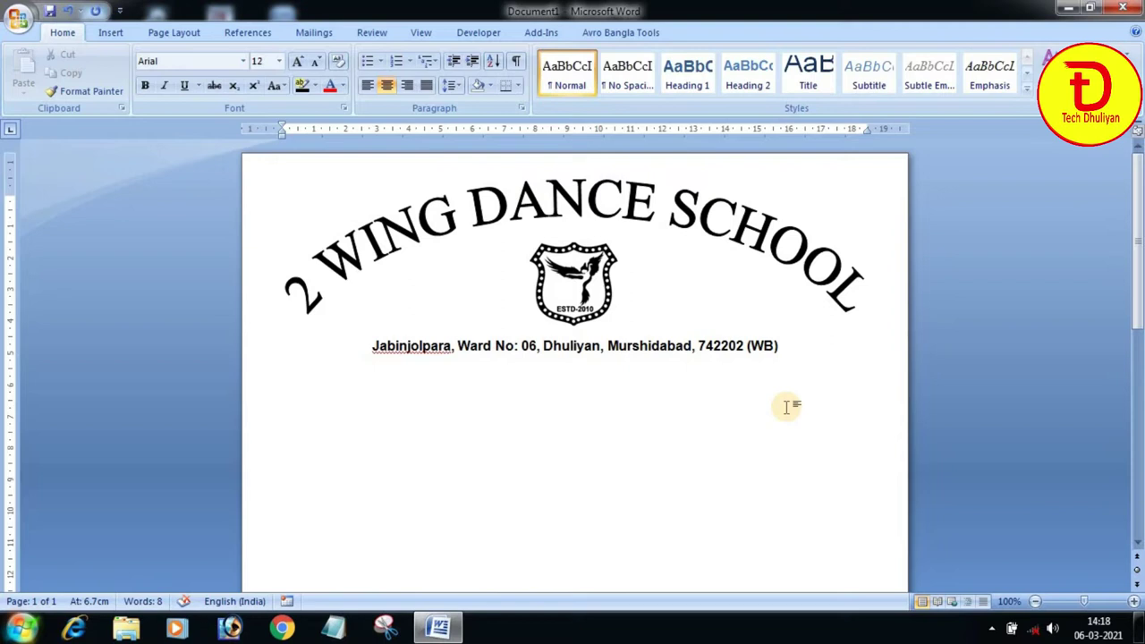
# Type 'Contact No:' followed by the school's phone number, replacing the initial 'Mobile' label
pyautogui.write('Mobile')
pyautogui.press('BackSpace')
pyautogui.press('BackSpace')
pyautogui.press('BackSpace')
pyautogui.press('BackSpace')
pyautogui.press('BackSpace')
pyautogui.press('BackSpace')
pyautogui.write('Contact No:')
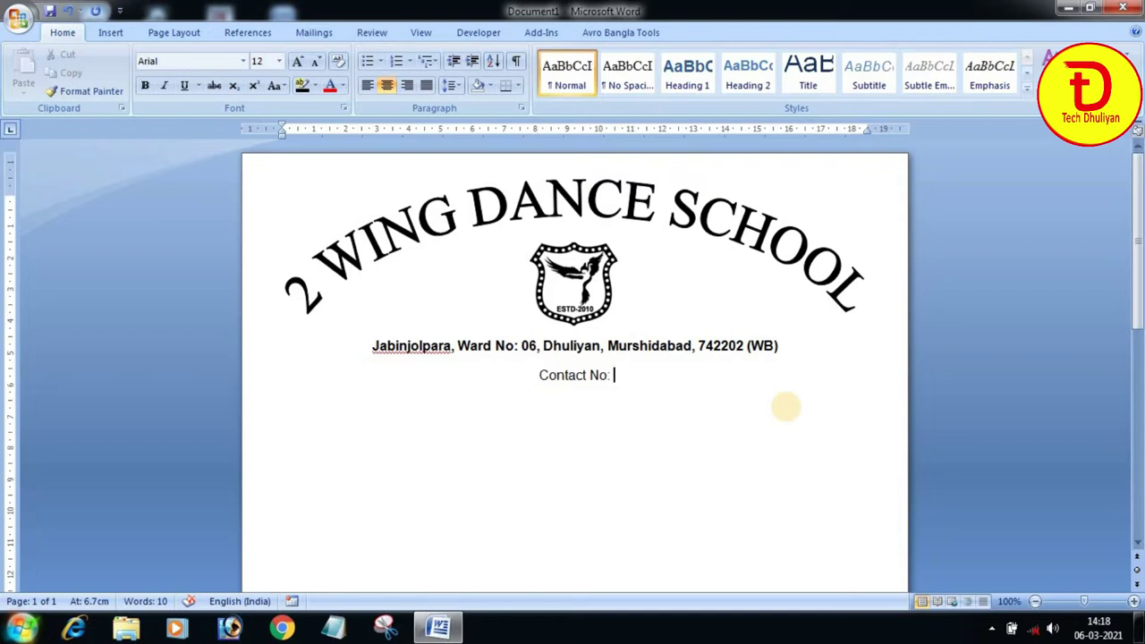
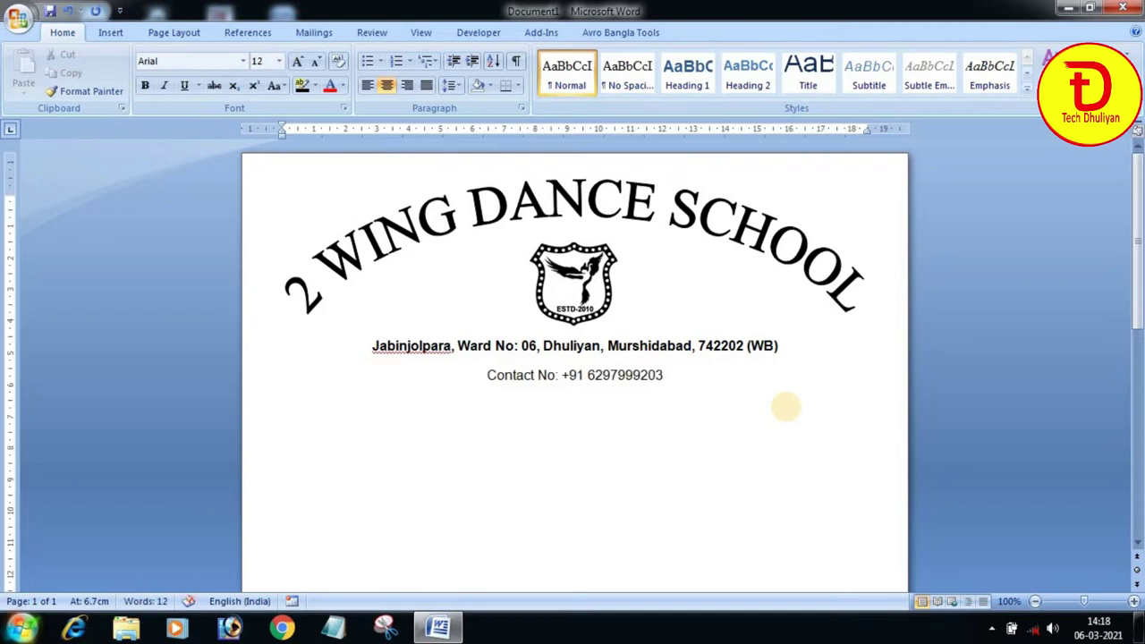
# Make the Contact No line bold
pyautogui.moveTo(485, 376); pyautogui.dragTo(673, 383)
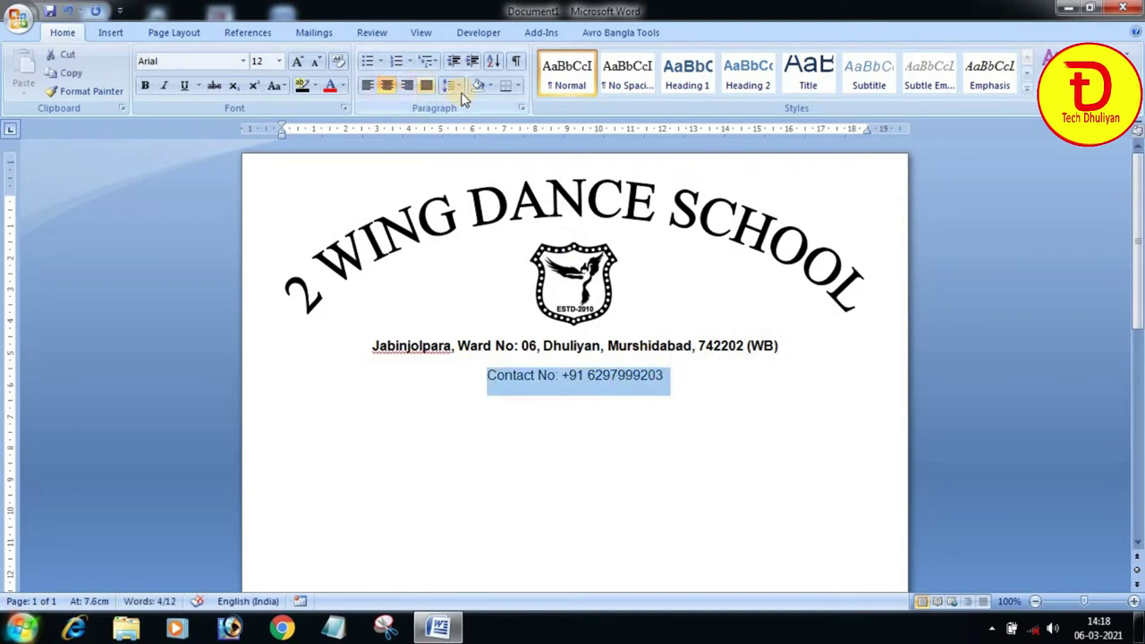
pyautogui.click(144, 86)
pyautogui.click(629, 346)
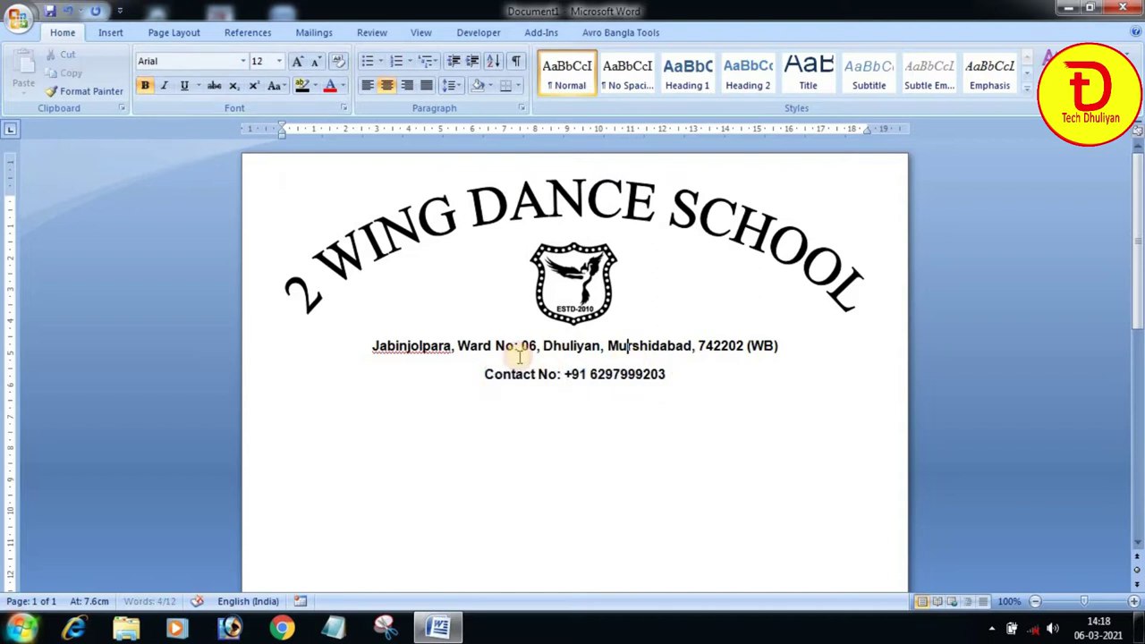
# Remove the space after the address and contact paragraphs so the two lines sit together
pyautogui.moveTo(373, 347)
pyautogui.mouseDown()
pyautogui.moveTo(754, 377)
pyautogui.moveTo(757, 386)
pyautogui.mouseUp()
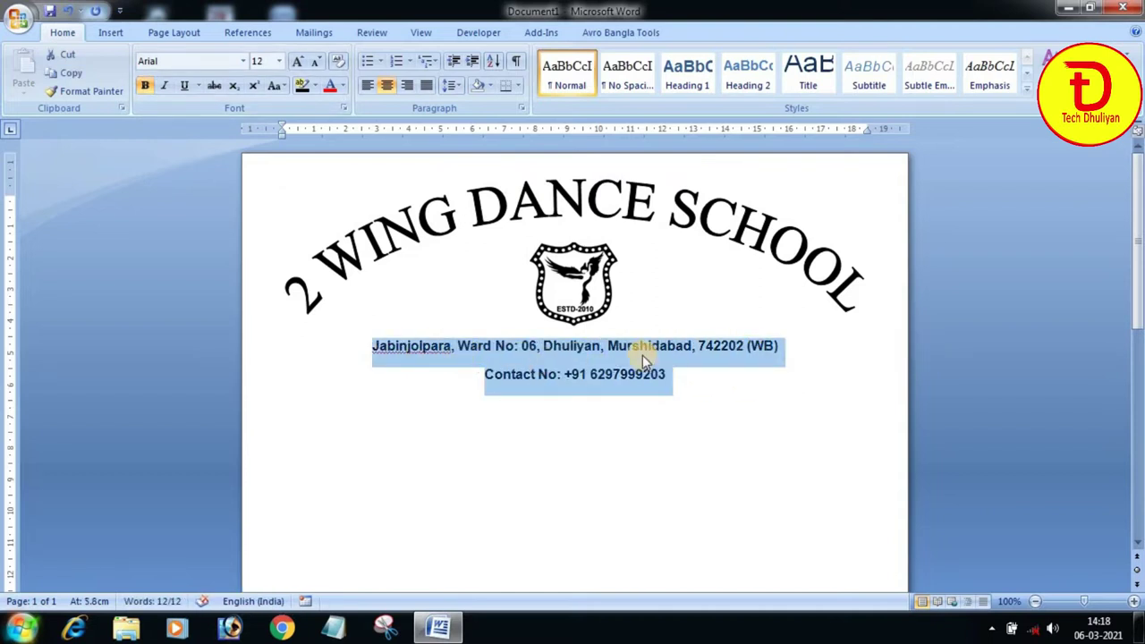
pyautogui.click(452, 86)
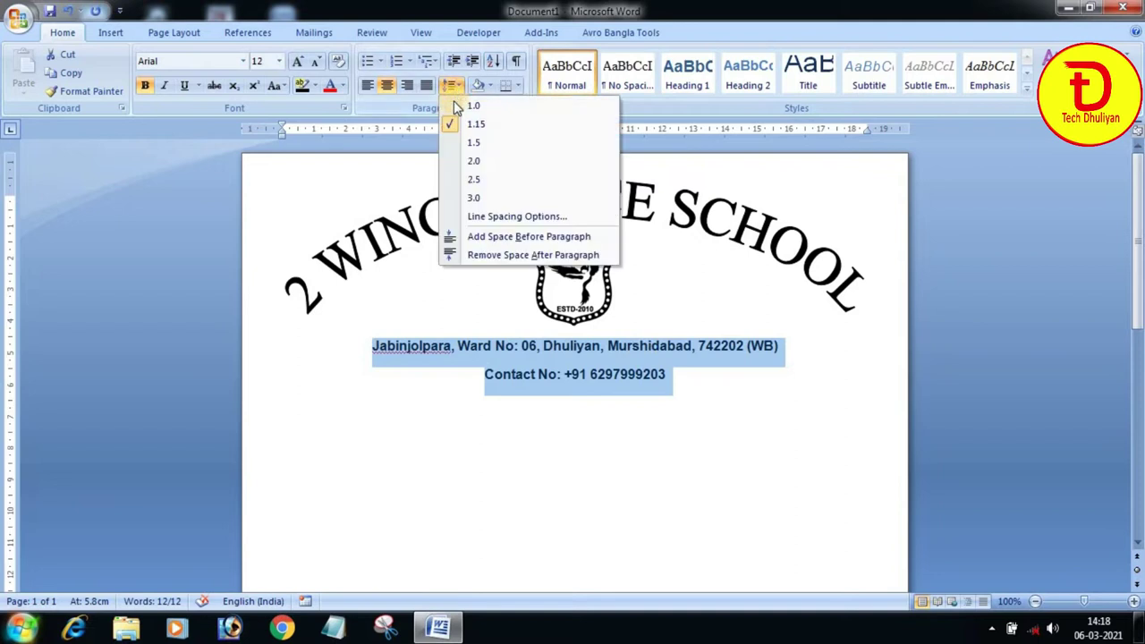
pyautogui.click(483, 256)
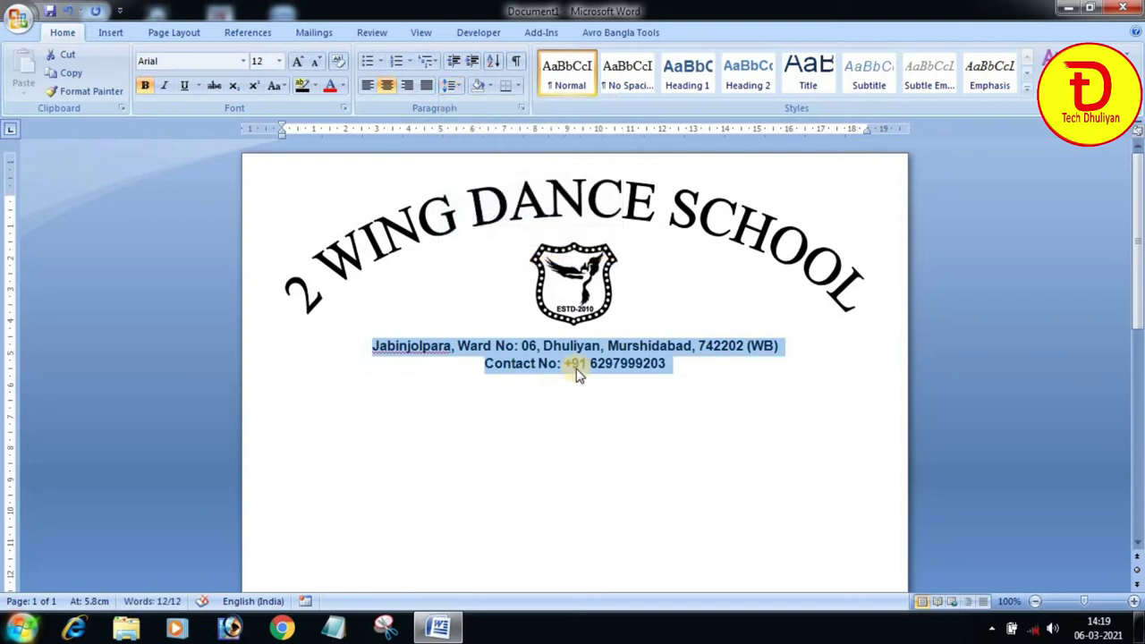
pyautogui.click(532, 418)
pyautogui.click(532, 419)
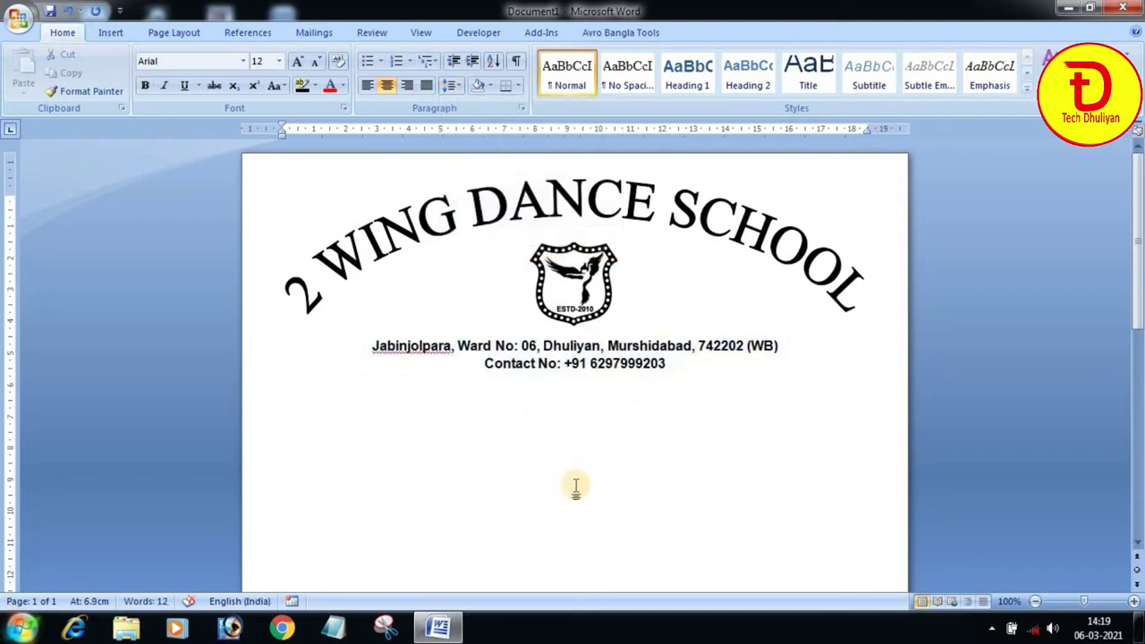
pyautogui.click(576, 486)
# Type 'APPLICATION FORM' in bold, underlined Times New Roman, with a left-aligned line below
pyautogui.write('APPLICATION FORM')
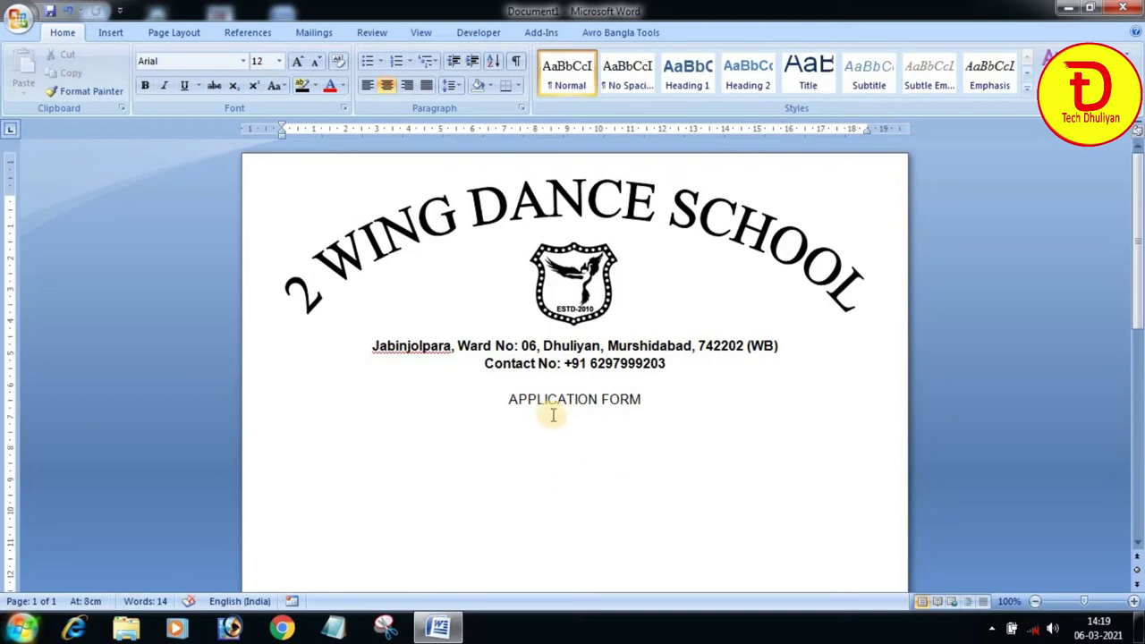
pyautogui.moveTo(506, 401); pyautogui.dragTo(649, 399)
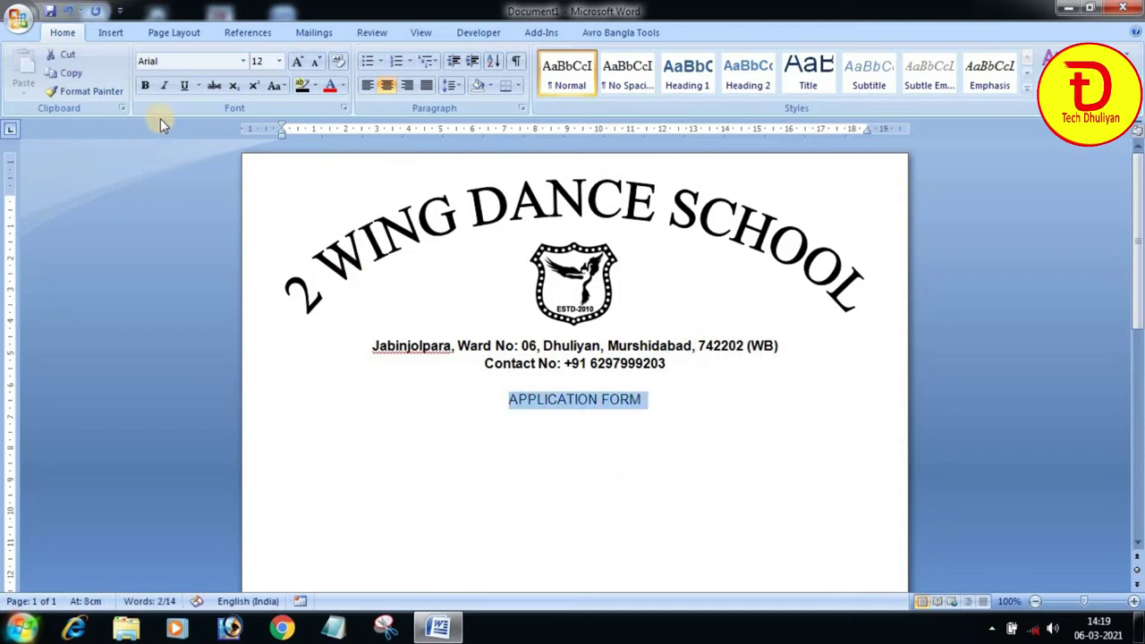
pyautogui.click(144, 85)
pyautogui.click(188, 91)
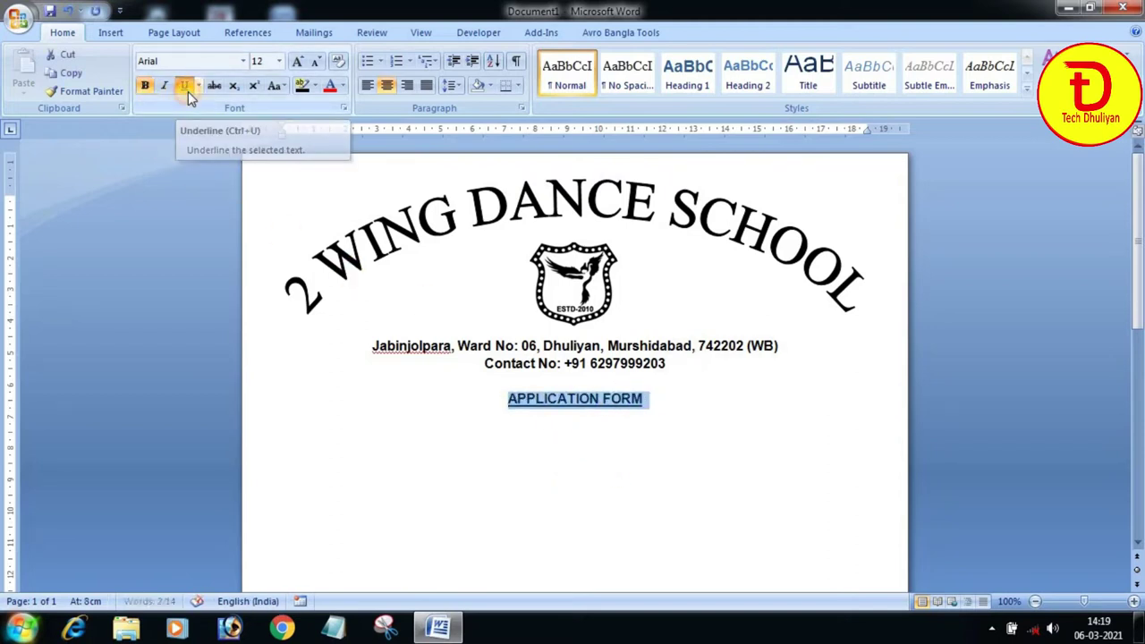
pyautogui.click(242, 61)
pyautogui.click(251, 121)
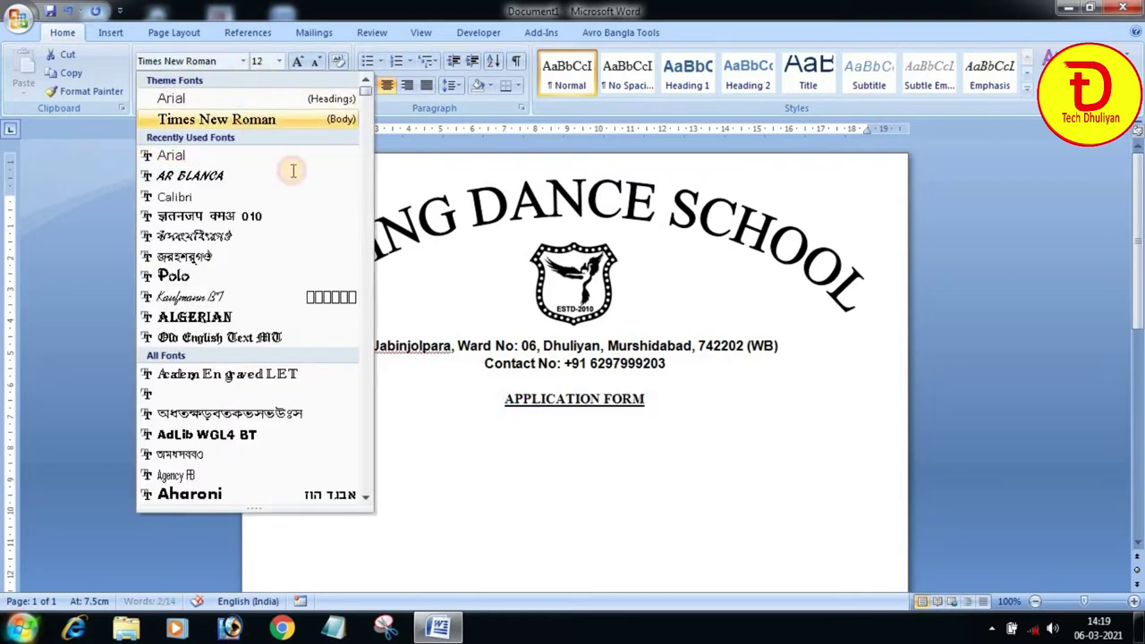
pyautogui.click(573, 441)
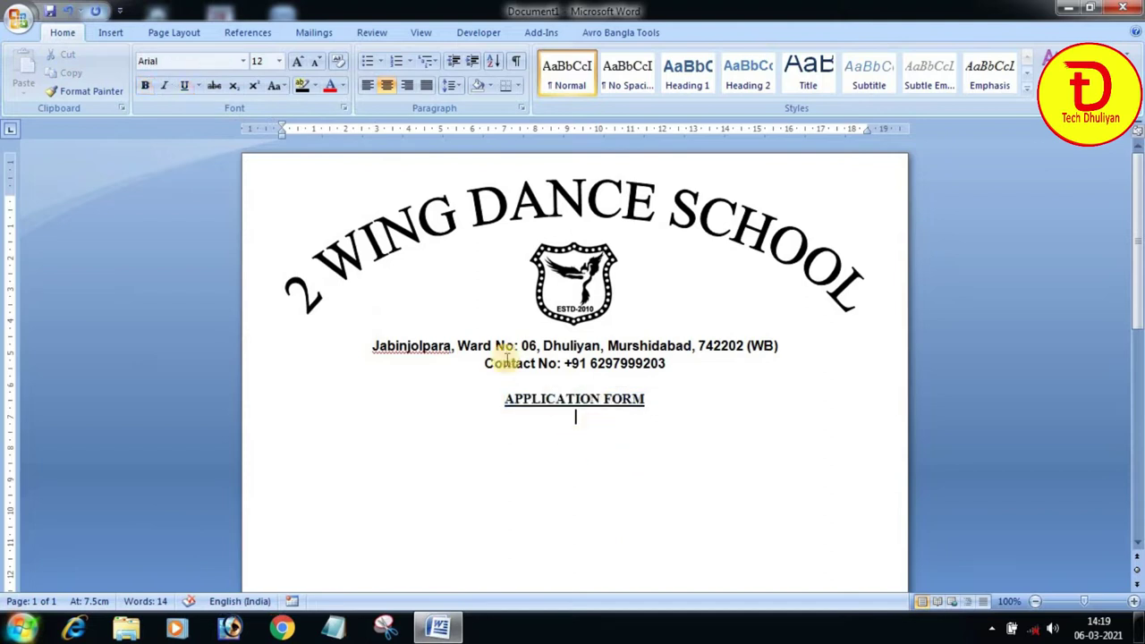
pyautogui.click(366, 85)
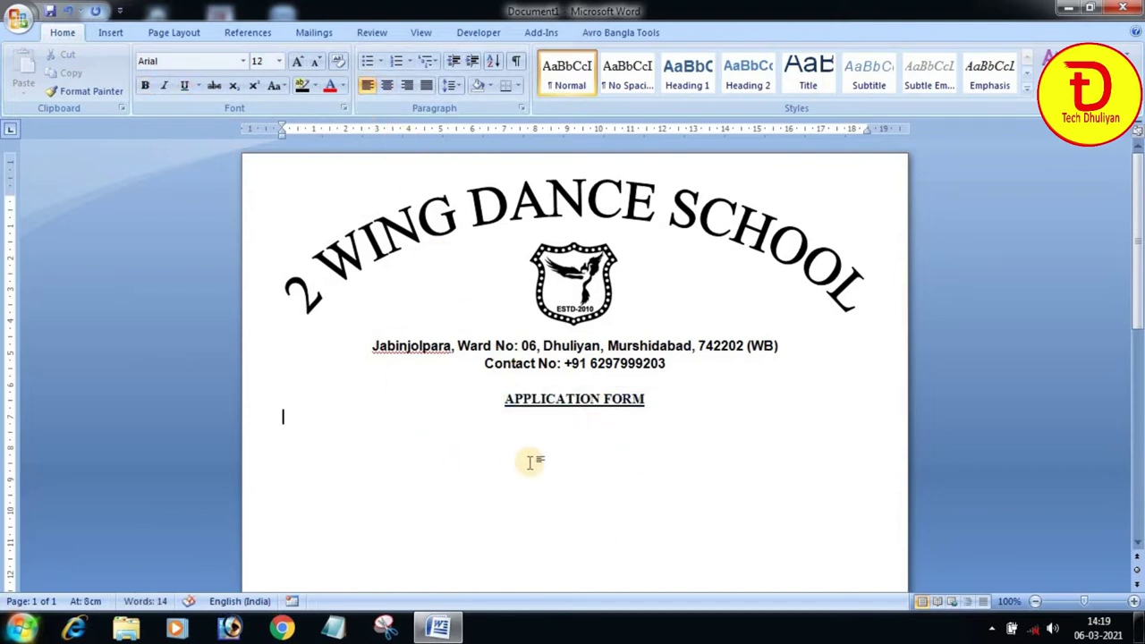
# Type 'Fill the form in BLOCK CAPITAL LETTERS (English Using BLUE/BLACK ink only)' and start a new line
pyautogui.write('f')
pyautogui.press('BackSpace')
pyautogui.write('Fill the form in B')
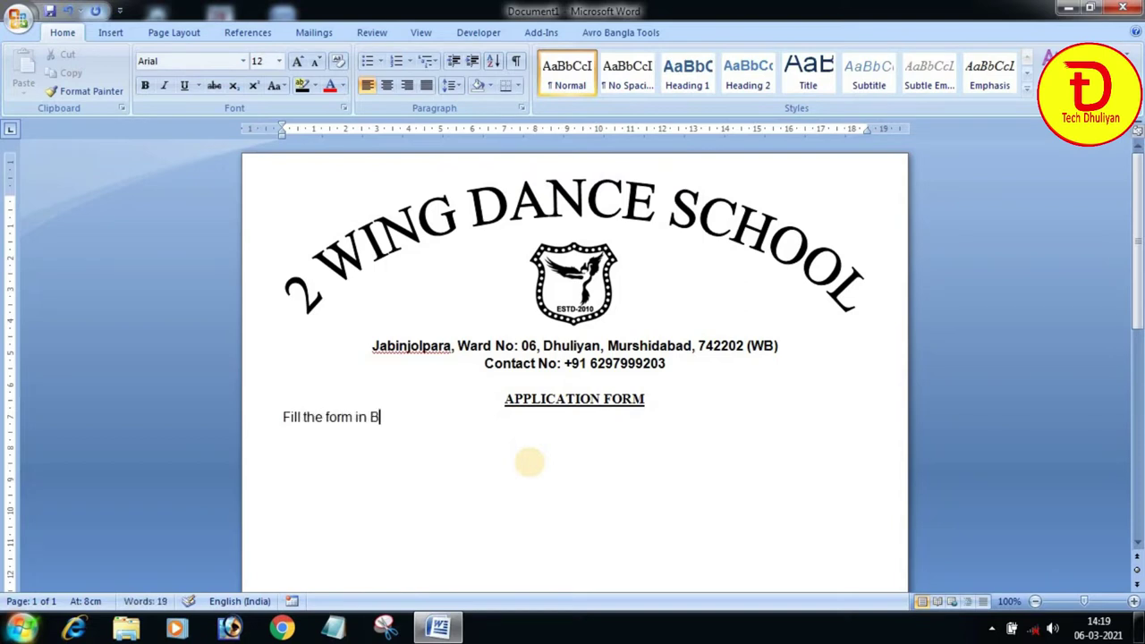
pyautogui.write('LOCK CAPI')
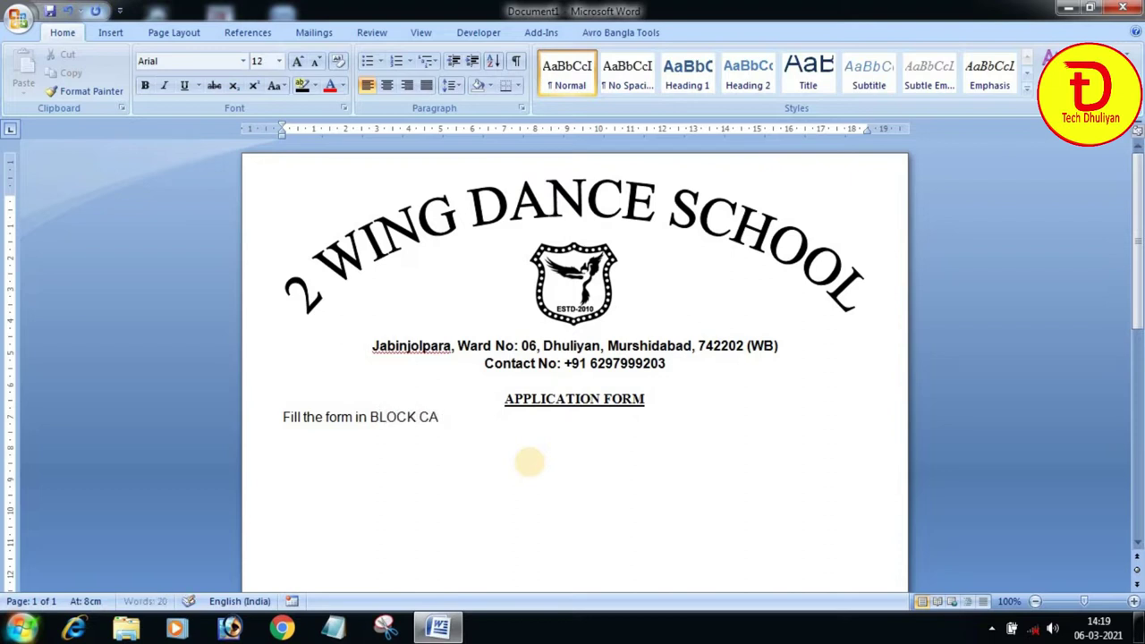
pyautogui.write('TAL')
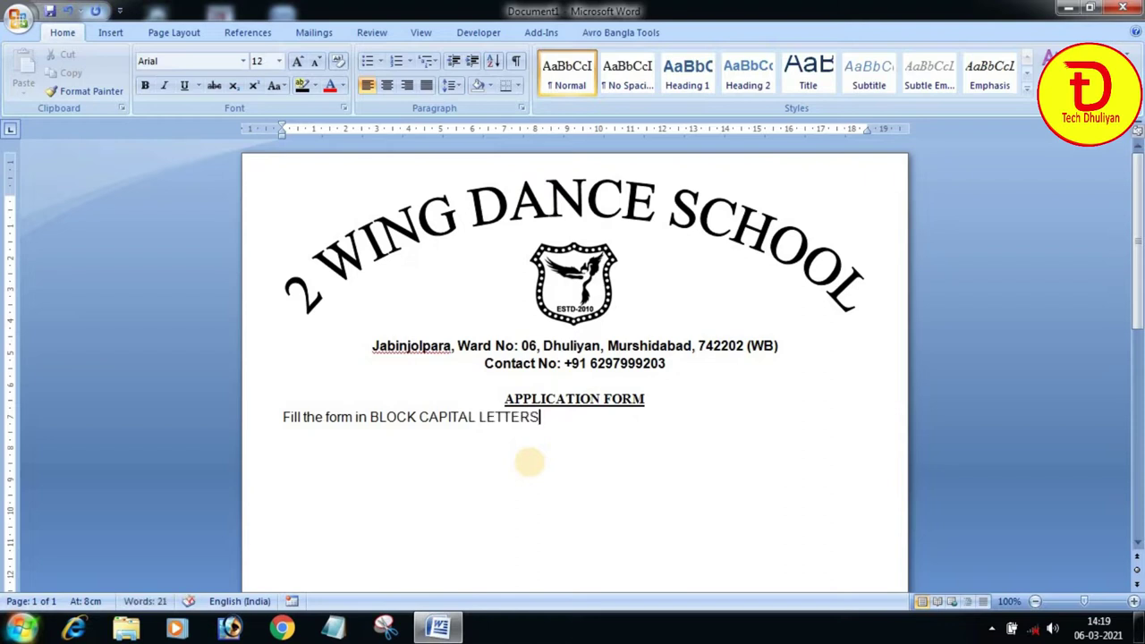
pyautogui.write(' LETTERS (')
pyautogui.write('E')
pyautogui.write(' Using b')
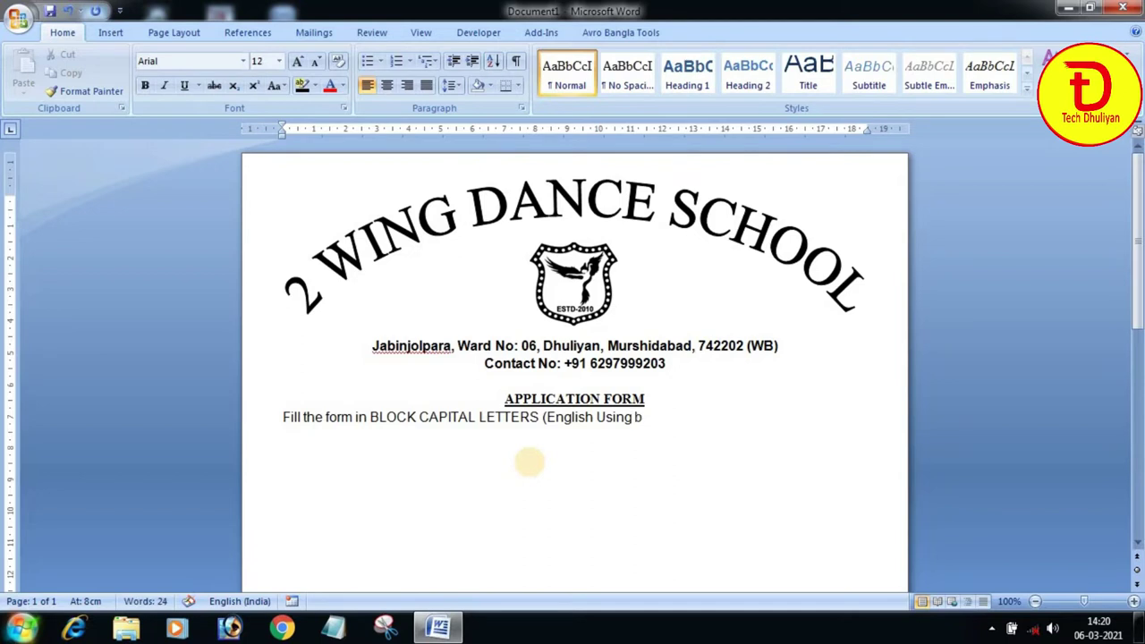
pyautogui.write('BLUE/')
pyautogui.write('BLACK')
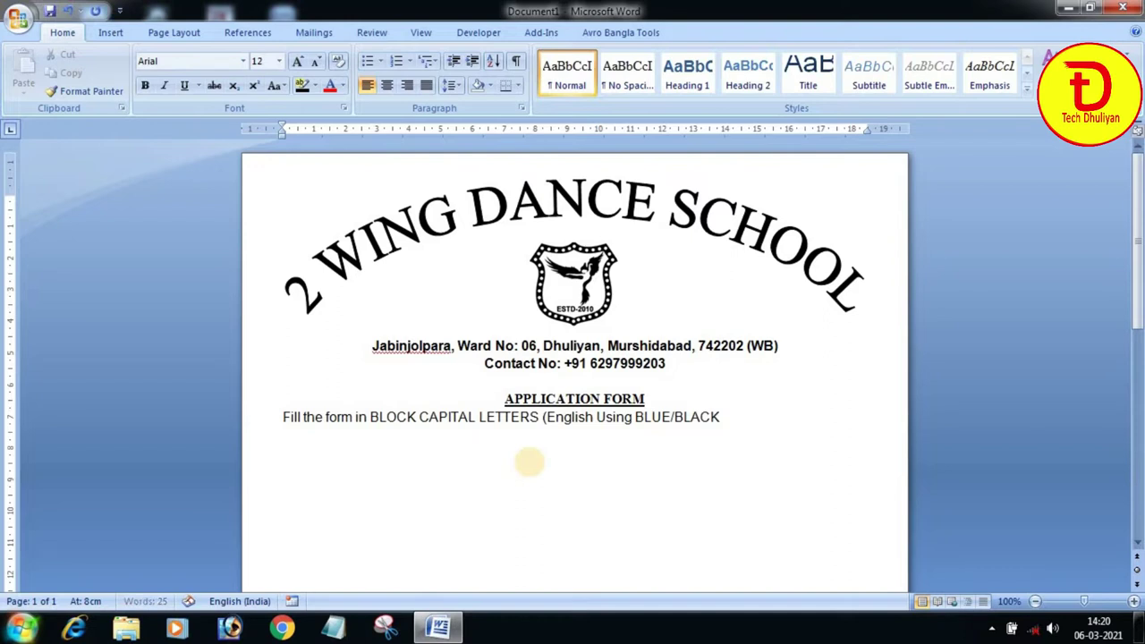
pyautogui.write(' ink o')
pyautogui.write('nly')
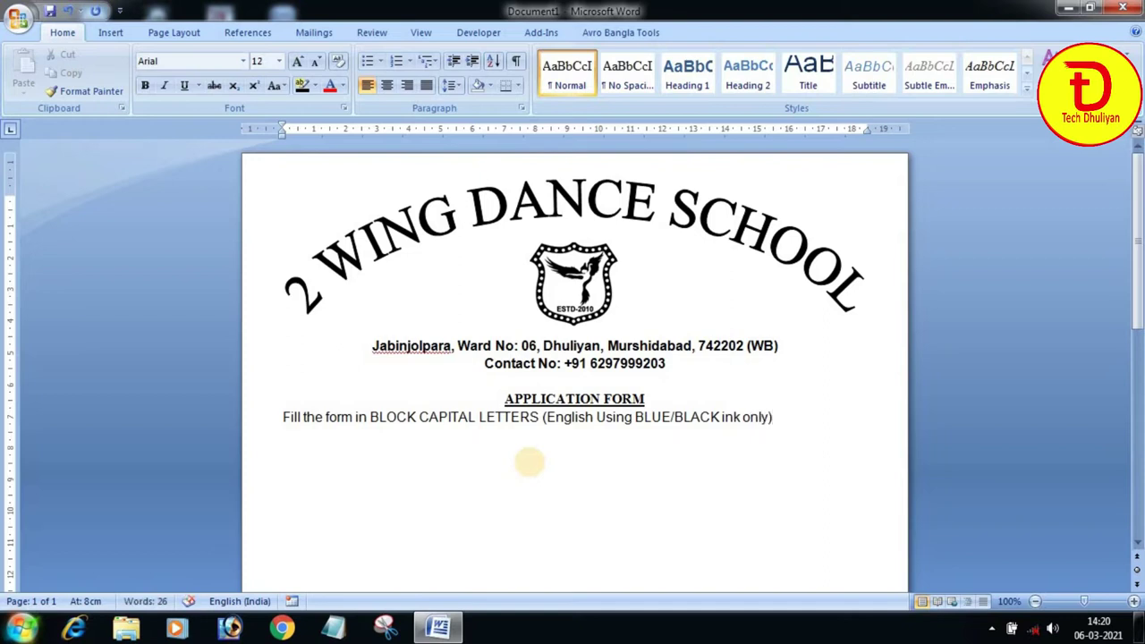
pyautogui.press('Return')
pyautogui.scroll(-2, 636, 420)
# Shrink the instruction line to size 11 and make it italic
pyautogui.click(282, 337)
pyautogui.moveTo(282, 336); pyautogui.dragTo(791, 336)
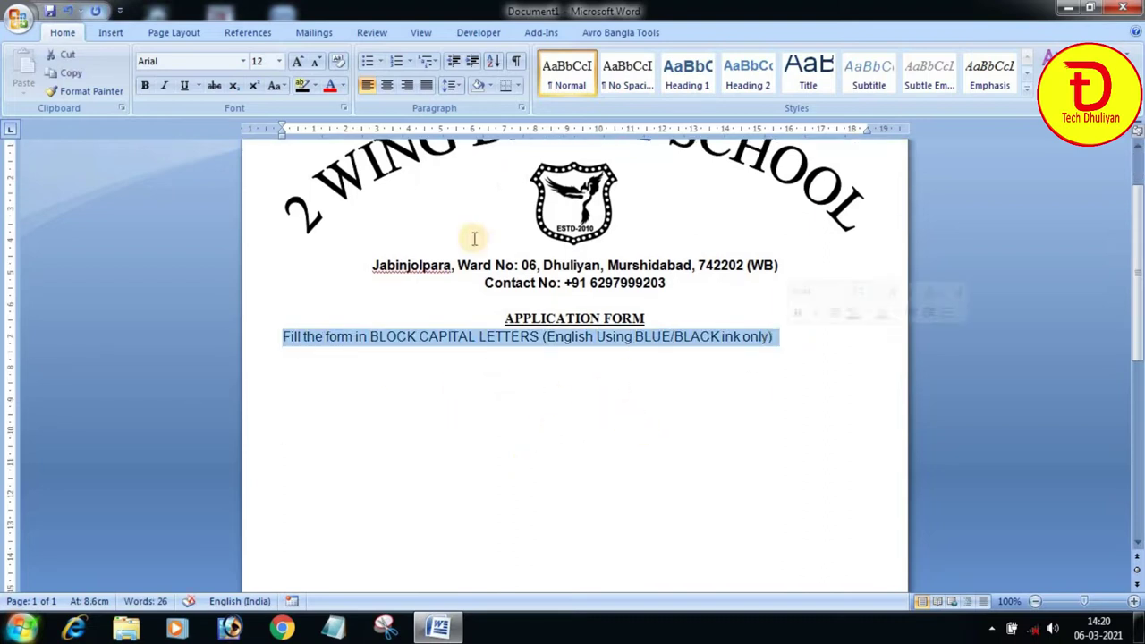
pyautogui.click(318, 66)
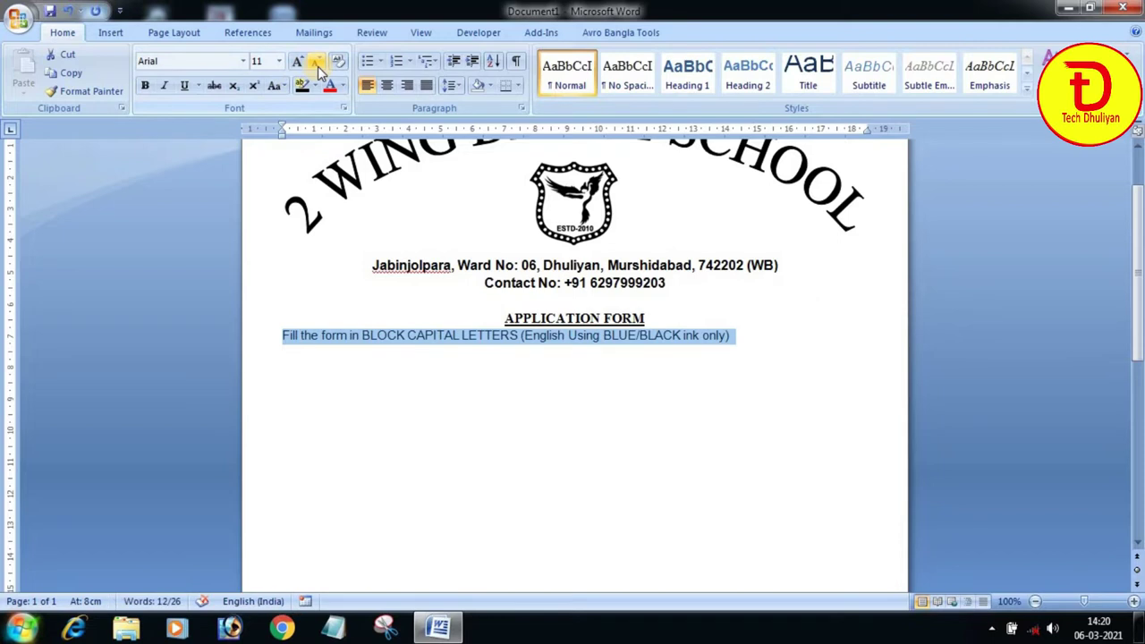
pyautogui.click(164, 87)
pyautogui.click(575, 410)
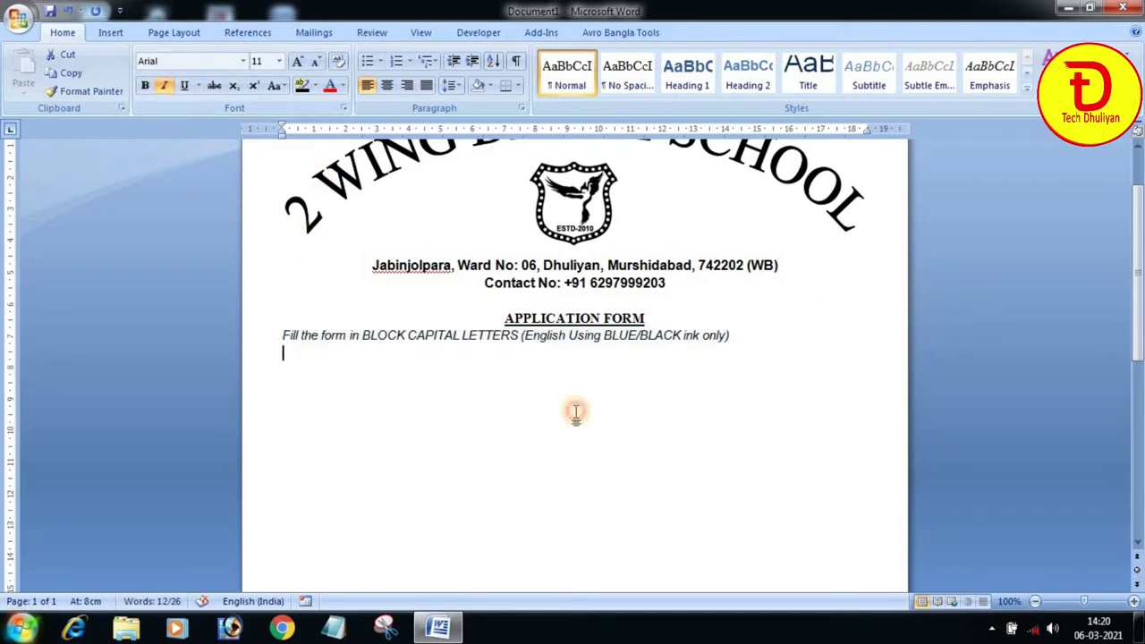
# Enlarge the APPLICATION FORM heading three sizes to 16 pt and add a blank line below
pyautogui.click(285, 333)
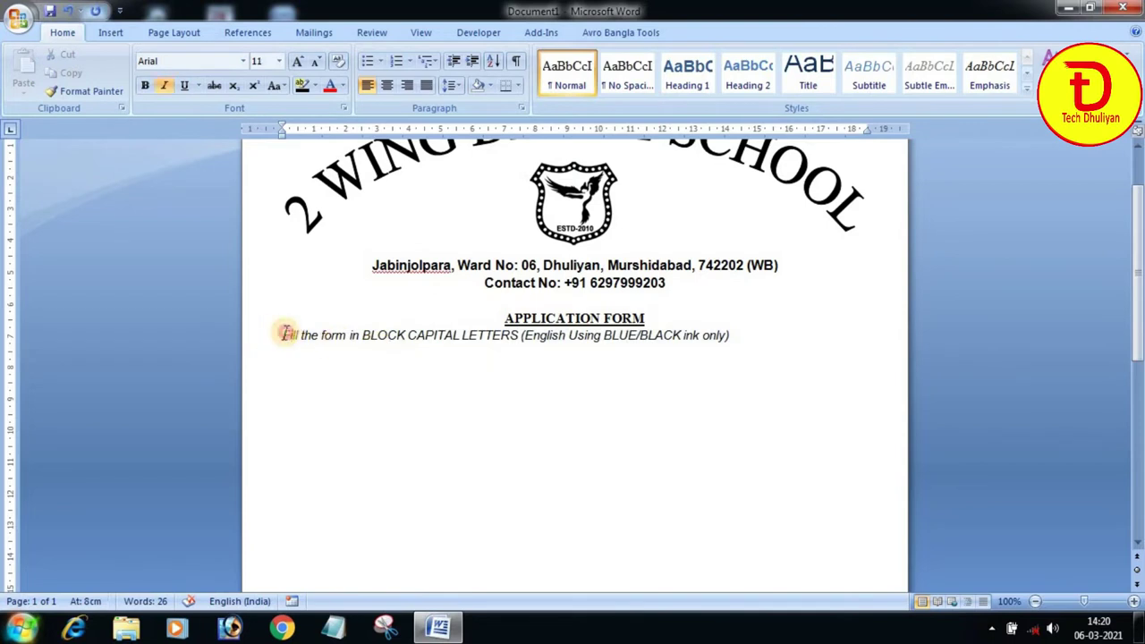
pyautogui.scroll(-2, 563, 403)
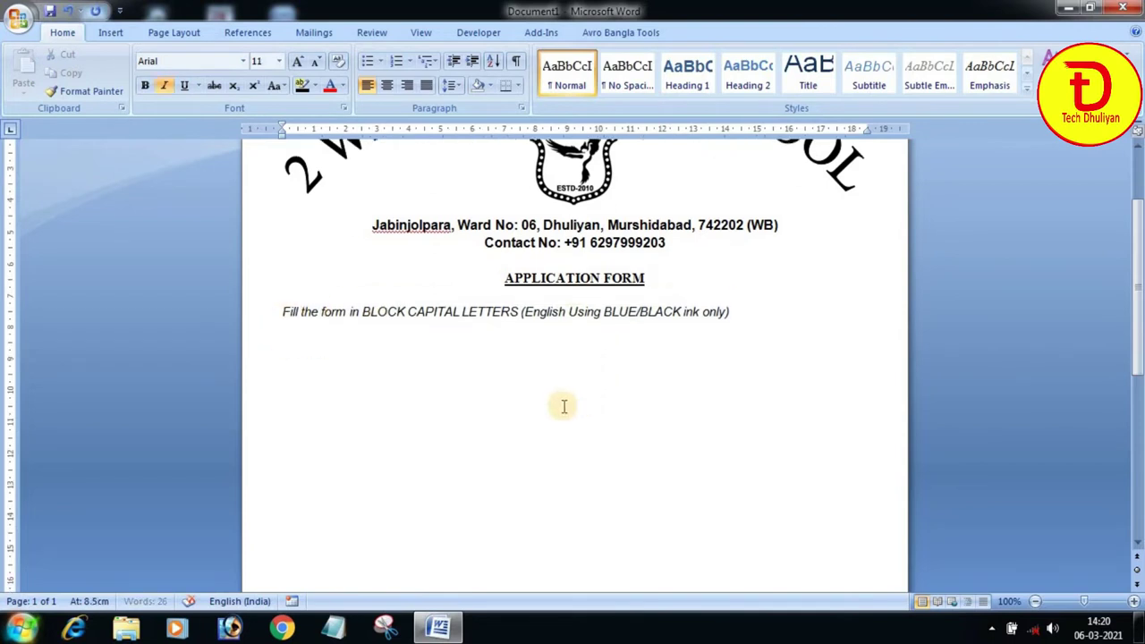
pyautogui.click(507, 238)
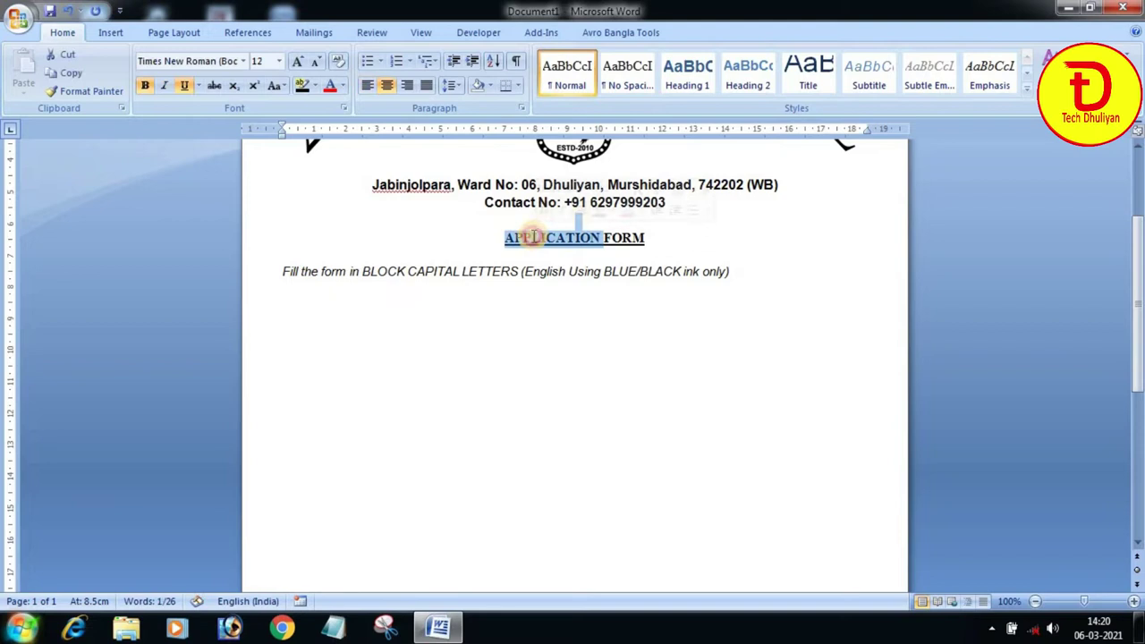
pyautogui.moveTo(505, 239); pyautogui.dragTo(648, 238)
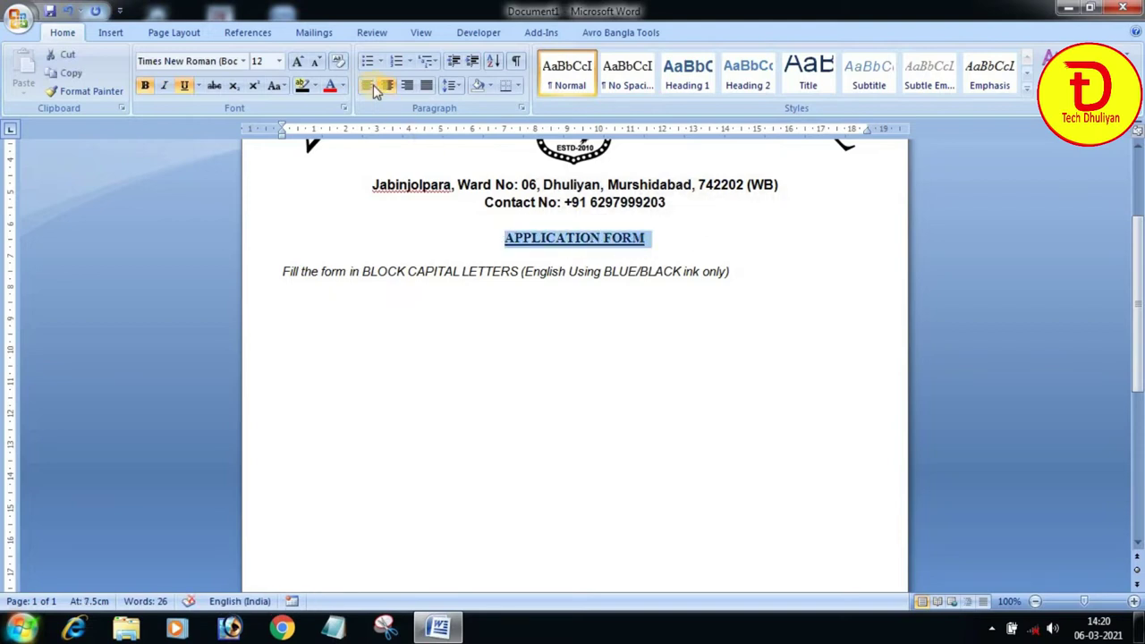
pyautogui.click(297, 62)
pyautogui.click(297, 63)
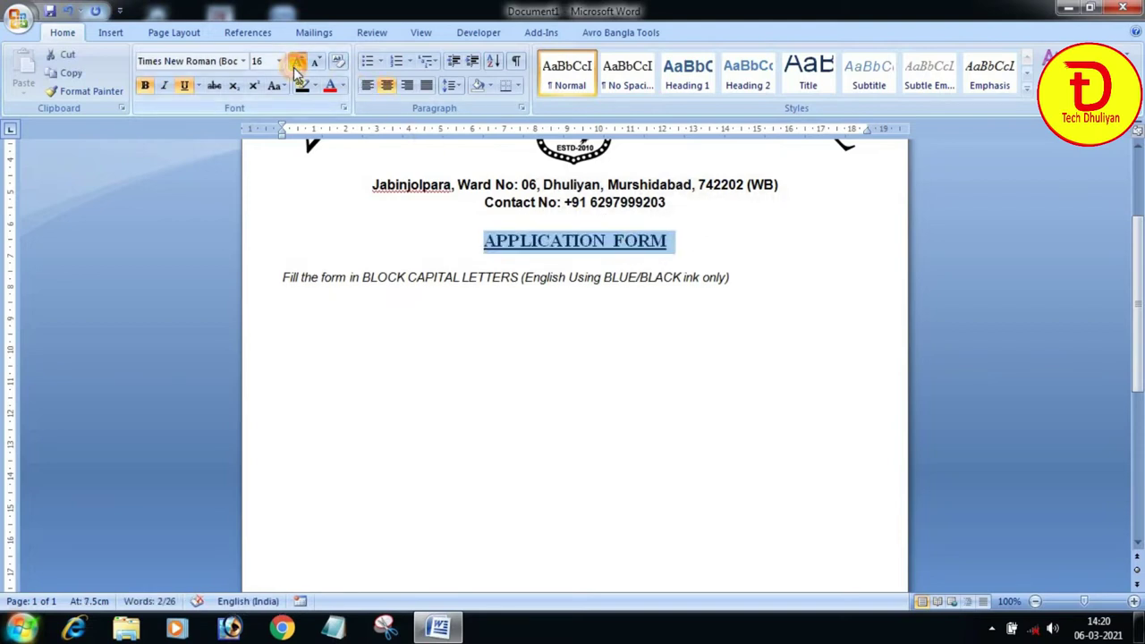
pyautogui.click(297, 62)
pyautogui.click(423, 367)
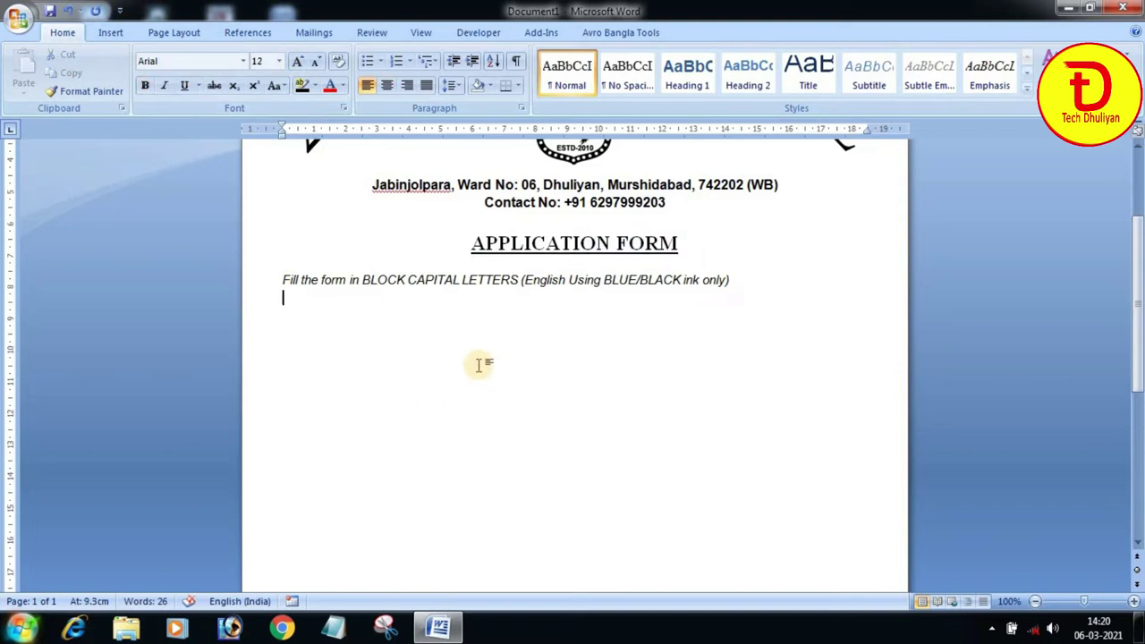
pyautogui.press('Return')
# Draw a straight Line shape under the instruction line, ending beneath its last word
pyautogui.click(108, 34)
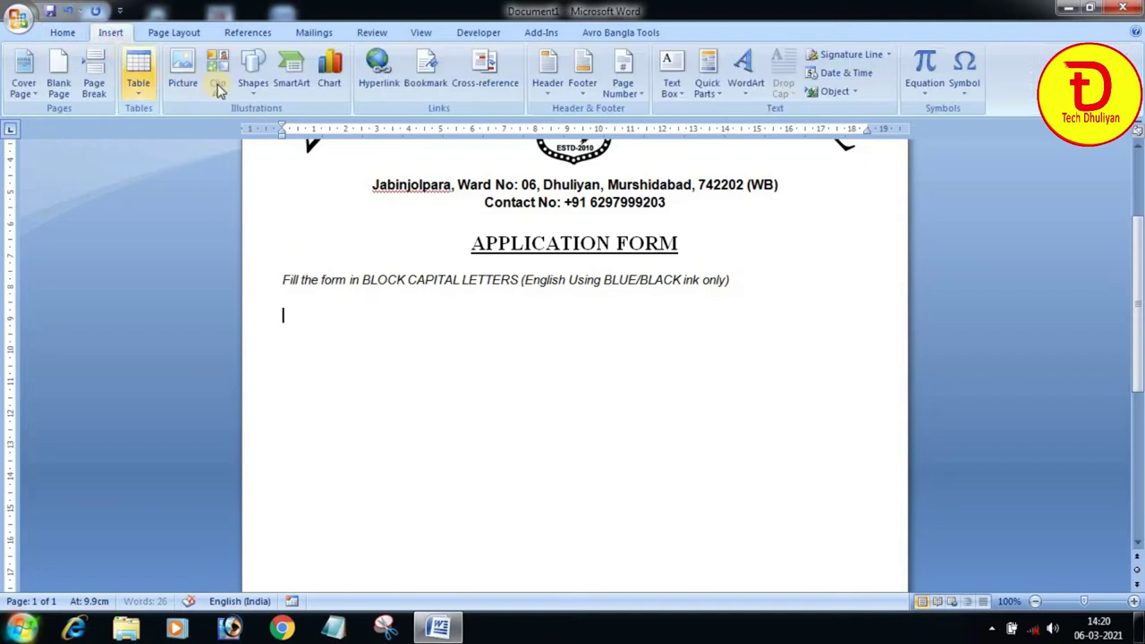
pyautogui.click(241, 85)
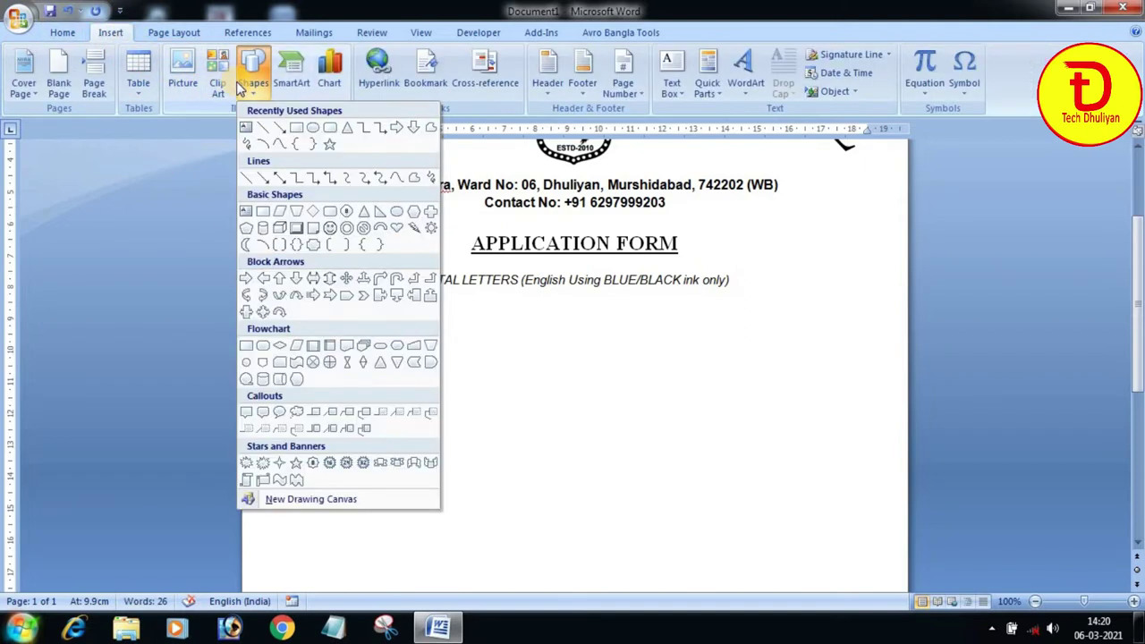
pyautogui.click(262, 128)
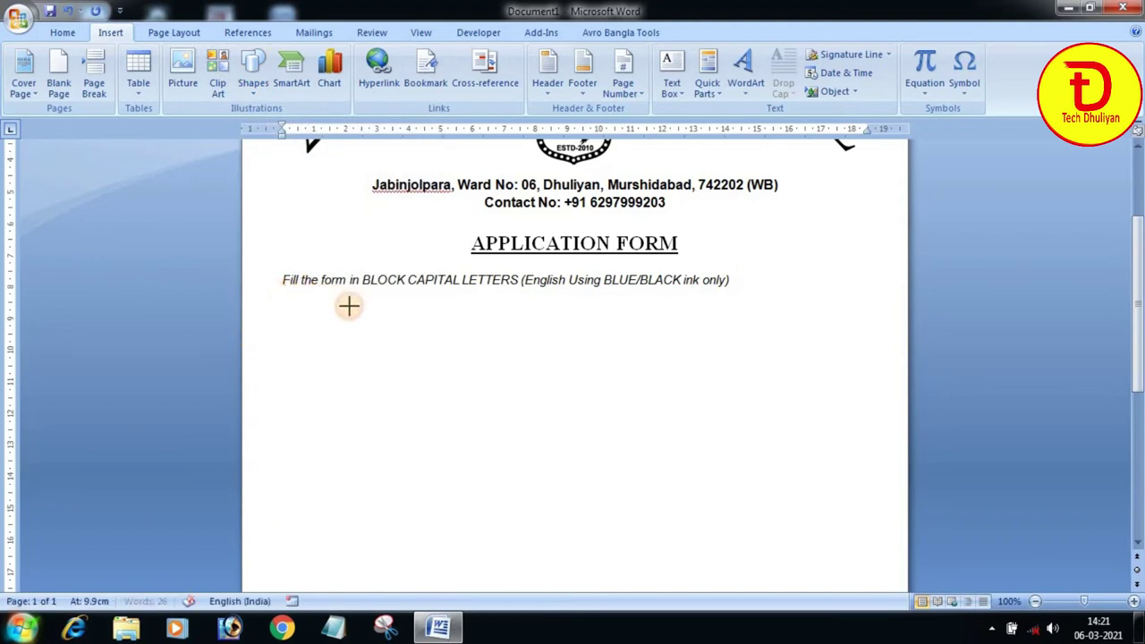
pyautogui.moveTo(457, 299); pyautogui.dragTo(761, 307)
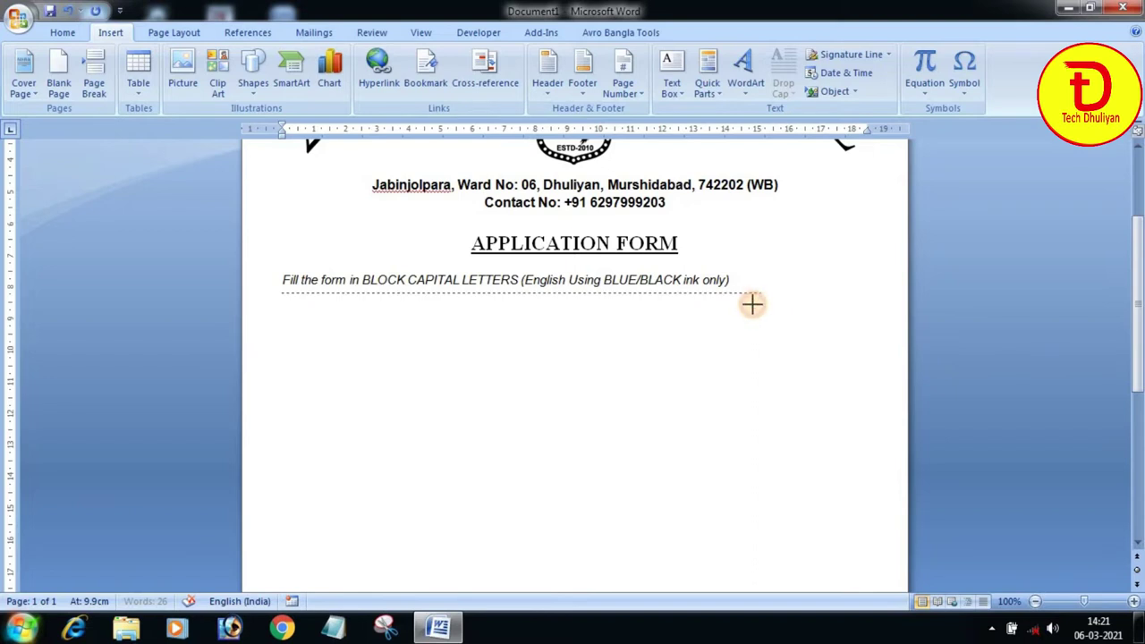
pyautogui.moveTo(761, 306); pyautogui.dragTo(747, 305)
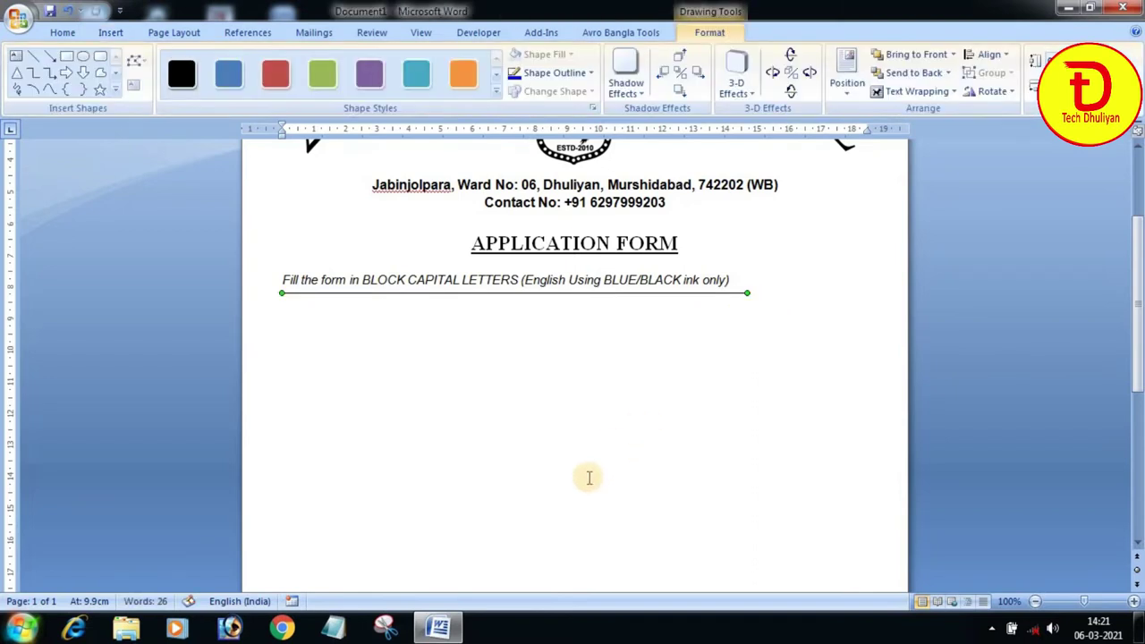
pyautogui.click(66, 55)
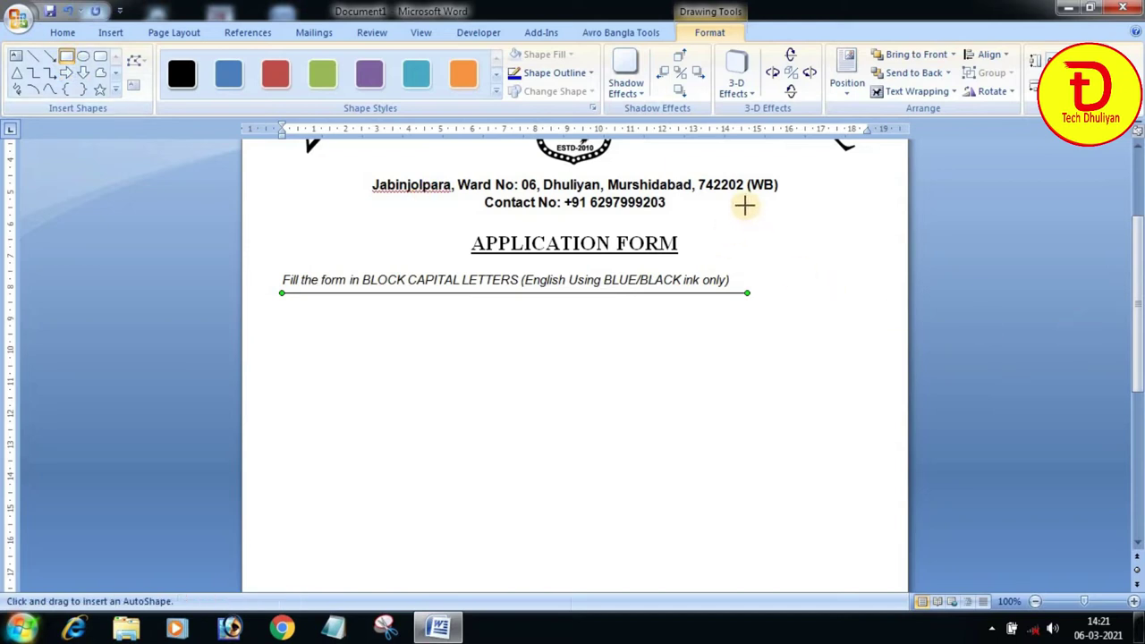
# Draw a square box right of the heading reading 'Paste one recent passport size photograph' and 'Please do not pin or stamp'
pyautogui.moveTo(746, 204)
pyautogui.mouseDown()
pyautogui.moveTo(832, 331)
pyautogui.moveTo(867, 331)
pyautogui.mouseUp()
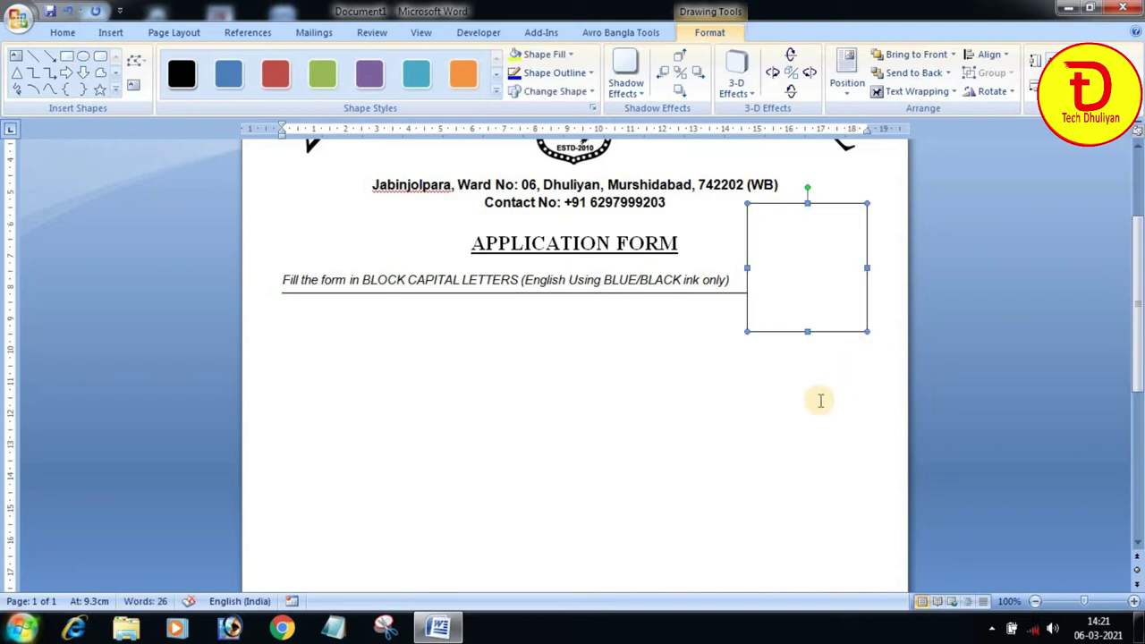
pyautogui.rightClick(792, 255)
pyautogui.click(841, 319)
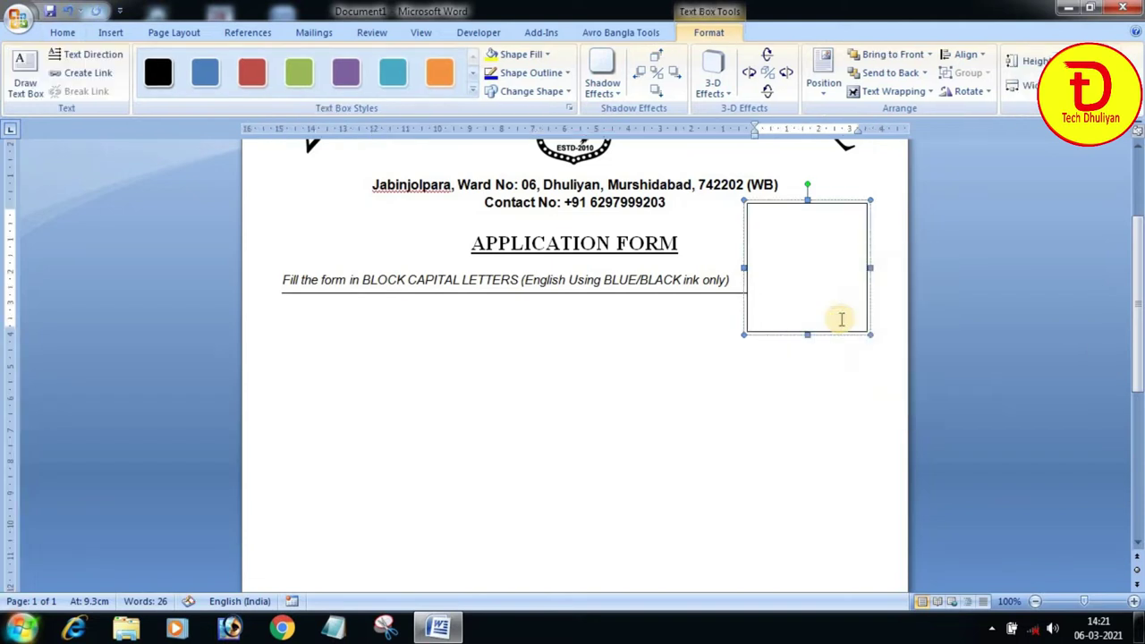
pyautogui.write('Paste one ')
pyautogui.write('recent passport size photo')
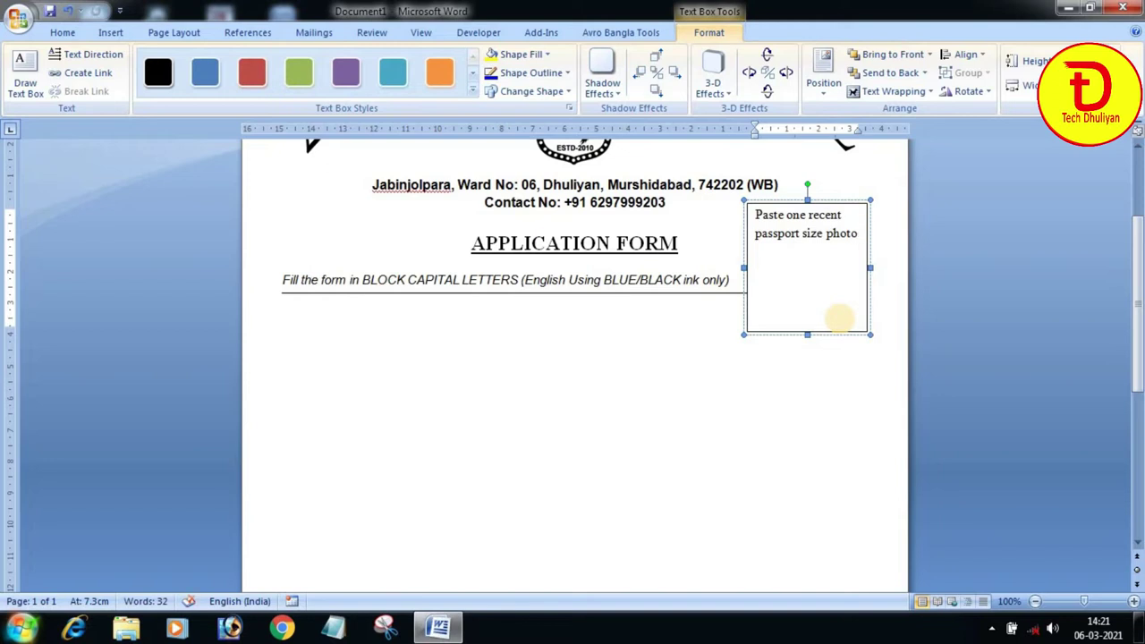
pyautogui.write('graph')
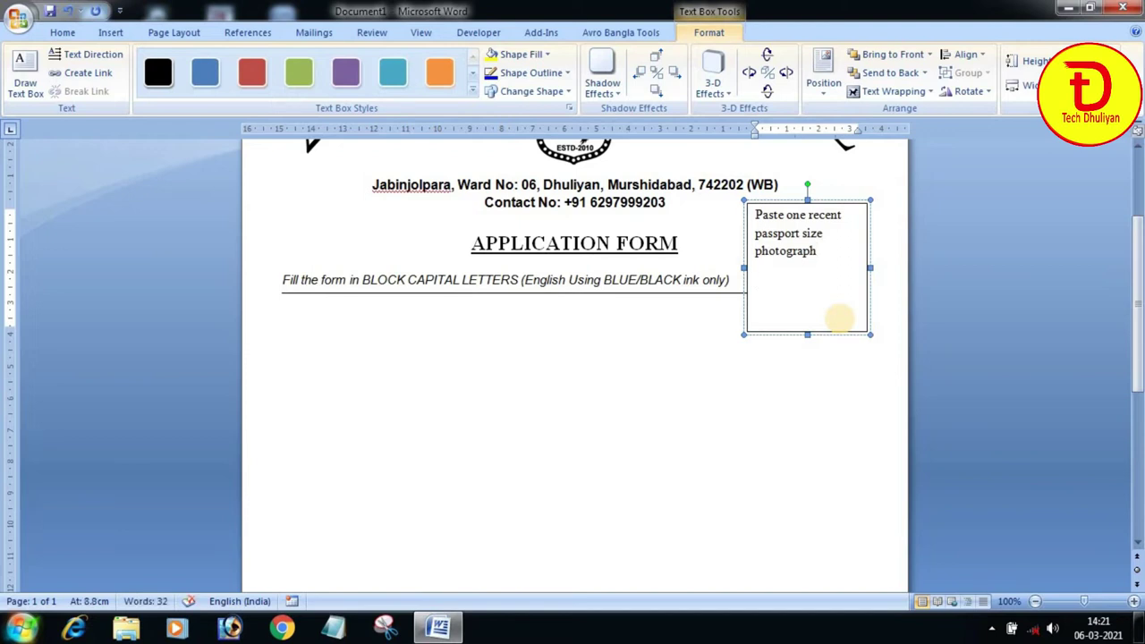
pyautogui.write('Please do not pin')
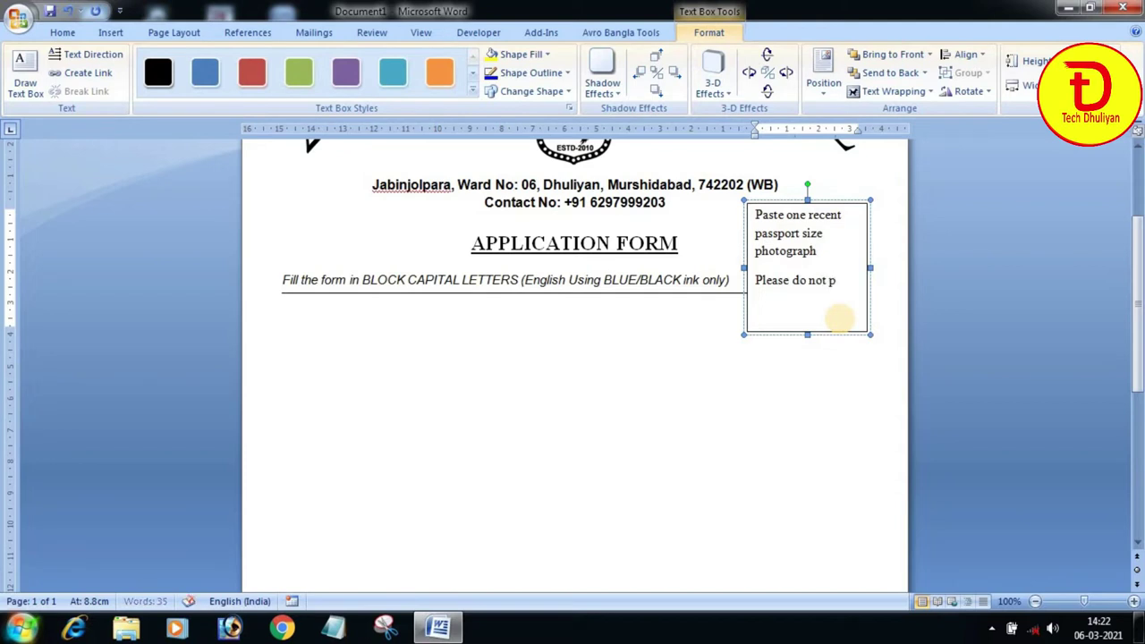
pyautogui.write(' or ')
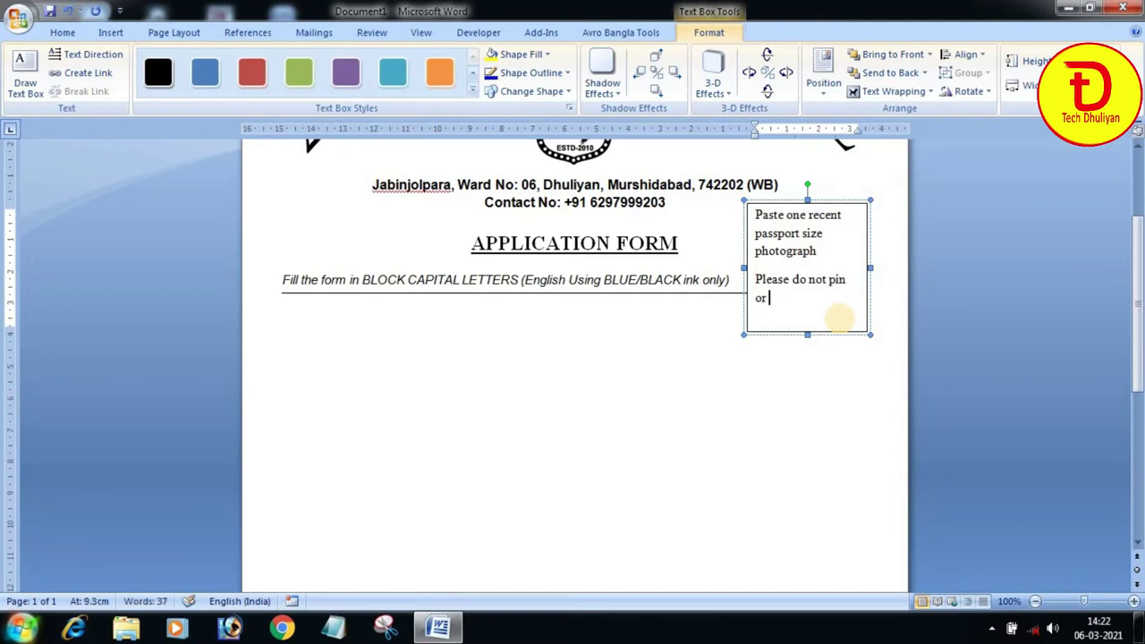
pyautogui.write('stamp')
pyautogui.click(825, 258)
pyautogui.press('Return')
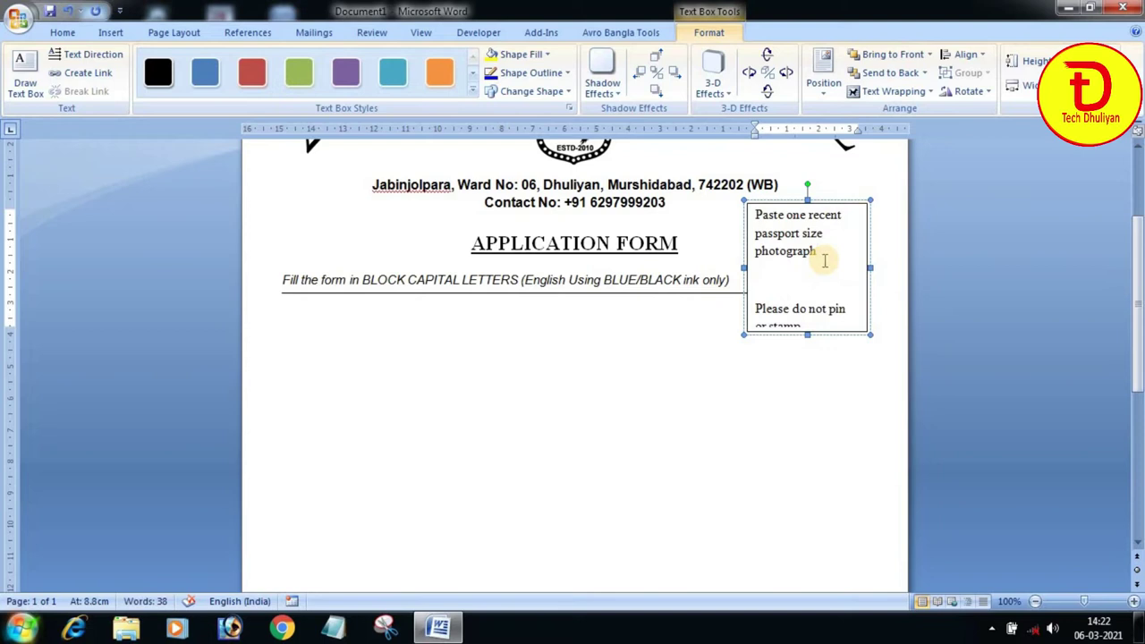
# Remove the space after paragraphs in the photo box text and add a blank line above the pin note
pyautogui.moveTo(755, 215); pyautogui.dragTo(832, 370)
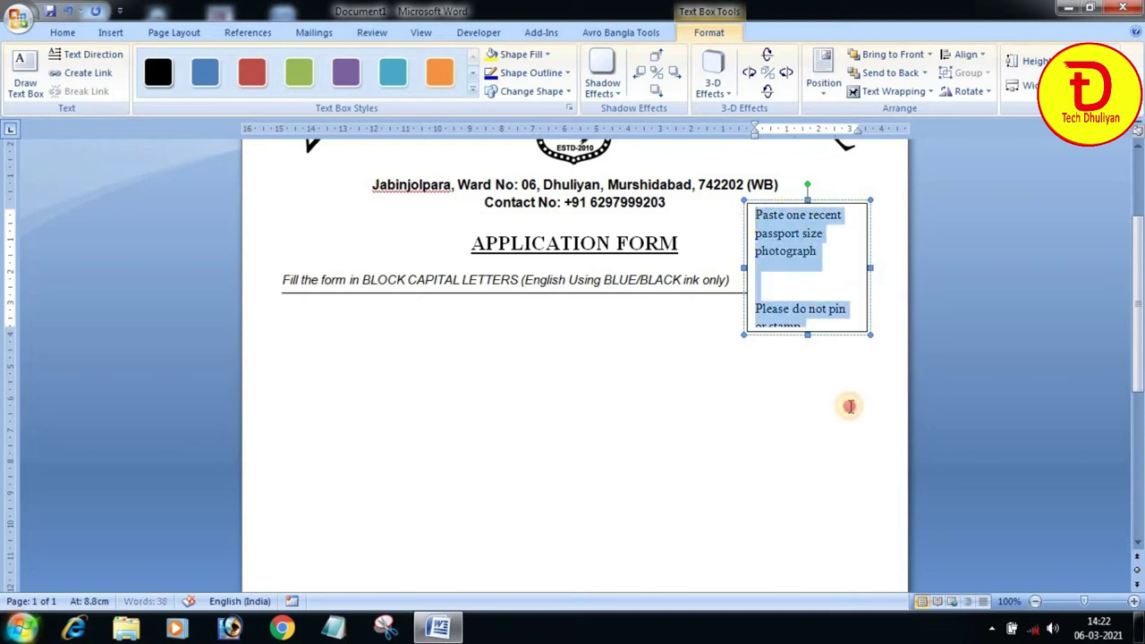
pyautogui.click(64, 32)
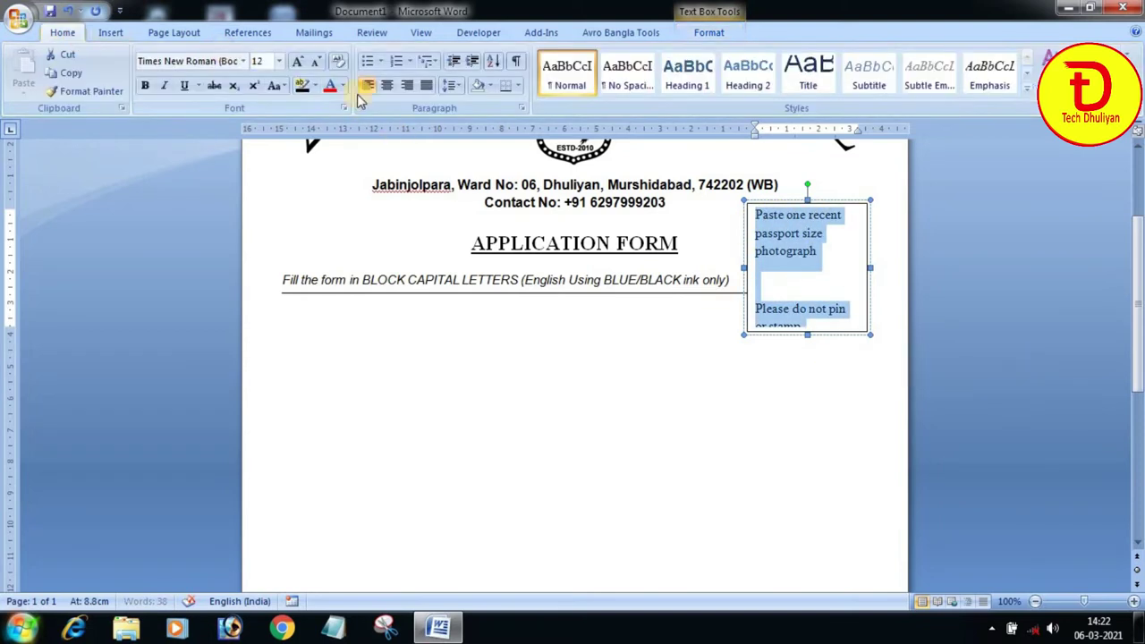
pyautogui.click(452, 85)
pyautogui.click(479, 254)
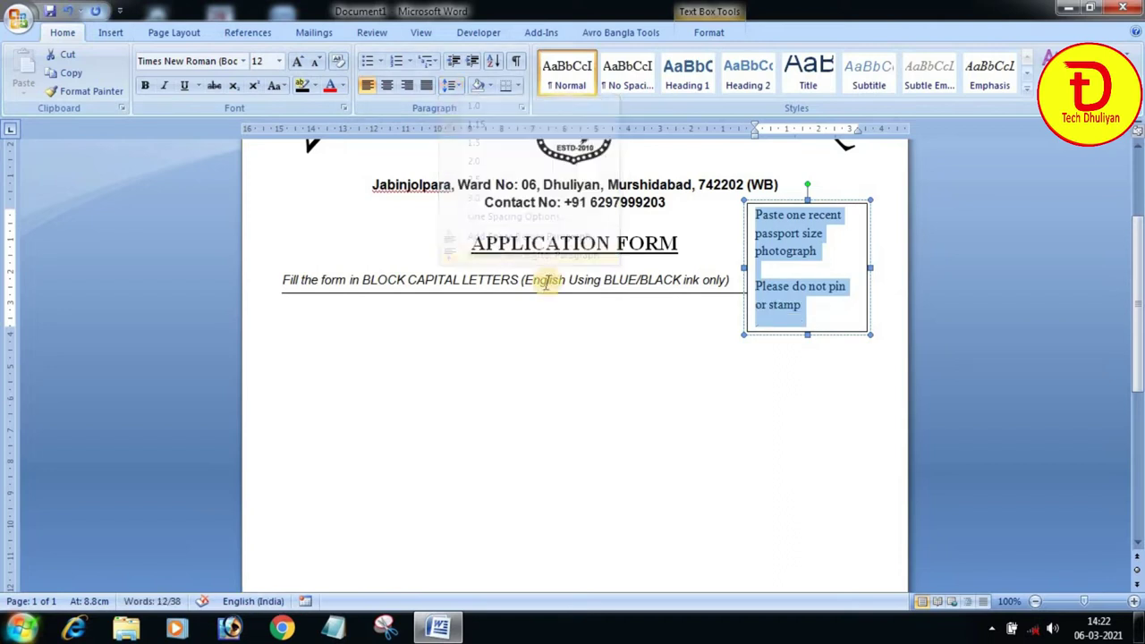
pyautogui.click(786, 306)
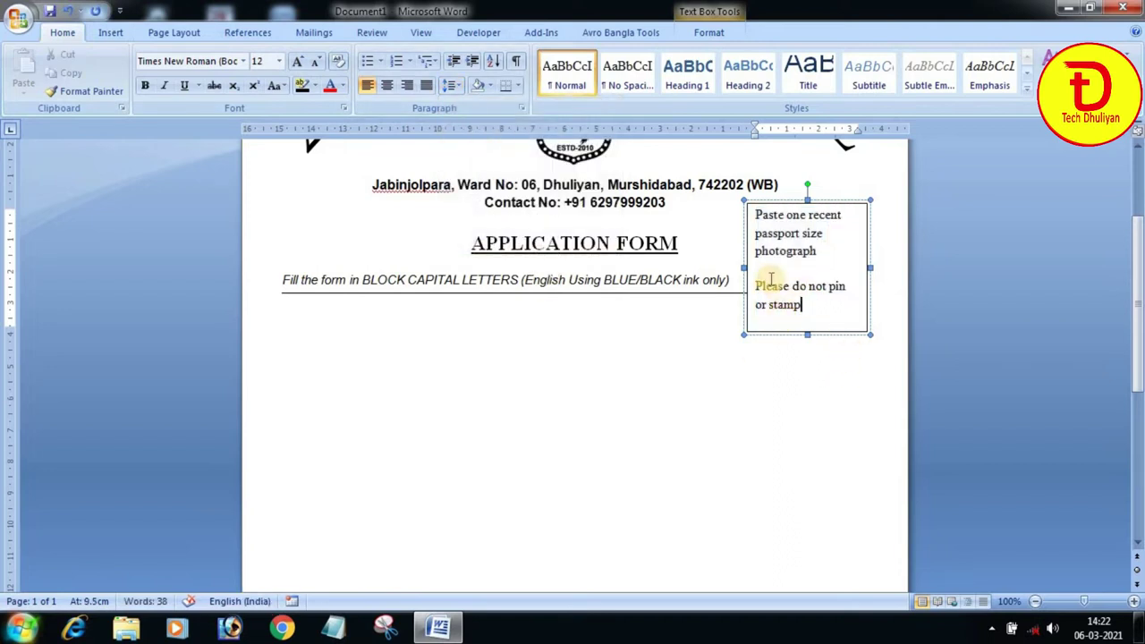
pyautogui.press('Return')
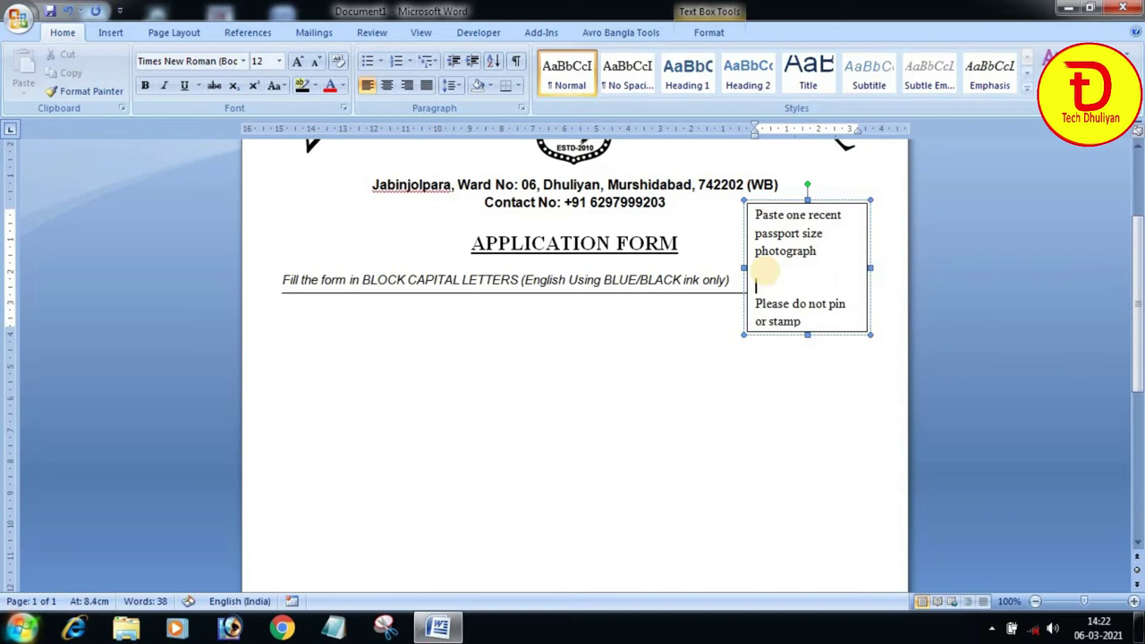
# Shrink the blank line and center-align all the photo box text
pyautogui.moveTo(754, 285); pyautogui.dragTo(792, 287)
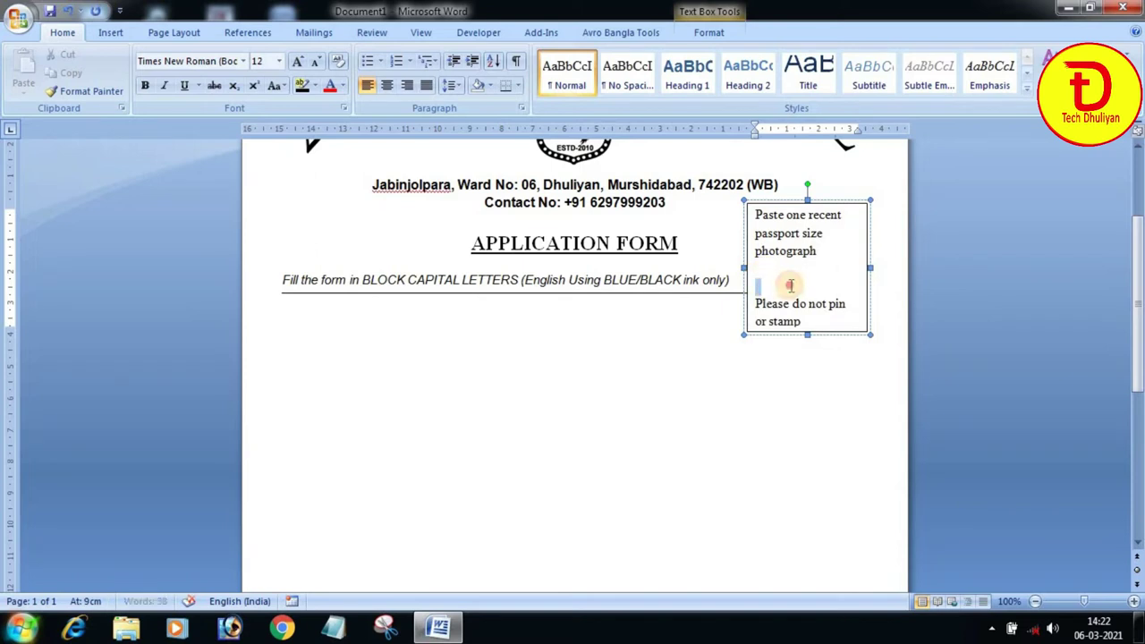
pyautogui.click(317, 63)
pyautogui.click(317, 63)
pyautogui.click(317, 62)
pyautogui.click(317, 62)
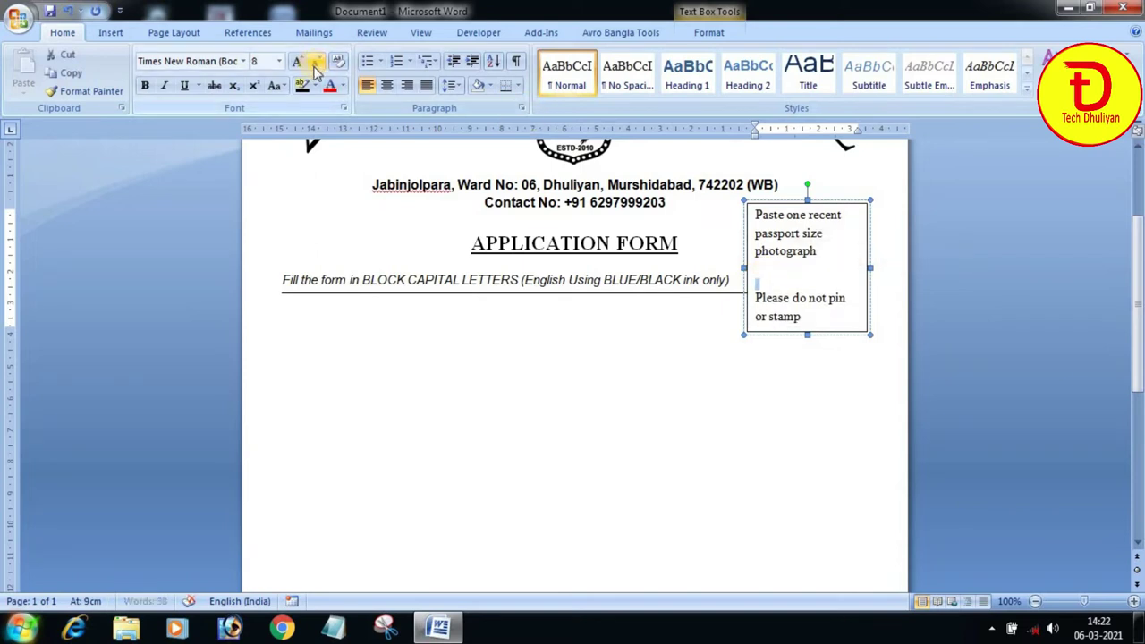
pyautogui.moveTo(757, 284); pyautogui.dragTo(755, 215)
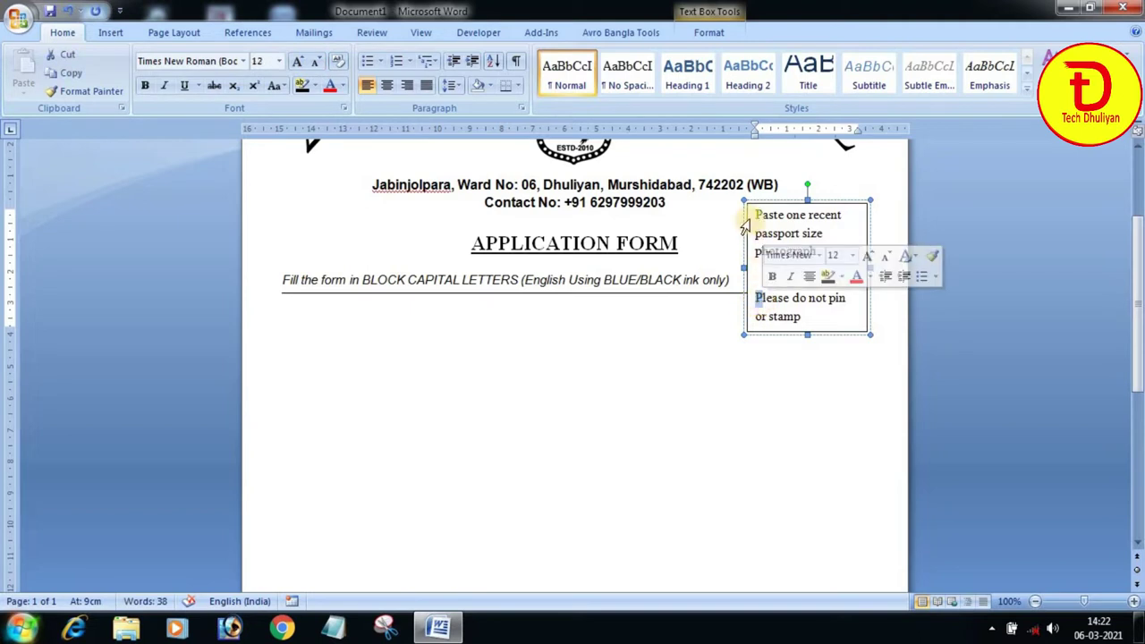
pyautogui.moveTo(841, 297); pyautogui.dragTo(859, 315)
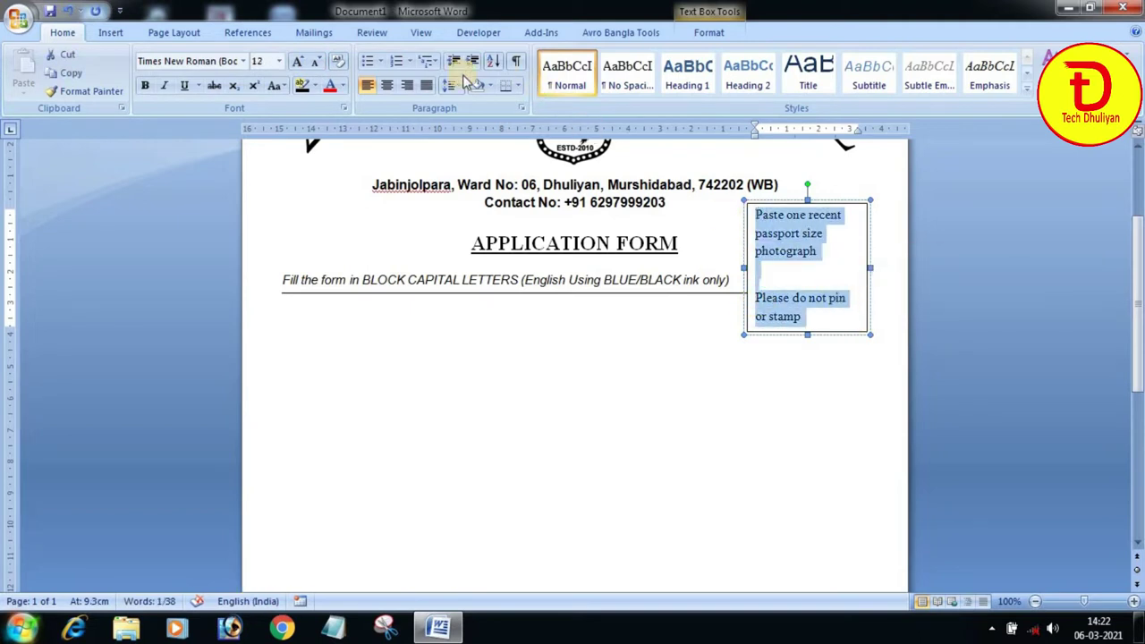
pyautogui.click(387, 85)
# Make 'Please do not pin or stamp' 10 pt italic and move the blank line above 'Paste one recent'
pyautogui.click(796, 297)
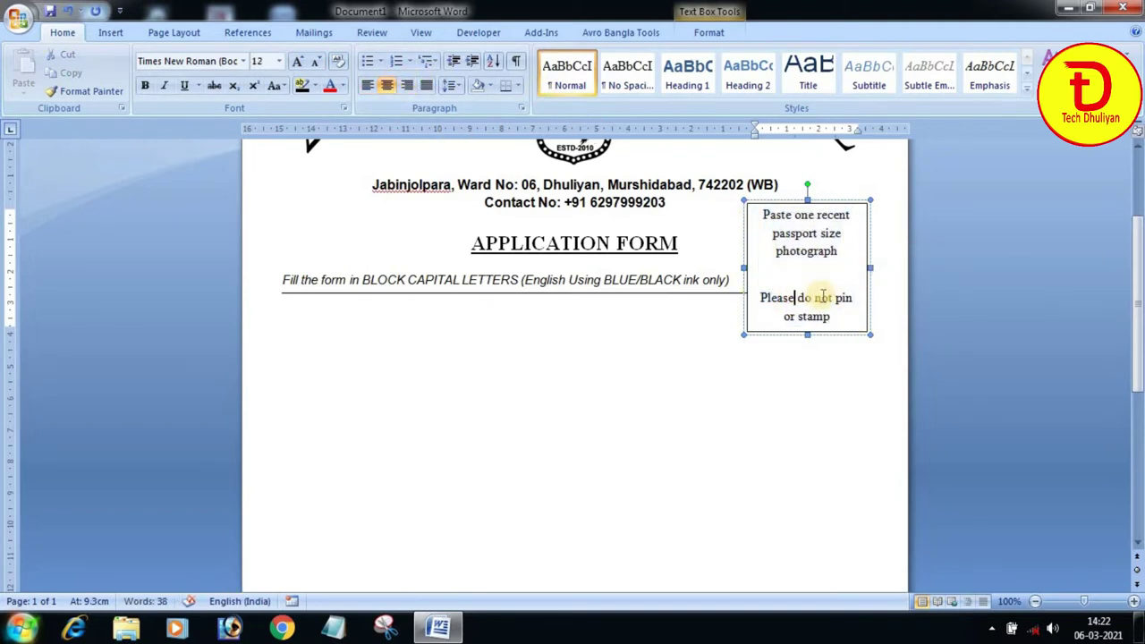
pyautogui.moveTo(760, 298); pyautogui.dragTo(835, 320)
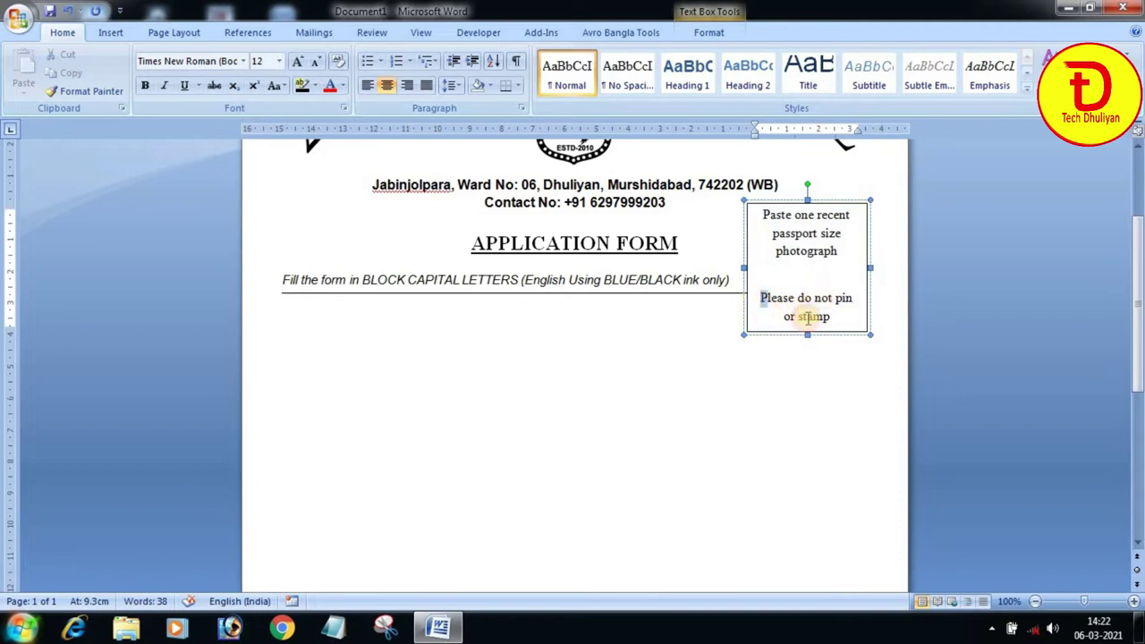
pyautogui.click(312, 63)
pyautogui.click(311, 67)
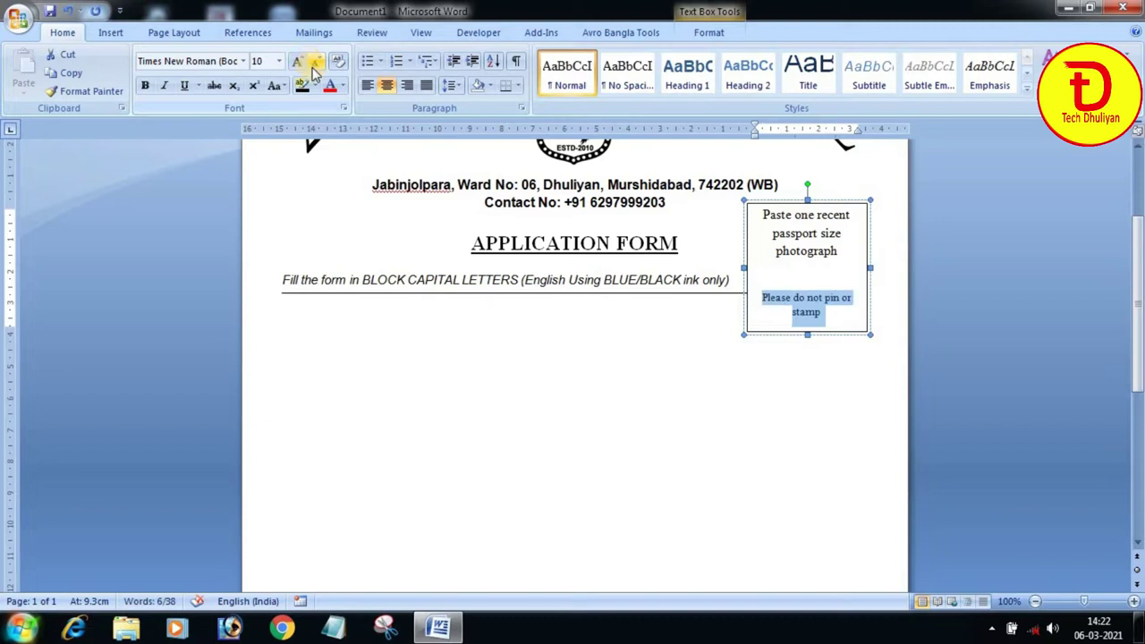
pyautogui.click(164, 85)
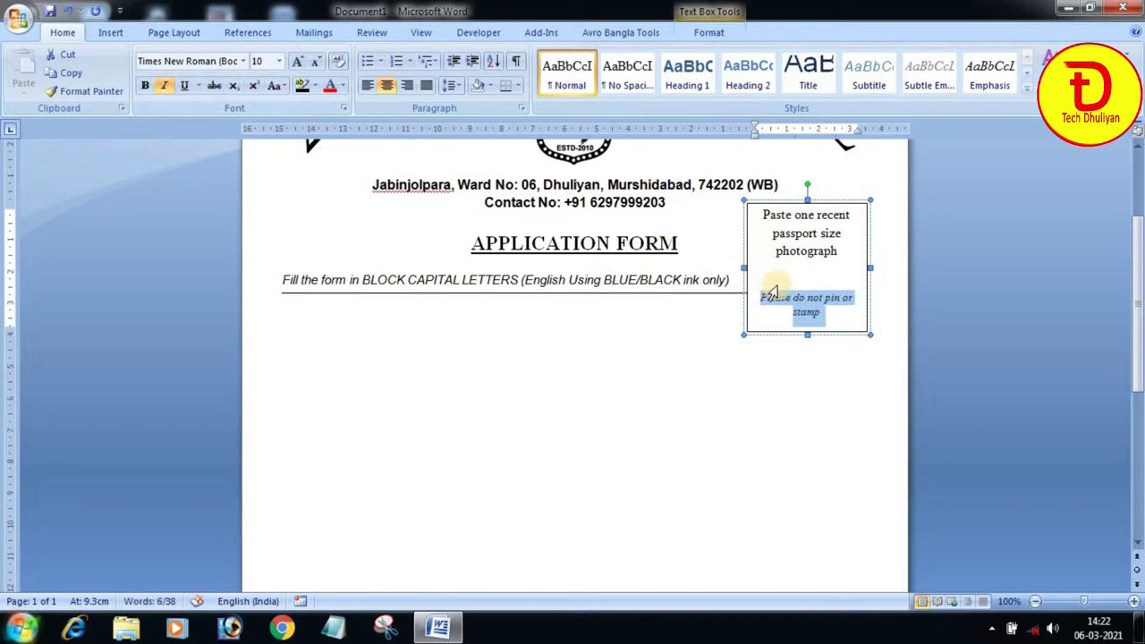
pyautogui.moveTo(772, 294); pyautogui.dragTo(780, 272)
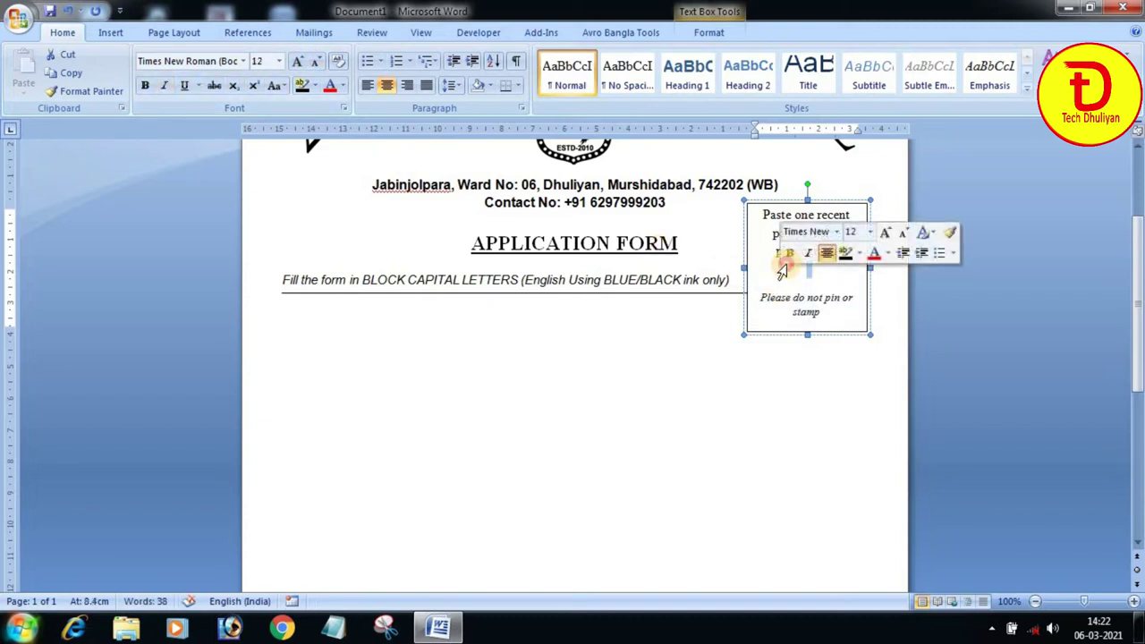
pyautogui.click(823, 268)
pyautogui.press('BackSpace')
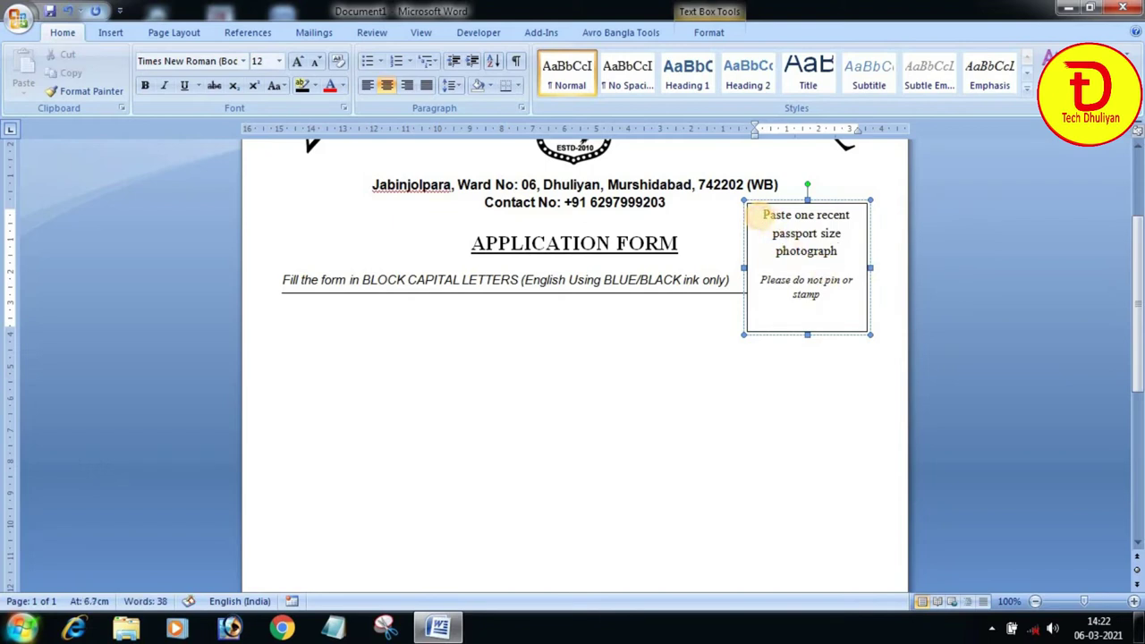
pyautogui.press('Return')
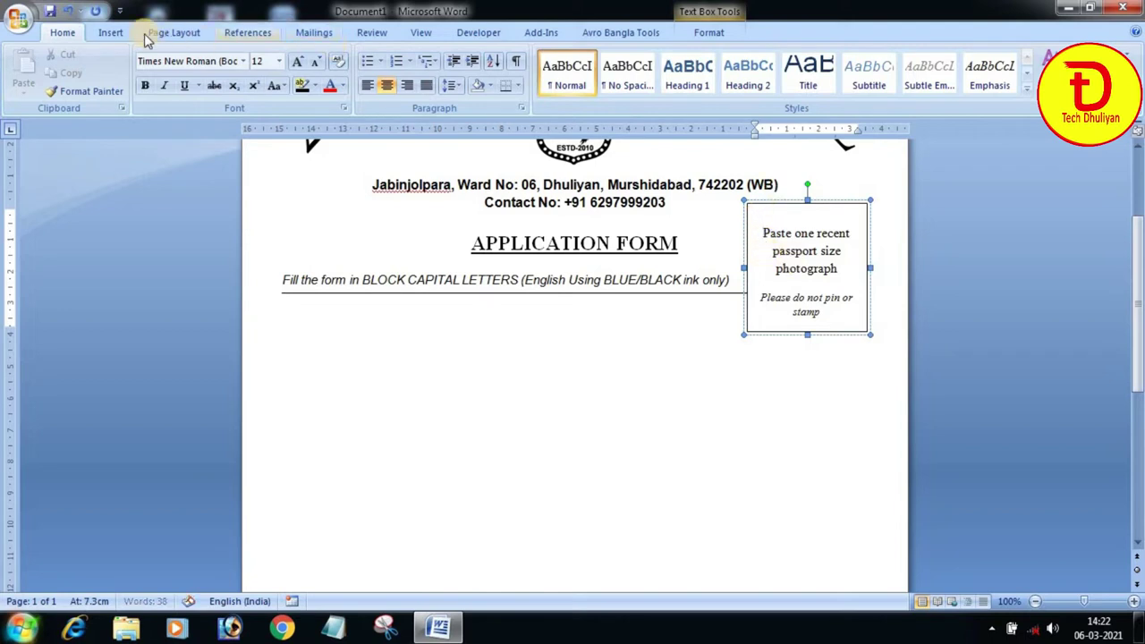
pyautogui.click(111, 32)
# Draw a small rectangle attached to the photo box's bottom edge and start a new body line
pyautogui.click(253, 80)
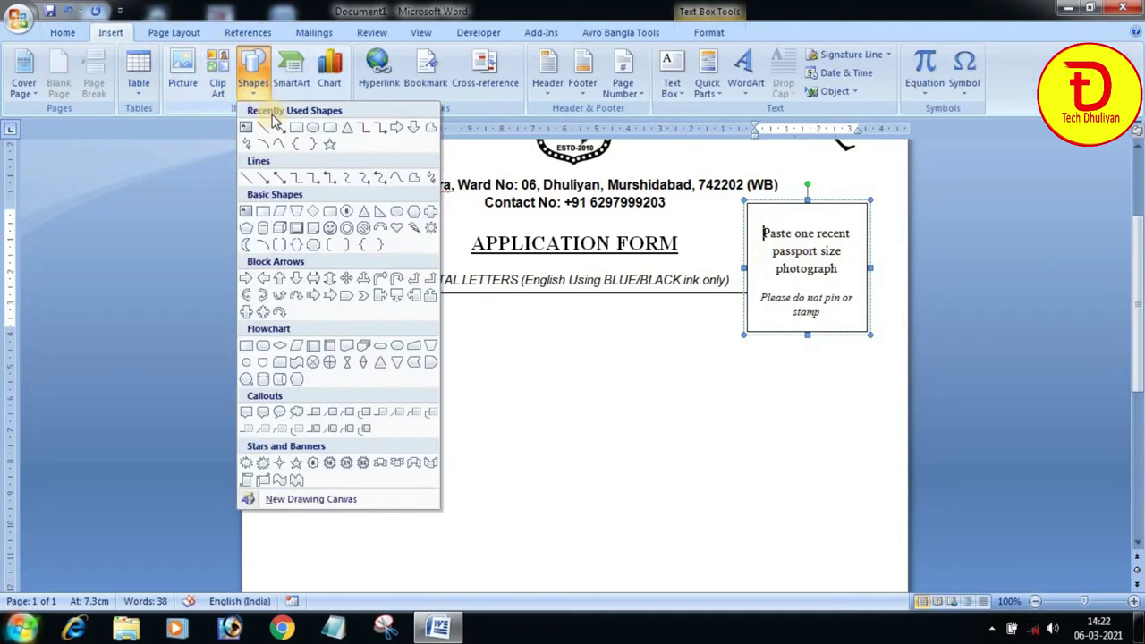
pyautogui.click(296, 127)
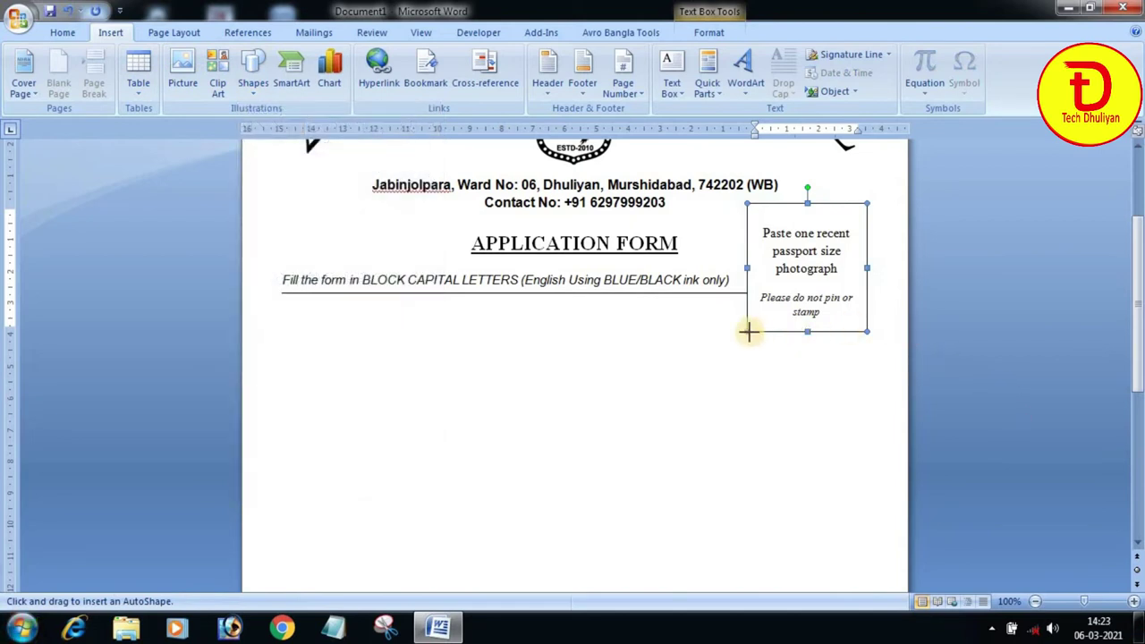
pyautogui.moveTo(746, 332)
pyautogui.mouseDown()
pyautogui.moveTo(868, 350)
pyautogui.moveTo(869, 362)
pyautogui.mouseUp()
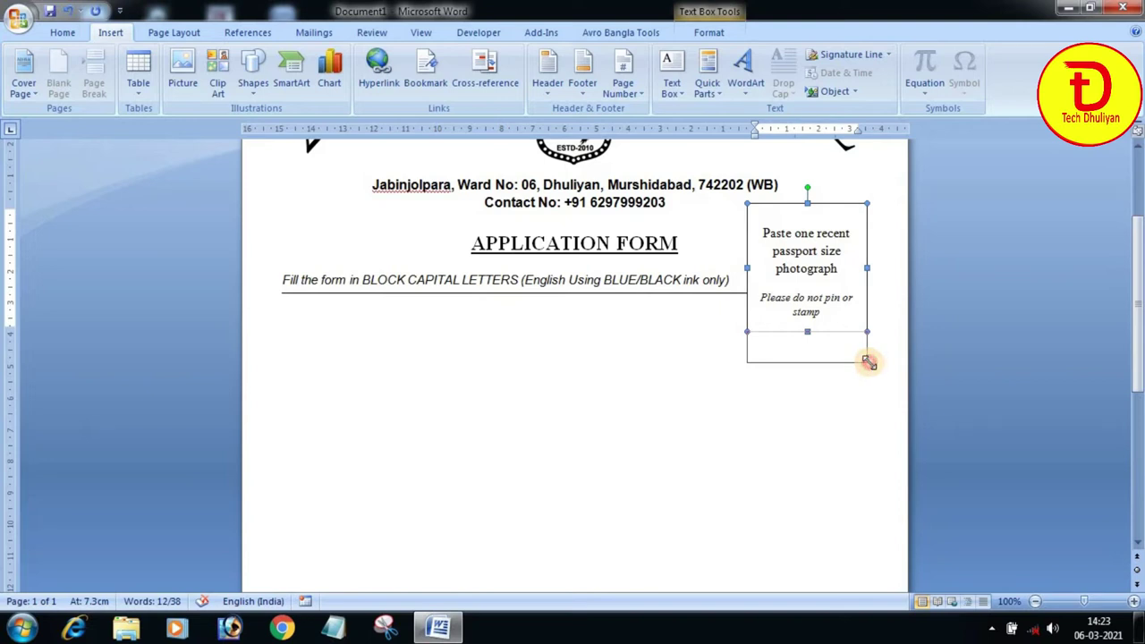
pyautogui.moveTo(870, 361); pyautogui.dragTo(870, 362)
pyautogui.click(432, 371)
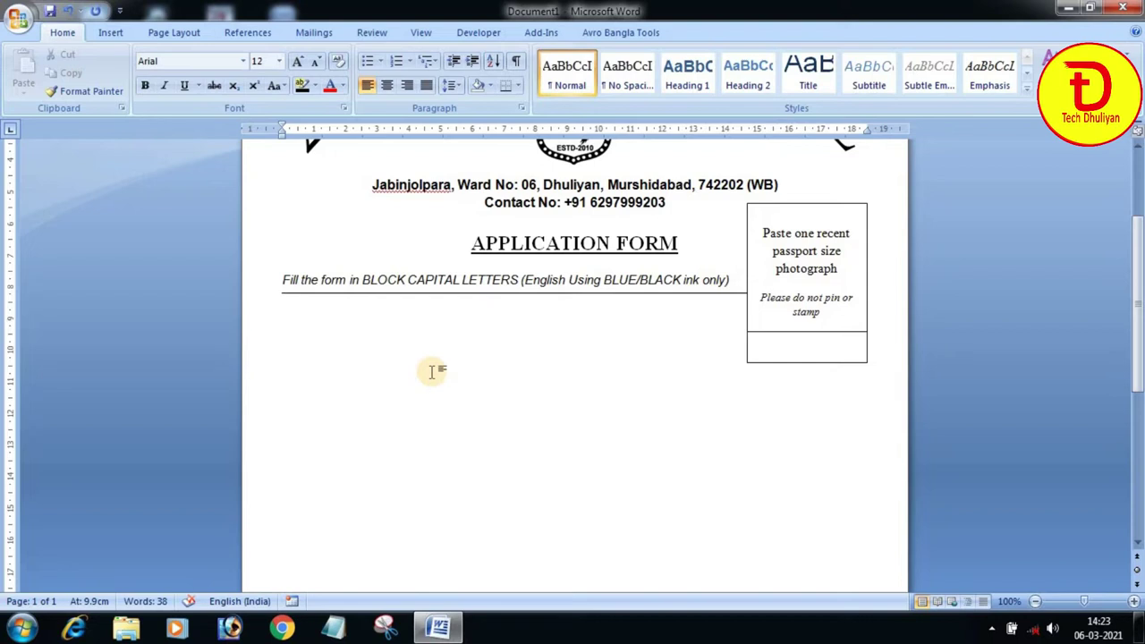
pyautogui.press('Return')
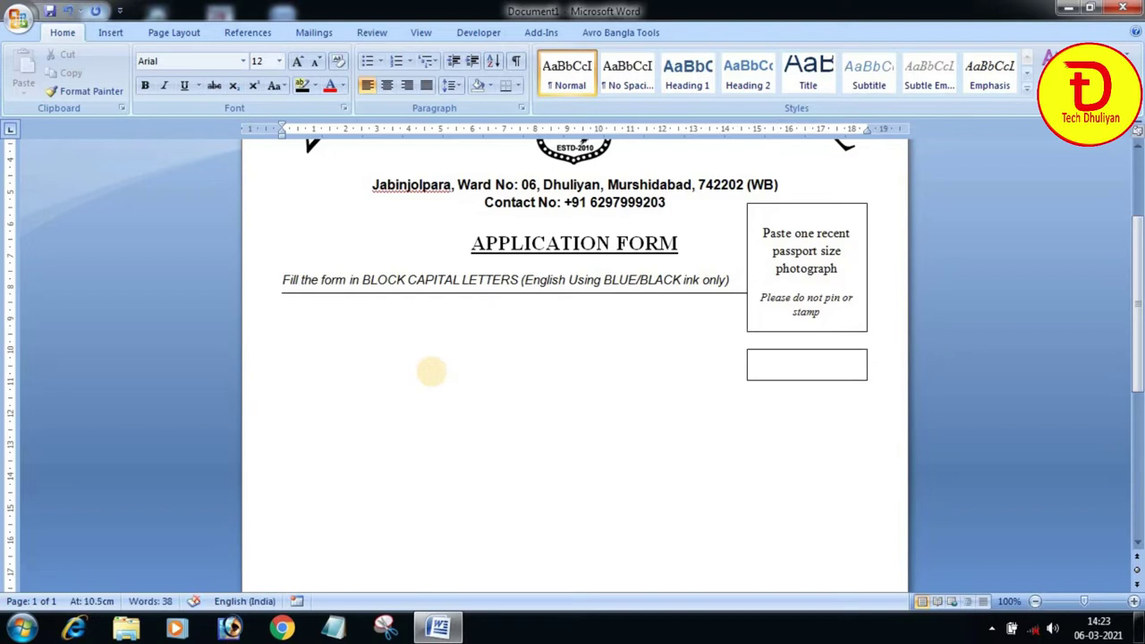
pyautogui.click(798, 372)
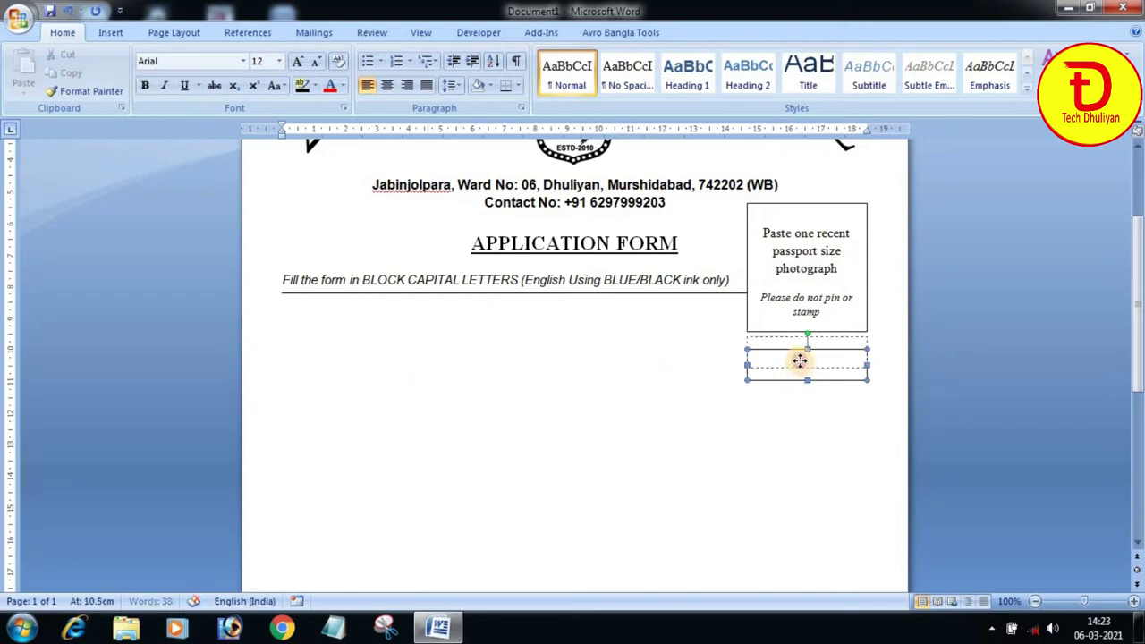
pyautogui.click(404, 434)
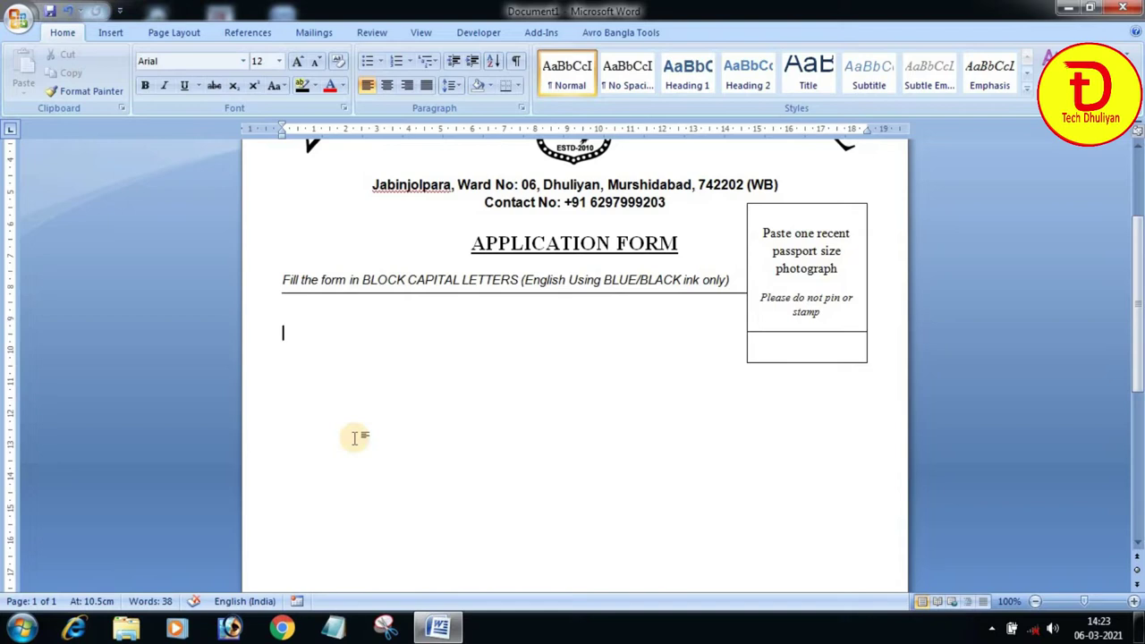
# Type the 'Course Name' label and draw a long rectangular answer box beside it, nudged up slightly
pyautogui.write('C')
pyautogui.write('ourse')
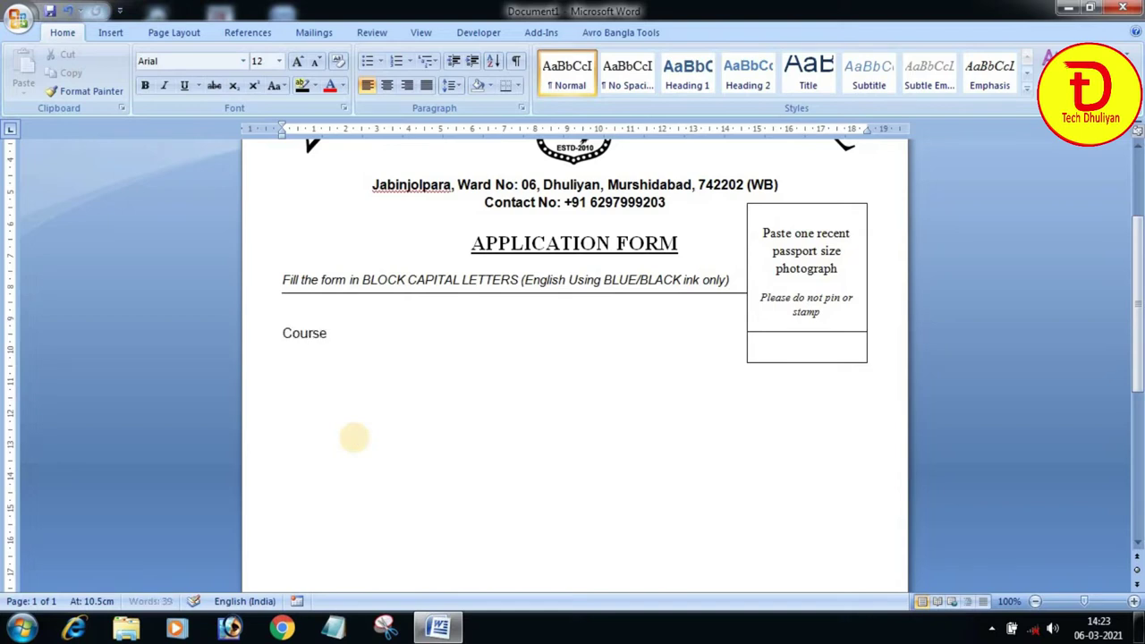
pyautogui.write(' Name')
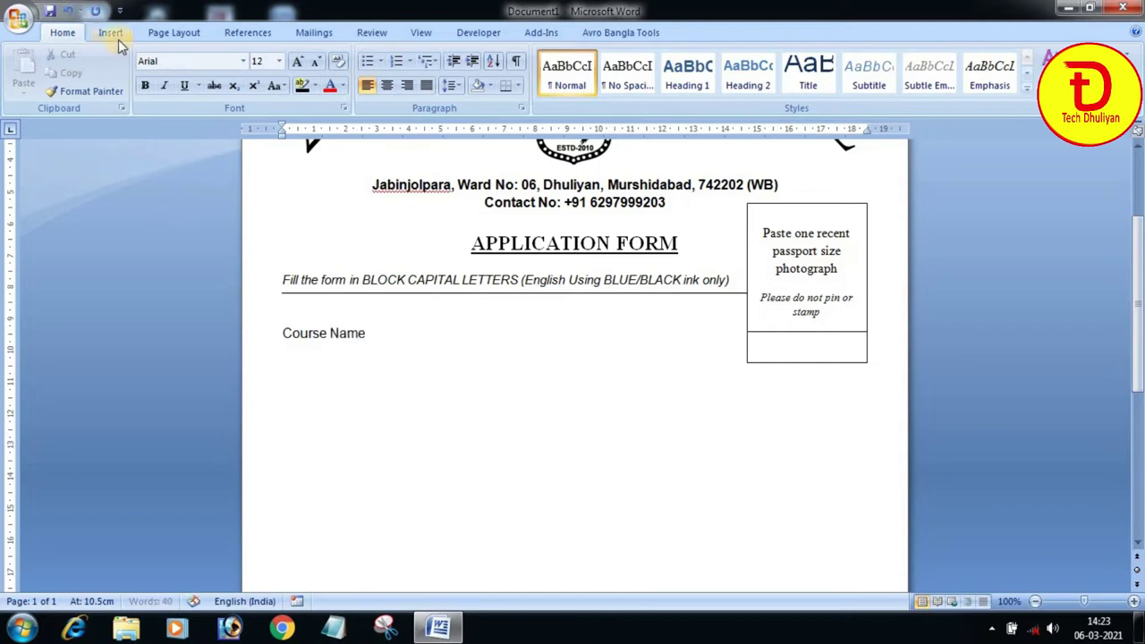
pyautogui.press('Return')
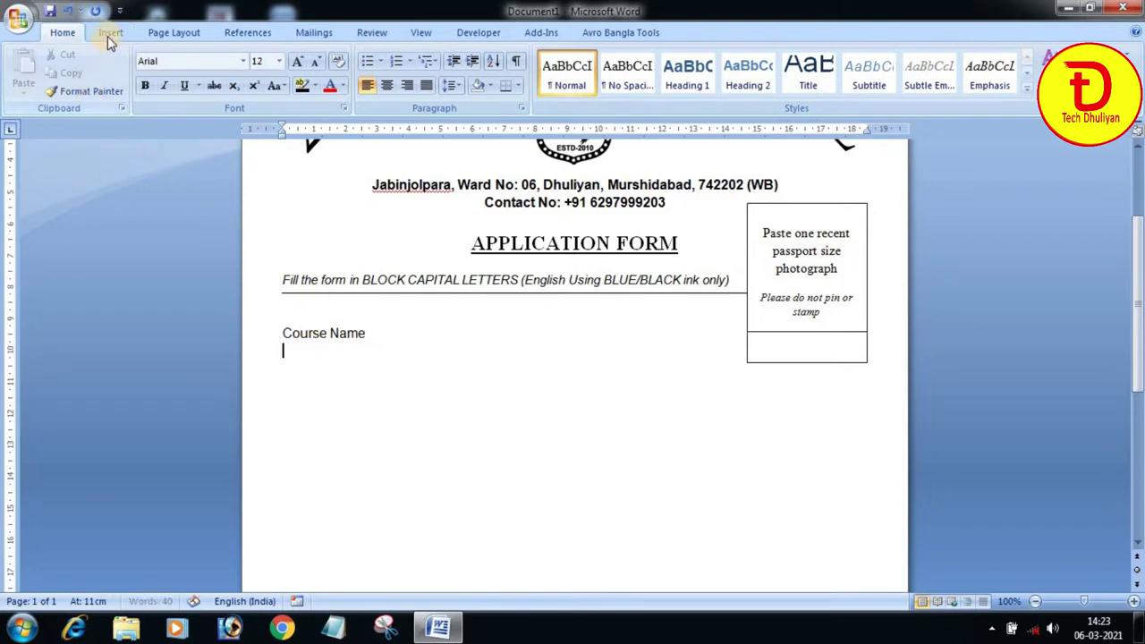
pyautogui.click(110, 33)
pyautogui.click(254, 71)
pyautogui.click(295, 133)
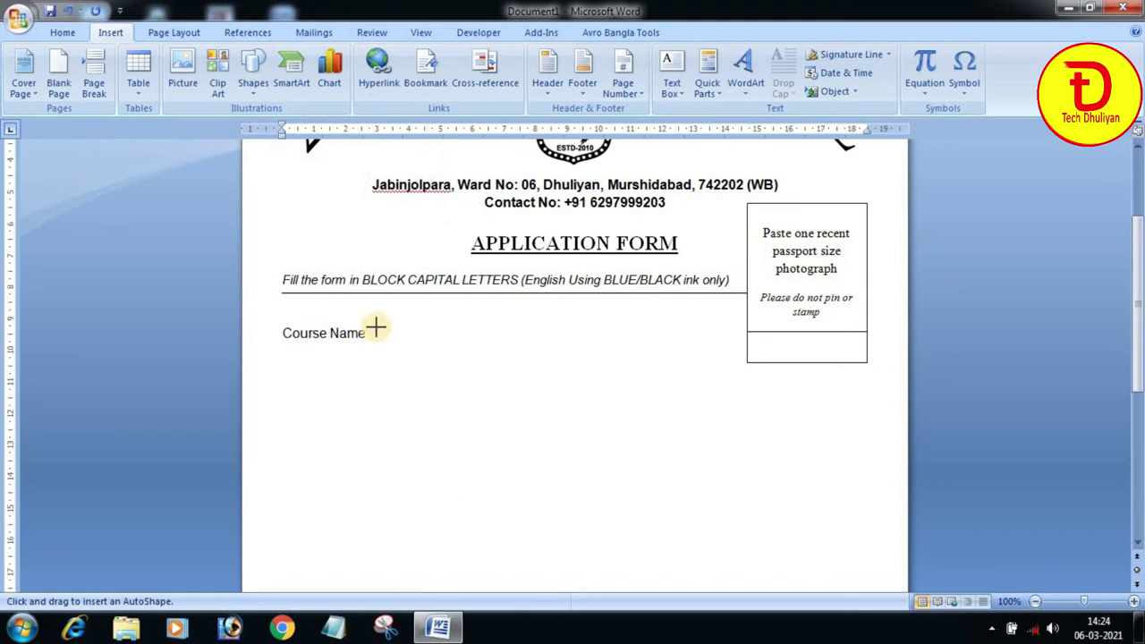
pyautogui.moveTo(711, 348); pyautogui.dragTo(733, 349)
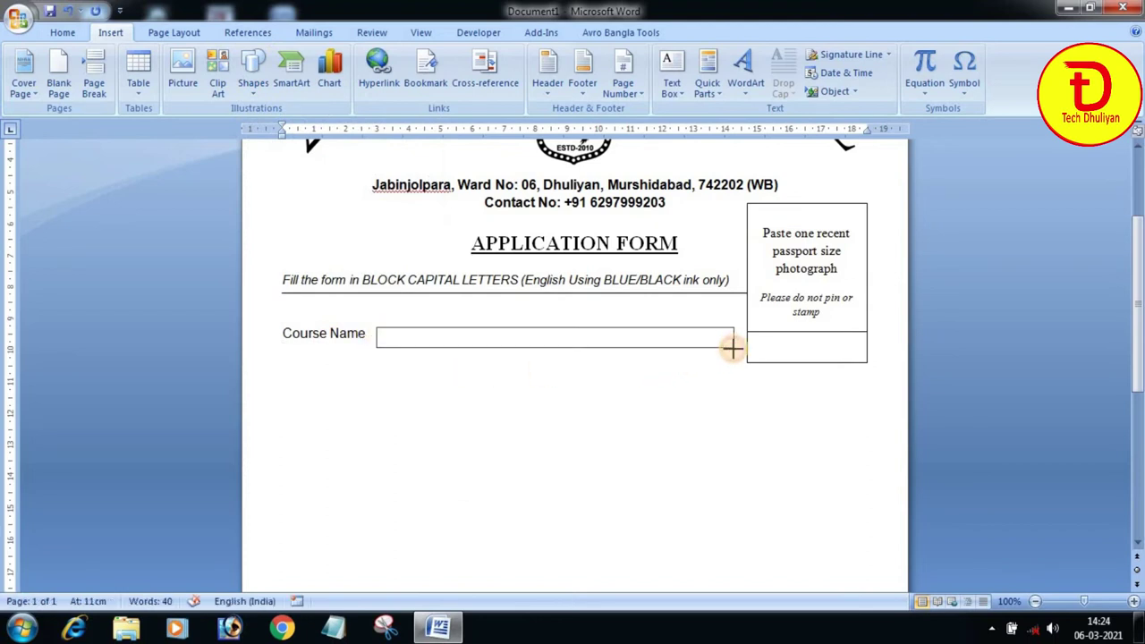
pyautogui.moveTo(733, 349); pyautogui.dragTo(735, 352)
pyautogui.press('Up')
pyautogui.press('Up')
pyautogui.press('Up')
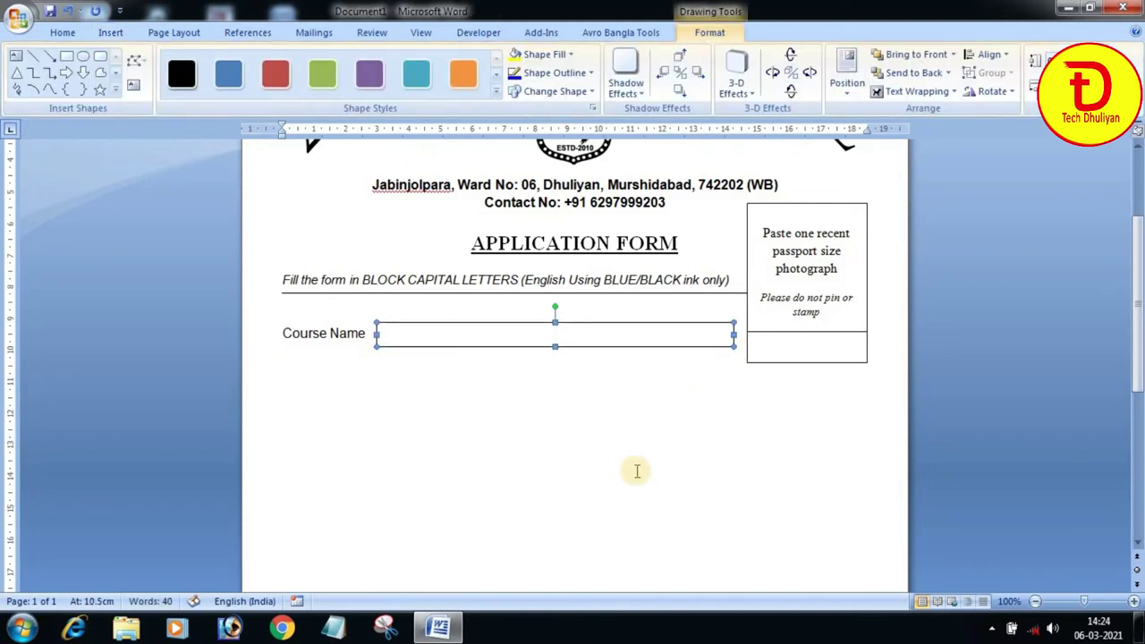
pyautogui.click(509, 464)
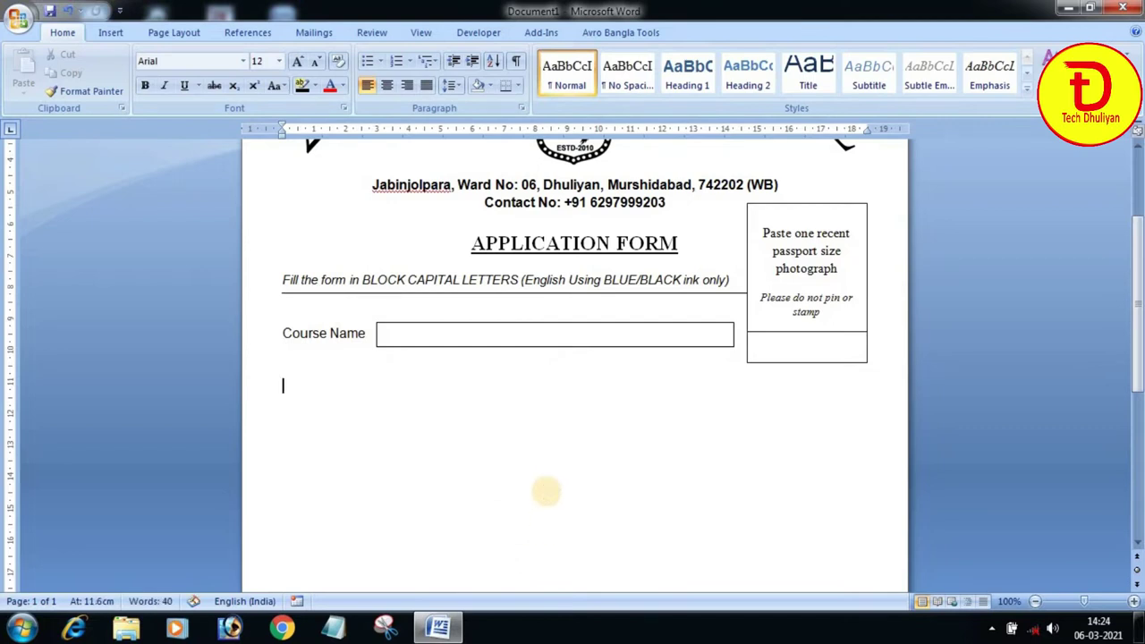
# Type '1. Full Name of the Applicant (as per certificate)' with automatic numbering turned off
pyautogui.write('1')
pyautogui.write('.')
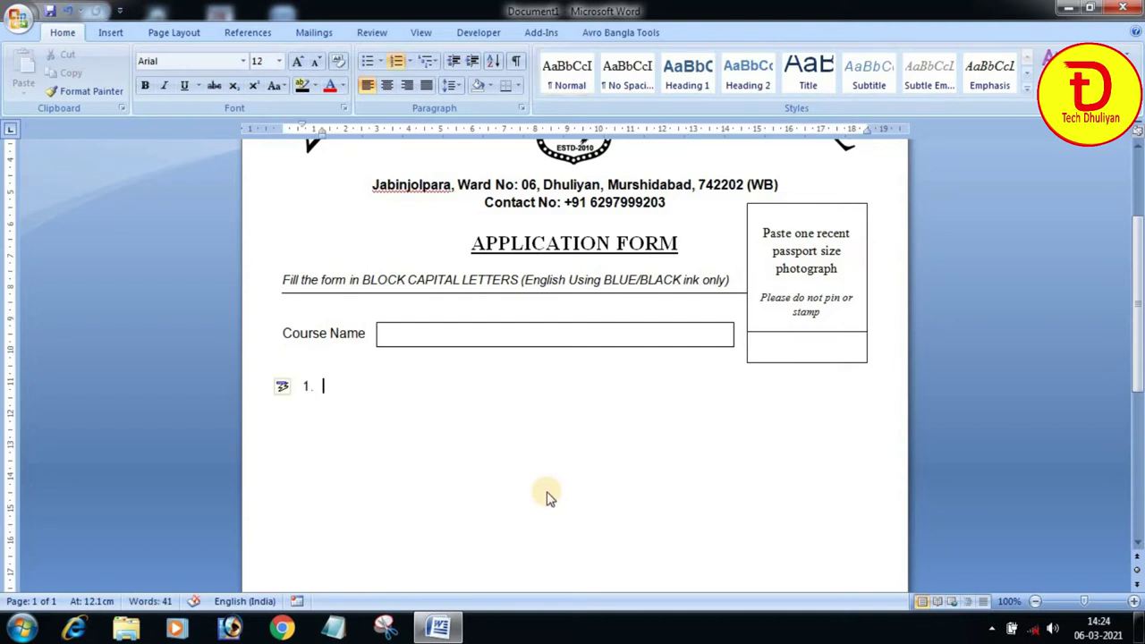
pyautogui.click(292, 388)
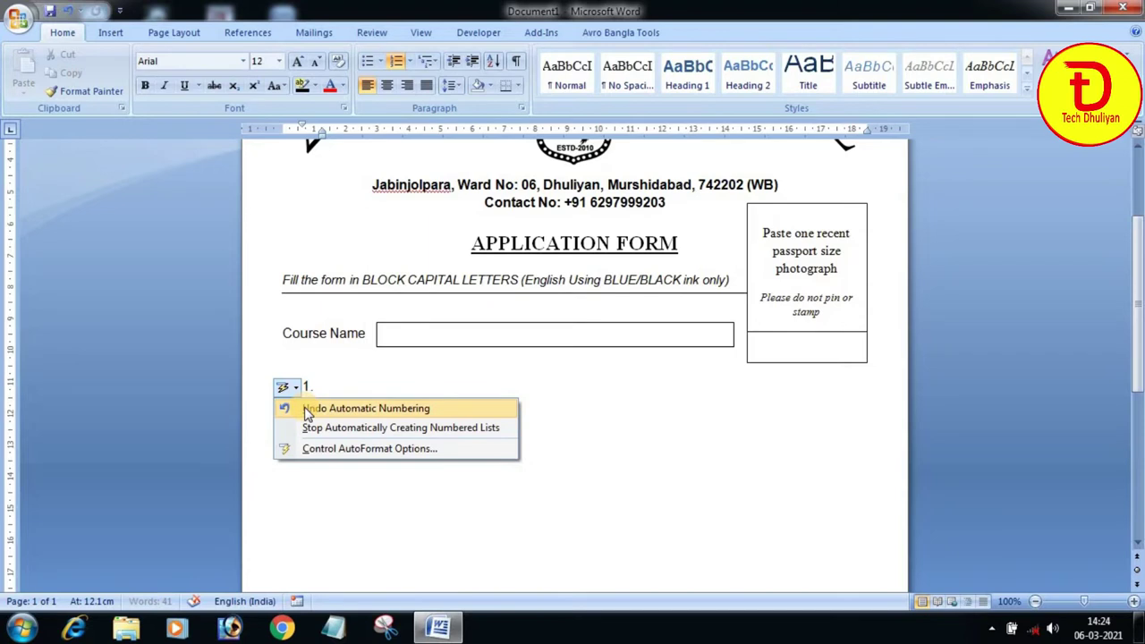
pyautogui.click(312, 428)
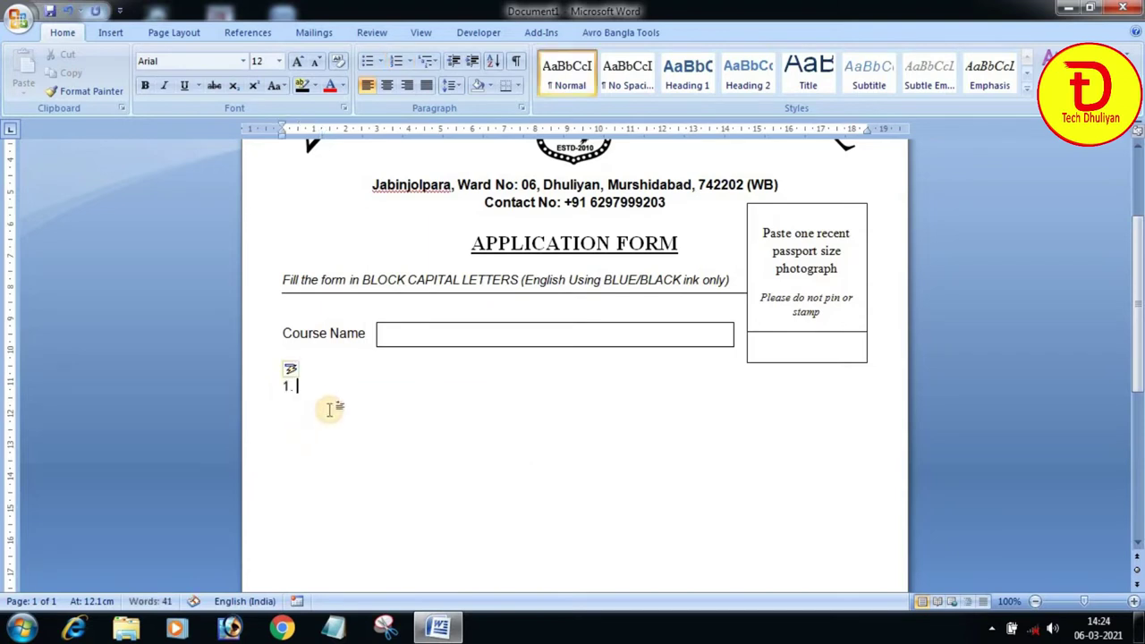
pyautogui.write('Full Nam')
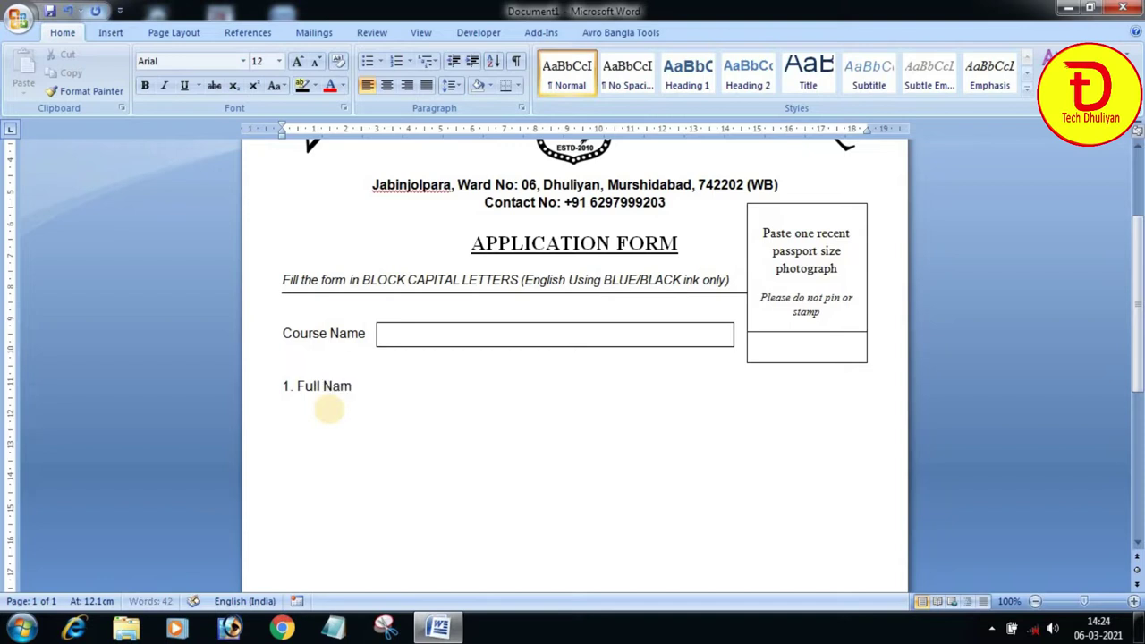
pyautogui.write('e of the Applicant ')
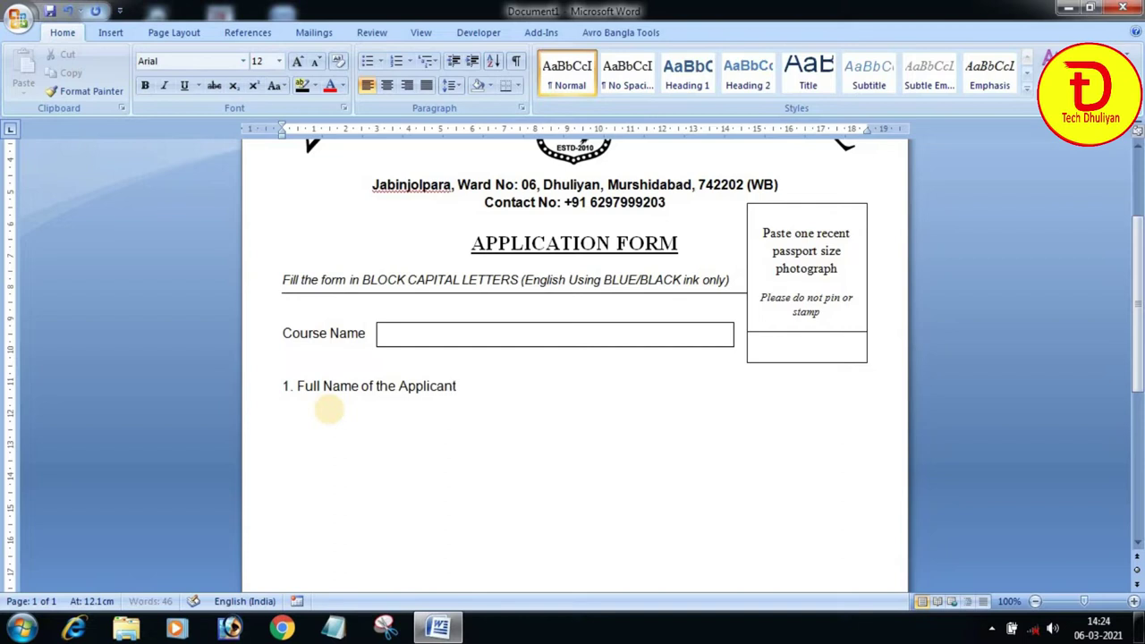
pyautogui.write('(as pe')
pyautogui.write('r cer')
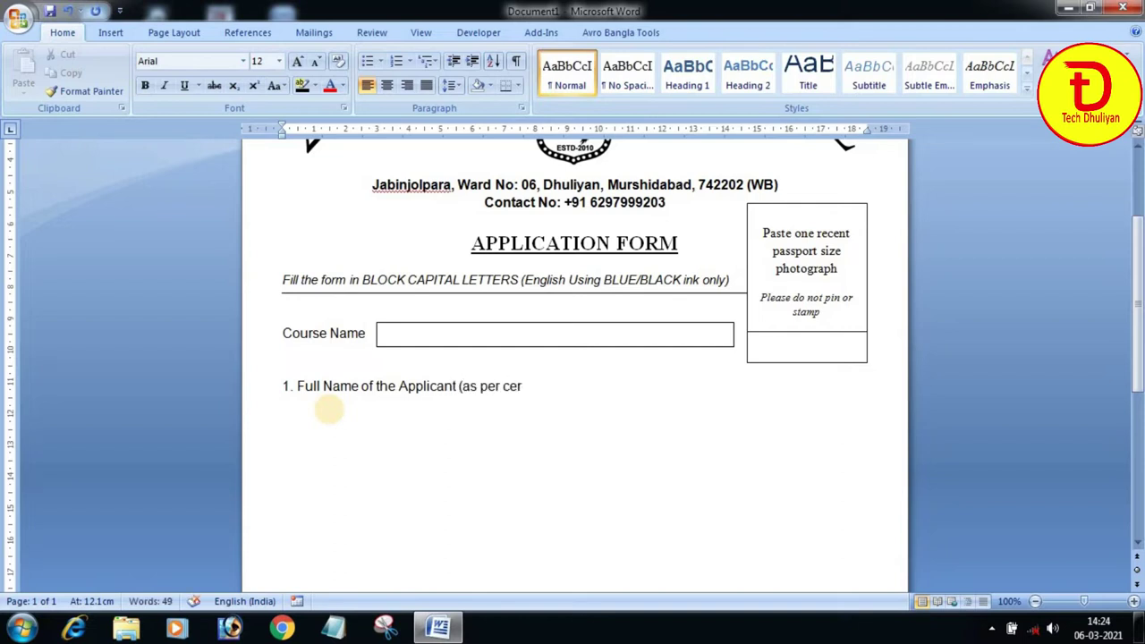
pyautogui.write('tificate')
pyautogui.write(')')
pyautogui.press('Return')
pyautogui.press('Return')
# Add the second field '2. Father's Name (as per certificate)' on the next line
pyautogui.write('2')
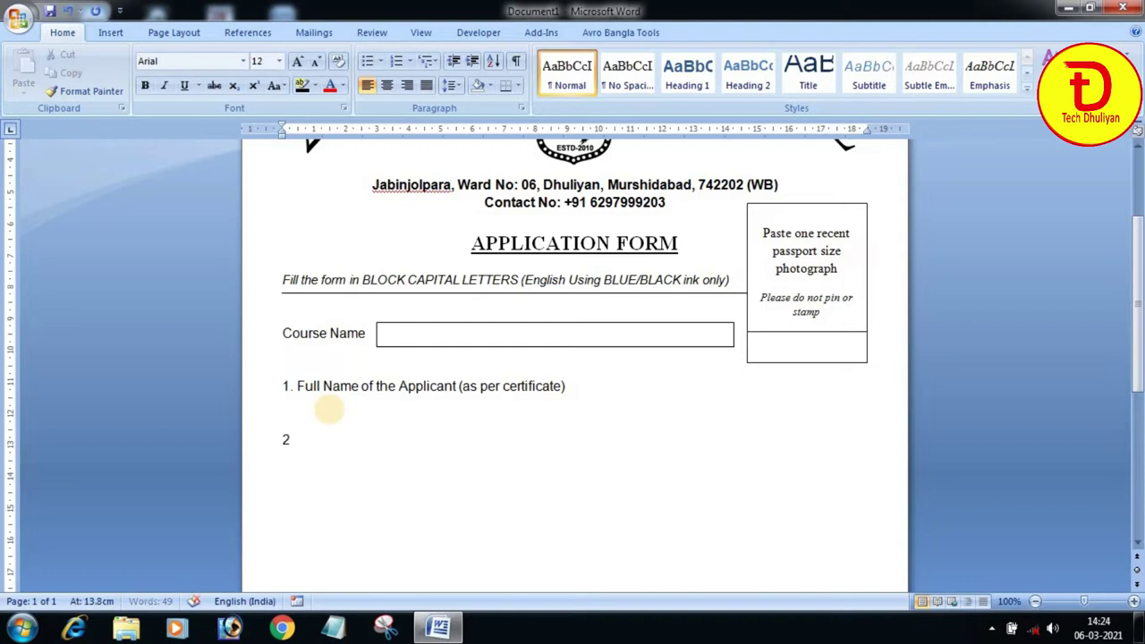
pyautogui.write('. Father')
pyautogui.write("'s")
pyautogui.write(' Name (as per cer')
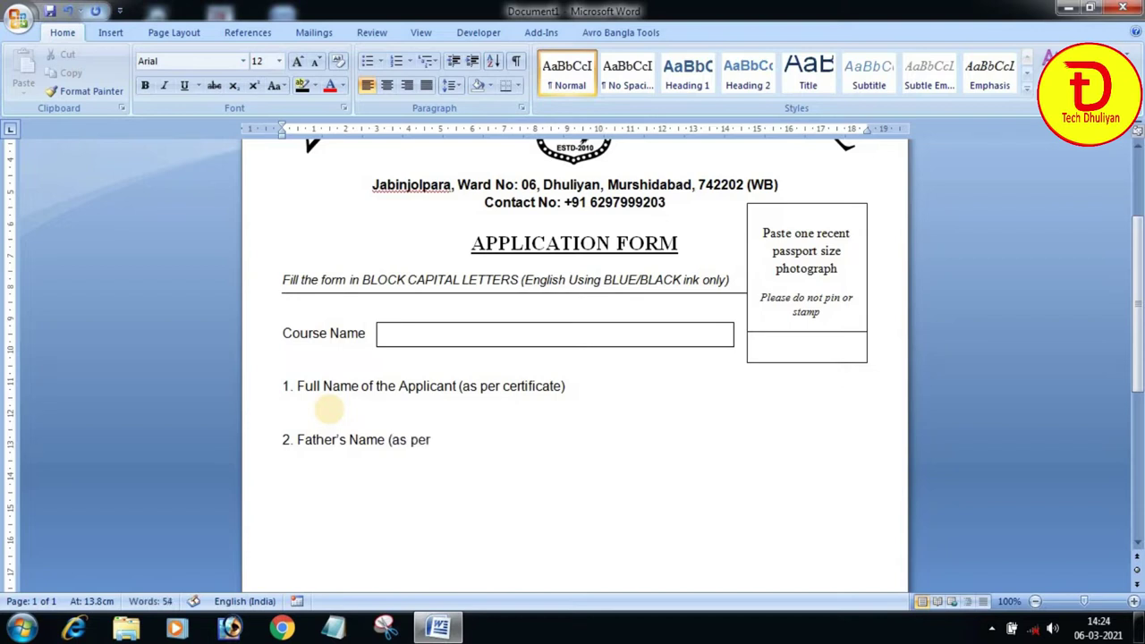
pyautogui.write('tificate)')
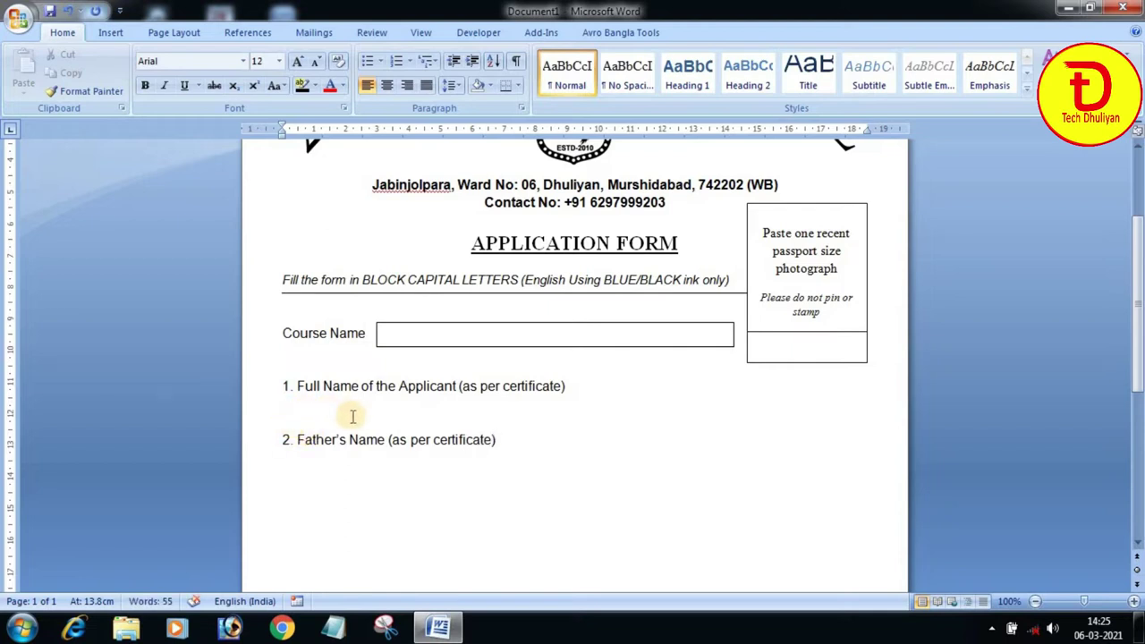
pyautogui.scroll(-1, 358, 418)
pyautogui.scroll(-1, 358, 418)
pyautogui.scroll(1, 358, 417)
pyautogui.scroll(3, 358, 417)
pyautogui.scroll(1, 358, 417)
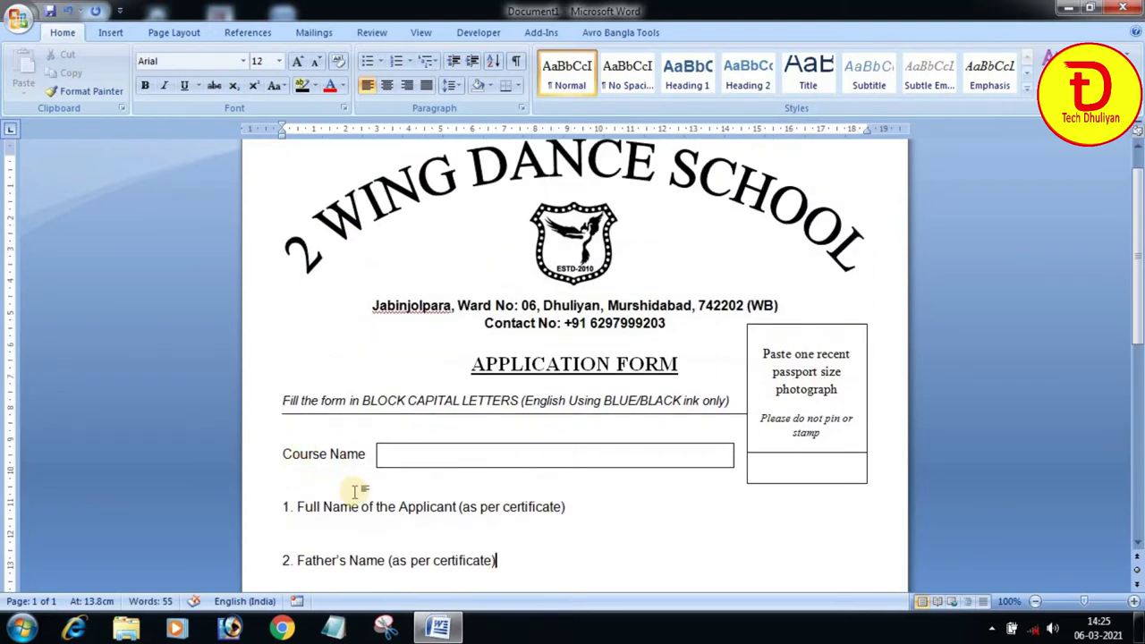
pyautogui.scroll(-2, 358, 489)
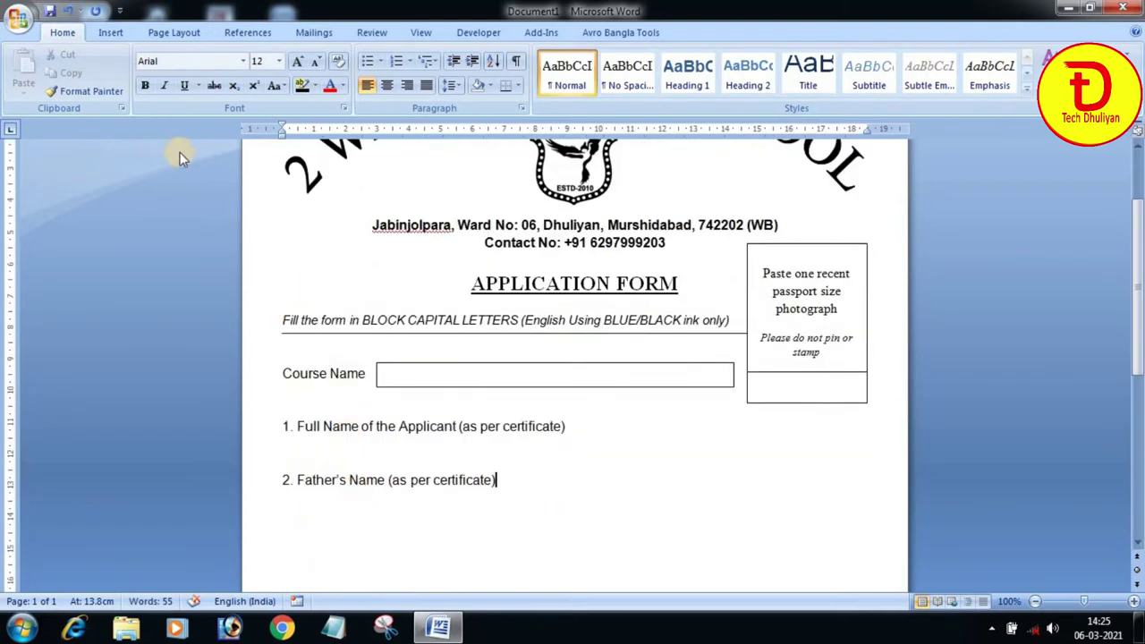
pyautogui.click(112, 34)
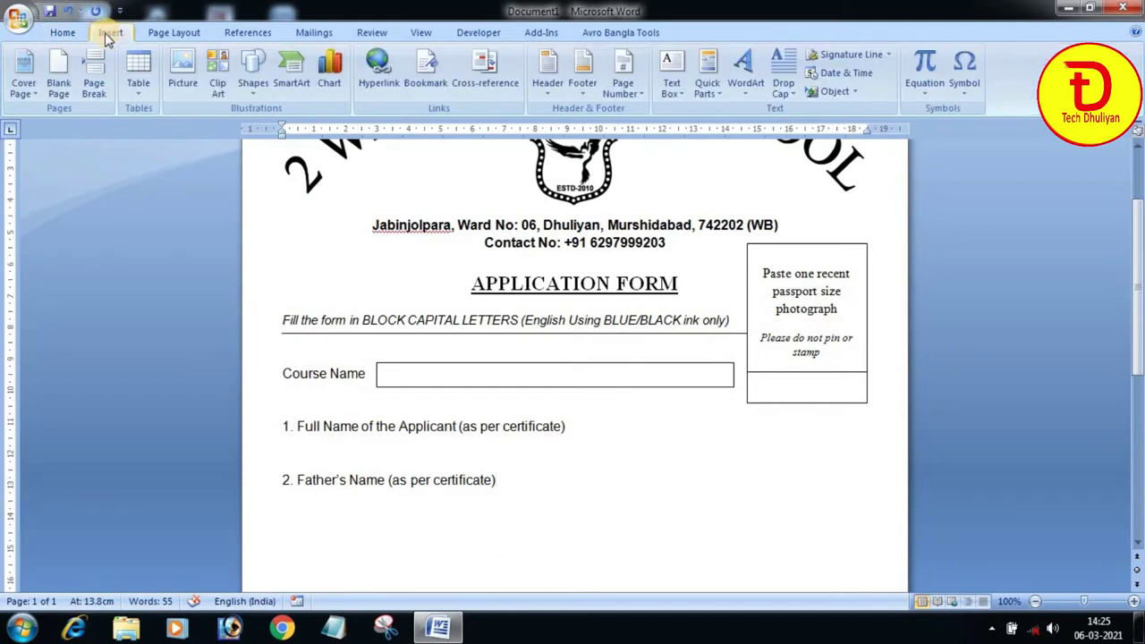
# Draw a small rectangle below the Full Name line and adjust its height
pyautogui.click(254, 81)
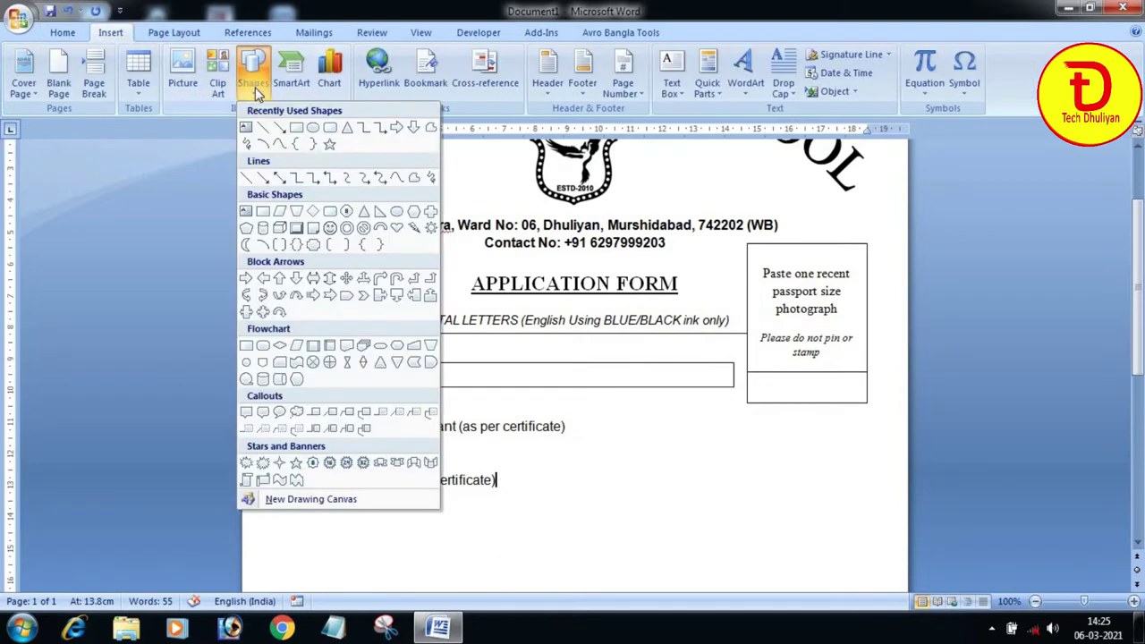
pyautogui.click(296, 129)
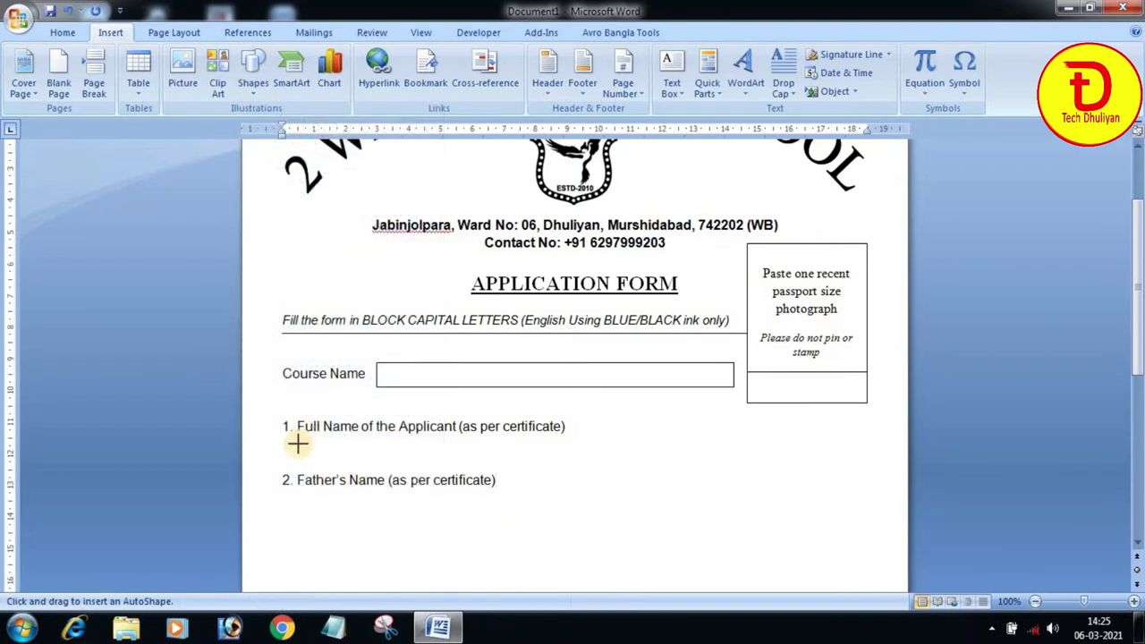
pyautogui.moveTo(298, 445); pyautogui.dragTo(334, 465)
pyautogui.press('Escape')
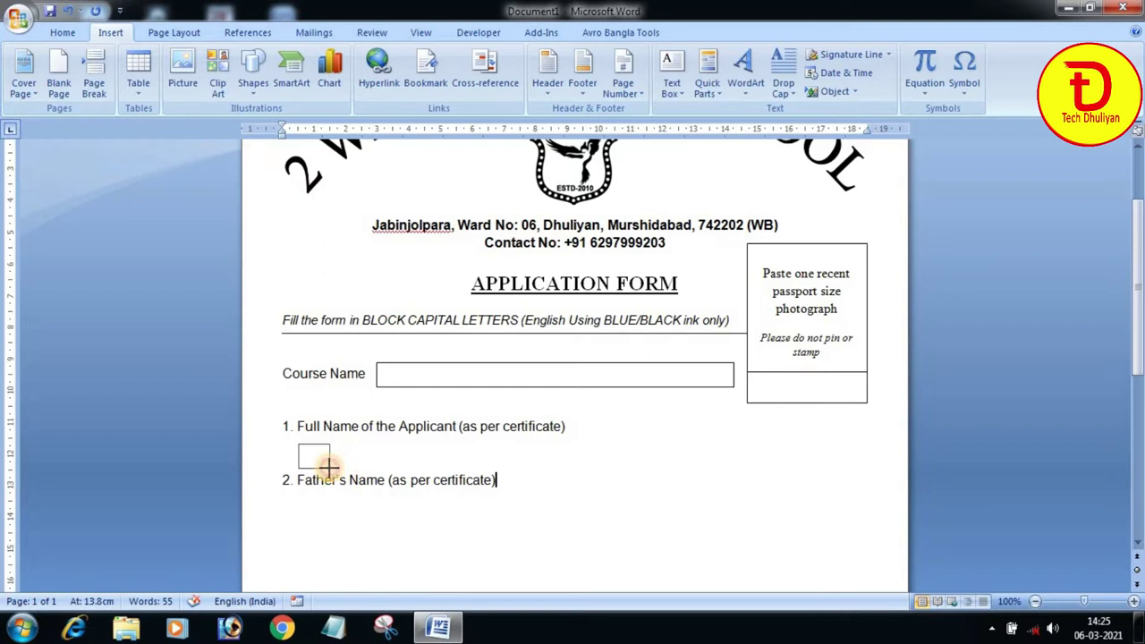
pyautogui.moveTo(330, 465); pyautogui.dragTo(332, 468)
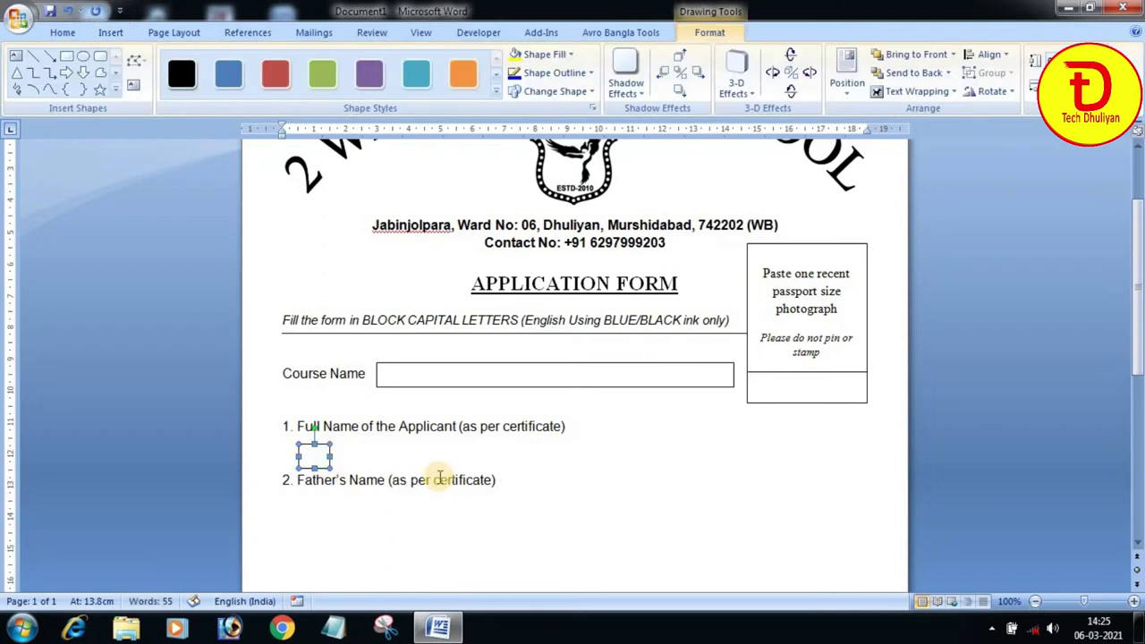
pyautogui.hotkey('ctrl', 'Up')
pyautogui.hotkey('ctrl', 'Up')
pyautogui.hotkey('ctrl', 'Up')
pyautogui.hotkey('ctrl', 'Up')
pyautogui.hotkey('ctrl', 'Up')
pyautogui.hotkey('ctrl', 'Up')
pyautogui.moveTo(325, 463); pyautogui.dragTo(331, 465)
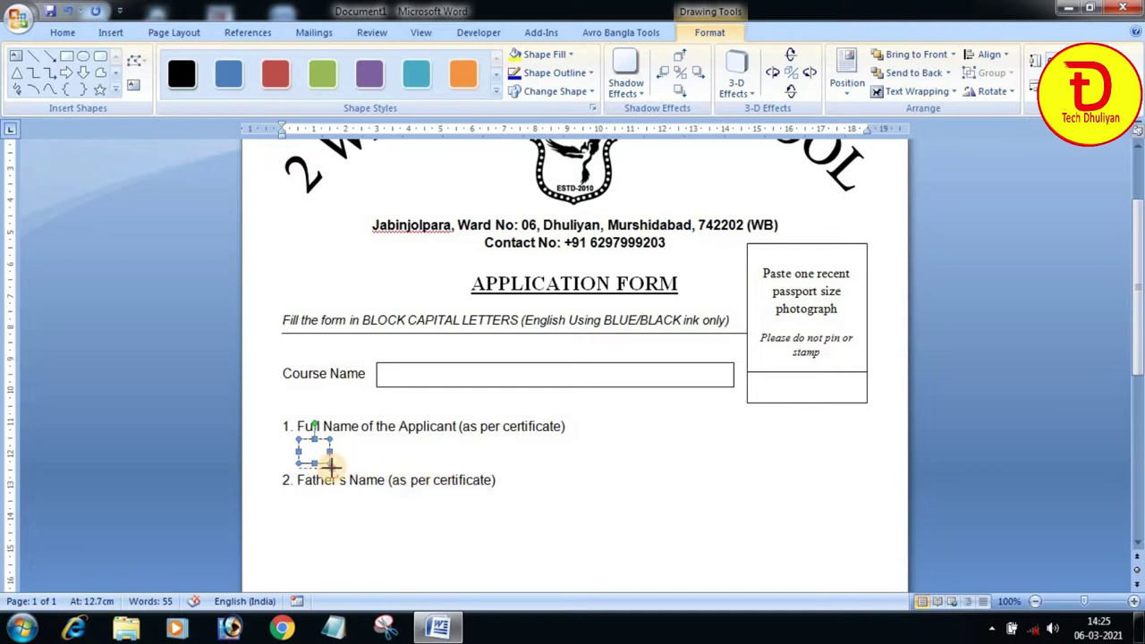
pyautogui.moveTo(331, 465); pyautogui.dragTo(329, 468)
pyautogui.moveTo(329, 467); pyautogui.dragTo(330, 462)
# Duplicate the box repeatedly to form a row reaching almost to the right margin
pyautogui.moveTo(308, 449); pyautogui.dragTo(346, 450)
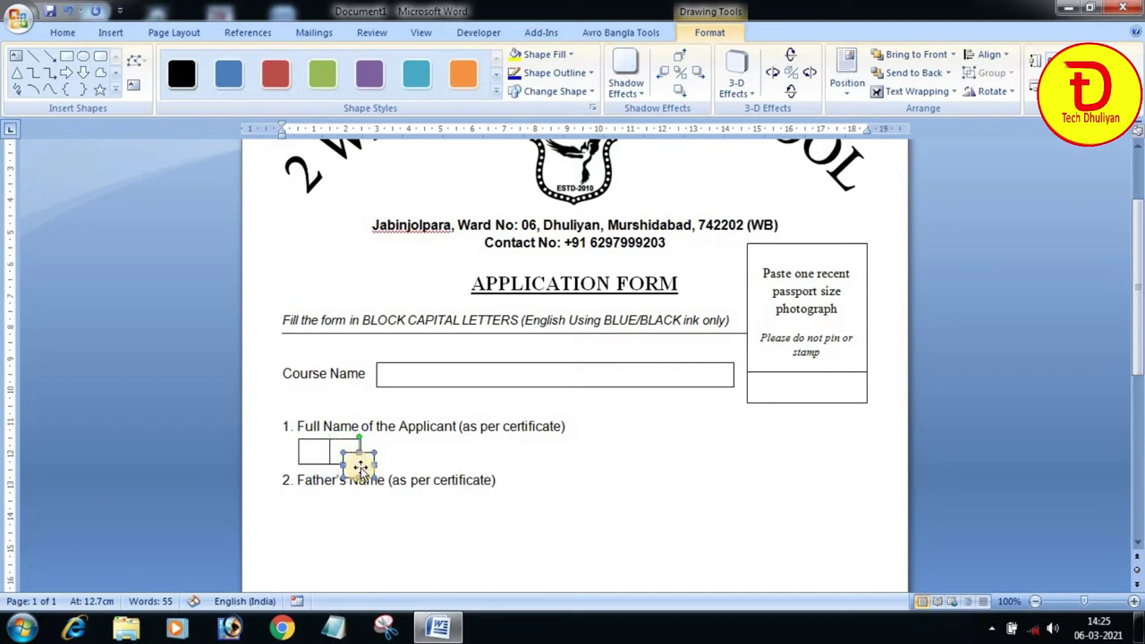
pyautogui.moveTo(359, 467); pyautogui.dragTo(377, 453)
pyautogui.keyDown('shift'); pyautogui.click(344, 450); pyautogui.keyUp('shift')
pyautogui.keyDown('shift'); pyautogui.click(327, 454); pyautogui.keyUp('shift')
pyautogui.moveTo(331, 457); pyautogui.dragTo(413, 451)
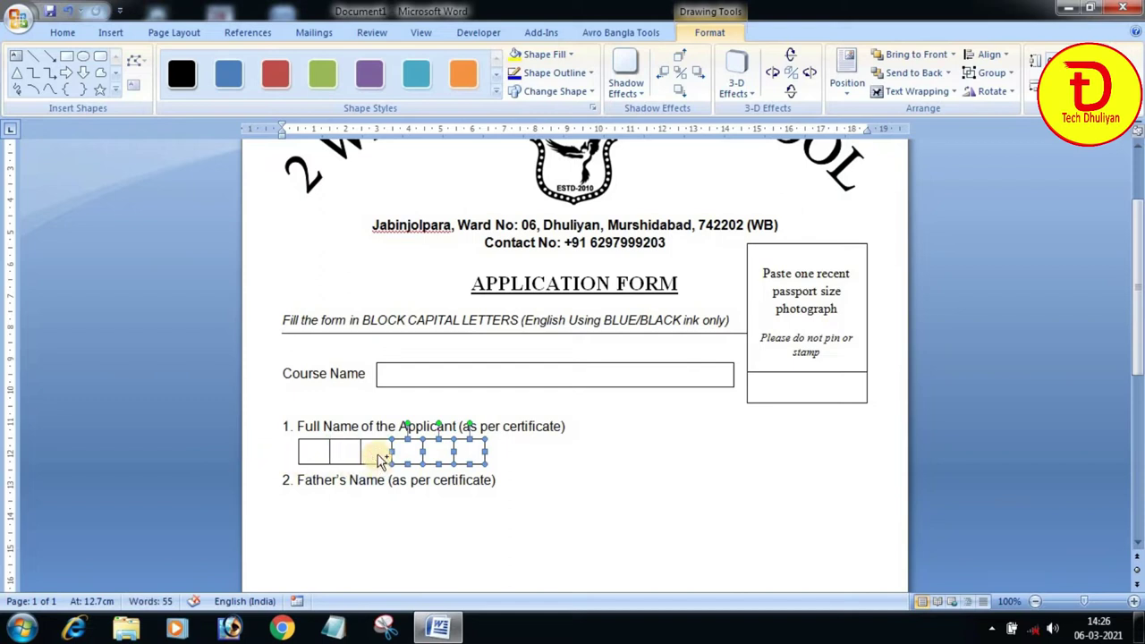
pyautogui.keyDown('shift'); pyautogui.click(374, 454); pyautogui.keyUp('shift')
pyautogui.keyDown('shift'); pyautogui.click(344, 453); pyautogui.keyUp('shift')
pyautogui.keyDown('shift'); pyautogui.click(315, 454); pyautogui.keyUp('shift')
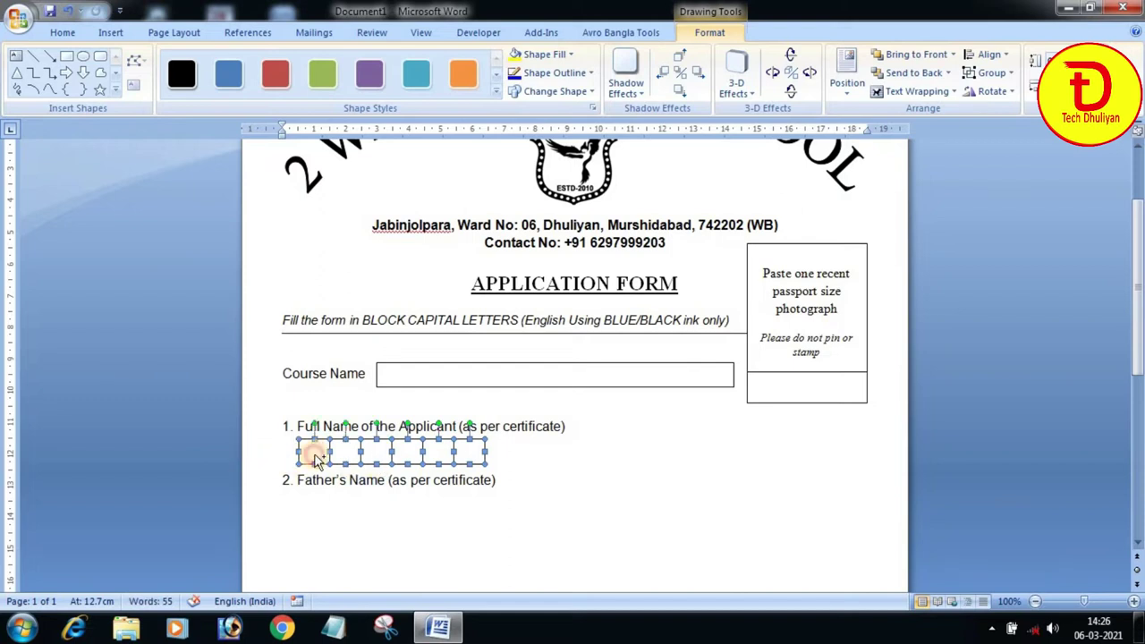
pyautogui.moveTo(325, 458); pyautogui.dragTo(497, 454)
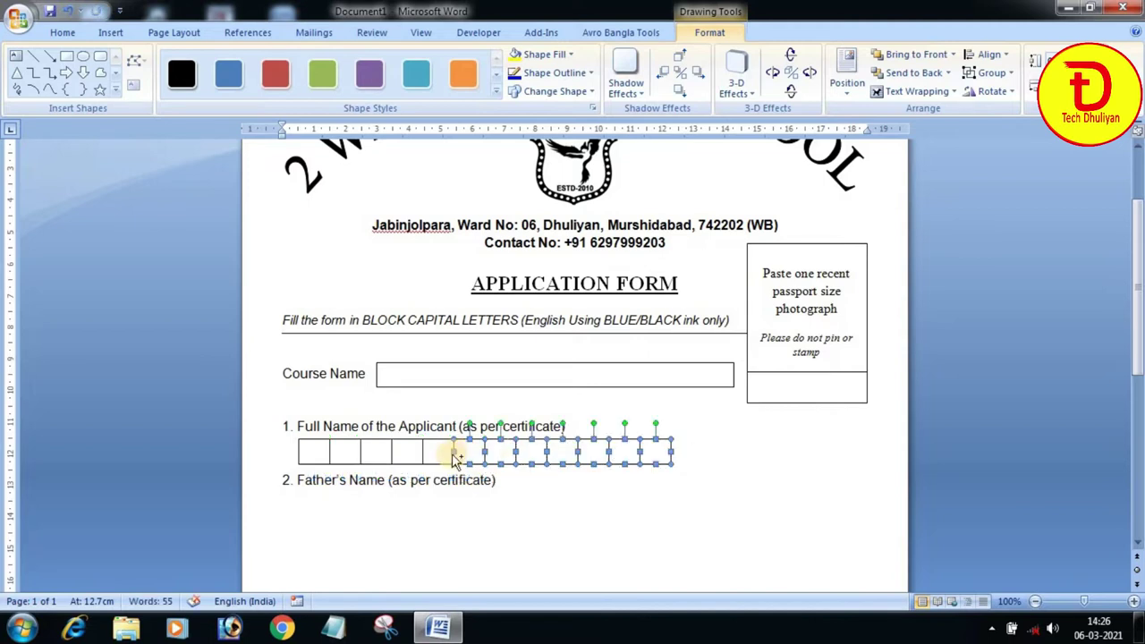
pyautogui.moveTo(454, 459); pyautogui.dragTo(685, 447)
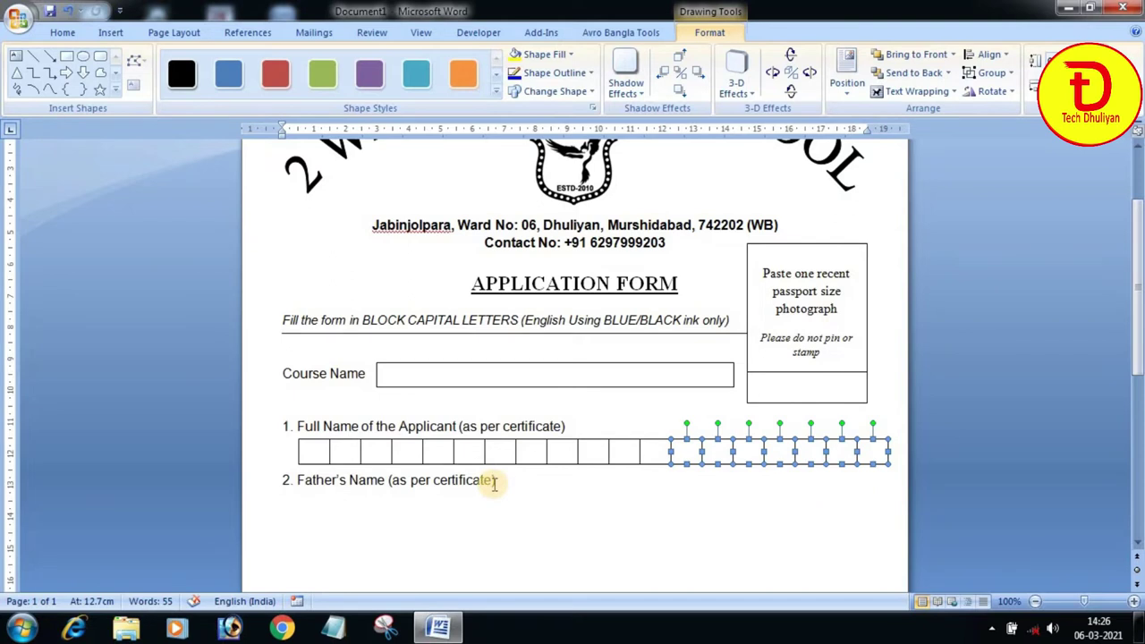
# Select every box in the Full Name row and nudge the row left to align it
pyautogui.keyDown('shift'); pyautogui.click(651, 455); pyautogui.keyUp('shift')
pyautogui.keyDown('shift'); pyautogui.click(622, 454); pyautogui.keyUp('shift')
pyautogui.keyDown('shift'); pyautogui.click(593, 456); pyautogui.keyUp('shift')
pyautogui.keyDown('shift'); pyautogui.click(562, 456); pyautogui.keyUp('shift')
pyautogui.keyDown('shift'); pyautogui.click(531, 456); pyautogui.keyUp('shift')
pyautogui.keyDown('shift'); pyautogui.click(497, 456); pyautogui.keyUp('shift')
pyautogui.keyDown('shift'); pyautogui.click(464, 456); pyautogui.keyUp('shift')
pyautogui.keyDown('shift'); pyautogui.click(431, 456); pyautogui.keyUp('shift')
pyautogui.keyDown('shift'); pyautogui.click(407, 456); pyautogui.keyUp('shift')
pyautogui.keyDown('shift'); pyautogui.click(376, 457); pyautogui.keyUp('shift')
pyautogui.keyDown('shift'); pyautogui.click(344, 456); pyautogui.keyUp('shift')
pyautogui.keyDown('shift'); pyautogui.click(313, 456); pyautogui.keyUp('shift')
pyautogui.press('Left')
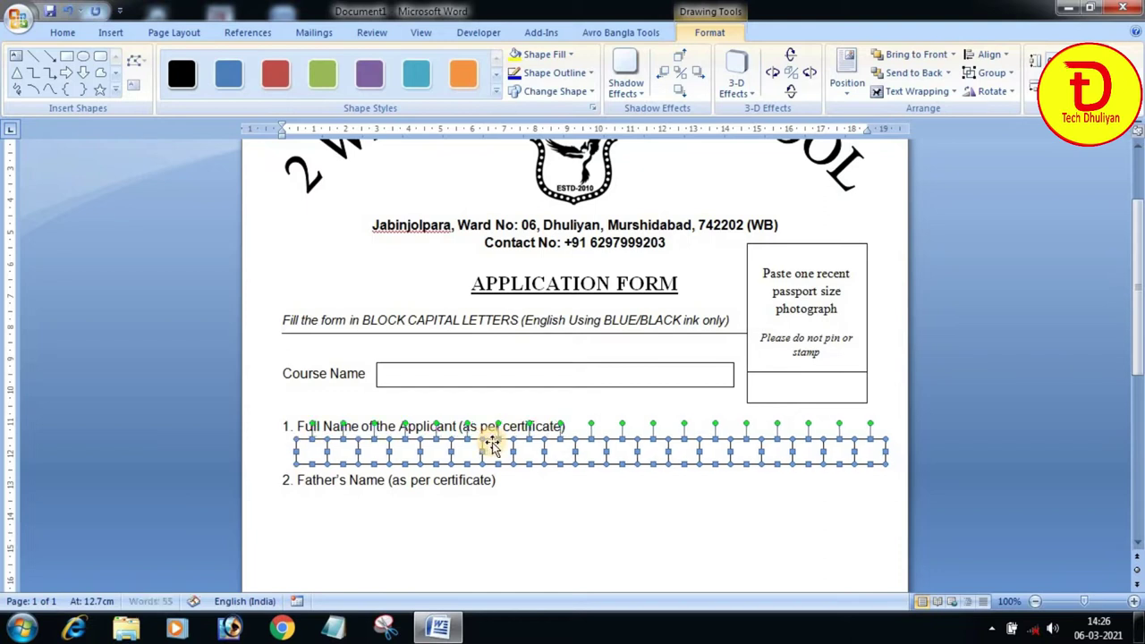
pyautogui.hotkey('ctrl', 'Left')
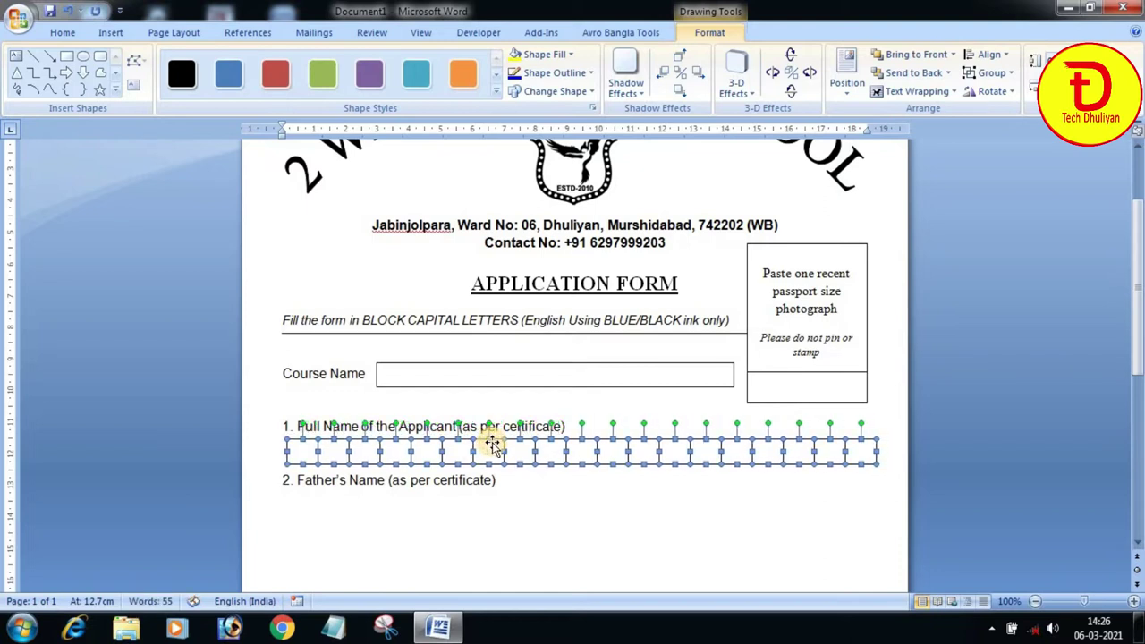
pyautogui.hotkey('ctrl', 'Left')
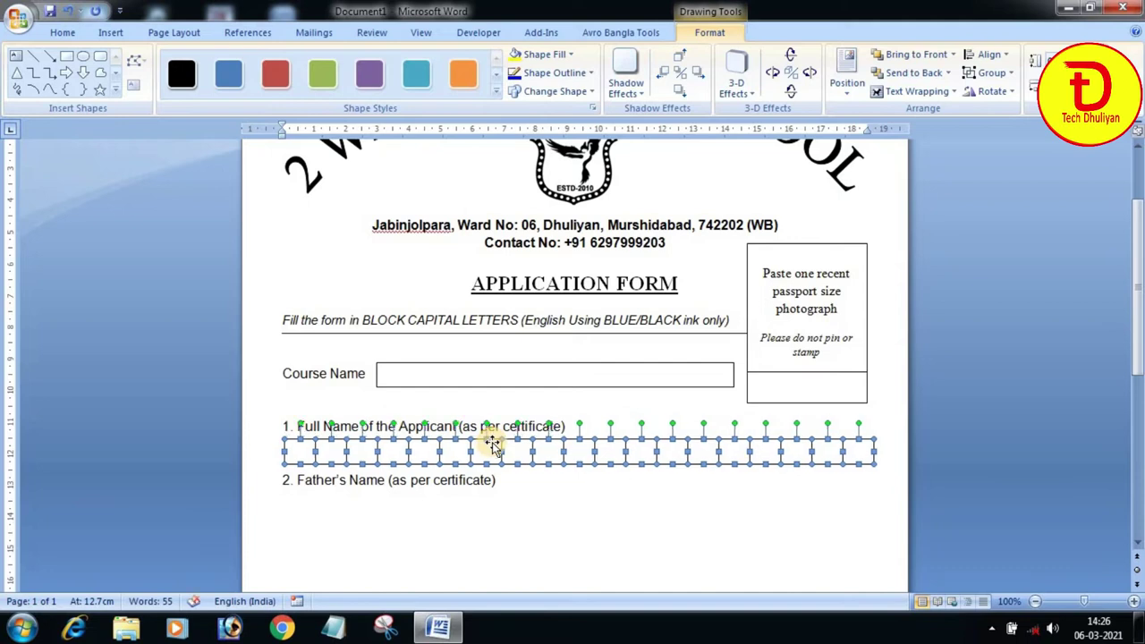
pyautogui.hotkey('ctrl', 'Left')
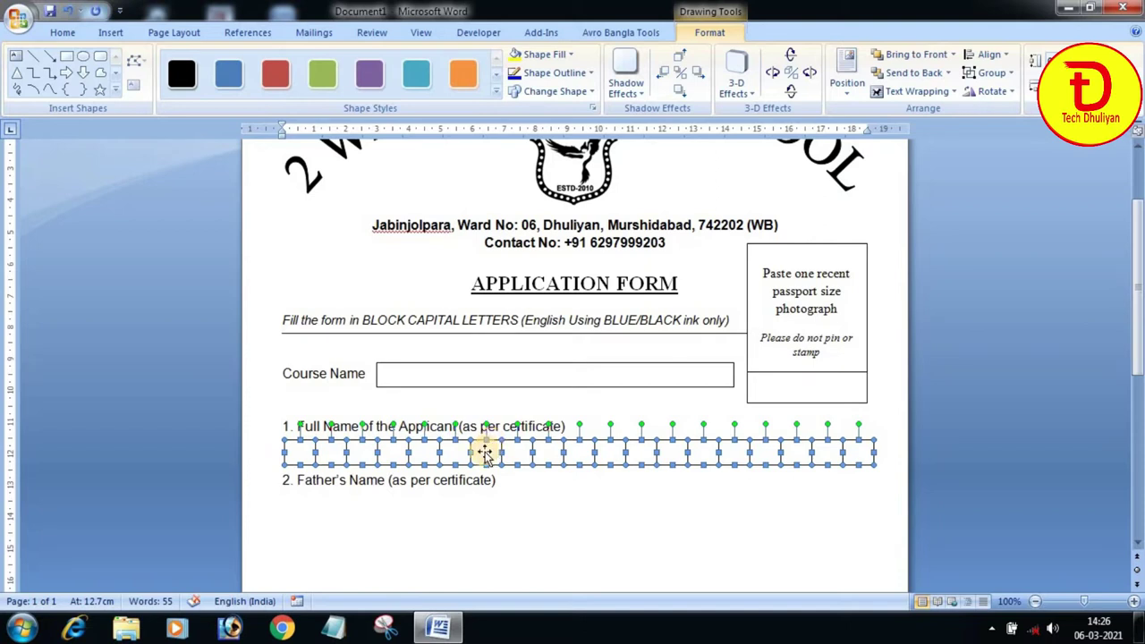
# Paste a copy of the box row under Father's Name and begin the '3. Mother's Name' line
pyautogui.scroll(-3, 515, 457)
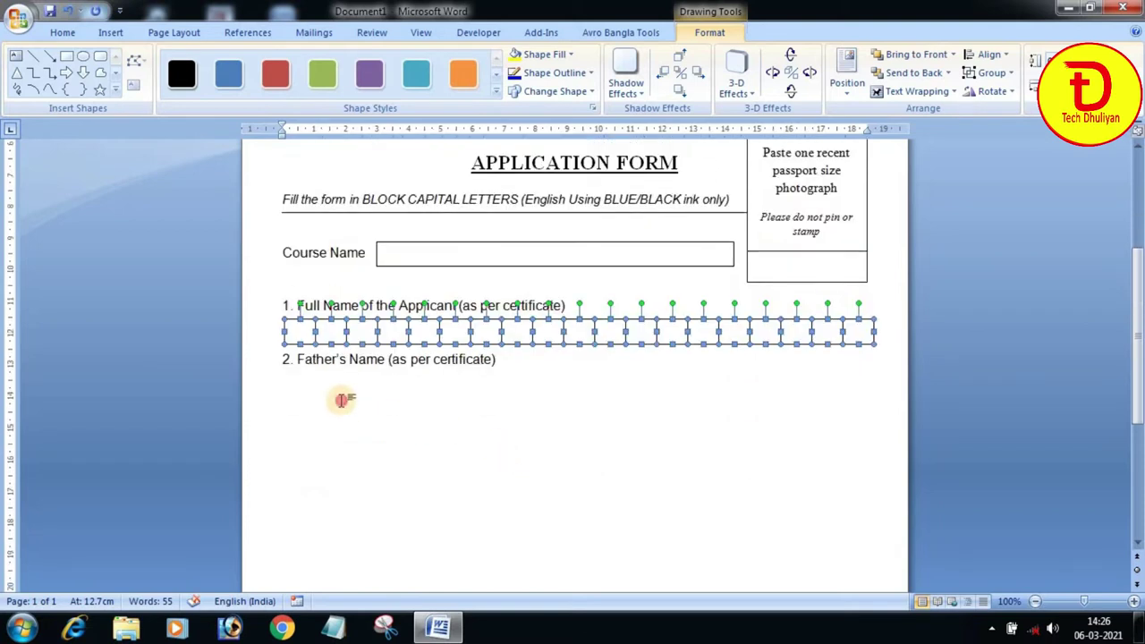
pyautogui.click(343, 400)
pyautogui.click(426, 401)
pyautogui.press('Return')
pyautogui.press('Return')
pyautogui.press('Return')
pyautogui.press('Return')
pyautogui.press('Return')
pyautogui.hotkey('ctrl', 'v')
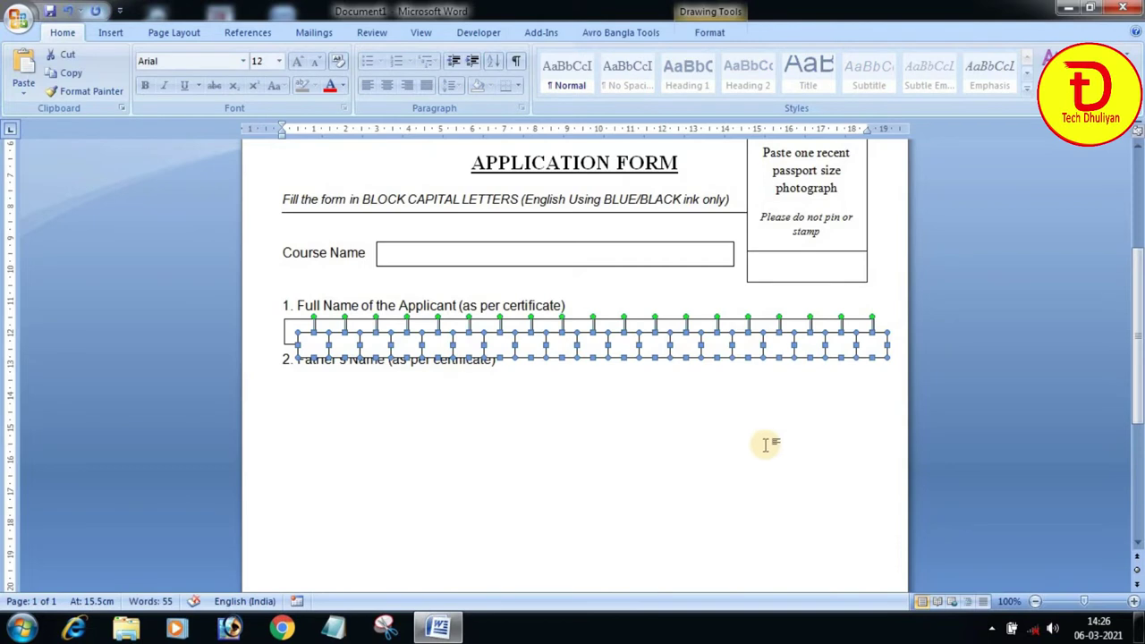
pyautogui.moveTo(313, 344); pyautogui.dragTo(304, 364)
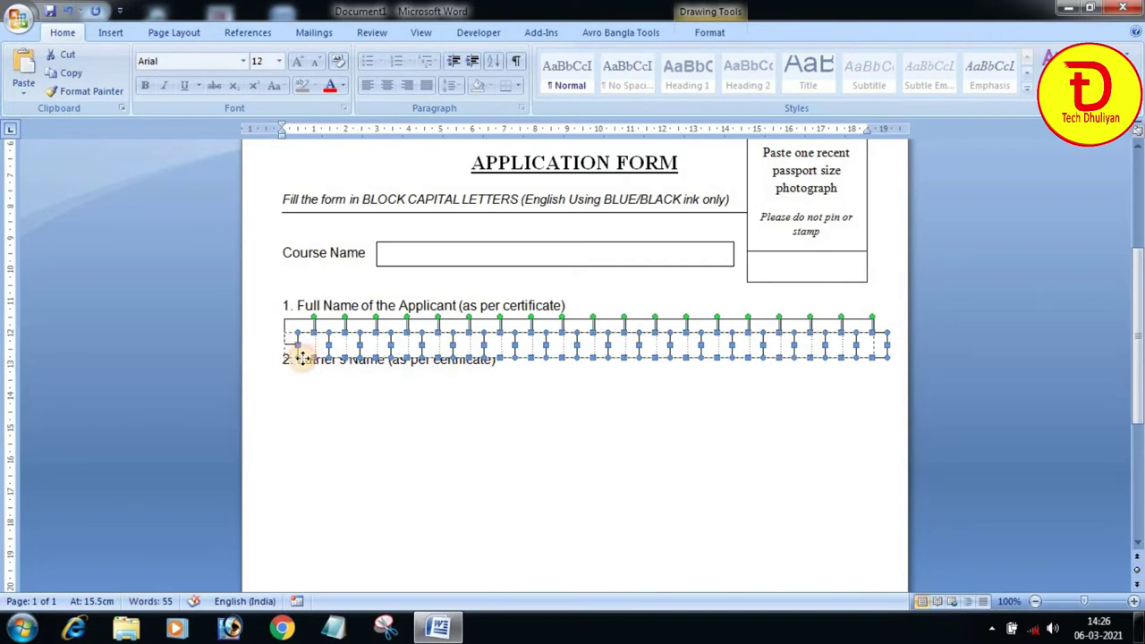
pyautogui.press('Down')
pyautogui.press('Down')
pyautogui.press('Down')
pyautogui.press('Down')
pyautogui.press('Down')
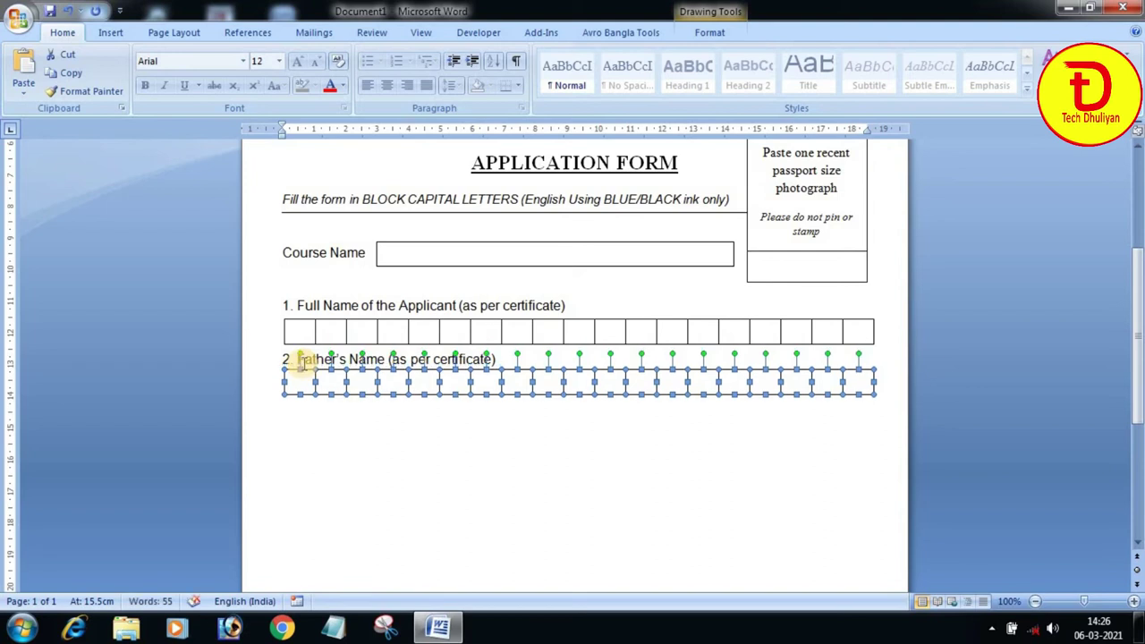
pyautogui.click(316, 434)
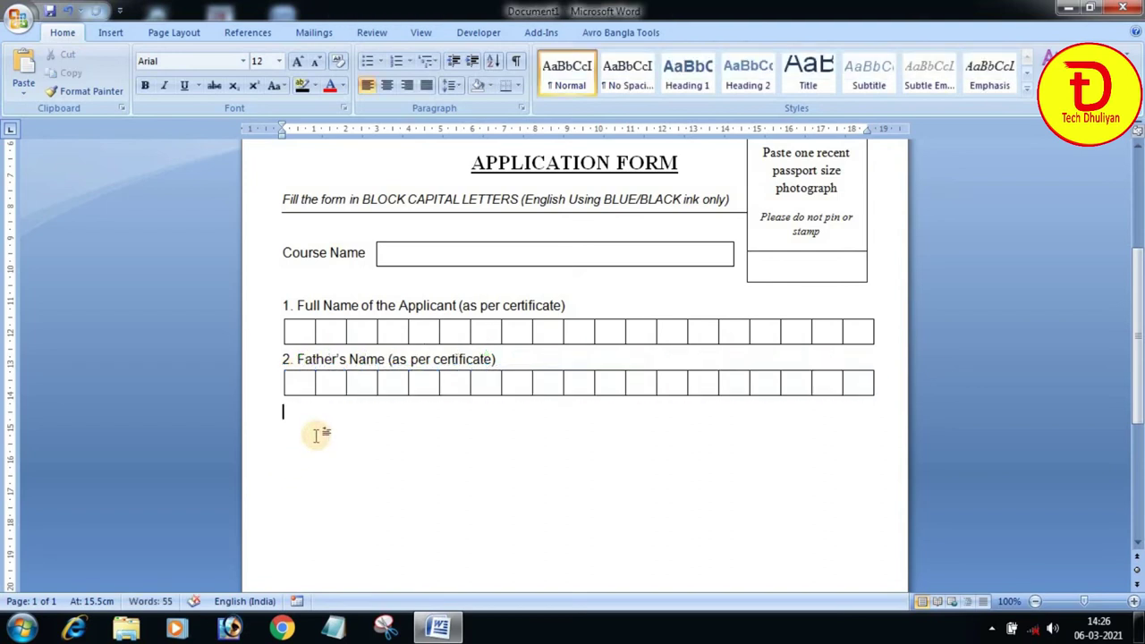
pyautogui.write('3. ')
pyautogui.write("Mother's Name")
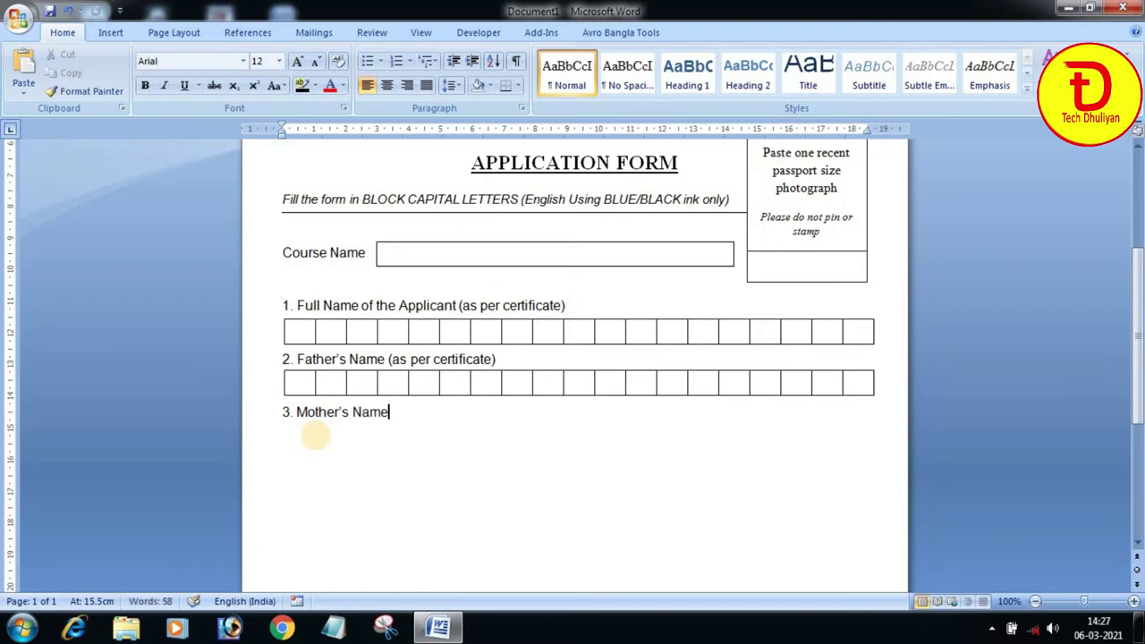
pyautogui.write(' asp')
# Finish the Mother's Name (as per certificate) line and place a box row under it
pyautogui.press('BackSpace')
pyautogui.write('per ')
pyautogui.write('certi')
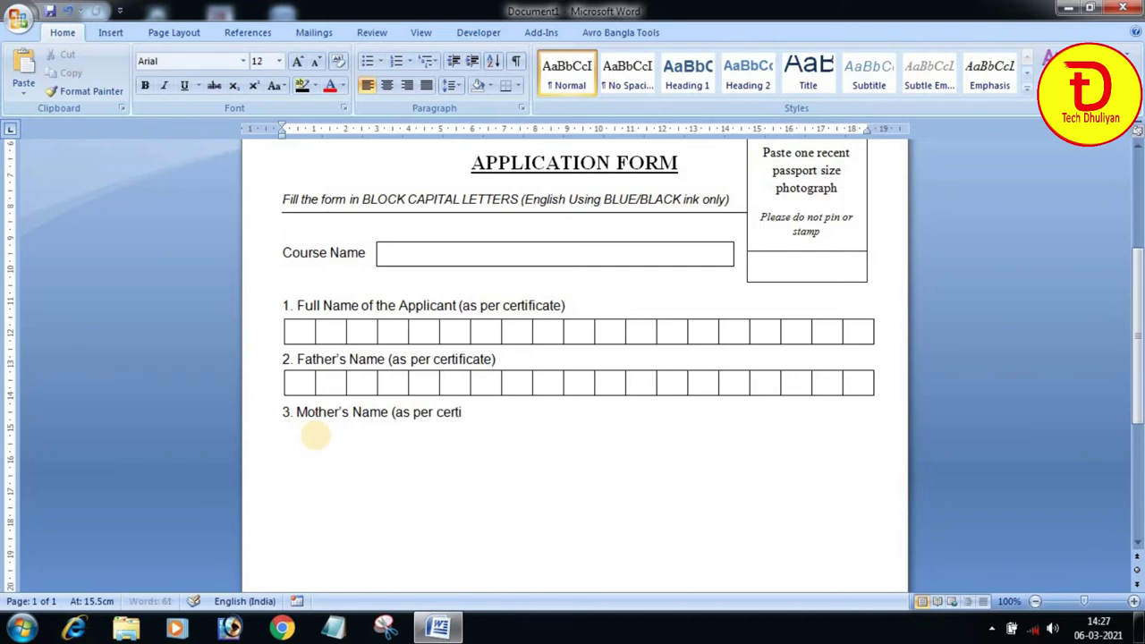
pyautogui.write('ficate)')
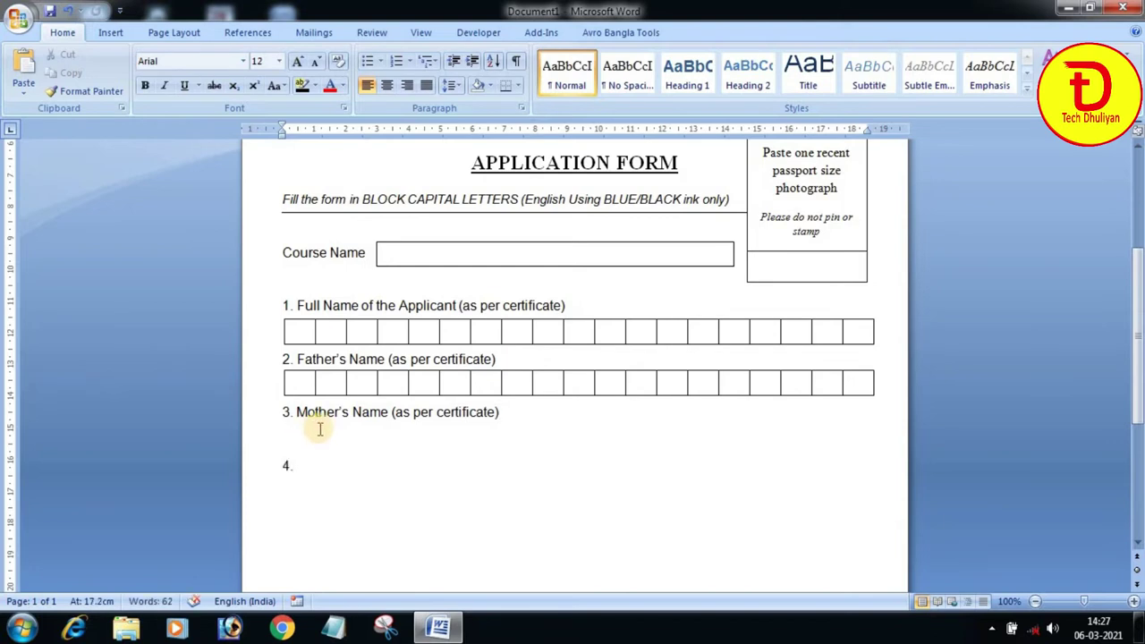
pyautogui.hotkey('ctrl', 'v')
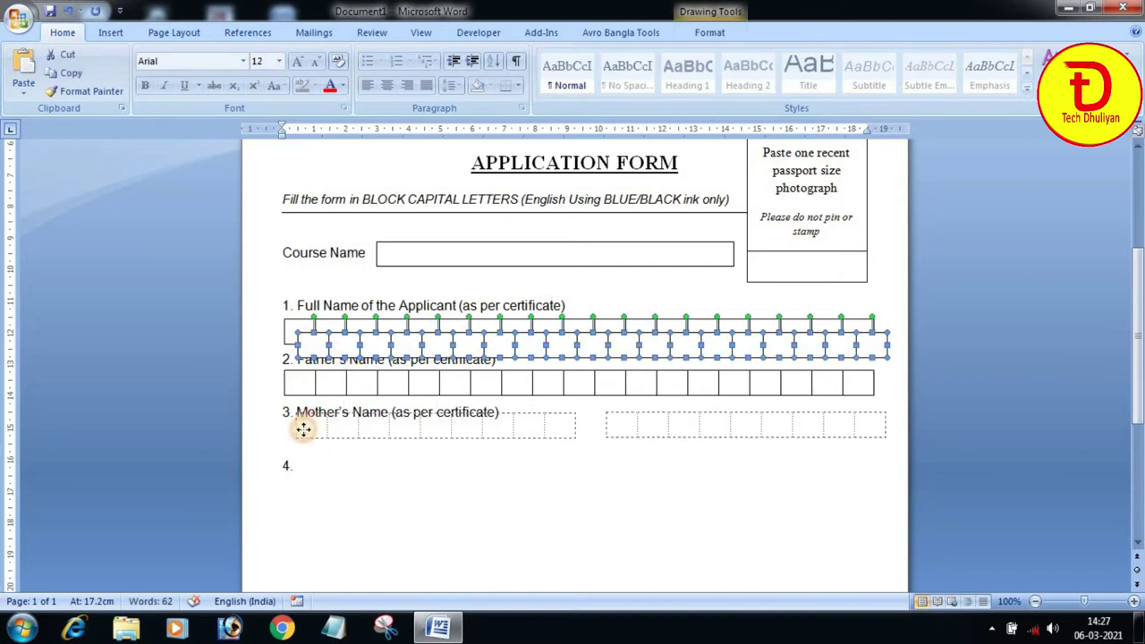
pyautogui.moveTo(298, 398); pyautogui.dragTo(302, 427)
pyautogui.hotkey('ctrl', 'Down')
pyautogui.hotkey('ctrl', 'Down')
pyautogui.hotkey('ctrl', 'Down')
pyautogui.hotkey('ctrl', 'Down')
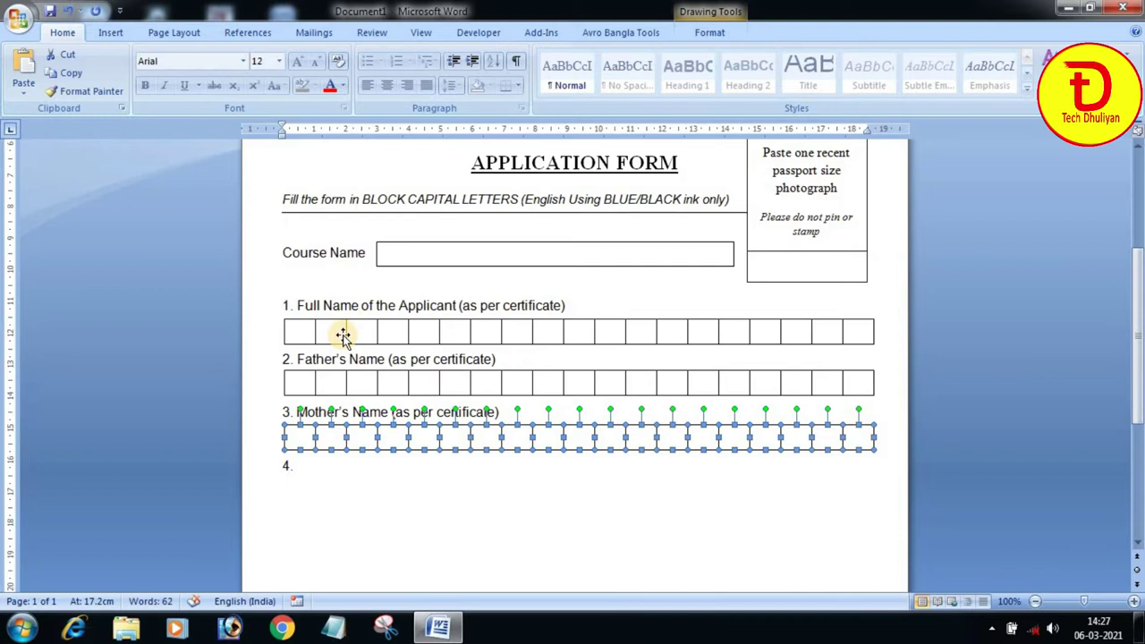
# Type '4. Guardians Name (as per certificate)' and fix the spacing after '4.' via spell-check
pyautogui.click(360, 474)
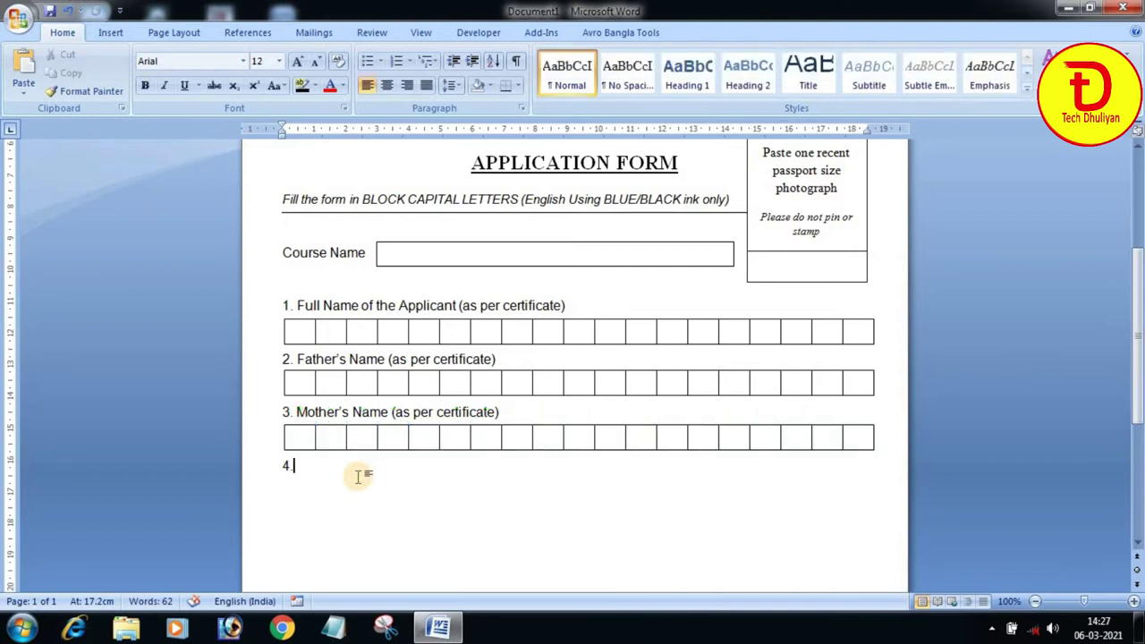
pyautogui.write('G')
pyautogui.write('uardians')
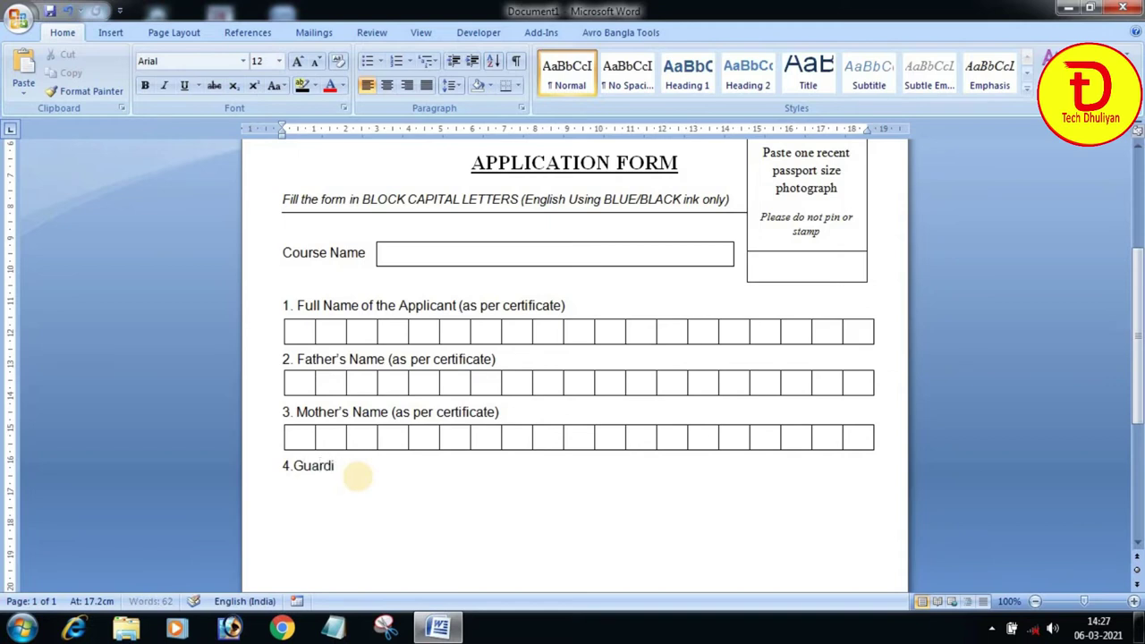
pyautogui.write(' Name (as per certificate')
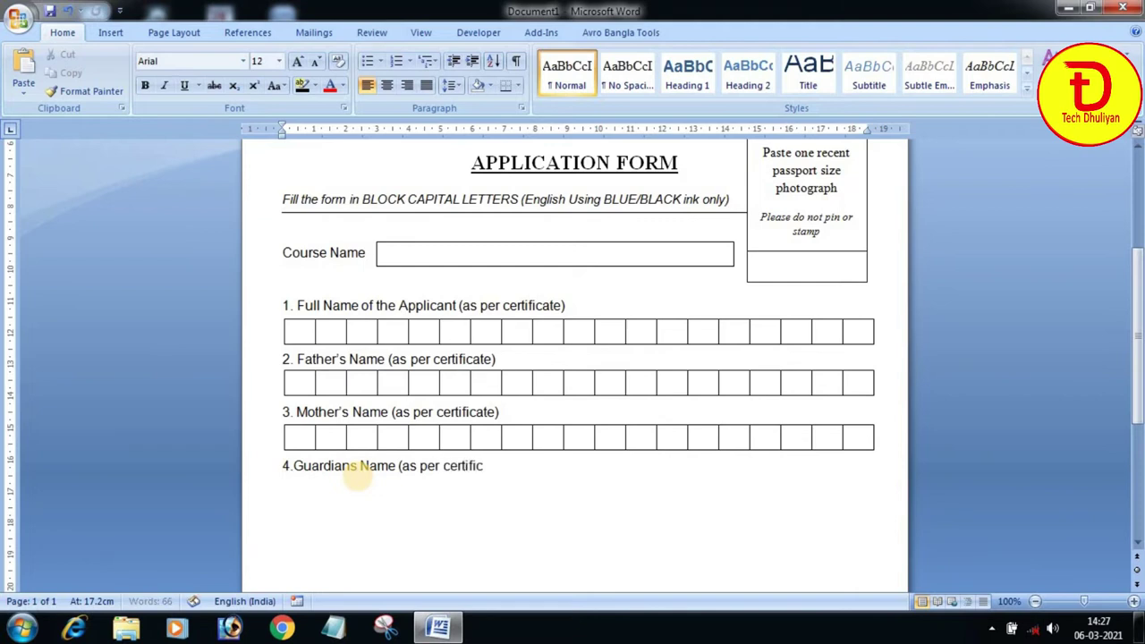
pyautogui.write(')')
pyautogui.press('Return')
pyautogui.rightClick(307, 469)
pyautogui.click(350, 329)
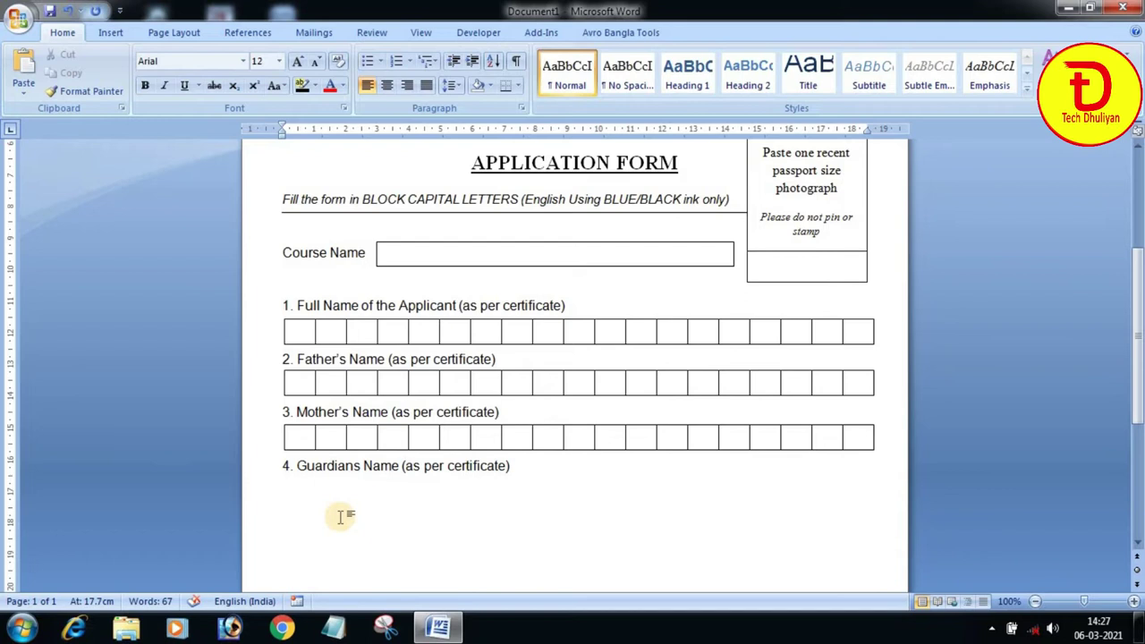
pyautogui.click(340, 517)
# Start item 5 and paste a letter-box row under Guardians Name
pyautogui.write('5')
pyautogui.hotkey('ctrl', 'v')
pyautogui.moveTo(313, 351); pyautogui.dragTo(304, 489)
pyautogui.press('Down')
pyautogui.press('Down')
pyautogui.press('Down')
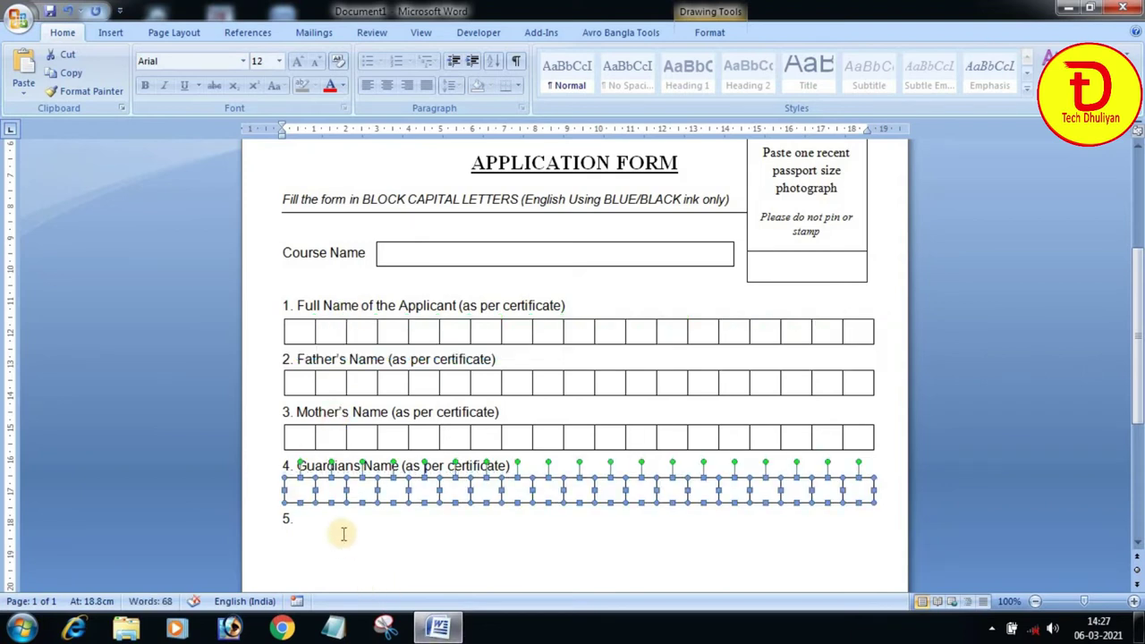
pyautogui.click(397, 519)
pyautogui.scroll(-1, 402, 517)
pyautogui.scroll(-1, 403, 517)
pyautogui.scroll(1, 403, 517)
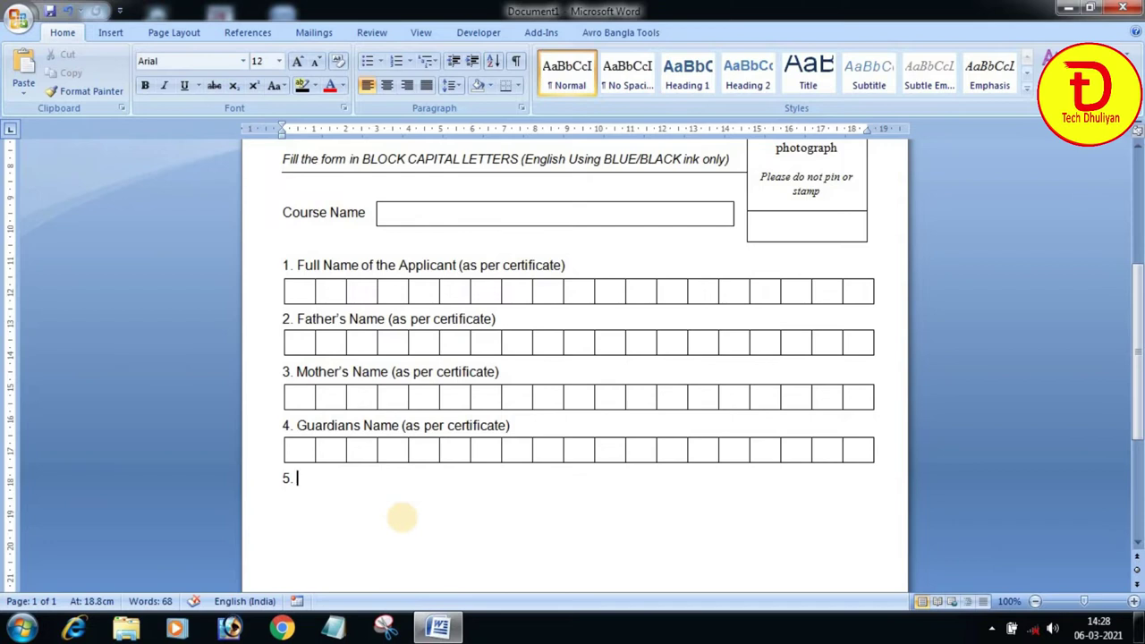
# Type '5. Father Occupation', '6. Mother Occupation' and '7. Income' spaced with tabs on one line
pyautogui.write('Father')
pyautogui.write(' Occupation')
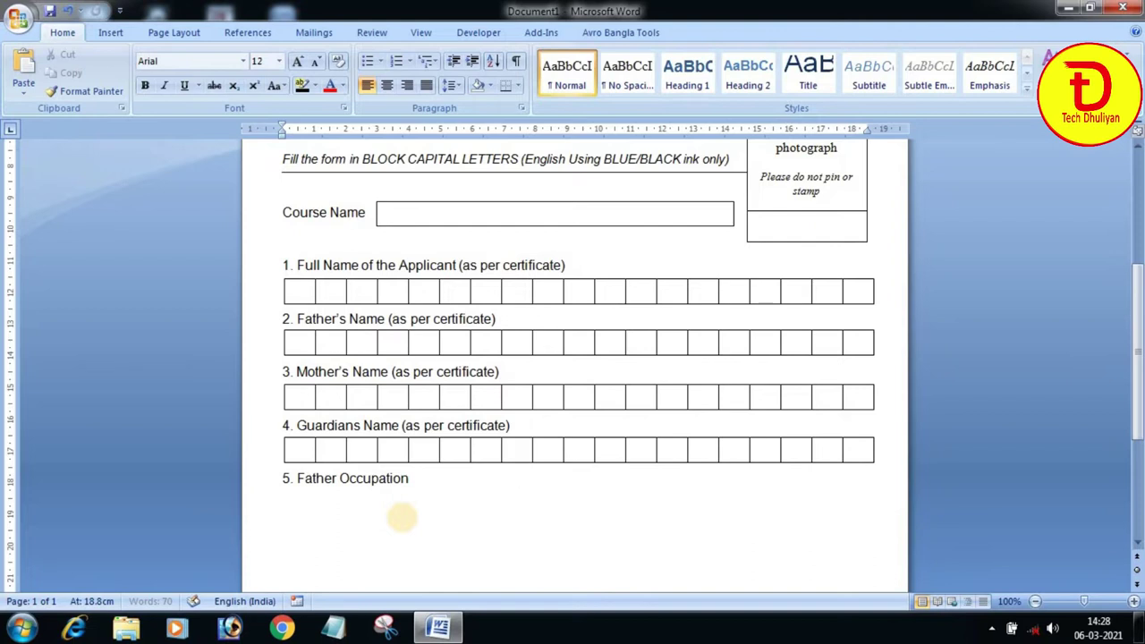
pyautogui.scroll(1, 402, 517)
pyautogui.press('Tab')
pyautogui.write('6')
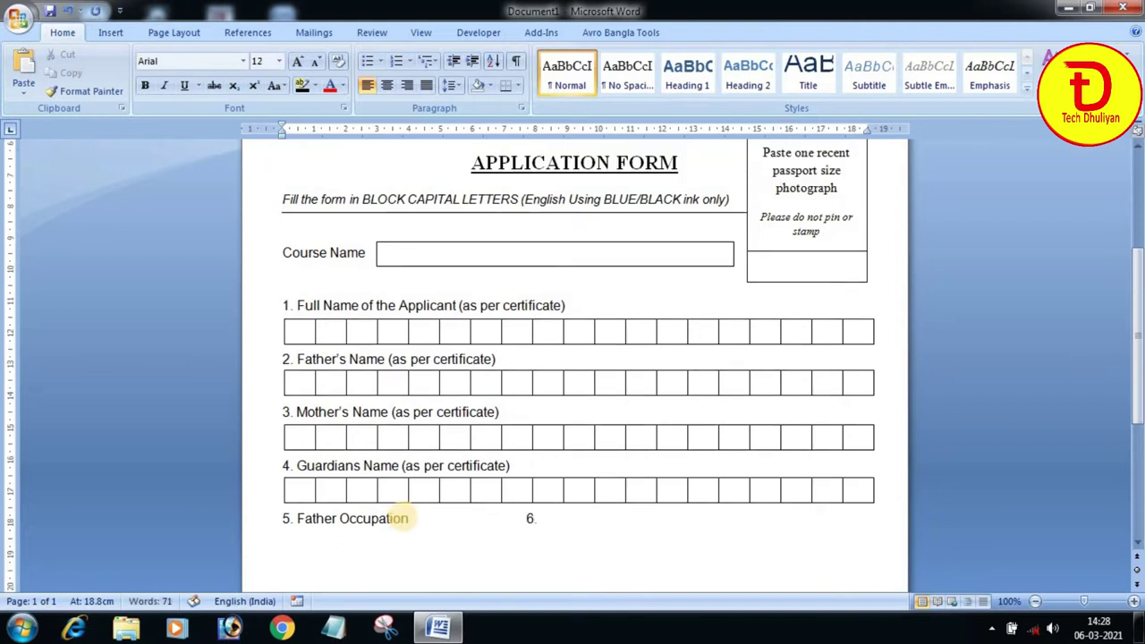
pyautogui.write('ther')
pyautogui.write(' Occupation')
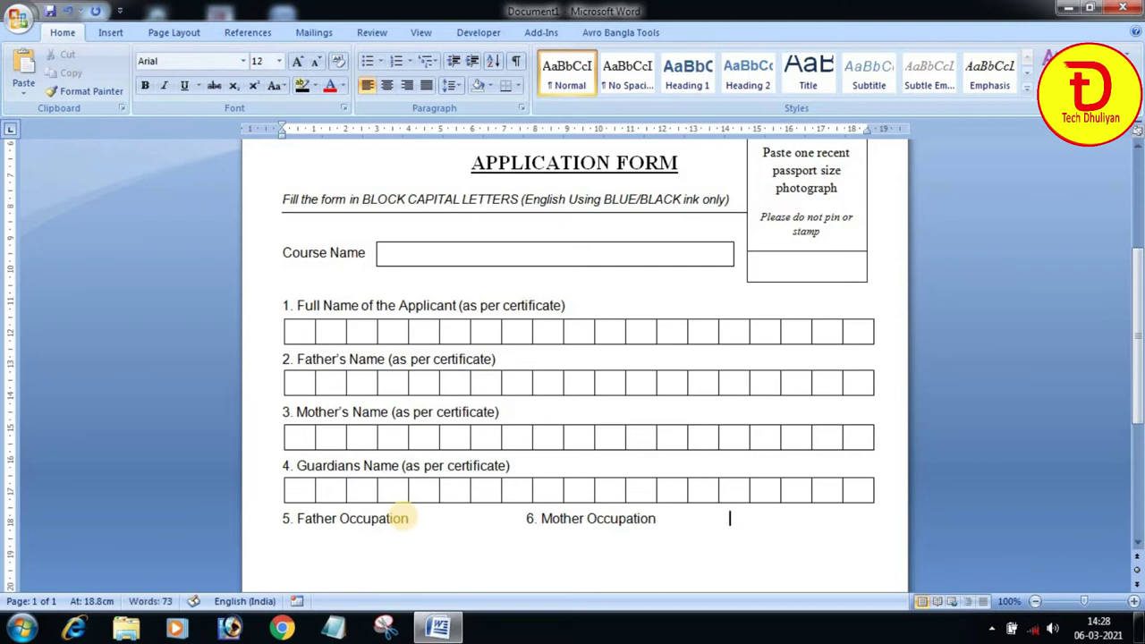
pyautogui.write('  7.')
pyautogui.write('c')
pyautogui.press('Left')
pyautogui.press('Left')
pyautogui.press('Left')
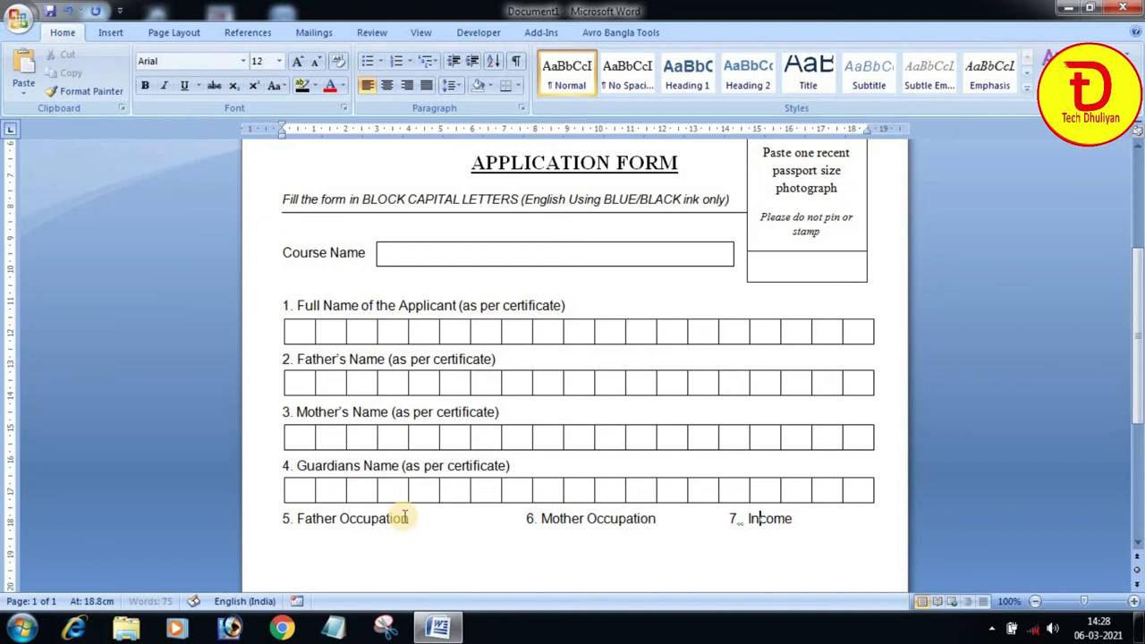
pyautogui.hotkey('ctrl', 'z')
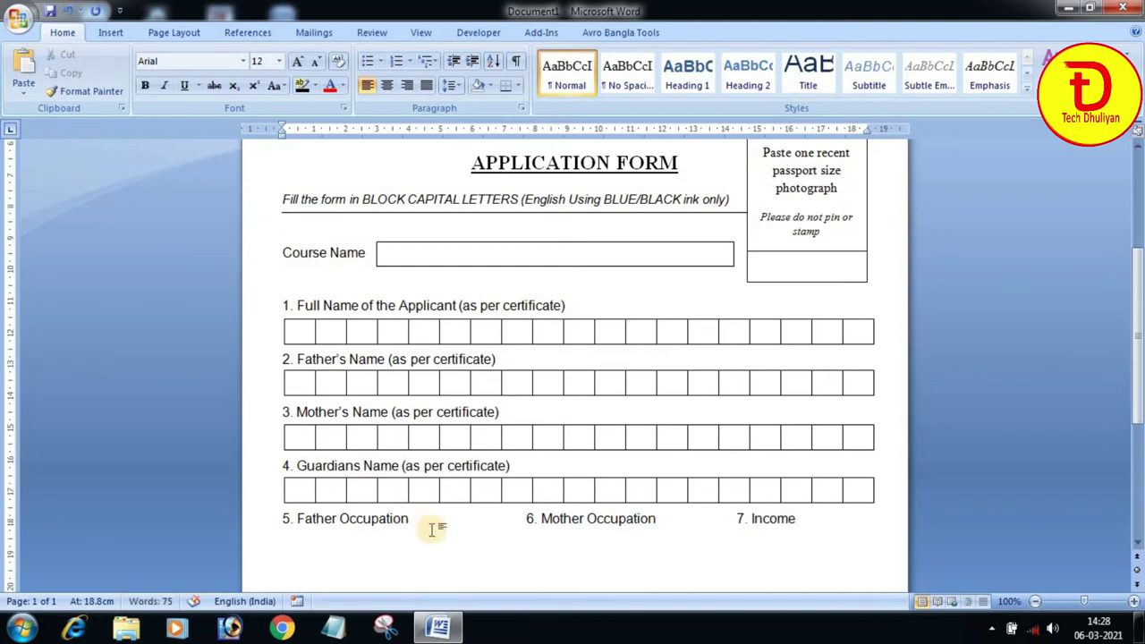
pyautogui.click(528, 517)
pyautogui.press('BackSpace')
pyautogui.press('BackSpace')
pyautogui.press('BackSpace')
pyautogui.click(676, 526)
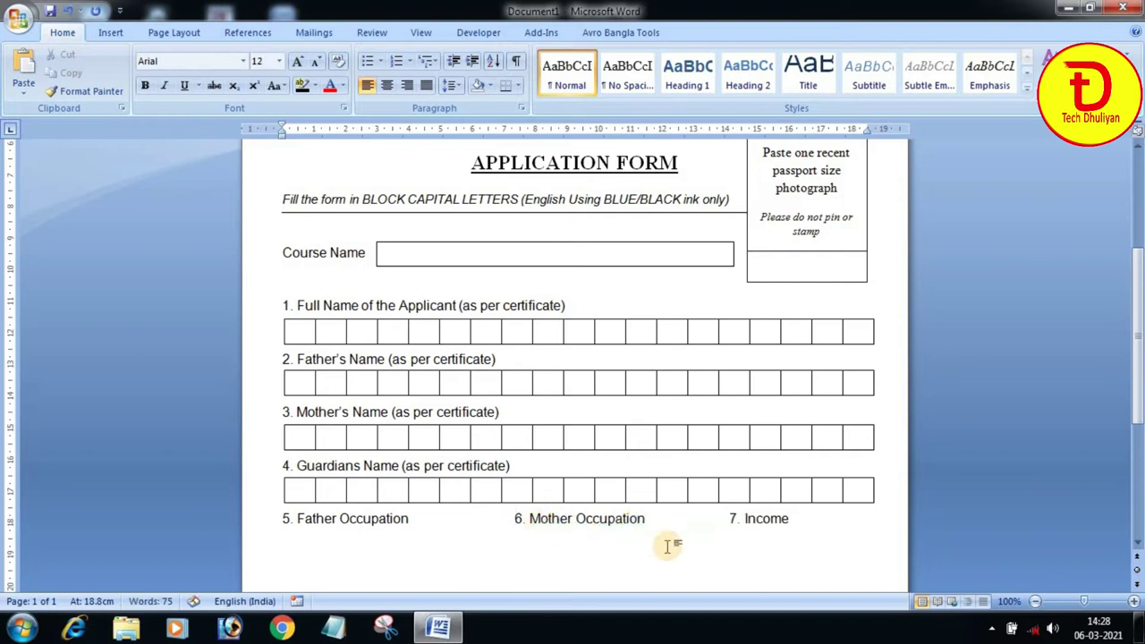
pyautogui.scroll(-3, 617, 492)
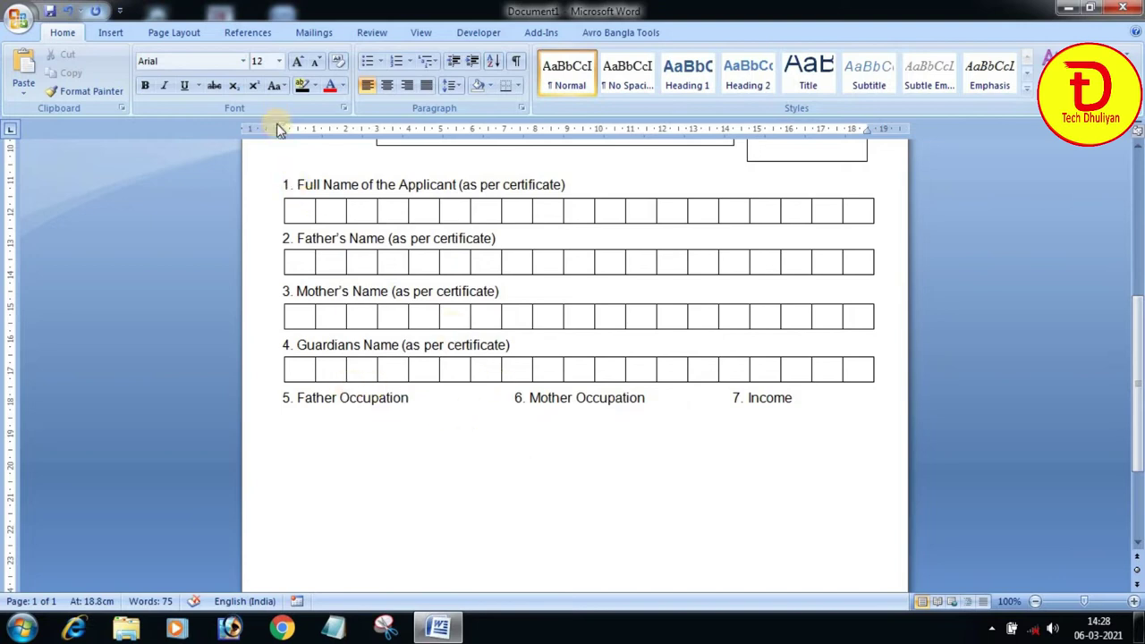
# Draw a rectangle answer box after Father Occupation
pyautogui.click(107, 33)
pyautogui.click(253, 71)
pyautogui.click(295, 152)
pyautogui.moveTo(284, 356)
pyautogui.mouseDown()
pyautogui.moveTo(315, 383)
pyautogui.moveTo(307, 379)
pyautogui.moveTo(428, 401)
pyautogui.moveTo(678, 403)
pyautogui.mouseUp()
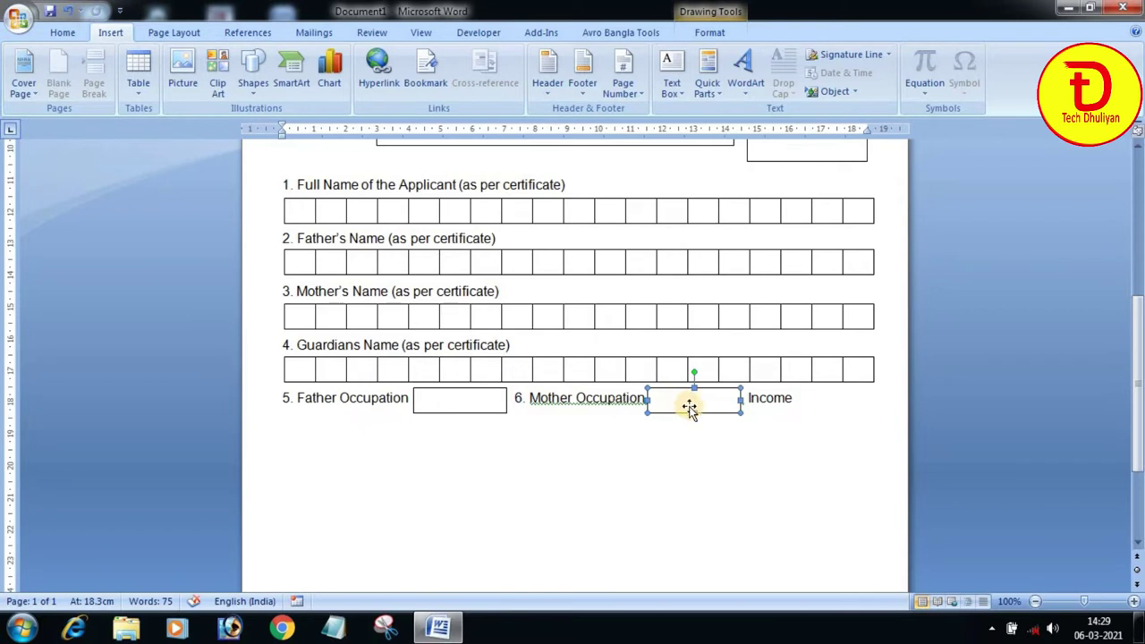
pyautogui.click(732, 449)
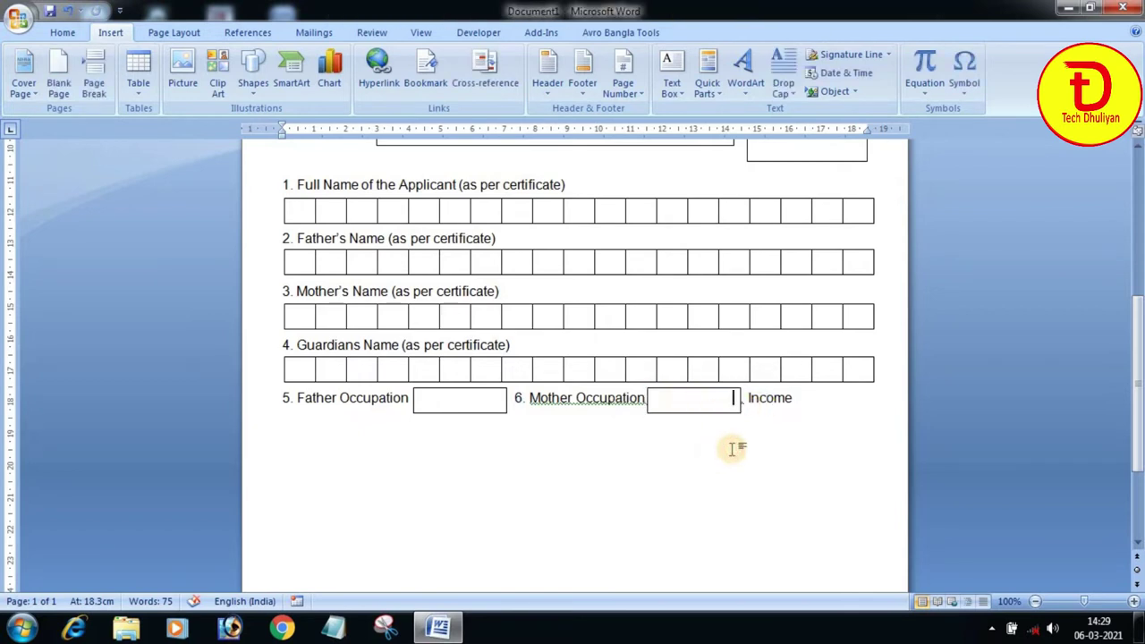
pyautogui.write('7.')
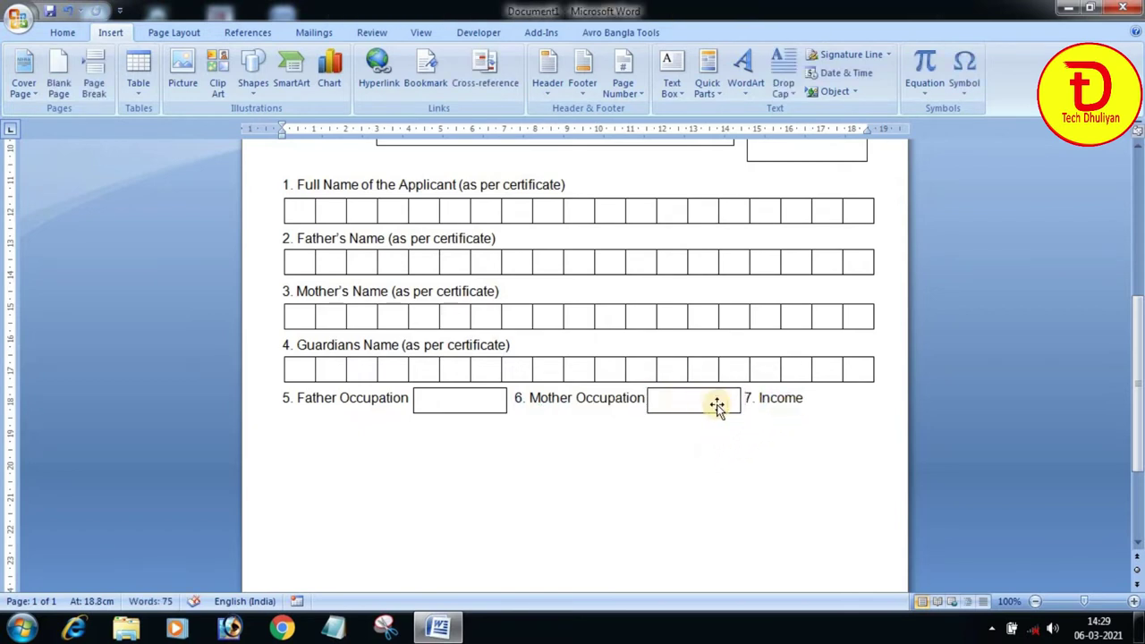
# Copy answer boxes beside Mother Occupation and Income and resize them to fit
pyautogui.moveTo(488, 408)
pyautogui.mouseDown()
pyautogui.moveTo(501, 419)
pyautogui.moveTo(858, 407)
pyautogui.mouseUp()
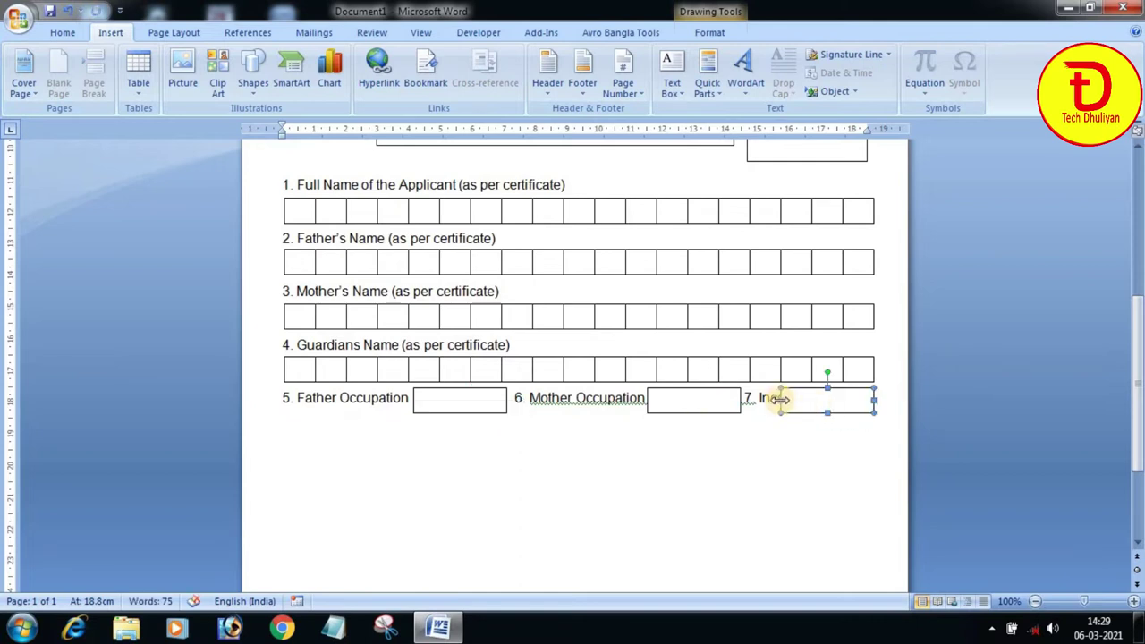
pyautogui.moveTo(781, 399); pyautogui.dragTo(795, 400)
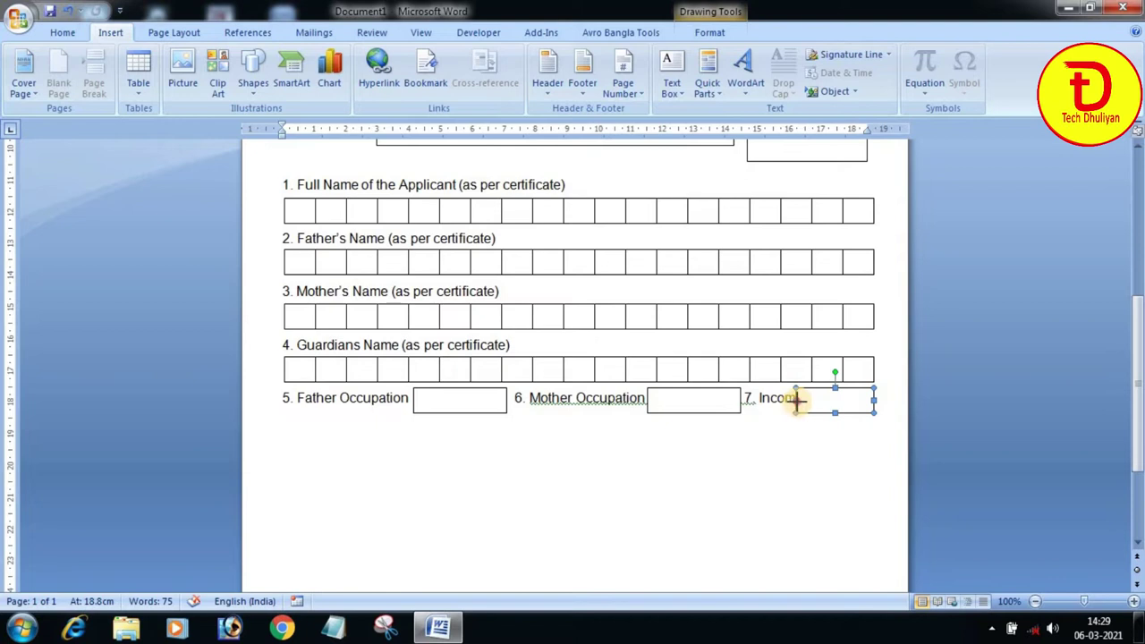
pyautogui.click(783, 420)
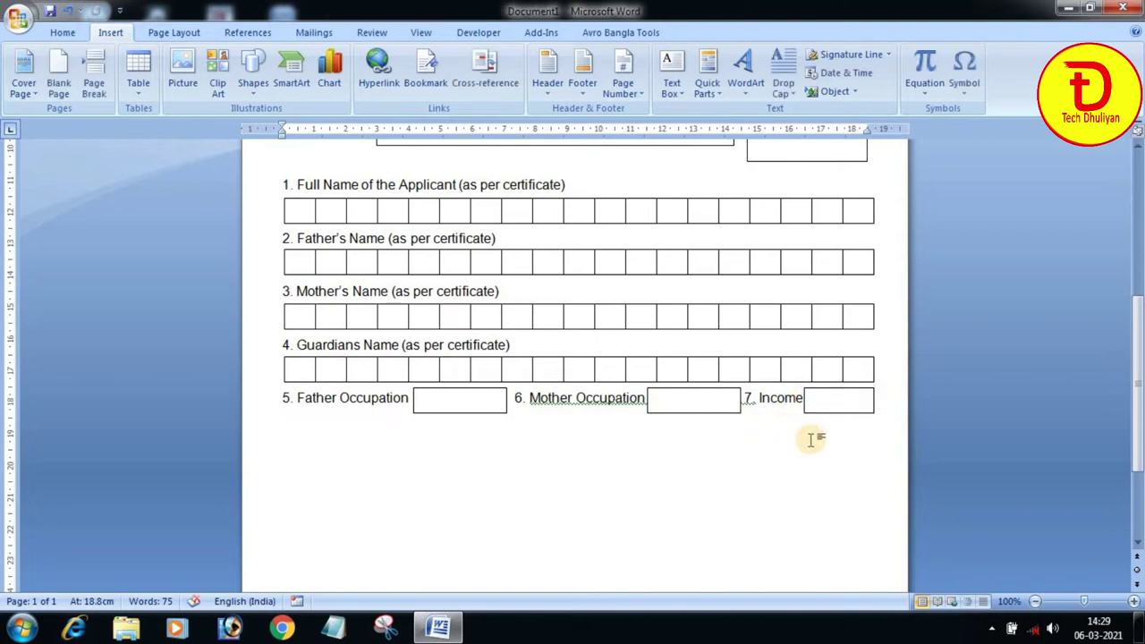
pyautogui.click(711, 402)
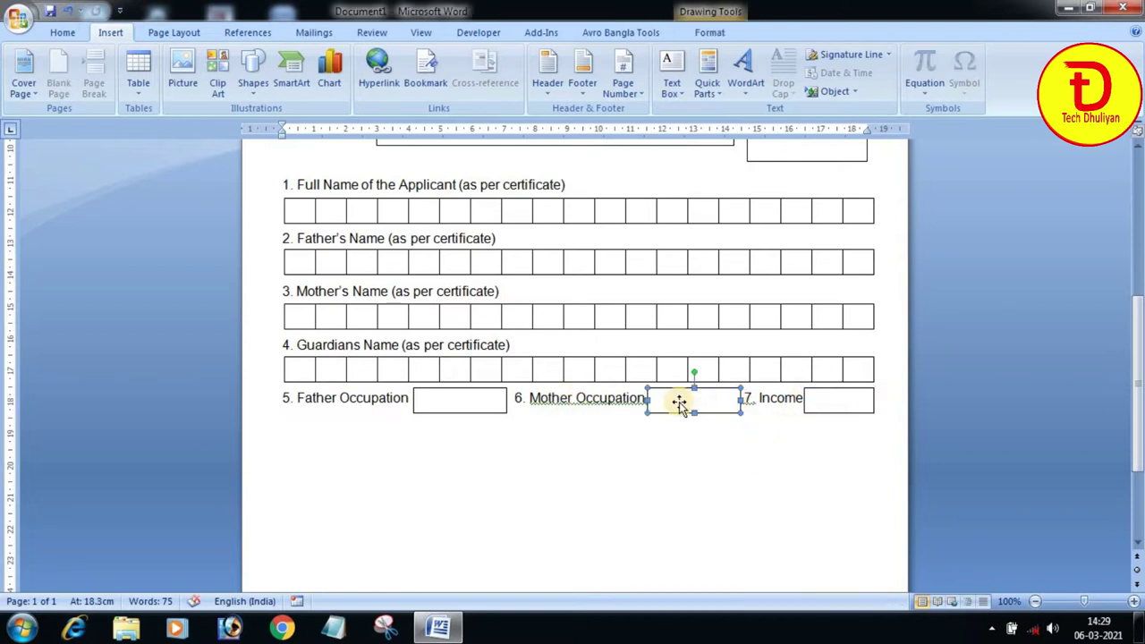
pyautogui.click(831, 403)
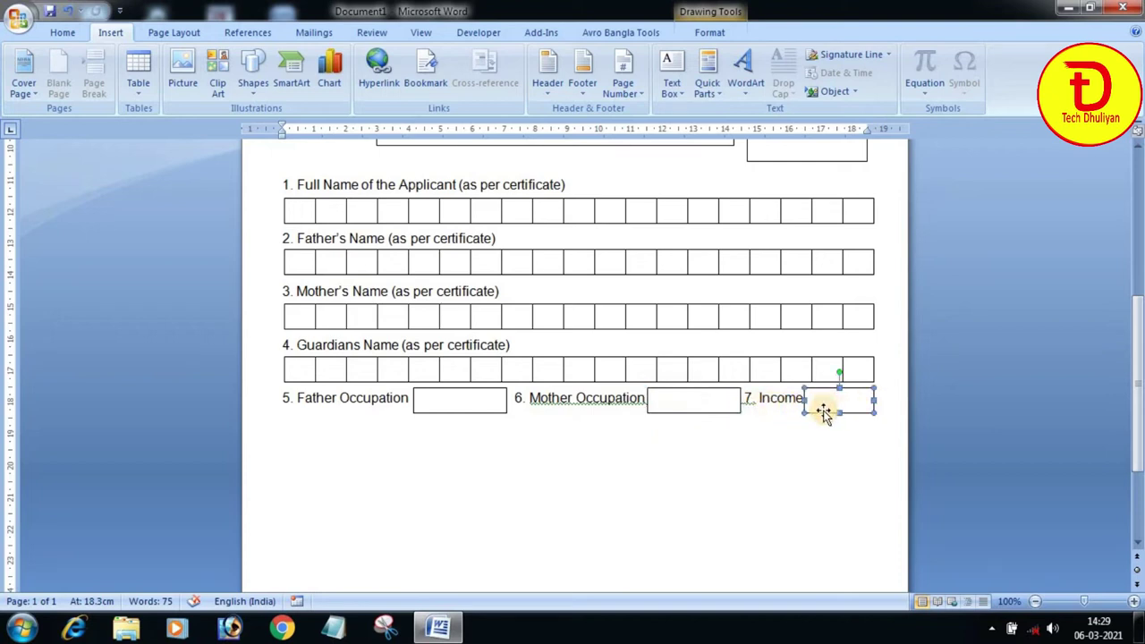
pyautogui.moveTo(805, 400); pyautogui.dragTo(810, 400)
pyautogui.click(803, 448)
pyautogui.scroll(-1, 803, 445)
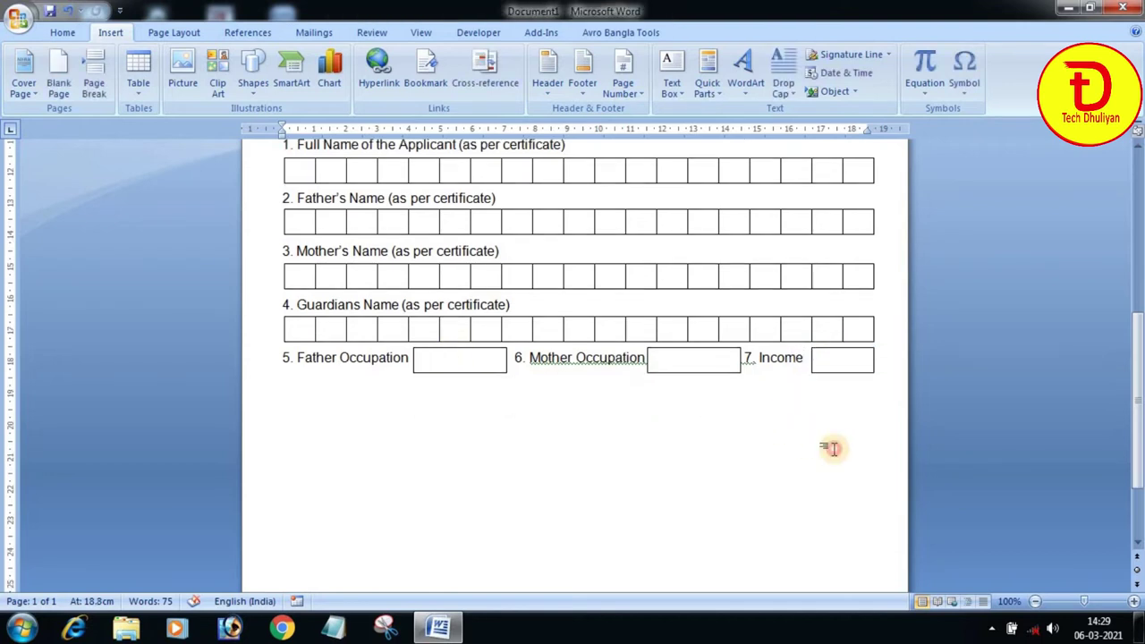
# Type '8. Complete Address for Correspondence to (do not repeat name)' and paste a box beneath it
pyautogui.click(833, 450)
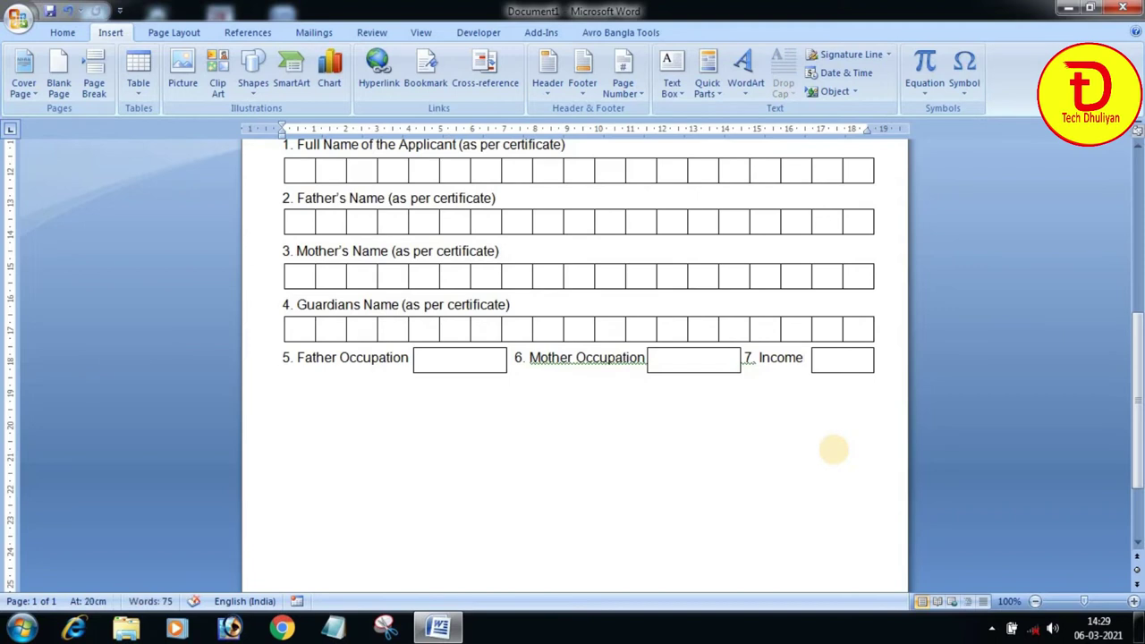
pyautogui.write('8. Com')
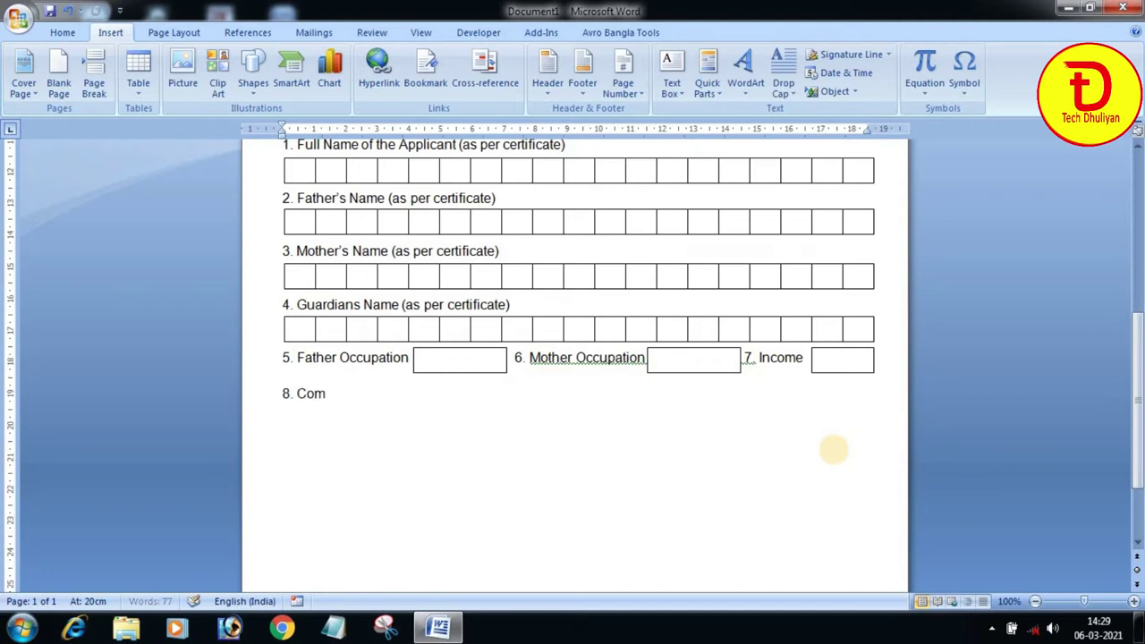
pyautogui.write('plete Add')
pyautogui.write('ress for ')
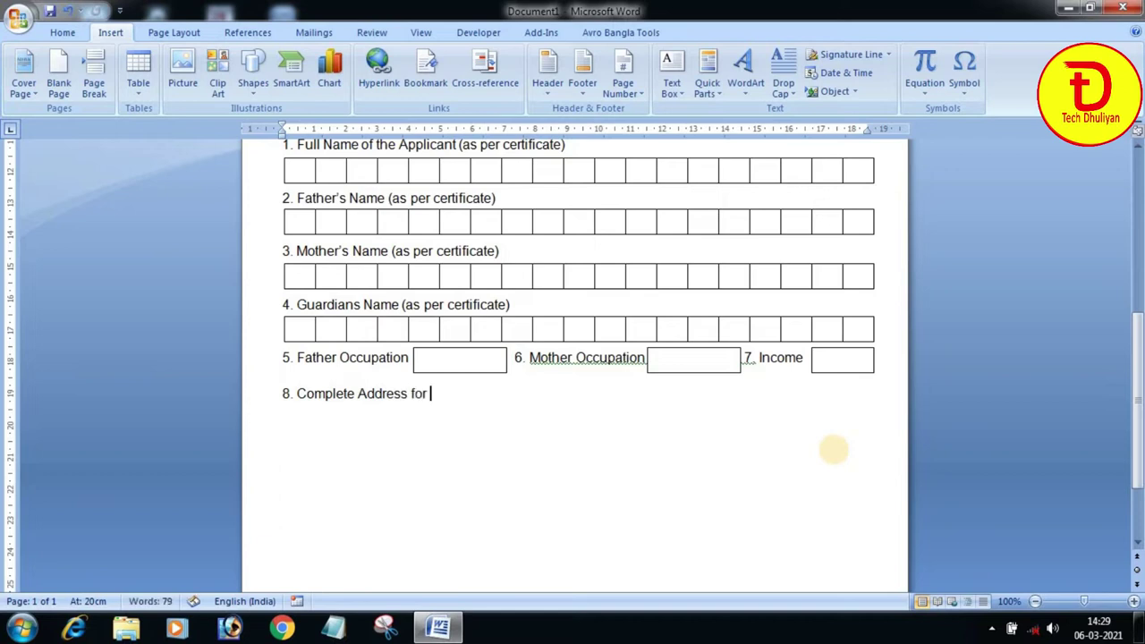
pyautogui.write('Correspon')
pyautogui.write('dence to (do not repeat name)')
pyautogui.press('Return')
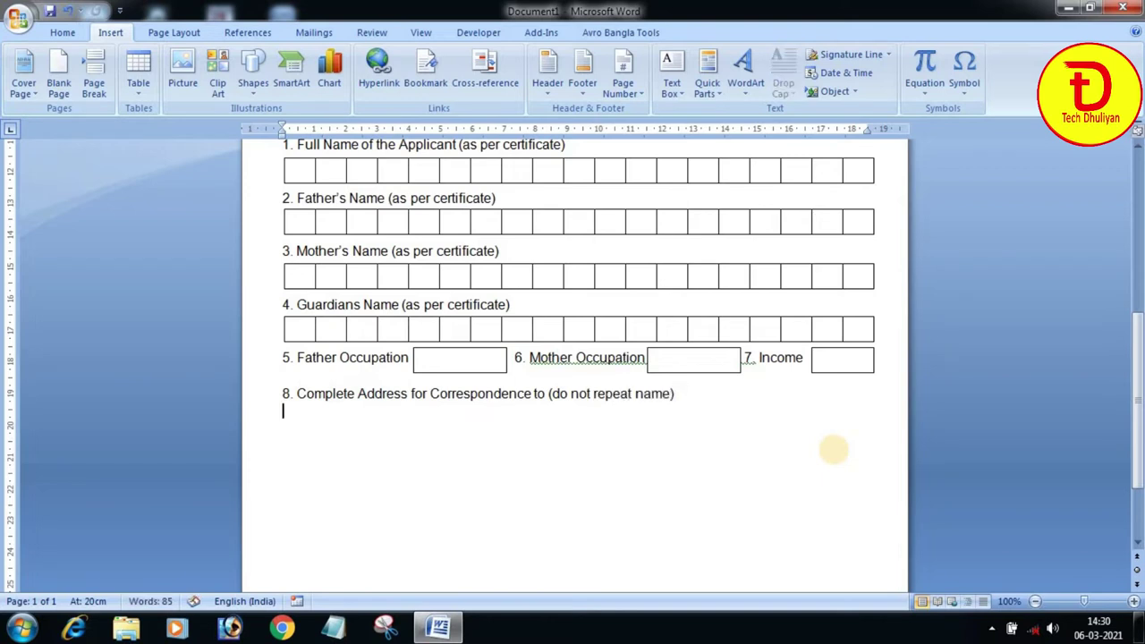
pyautogui.hotkey('ctrl', 'v')
pyautogui.moveTo(488, 366); pyautogui.dragTo(345, 418)
pyautogui.click(340, 475)
pyautogui.press('Return')
pyautogui.press('Return')
pyautogui.press('Return')
# Stretch the address box across the page width and set its height
pyautogui.click(299, 489)
pyautogui.moveTo(314, 447)
pyautogui.mouseDown()
pyautogui.moveTo(314, 424)
pyautogui.moveTo(872, 434)
pyautogui.mouseUp()
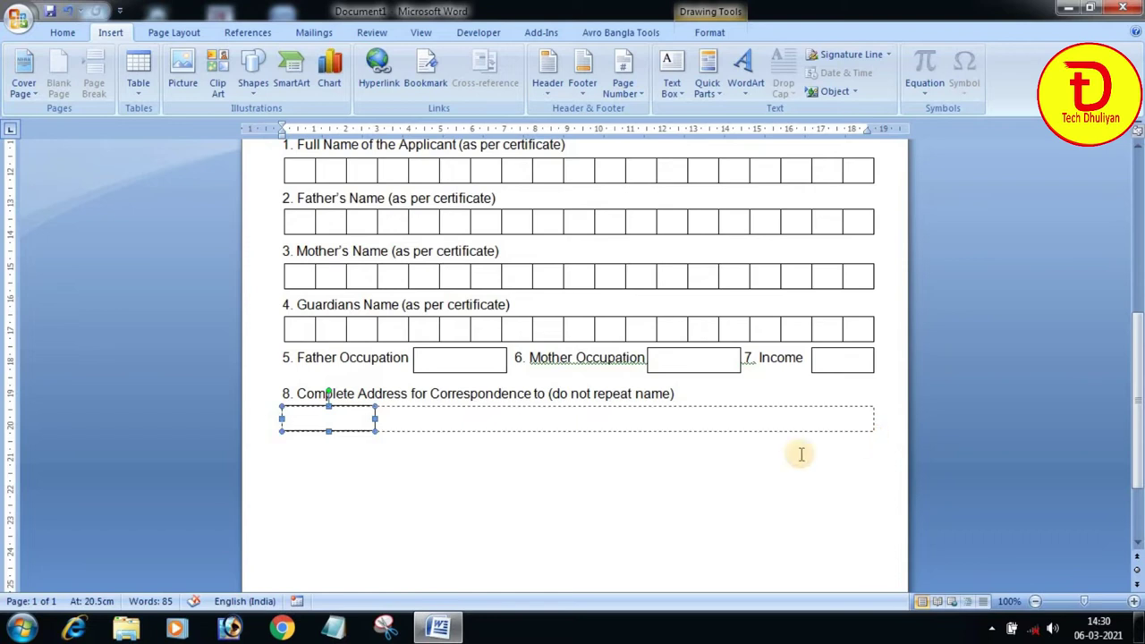
pyautogui.moveTo(577, 433); pyautogui.dragTo(577, 466)
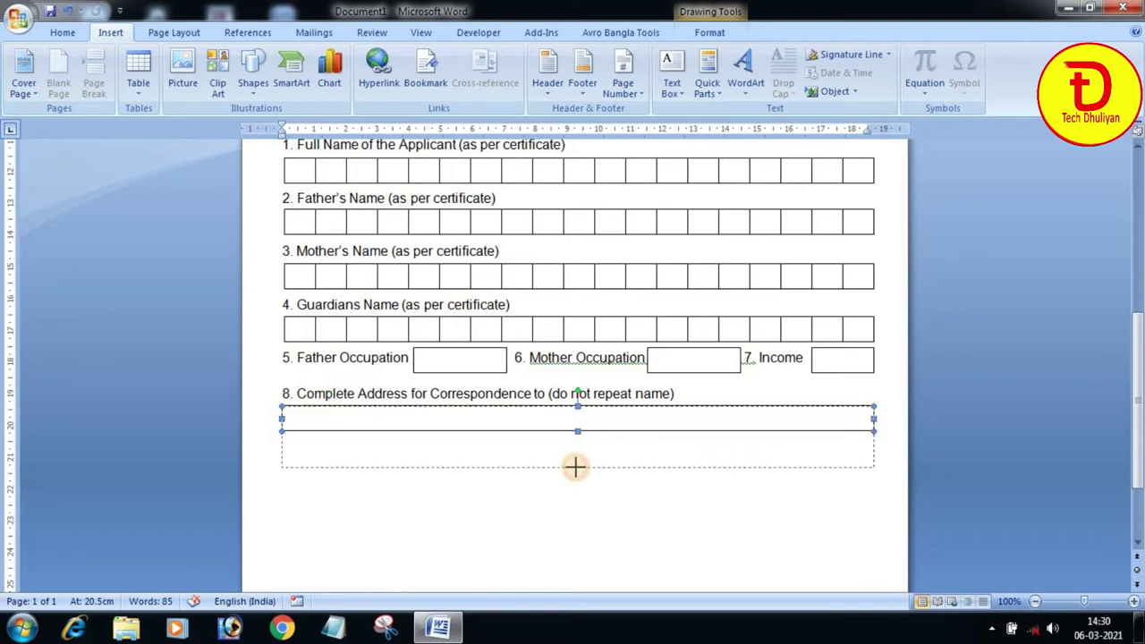
pyautogui.click(561, 510)
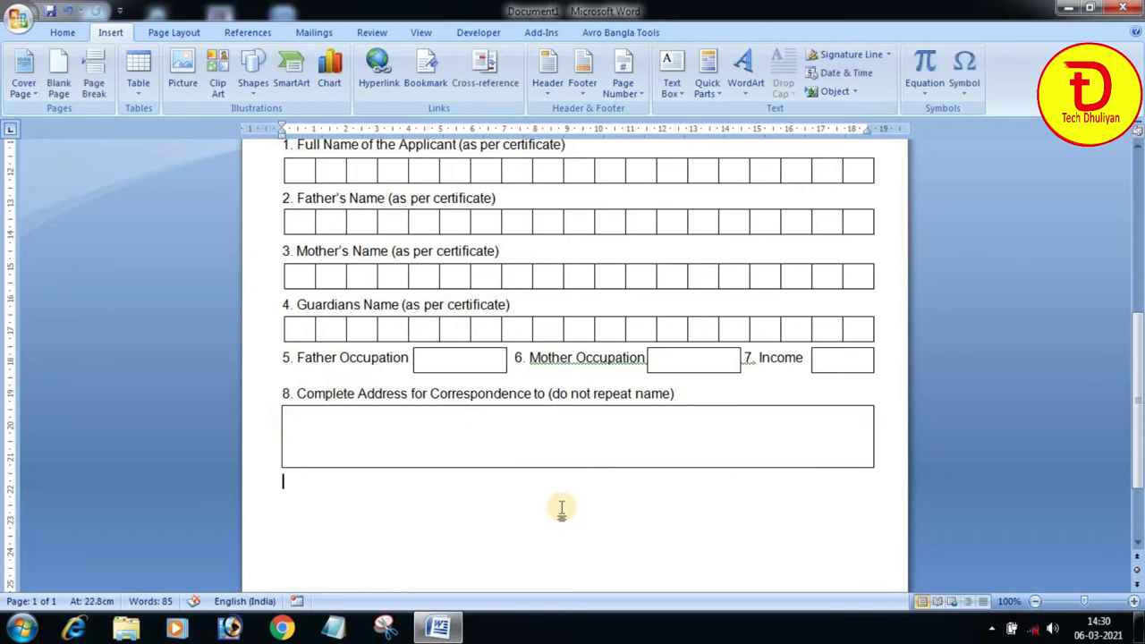
pyautogui.scroll(-3, 617, 499)
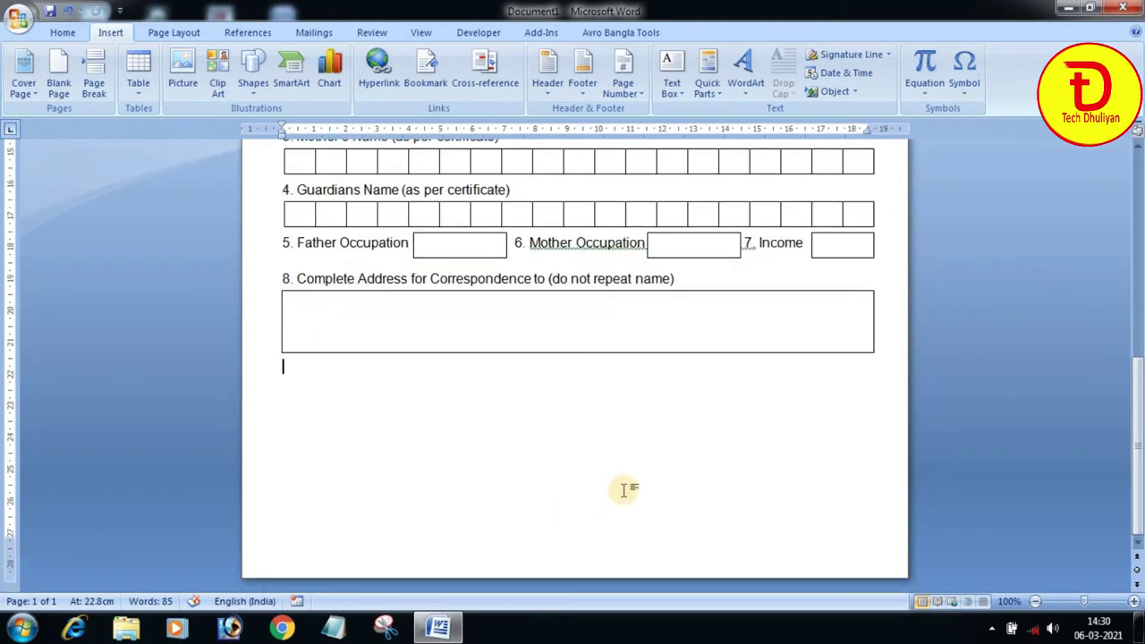
pyautogui.click(577, 350)
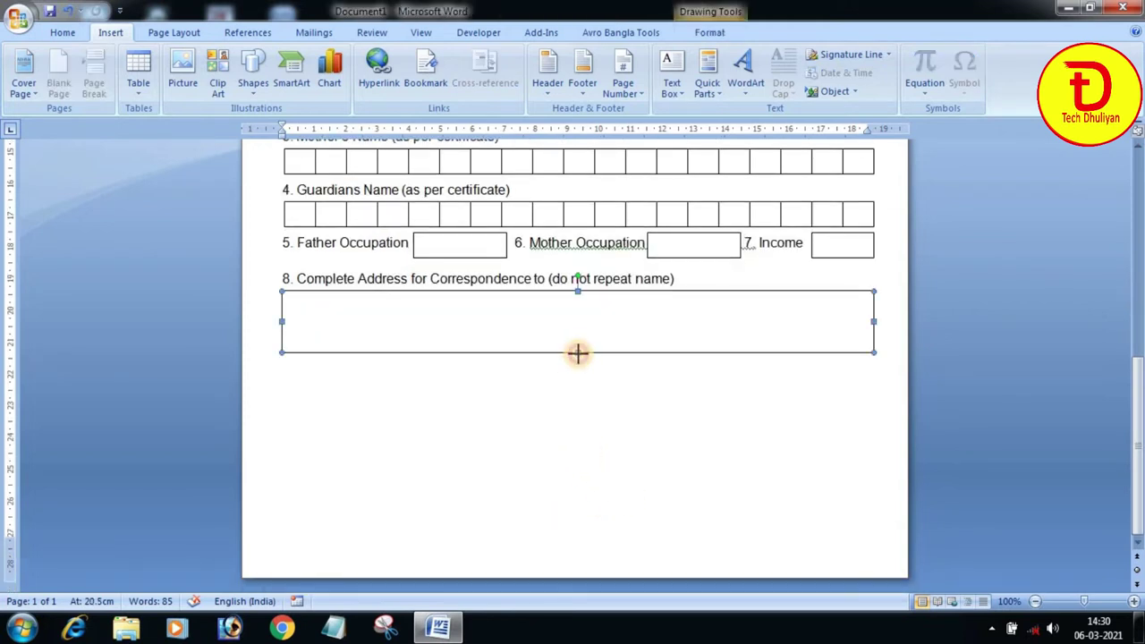
pyautogui.moveTo(577, 350); pyautogui.dragTo(577, 346)
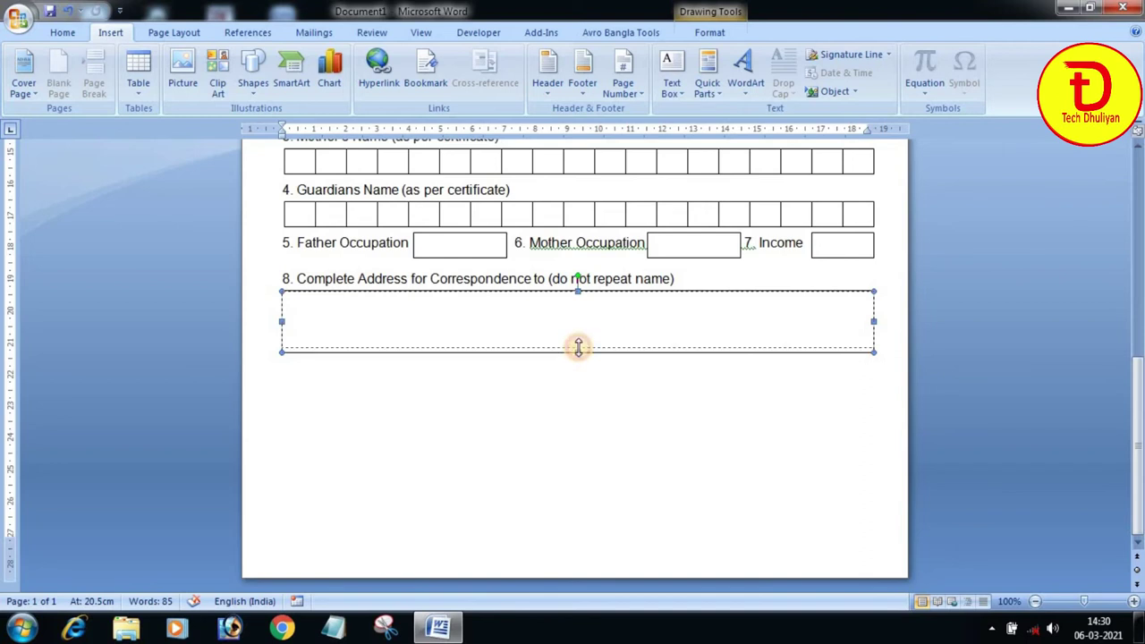
pyautogui.click(567, 383)
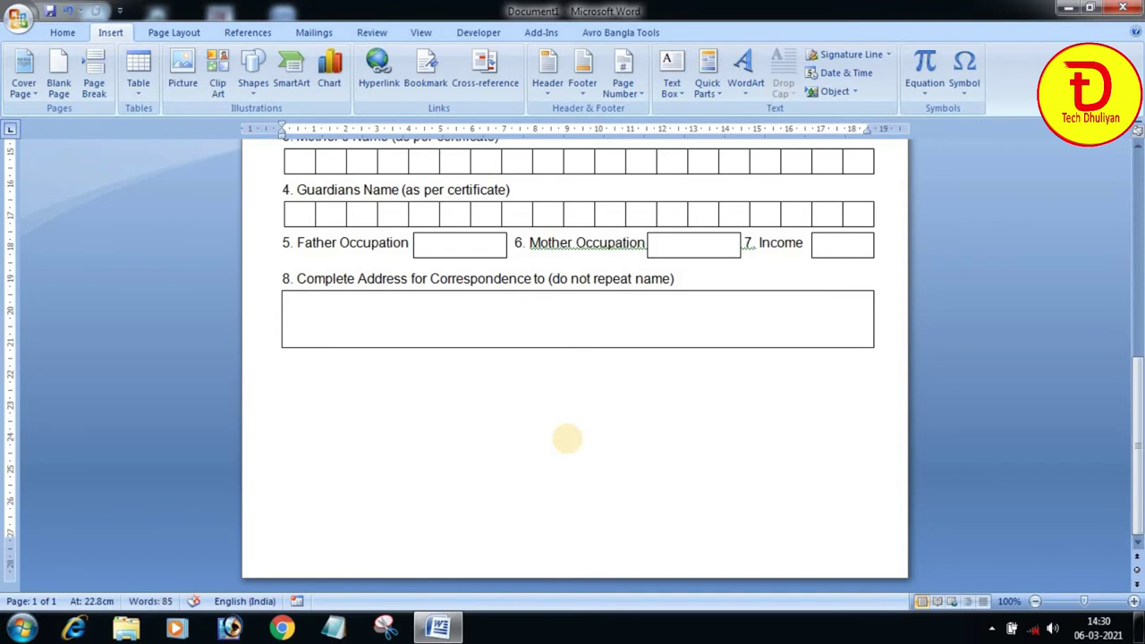
# Type the labels 'City / District', 'State' and 'Pin Code' separated by tabs
pyautogui.write('City / District')
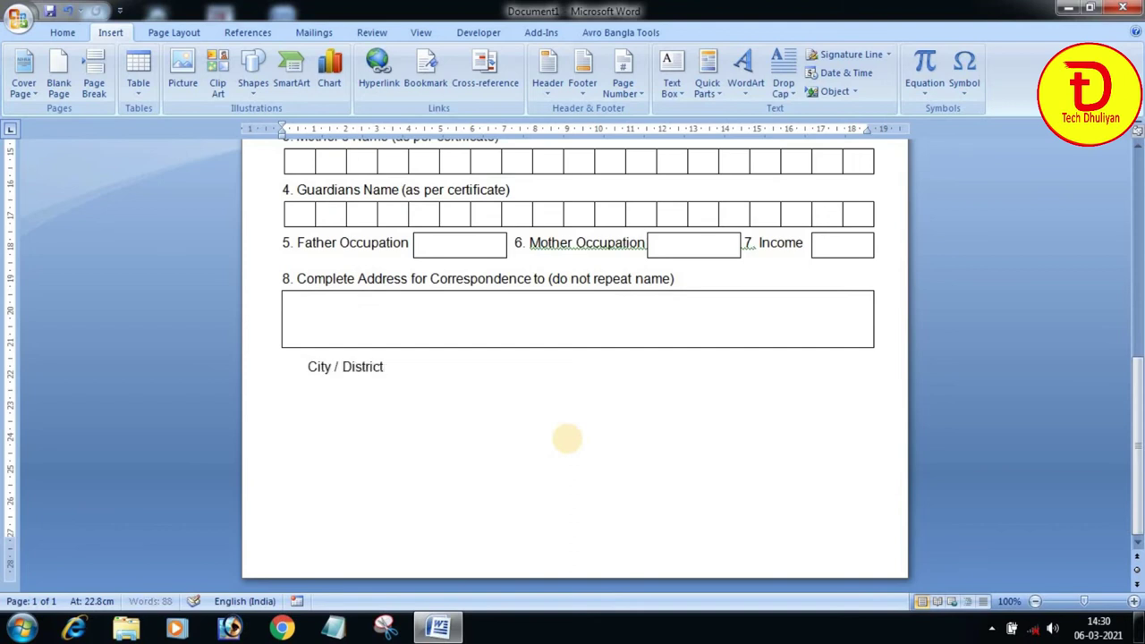
pyautogui.press('Tab')
pyautogui.write('W')
pyautogui.press('BackSpace')
pyautogui.write('State')
pyautogui.press('Tab')
pyautogui.write('Pin')
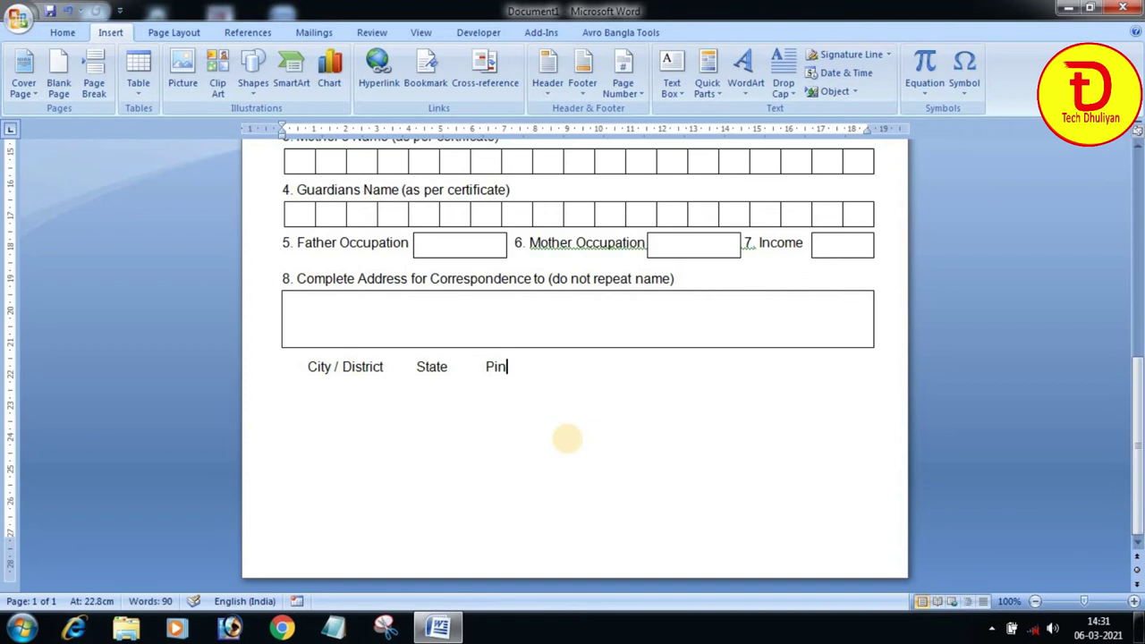
pyautogui.write(' Code')
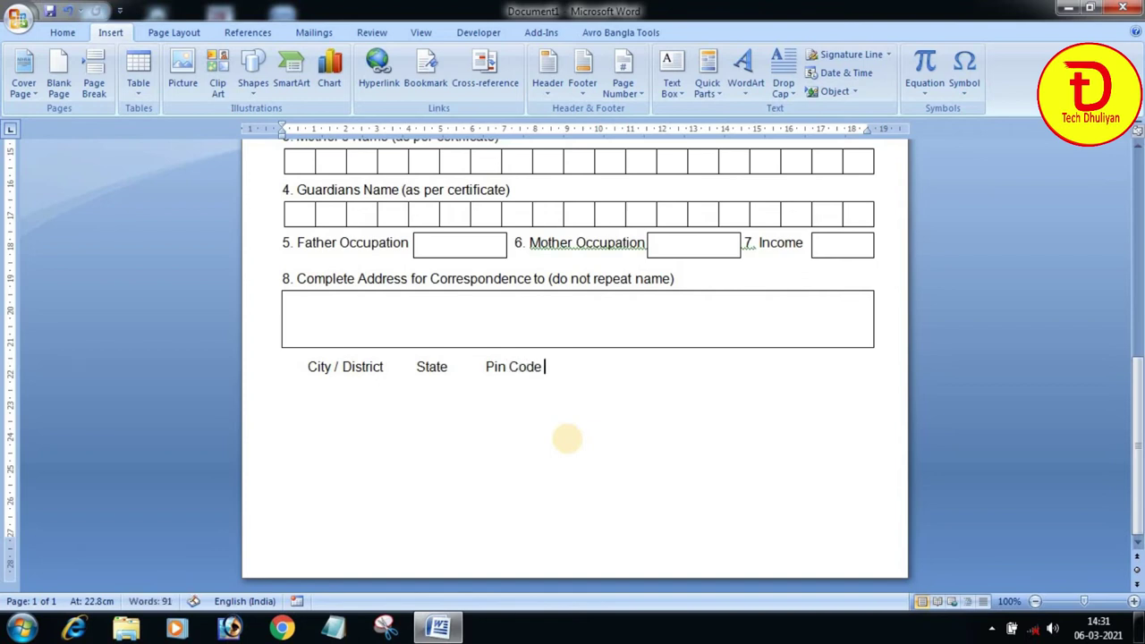
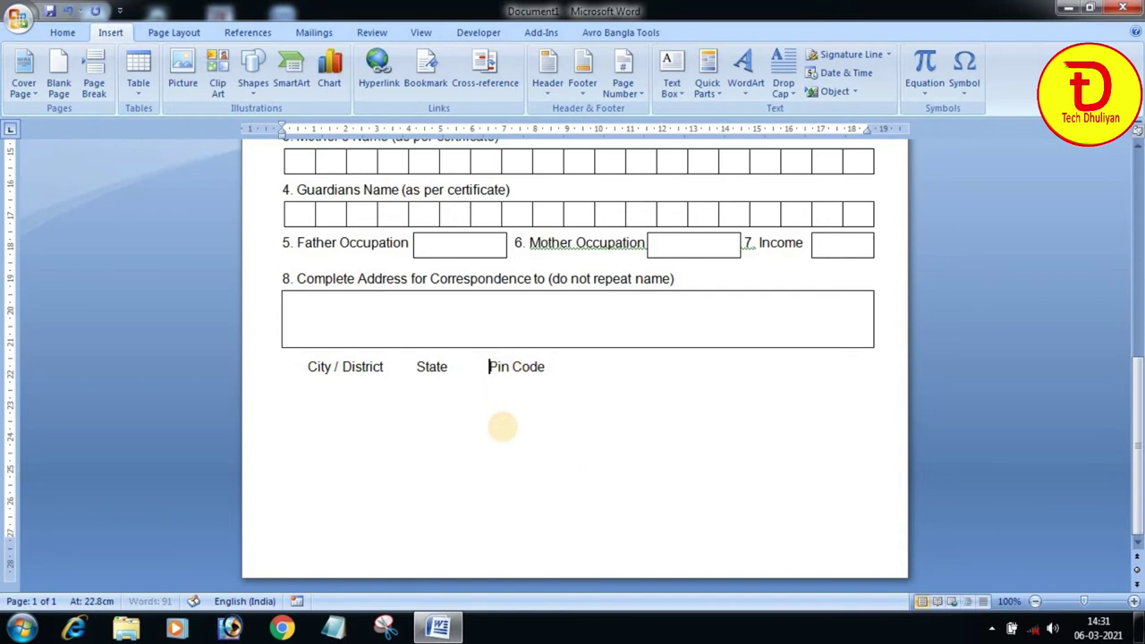
# Space the City / District, State and Pin Code labels out across the row
pyautogui.click(413, 367)
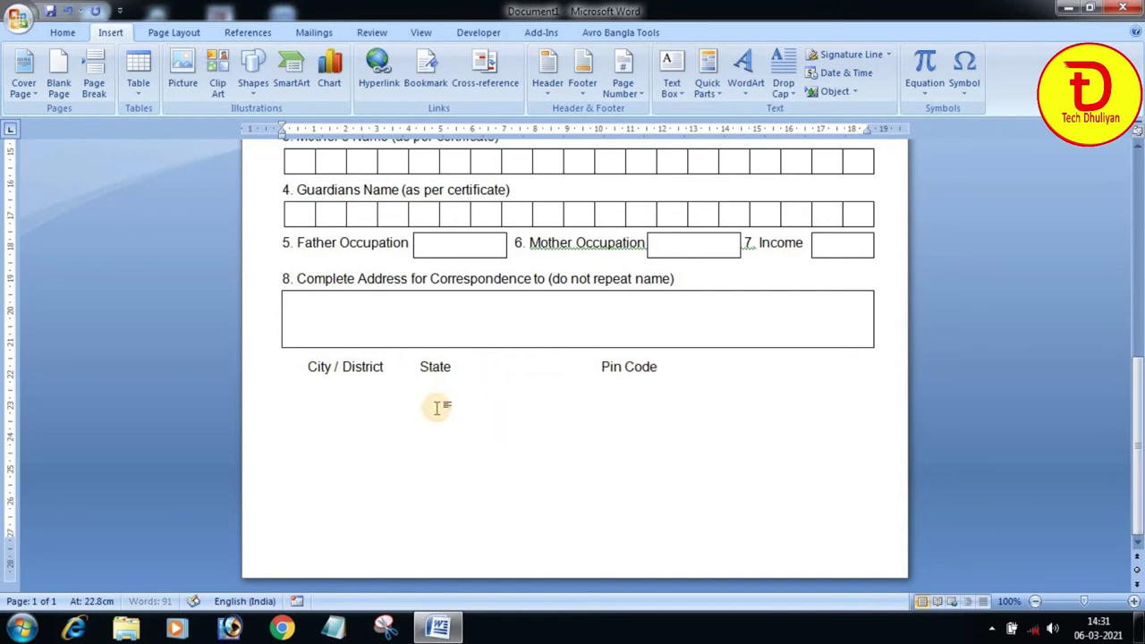
pyautogui.click(301, 376)
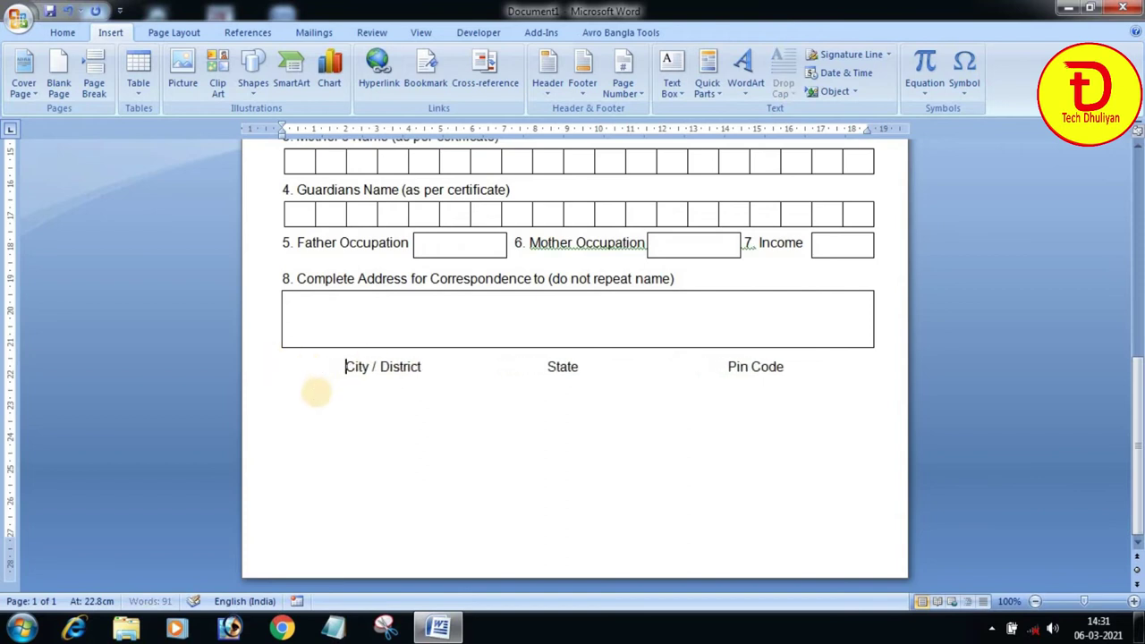
pyautogui.click(848, 379)
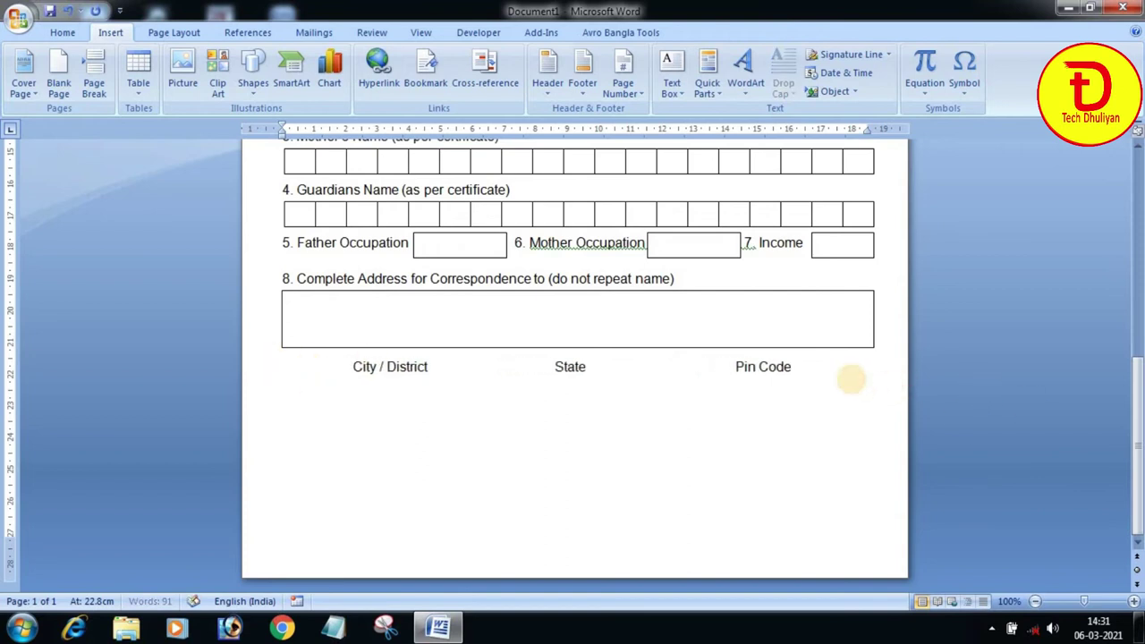
# Copy the Father Occupation box under City / District and widen it to fit
pyautogui.moveTo(483, 248)
pyautogui.mouseDown()
pyautogui.moveTo(495, 259)
pyautogui.moveTo(350, 386)
pyautogui.mouseUp()
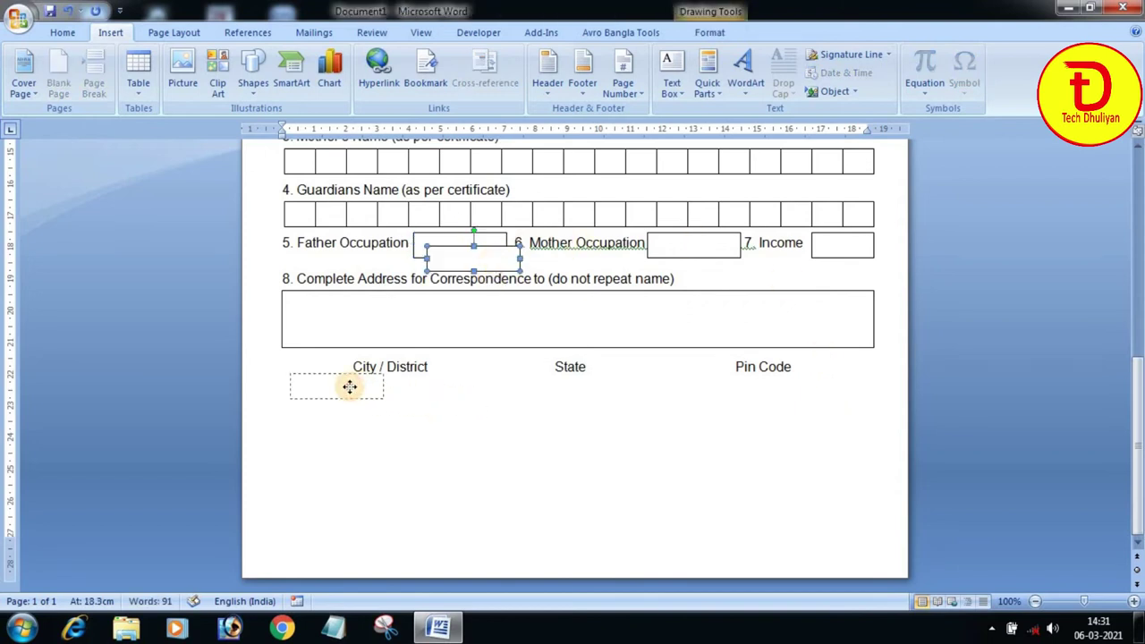
pyautogui.moveTo(350, 387); pyautogui.dragTo(351, 387)
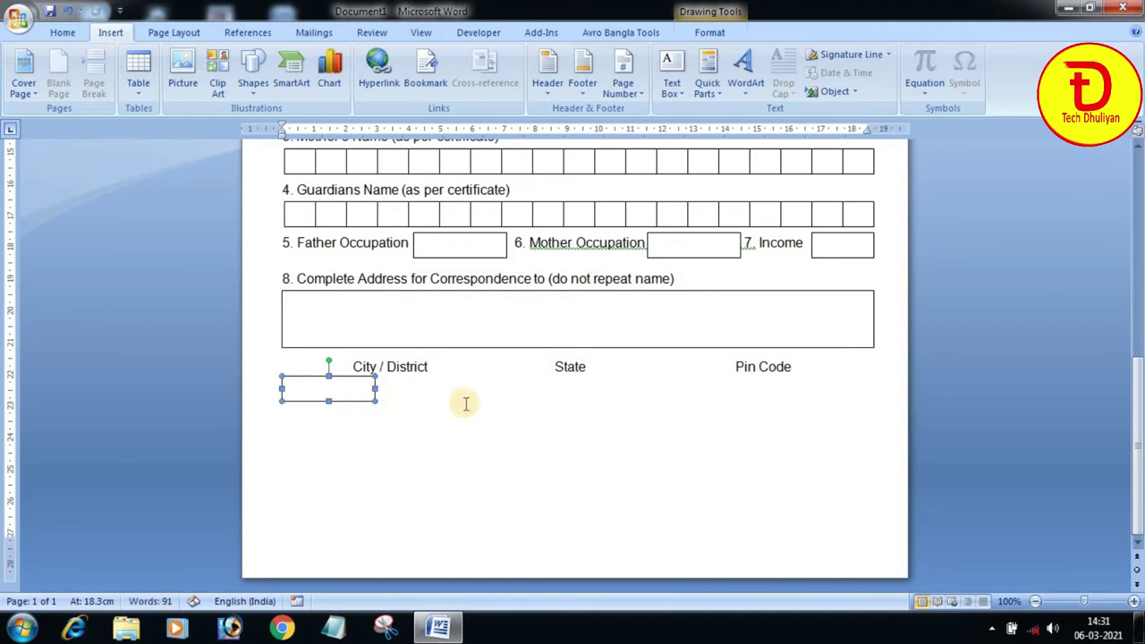
pyautogui.hotkey('ctrl', 'Down')
pyautogui.hotkey('ctrl', 'Right')
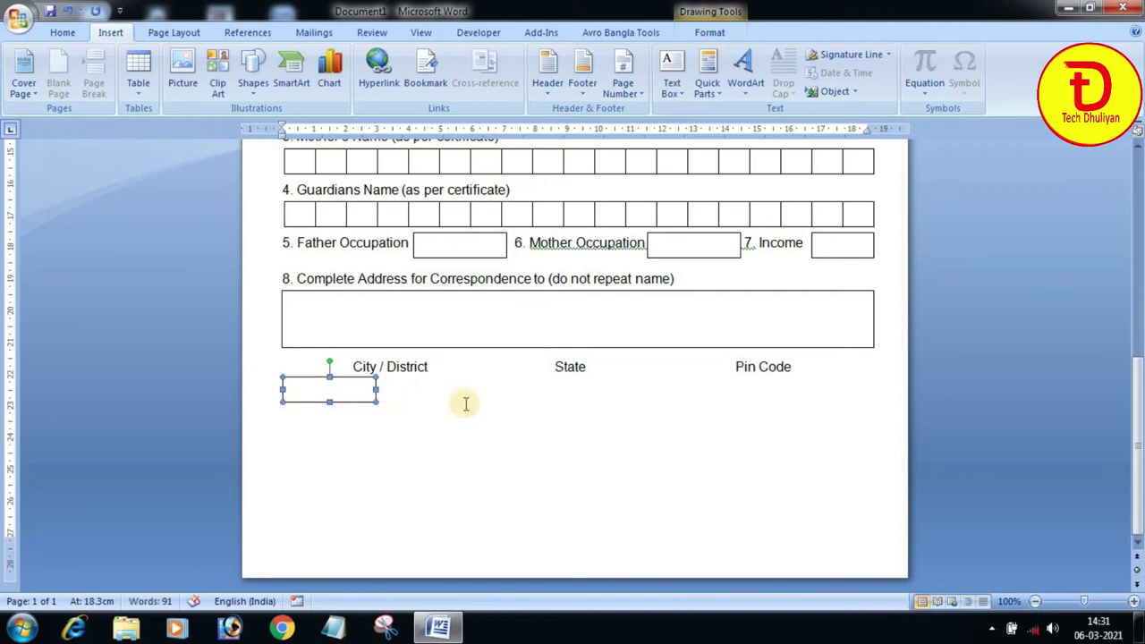
pyautogui.moveTo(377, 389); pyautogui.dragTo(656, 387)
# Place copies of that entry box under State and Pin Code, narrowing the Pin Code box
pyautogui.hotkey('ctrl', 'v')
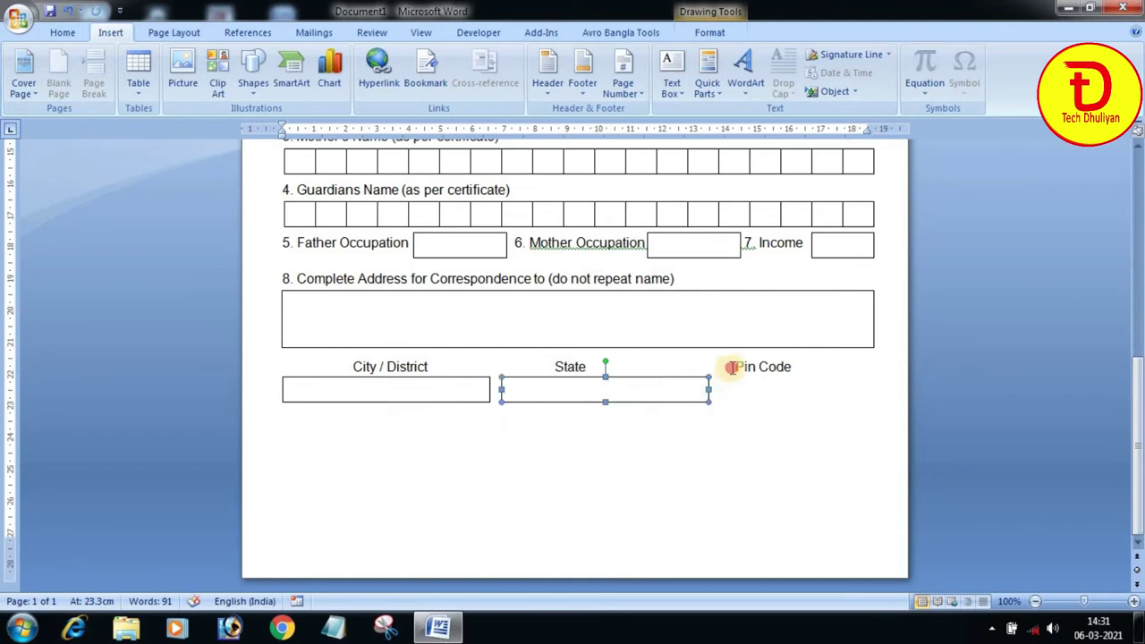
pyautogui.click(732, 367)
pyautogui.hotkey('ctrl', 'v')
pyautogui.moveTo(475, 405); pyautogui.dragTo(832, 387)
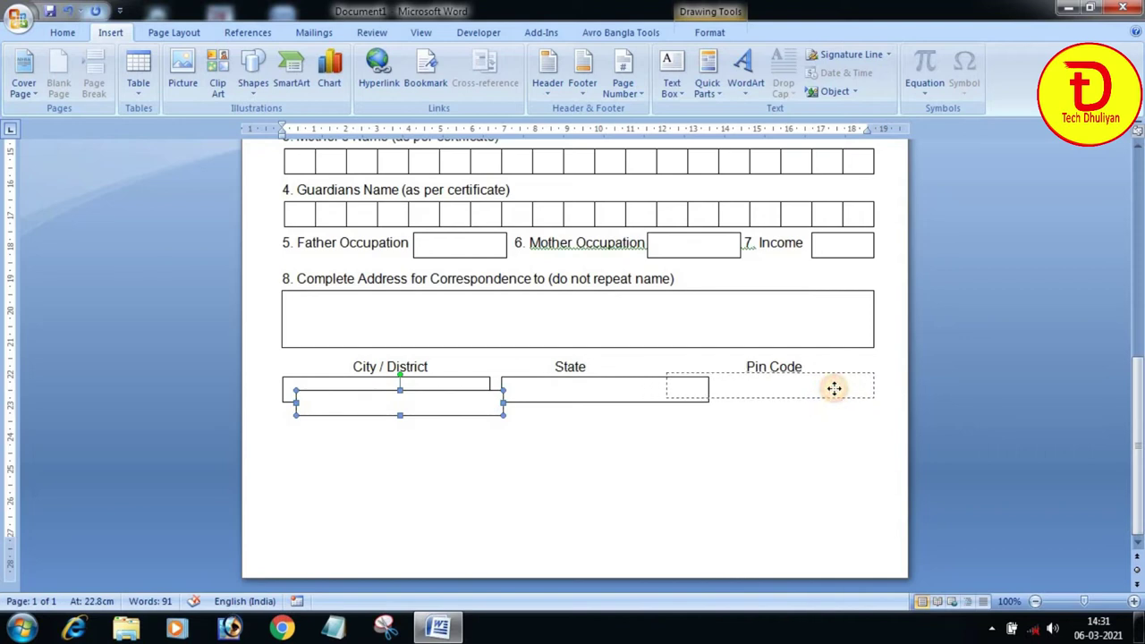
pyautogui.moveTo(832, 387); pyautogui.dragTo(823, 394)
pyautogui.moveTo(668, 391)
pyautogui.mouseDown()
pyautogui.moveTo(730, 391)
pyautogui.moveTo(718, 391)
pyautogui.mouseUp()
pyautogui.click(700, 478)
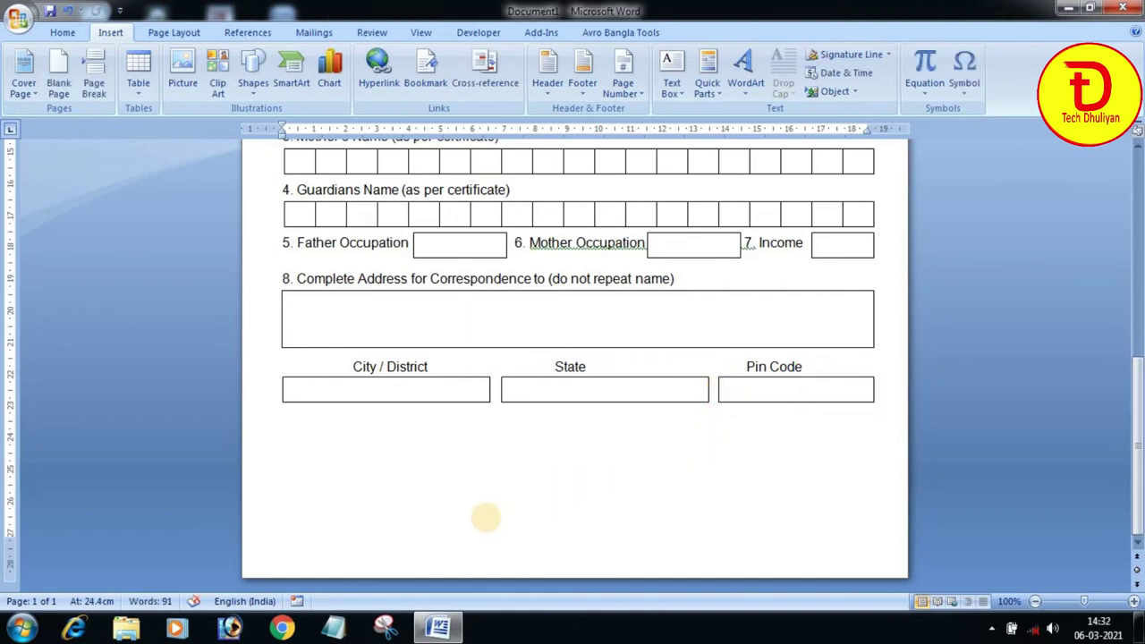
# Lower the address box's bottom edge slightly
pyautogui.click(524, 351)
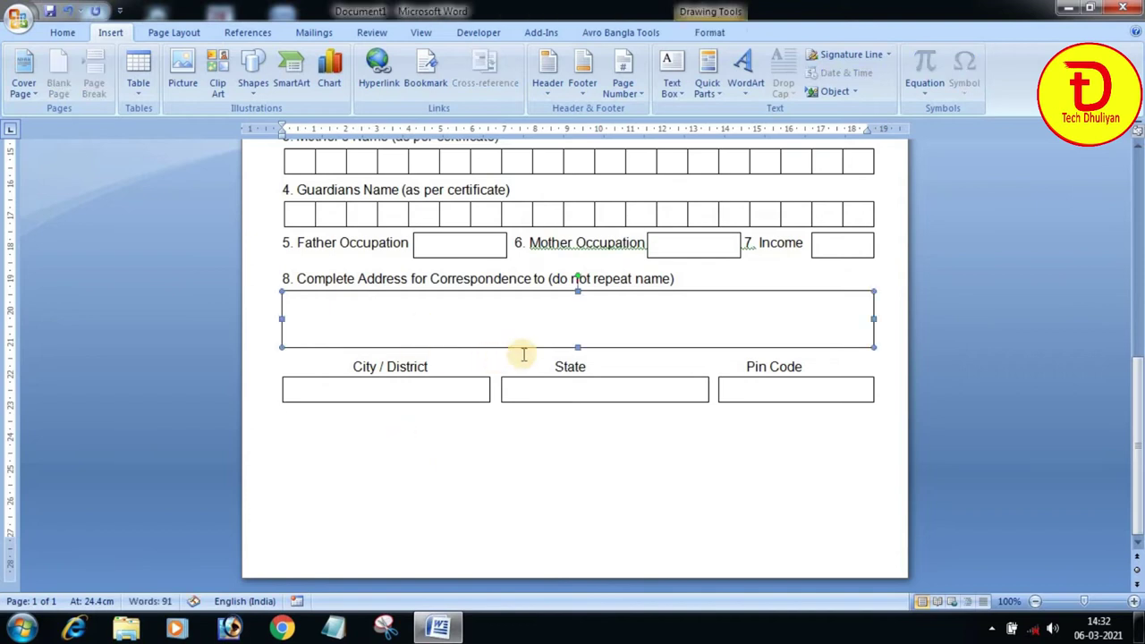
pyautogui.moveTo(578, 348); pyautogui.dragTo(578, 352)
pyautogui.click(457, 478)
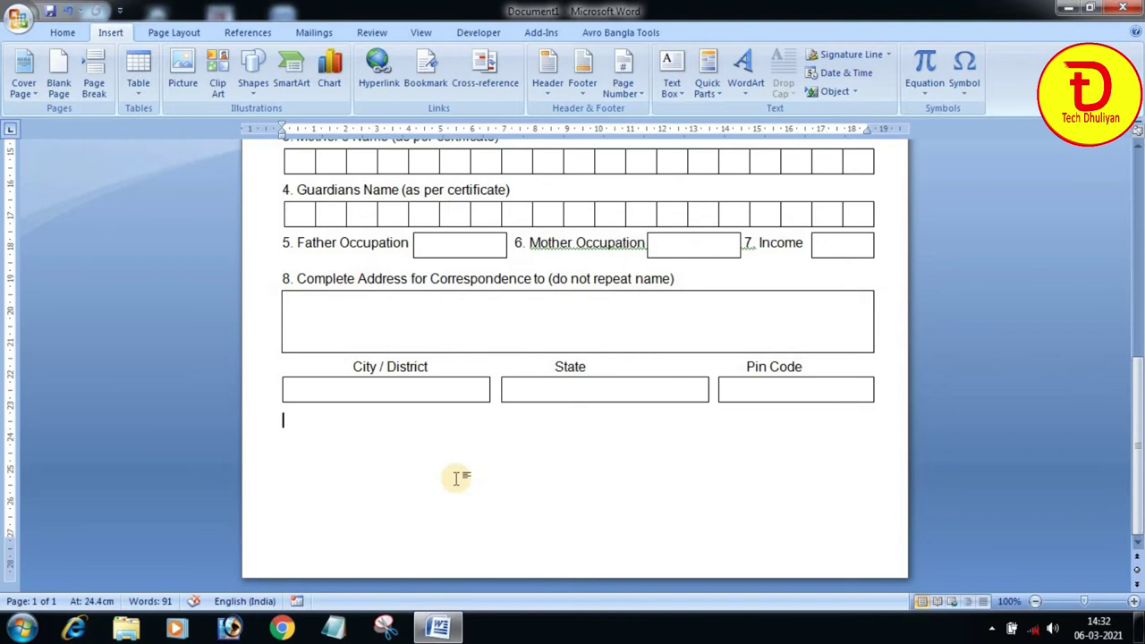
pyautogui.moveTo(15, 539); pyautogui.dragTo(14, 553)
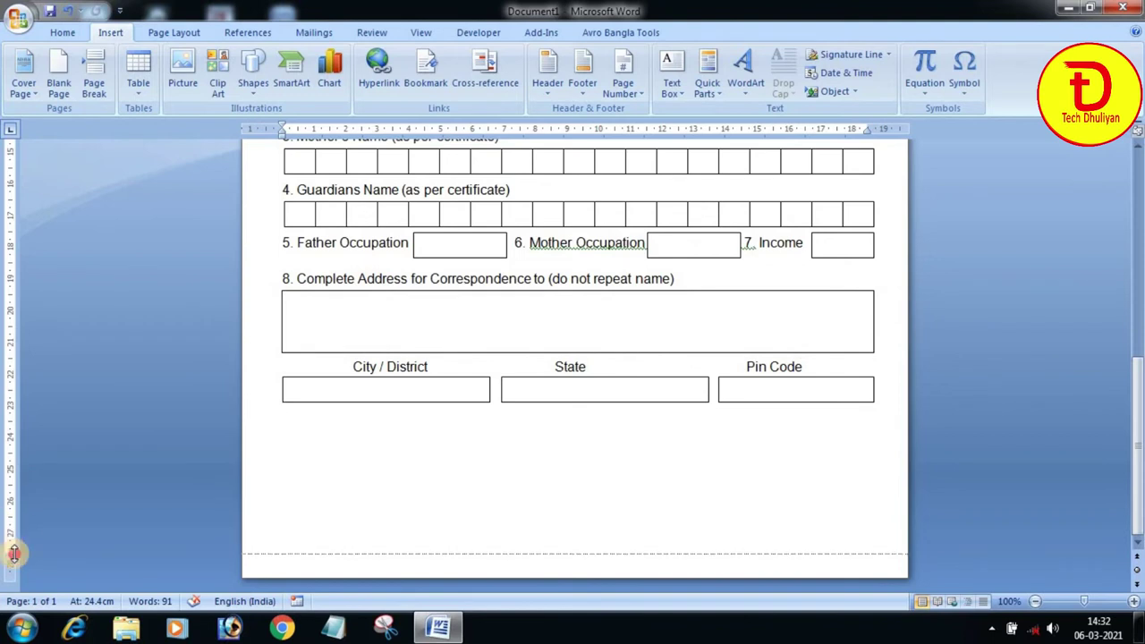
pyautogui.scroll(3, 525, 427)
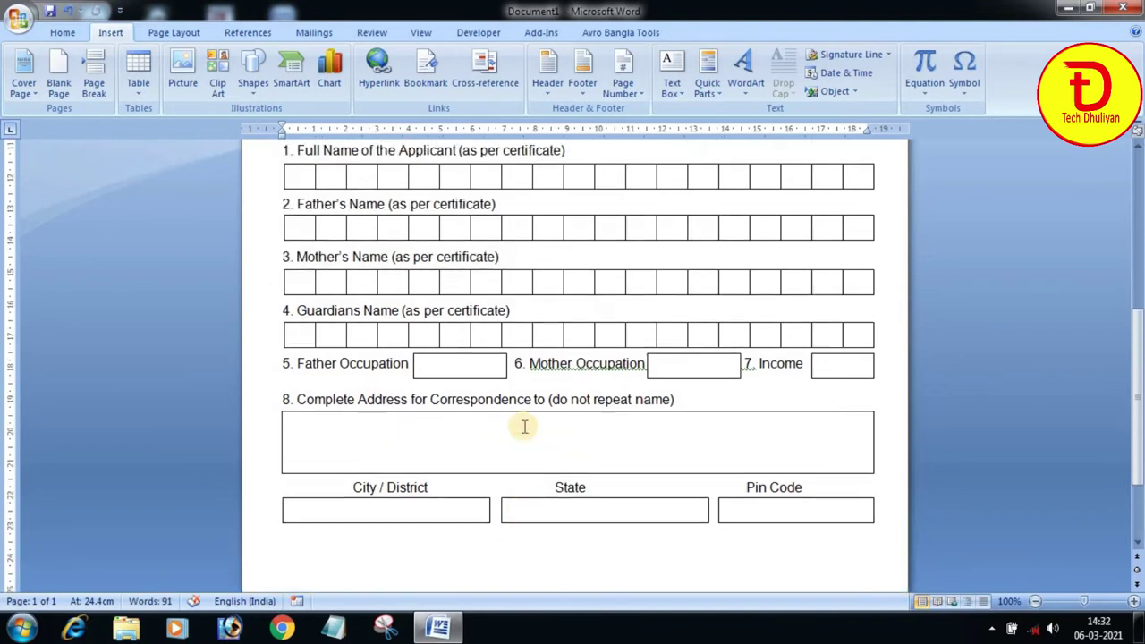
pyautogui.scroll(-1, 525, 427)
# Shrink the empty line below item 5 to font size 8
pyautogui.click(403, 349)
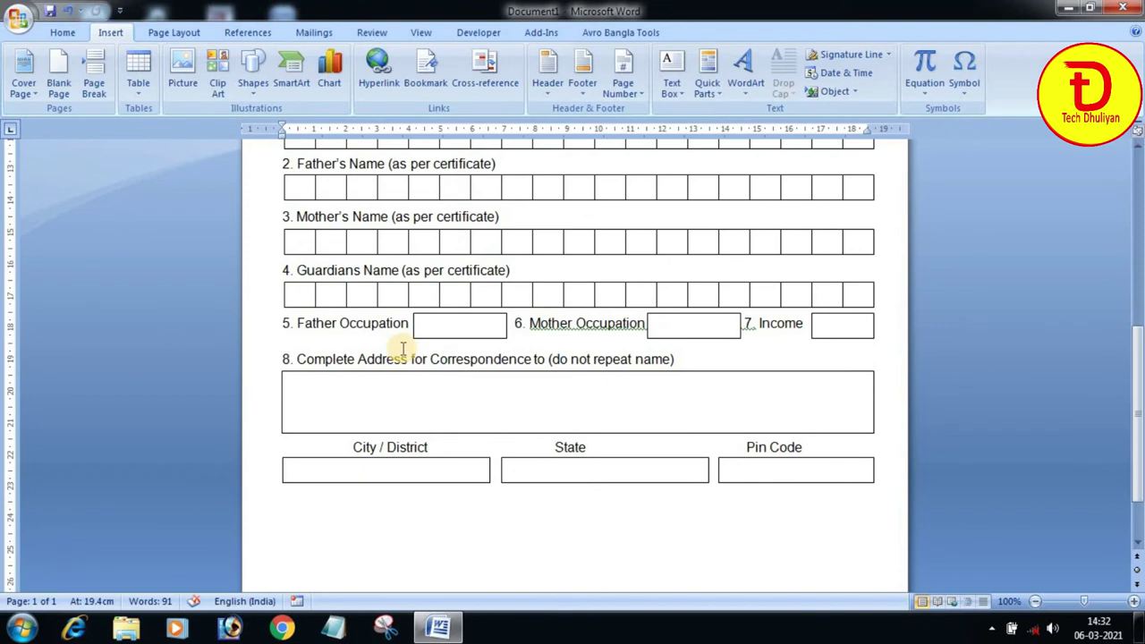
pyautogui.click(278, 341)
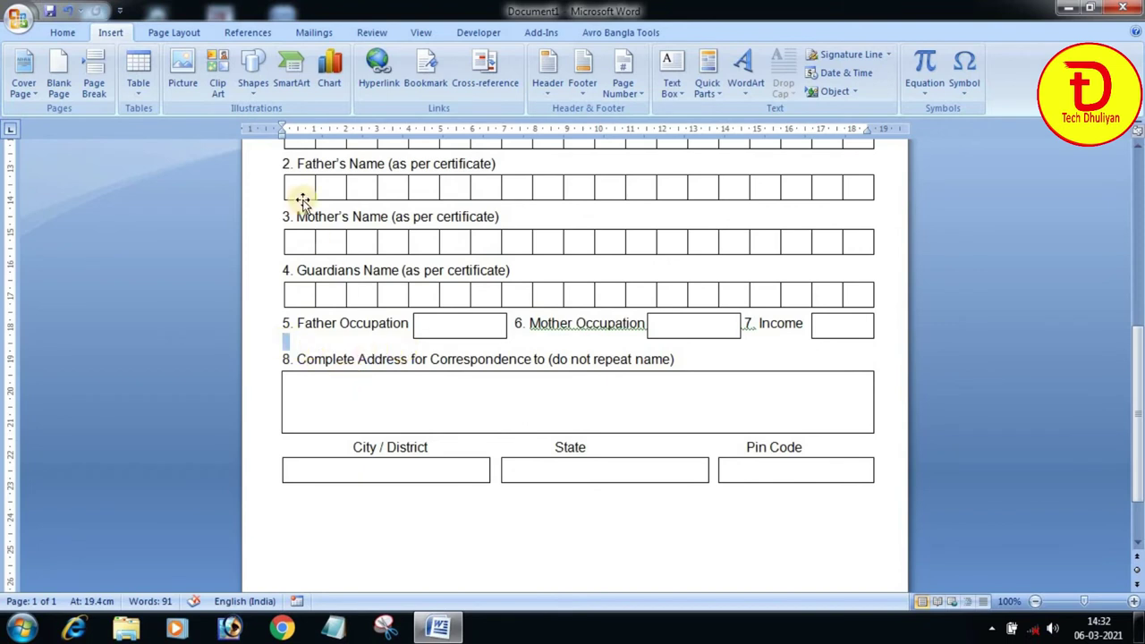
pyautogui.click(63, 32)
pyautogui.click(315, 63)
pyautogui.click(315, 62)
pyautogui.click(315, 63)
pyautogui.click(315, 62)
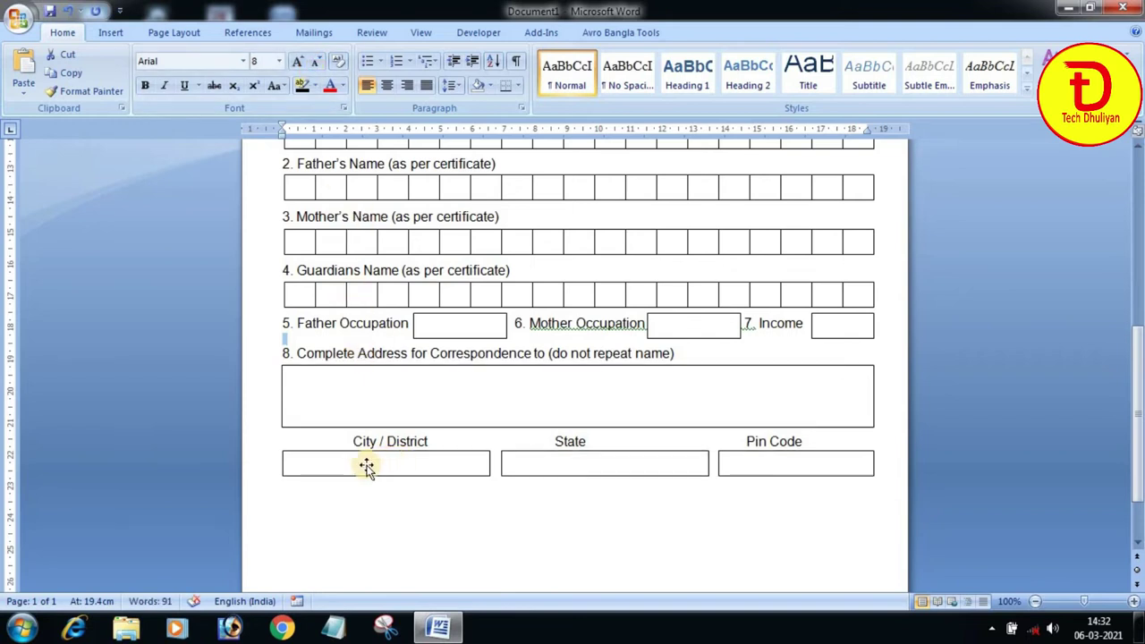
# Shrink the empty line below the address box so the City / State / Pin row moves up
pyautogui.click(289, 427)
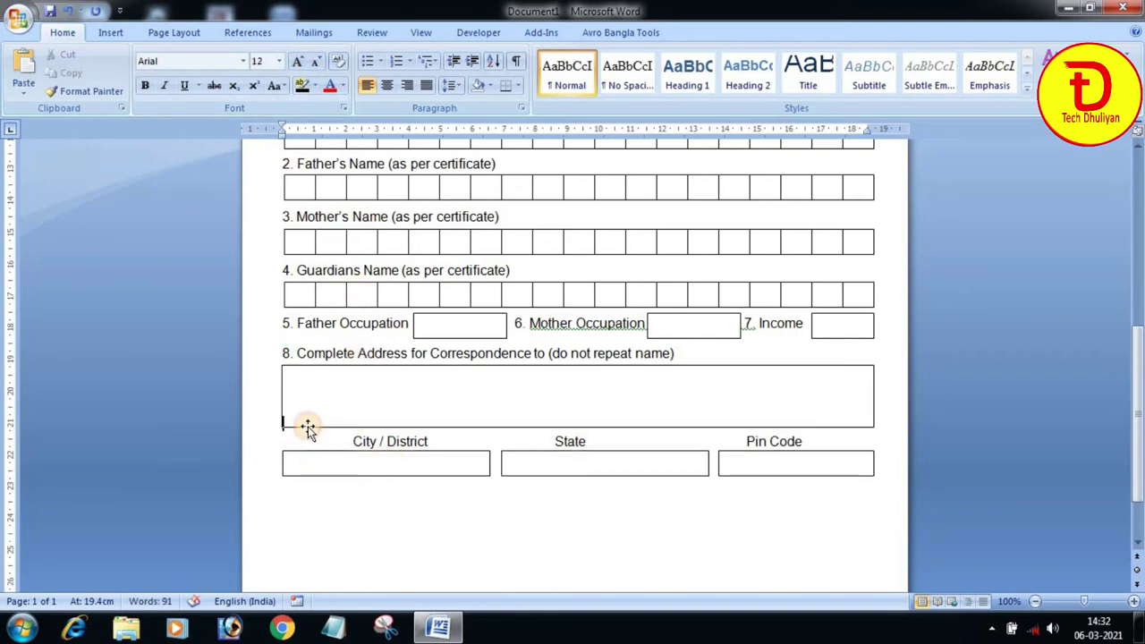
pyautogui.moveTo(283, 424); pyautogui.dragTo(320, 424)
pyautogui.click(315, 63)
pyautogui.click(315, 63)
pyautogui.click(382, 516)
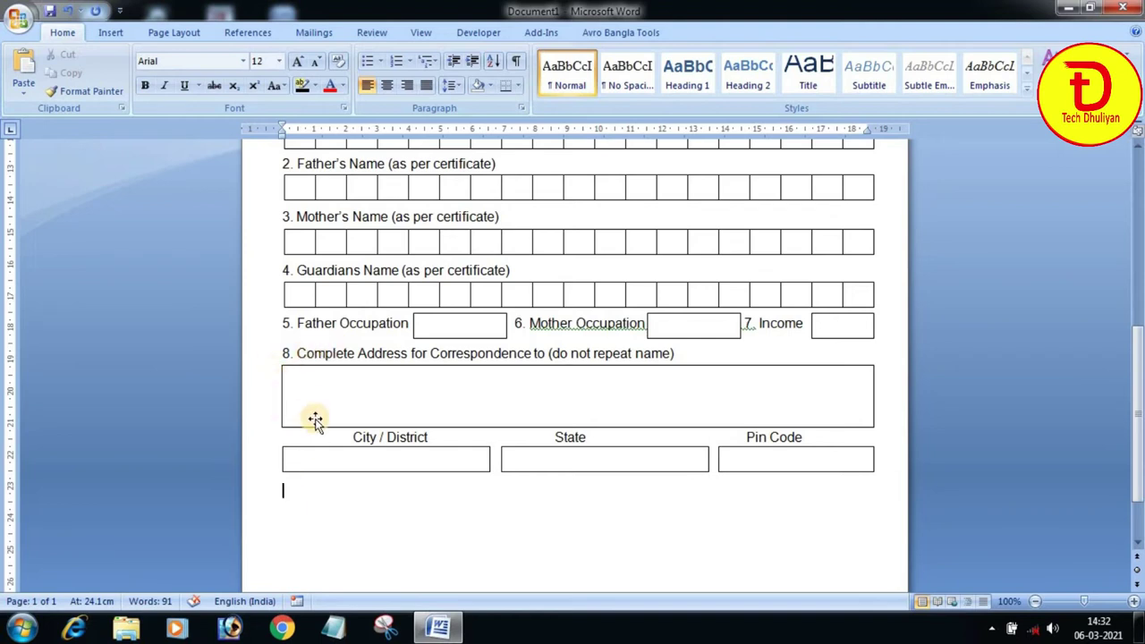
# Type '9. Date of Birth:' and copy eight Guardians Name character boxes after it
pyautogui.write('9.')
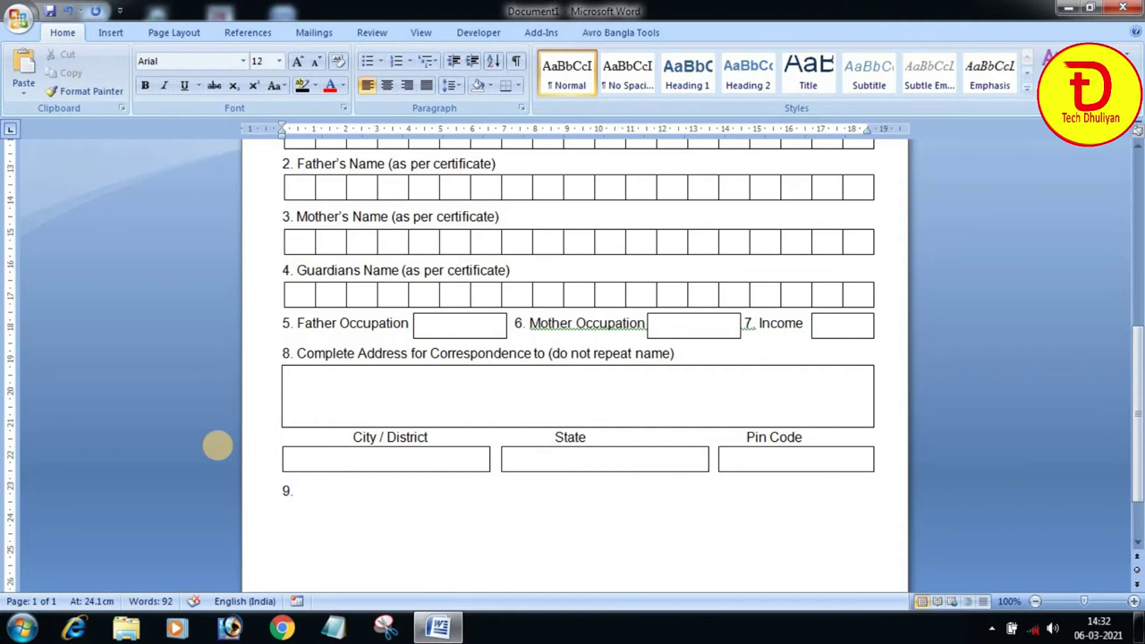
pyautogui.write('e')
pyautogui.write('Bi')
pyautogui.write('th:')
pyautogui.click(316, 295)
pyautogui.keyDown('shift'); pyautogui.click(331, 295); pyautogui.keyUp('shift')
pyautogui.keyDown('shift'); pyautogui.click(362, 295); pyautogui.keyUp('shift')
pyautogui.keyDown('shift'); pyautogui.click(394, 295); pyautogui.keyUp('shift')
pyautogui.keyDown('shift'); pyautogui.click(425, 295); pyautogui.keyUp('shift')
pyautogui.keyDown('shift'); pyautogui.click(456, 296); pyautogui.keyUp('shift')
pyautogui.keyDown('shift'); pyautogui.click(488, 295); pyautogui.keyUp('shift')
pyautogui.keyDown('shift'); pyautogui.click(519, 295); pyautogui.keyUp('shift')
pyautogui.moveTo(459, 301); pyautogui.dragTo(552, 496)
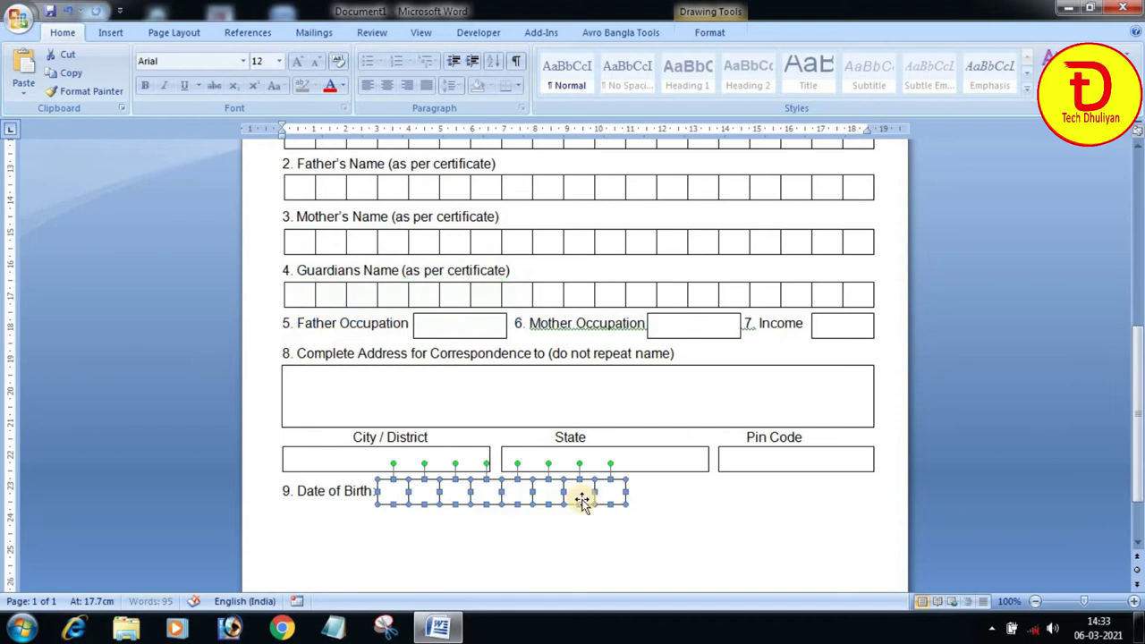
pyautogui.click(663, 501)
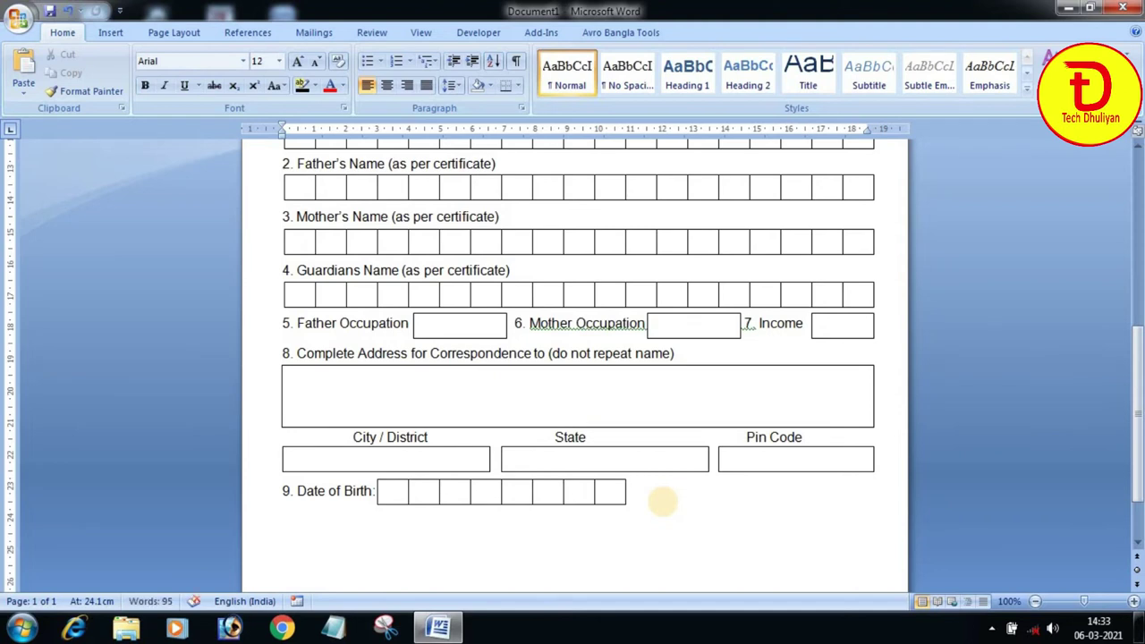
# Add a 'Mobile No:' label with an entry box stretched to the right margin, then start a new line
pyautogui.write('Mobile No:')
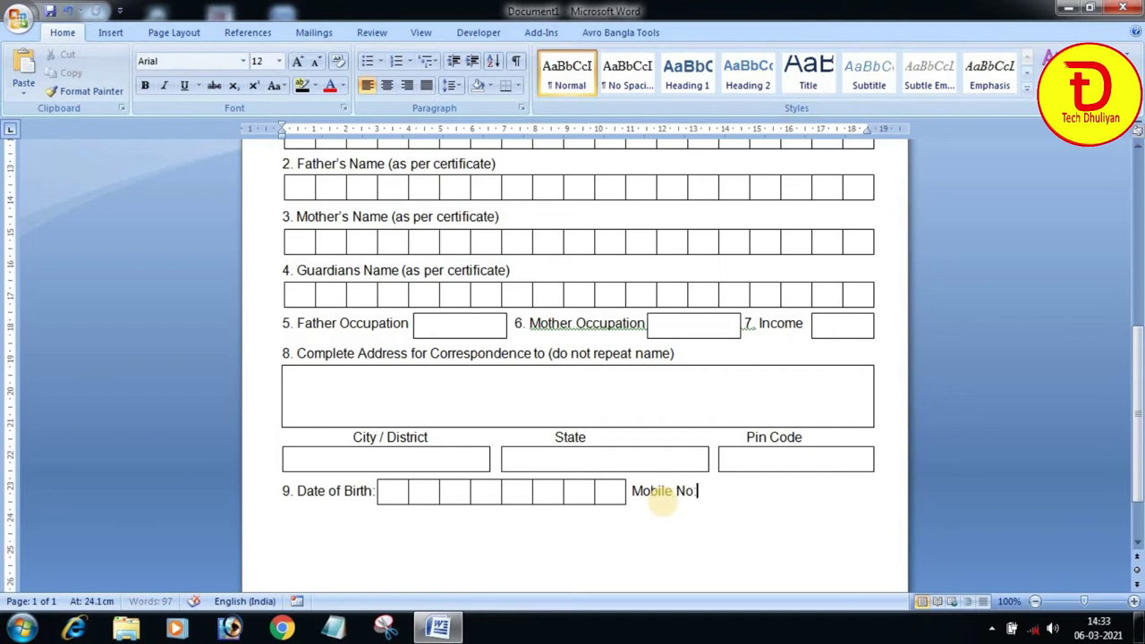
pyautogui.click(612, 493)
pyautogui.moveTo(613, 504)
pyautogui.mouseDown()
pyautogui.moveTo(626, 516)
pyautogui.moveTo(721, 489)
pyautogui.moveTo(874, 488)
pyautogui.mouseUp()
pyautogui.click(757, 554)
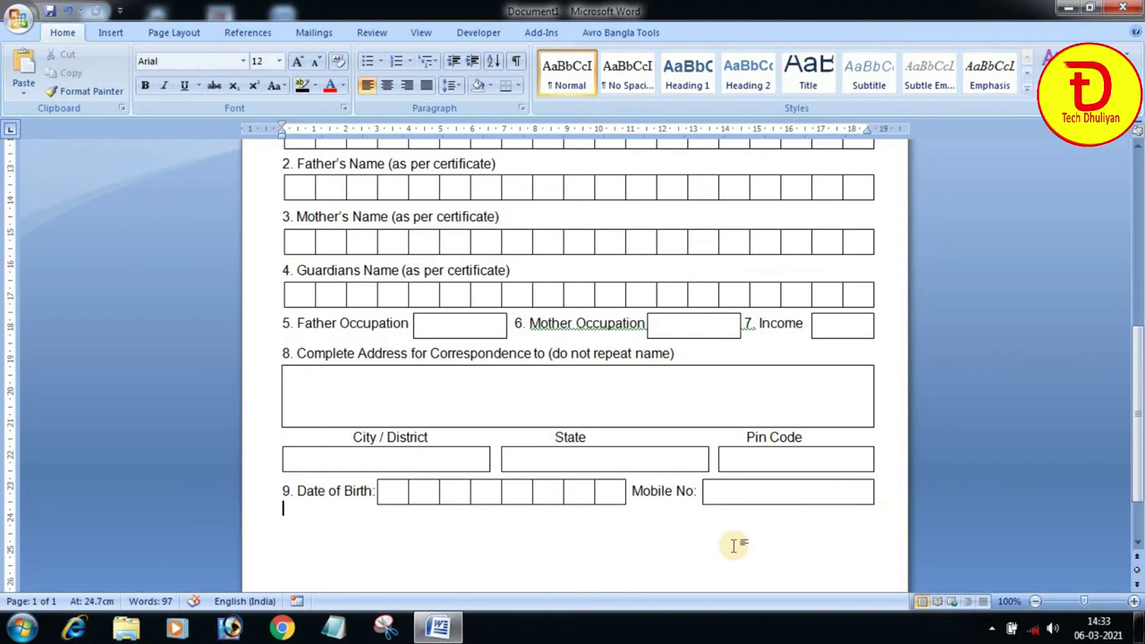
pyautogui.press('Return')
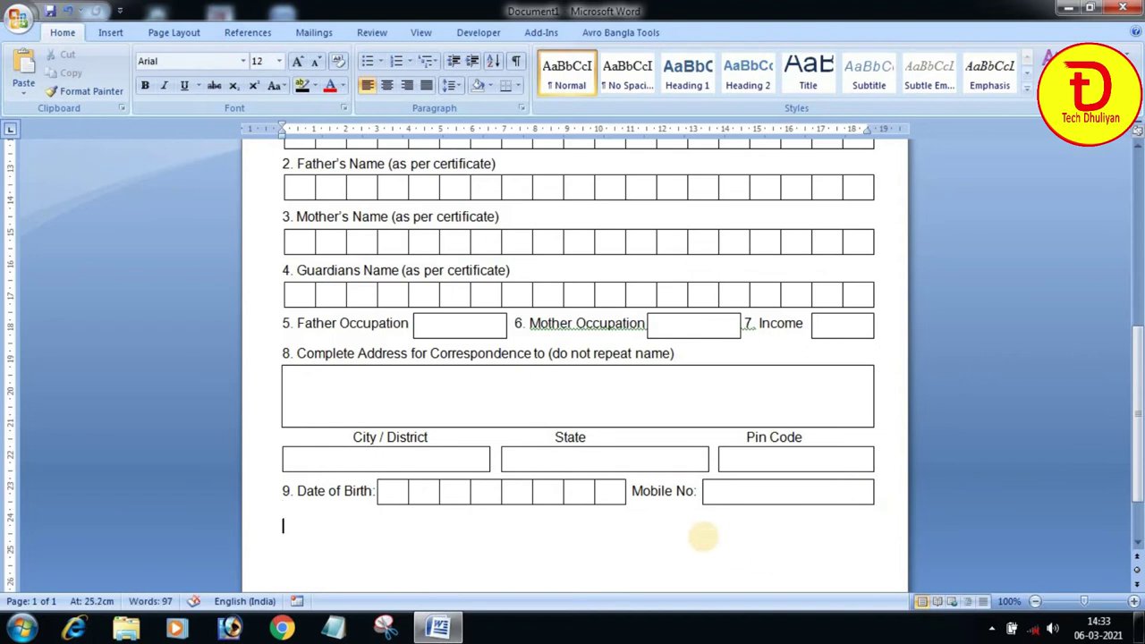
# Type a new row with '10. Gender', 'Marital Status:' and 'Qualification' labels
pyautogui.write('10')
pyautogui.scroll(-2, 656, 509)
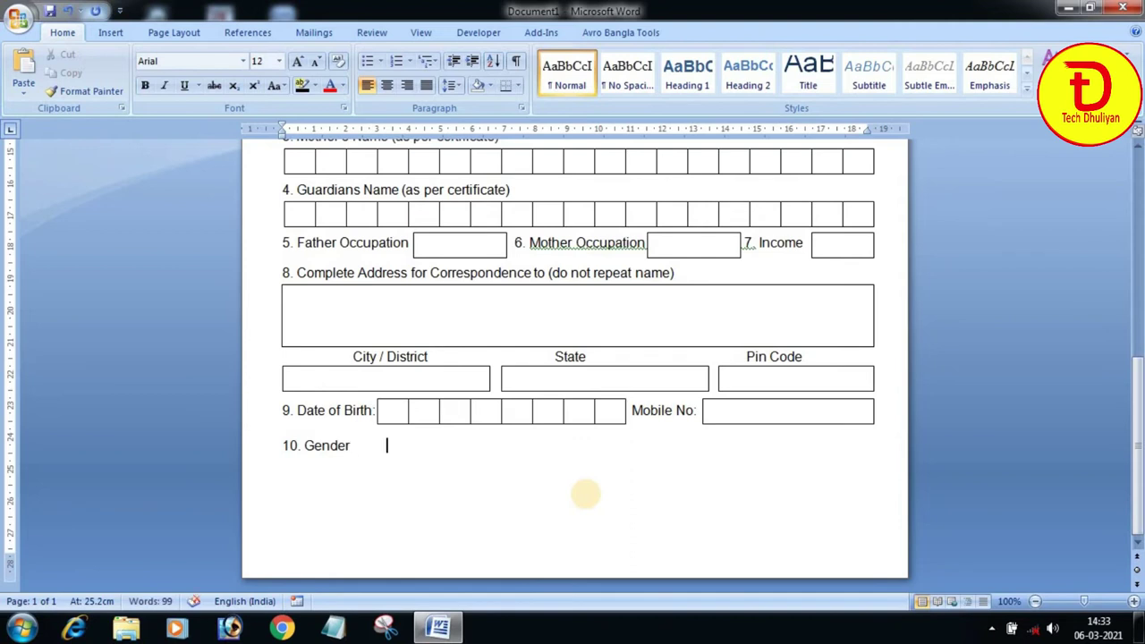
pyautogui.write('11. Mar')
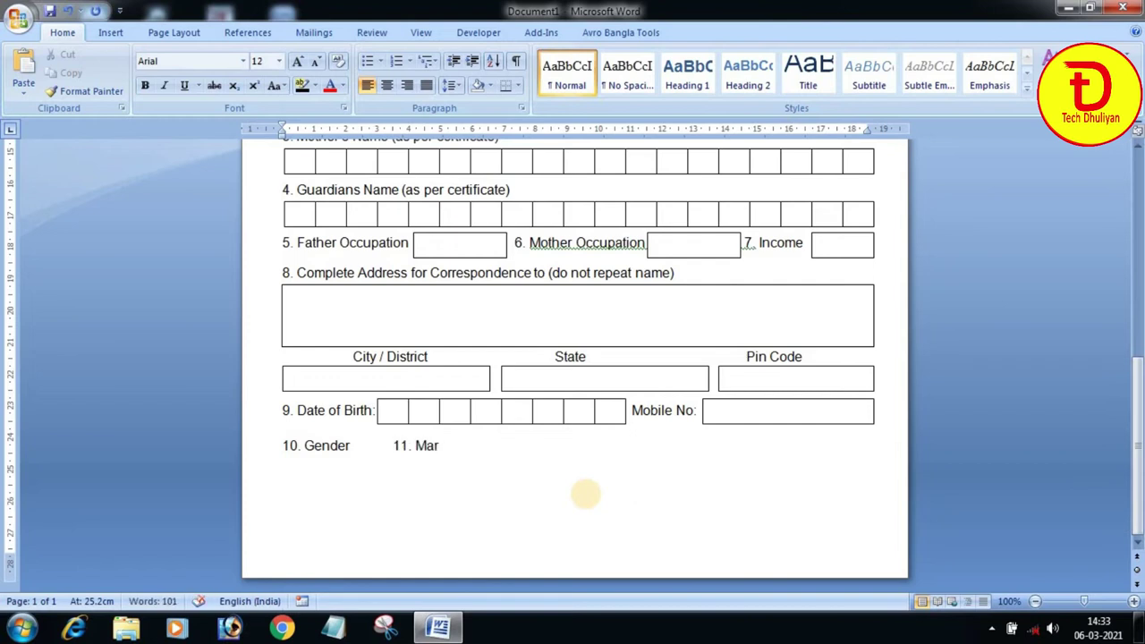
pyautogui.write('ita')
pyautogui.write('Qualification')
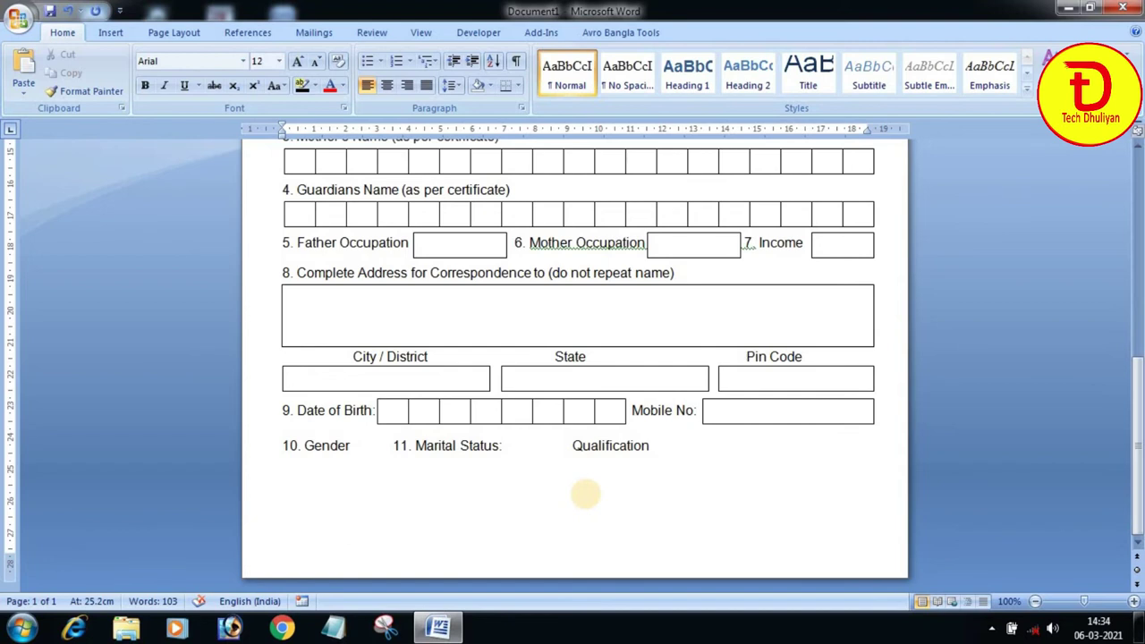
# Delete the extra blank line under Course Name
pyautogui.scroll(4, 514, 450)
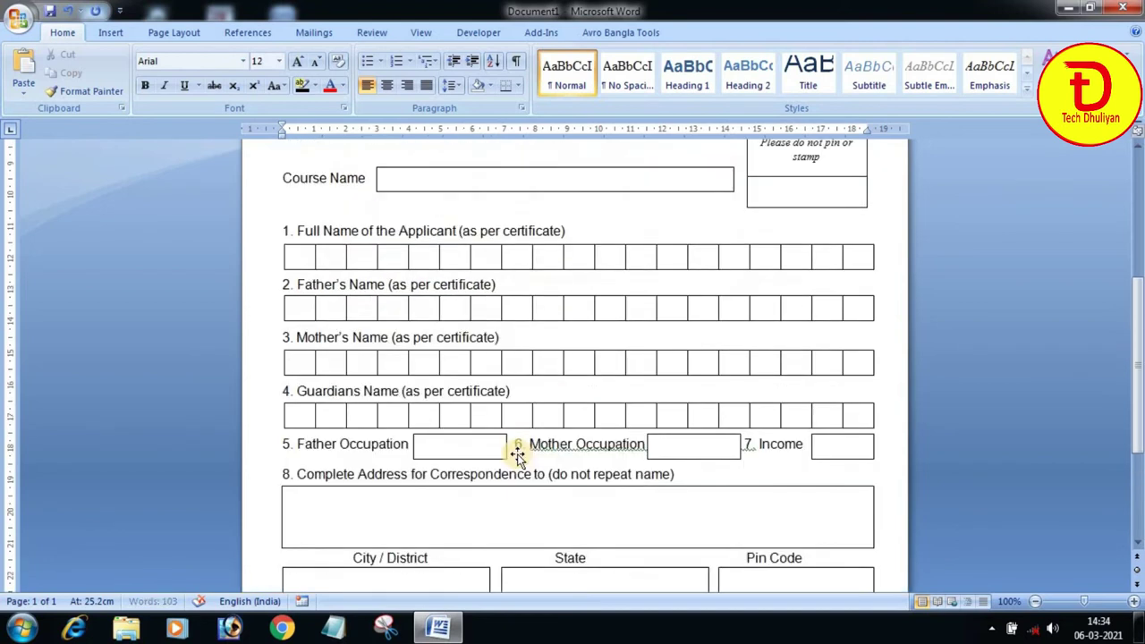
pyautogui.scroll(3, 439, 391)
pyautogui.click(312, 369)
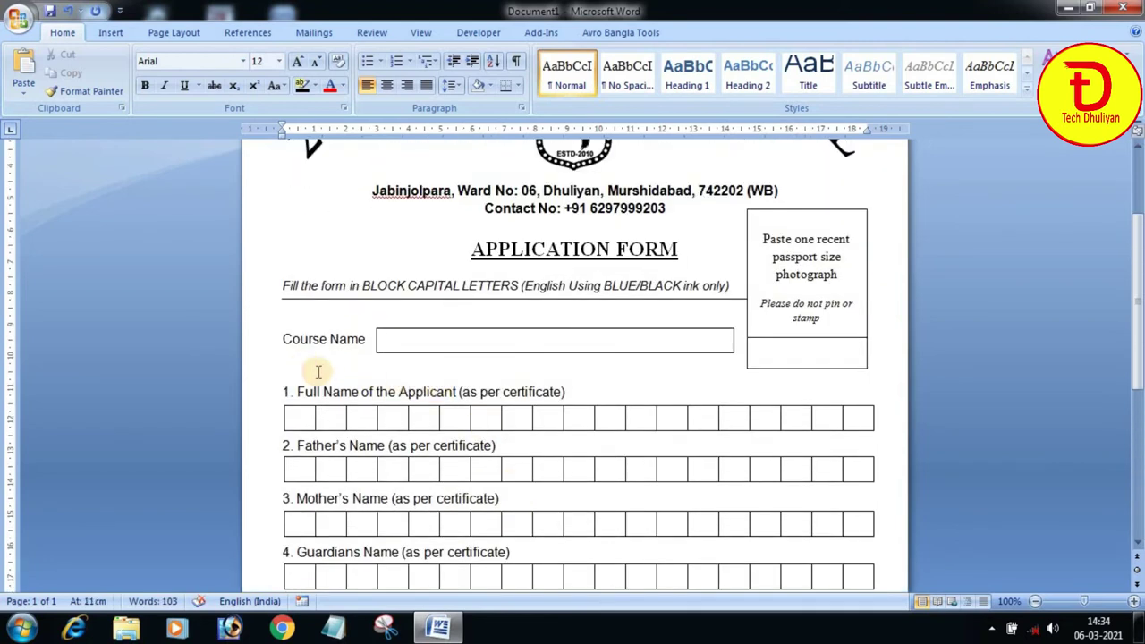
pyautogui.press('BackSpace')
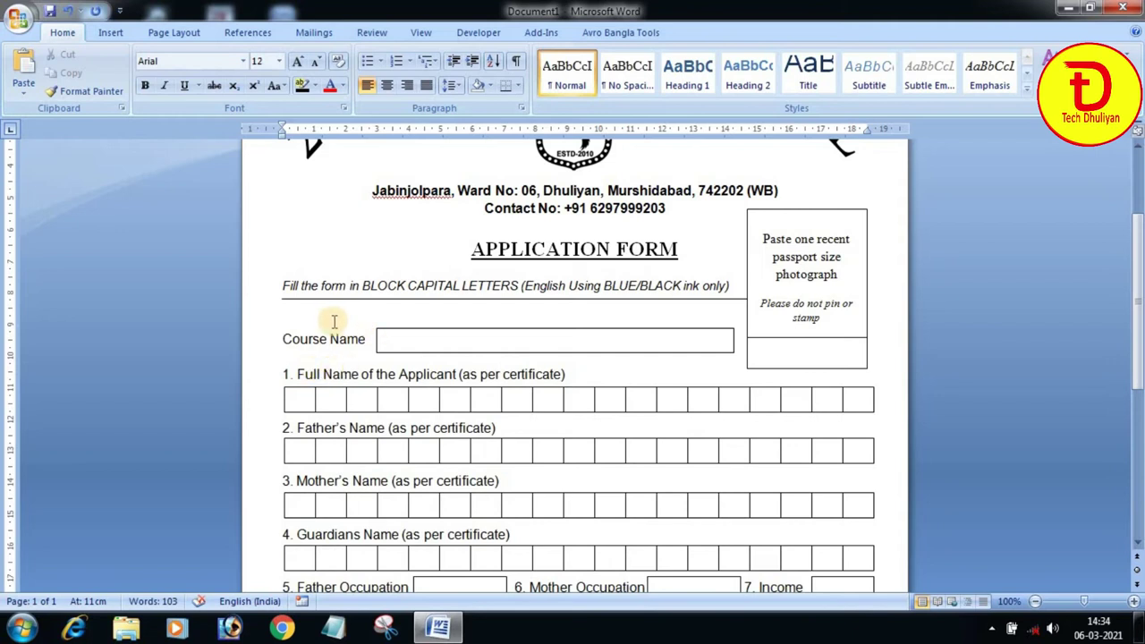
pyautogui.scroll(-5, 460, 358)
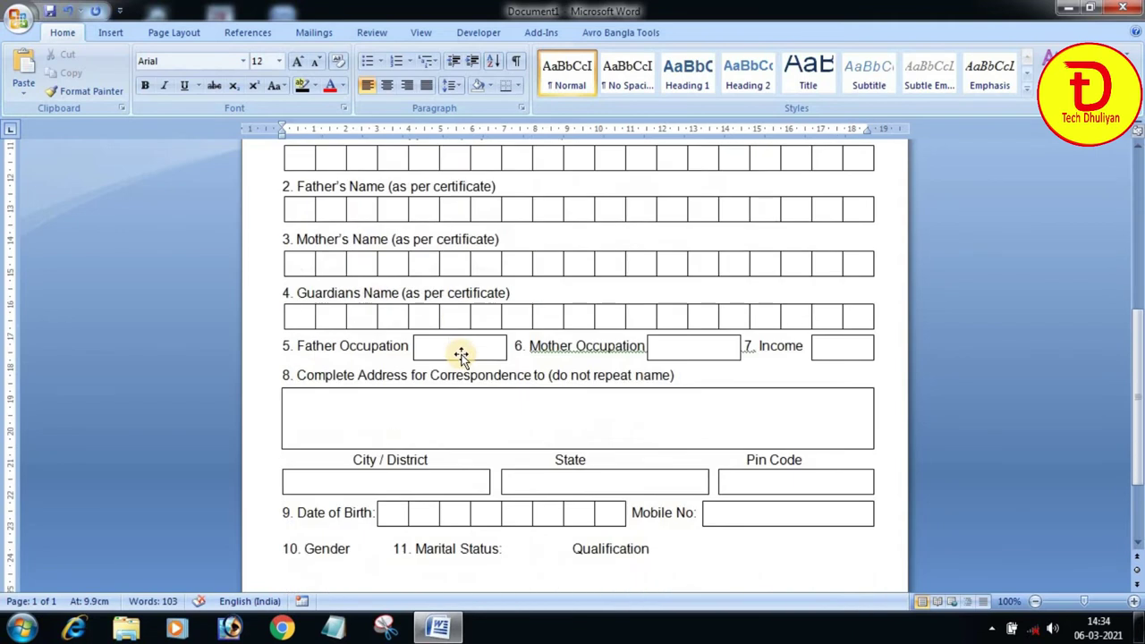
pyautogui.scroll(-2, 459, 358)
# Copy a Date of Birth box beside Gender and number Marital Status as 11
pyautogui.click(426, 463)
pyautogui.click(720, 439)
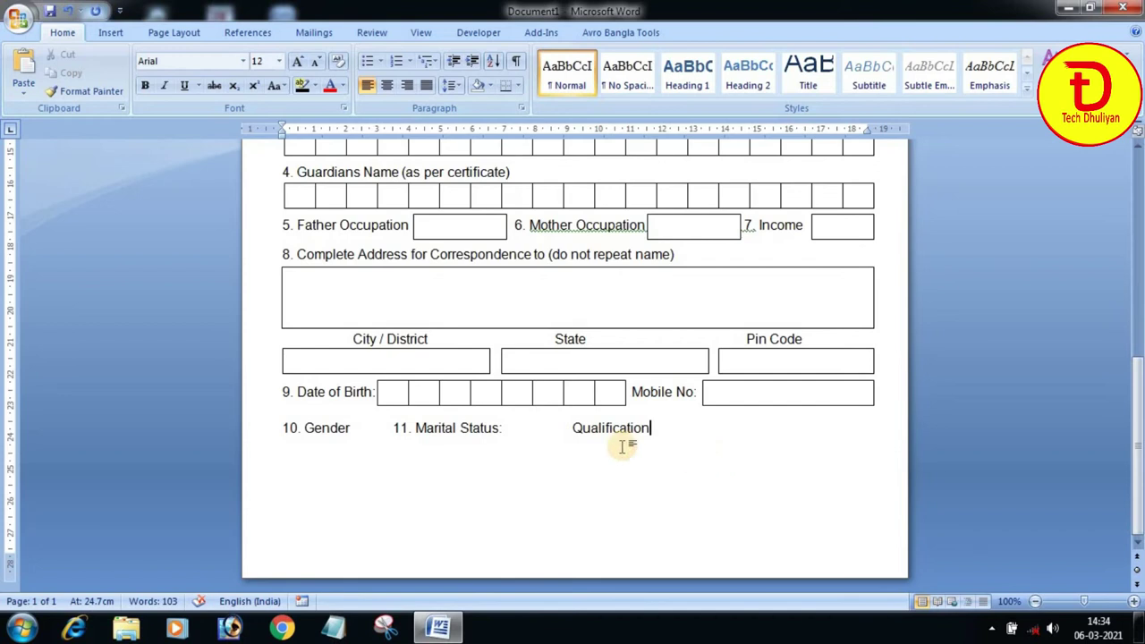
pyautogui.moveTo(403, 402); pyautogui.dragTo(369, 430)
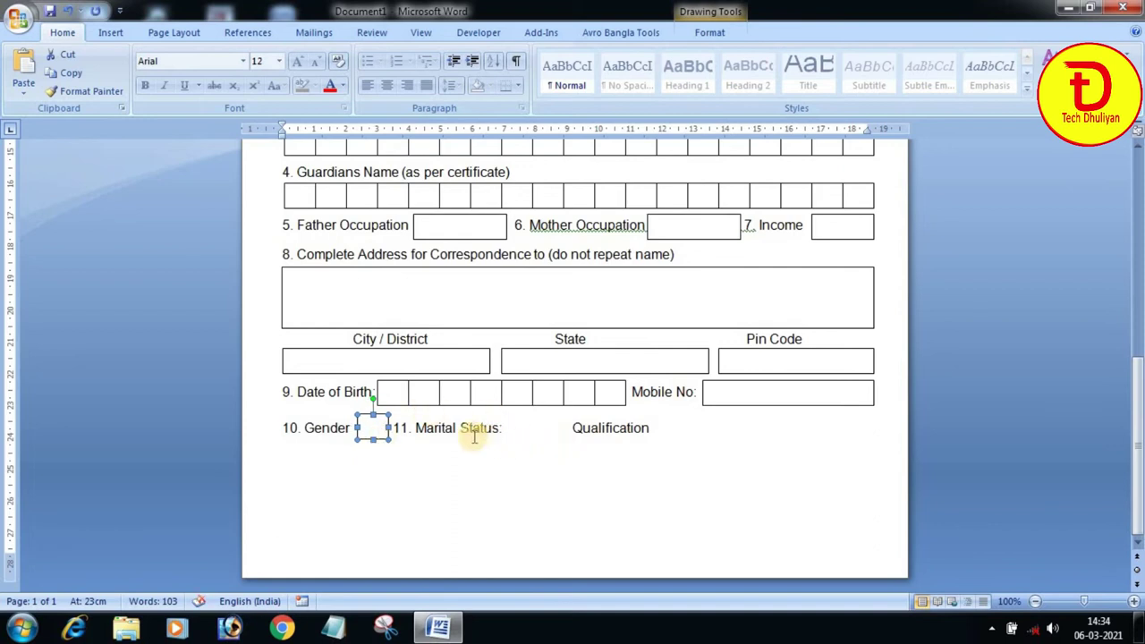
pyautogui.click(399, 429)
pyautogui.write('11.')
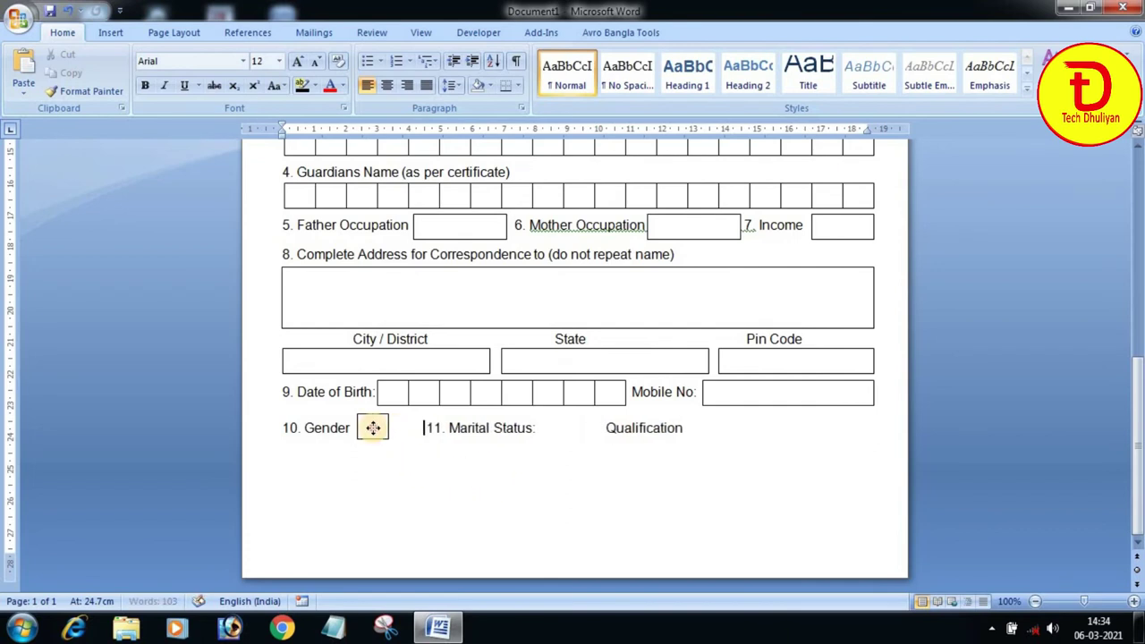
# Widen the answer box beside Gender
pyautogui.click(373, 427)
pyautogui.moveTo(390, 427); pyautogui.dragTo(424, 428)
pyautogui.click(427, 431)
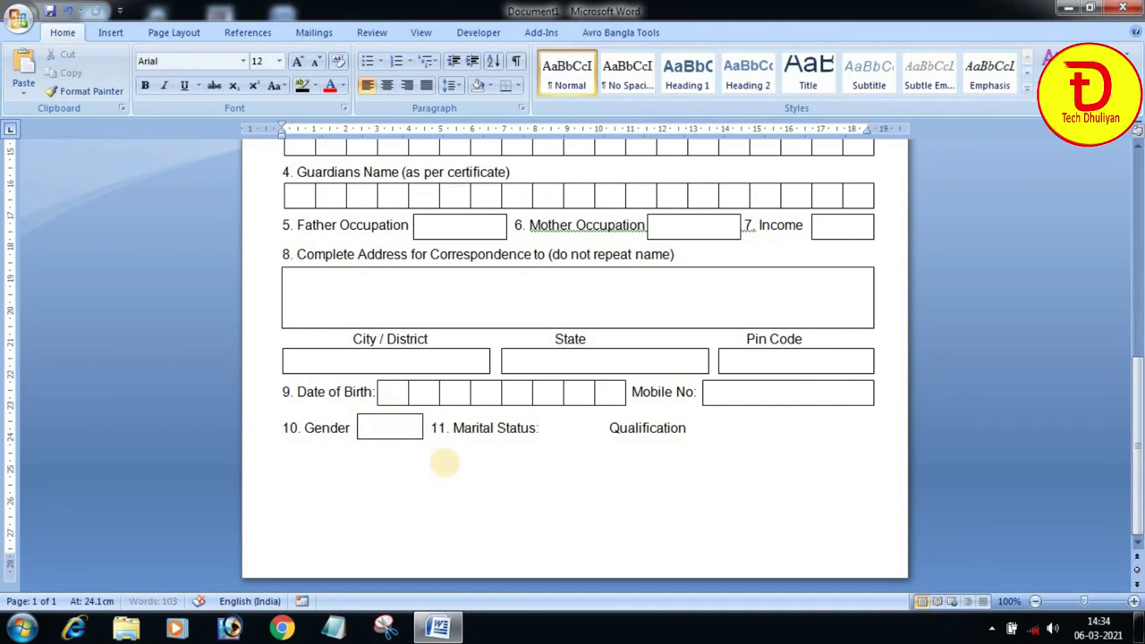
pyautogui.click(404, 429)
pyautogui.moveTo(423, 428); pyautogui.dragTo(440, 427)
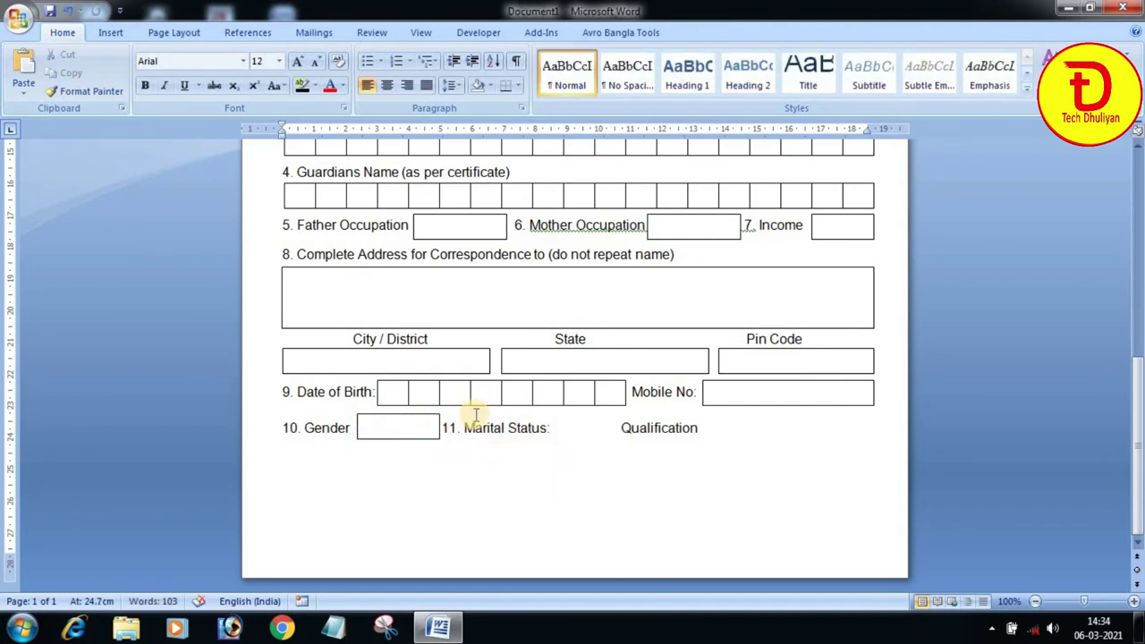
# Put copies of the answer box beside Marital Status and the renumbered 12. Qualification
pyautogui.hotkey('ctrl', 'd')
pyautogui.moveTo(408, 447); pyautogui.dragTo(590, 436)
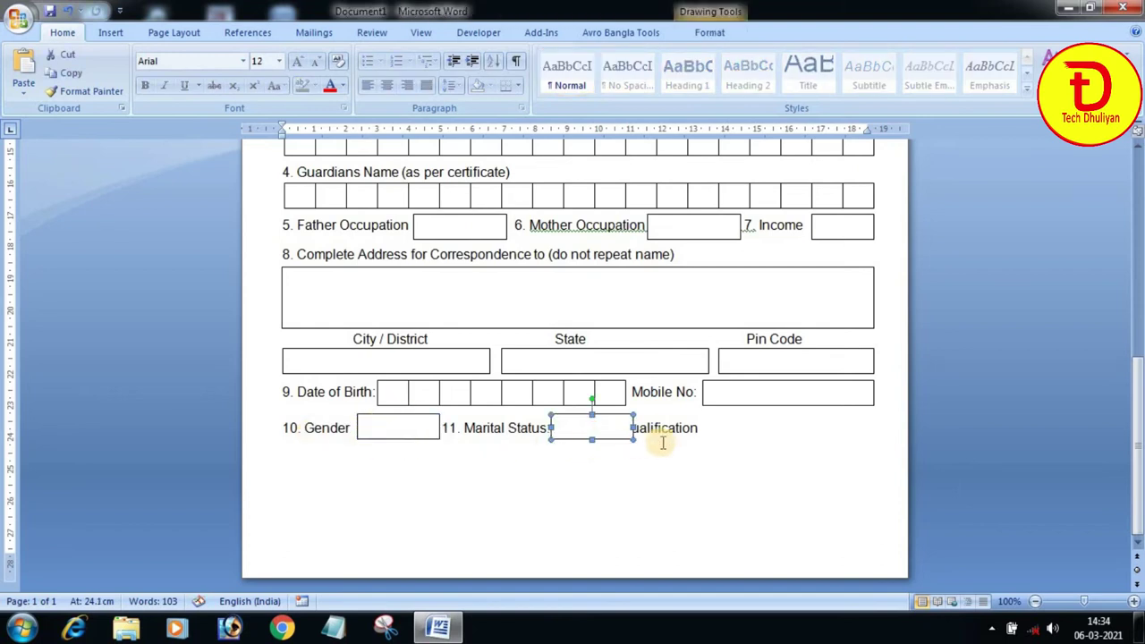
pyautogui.click(601, 475)
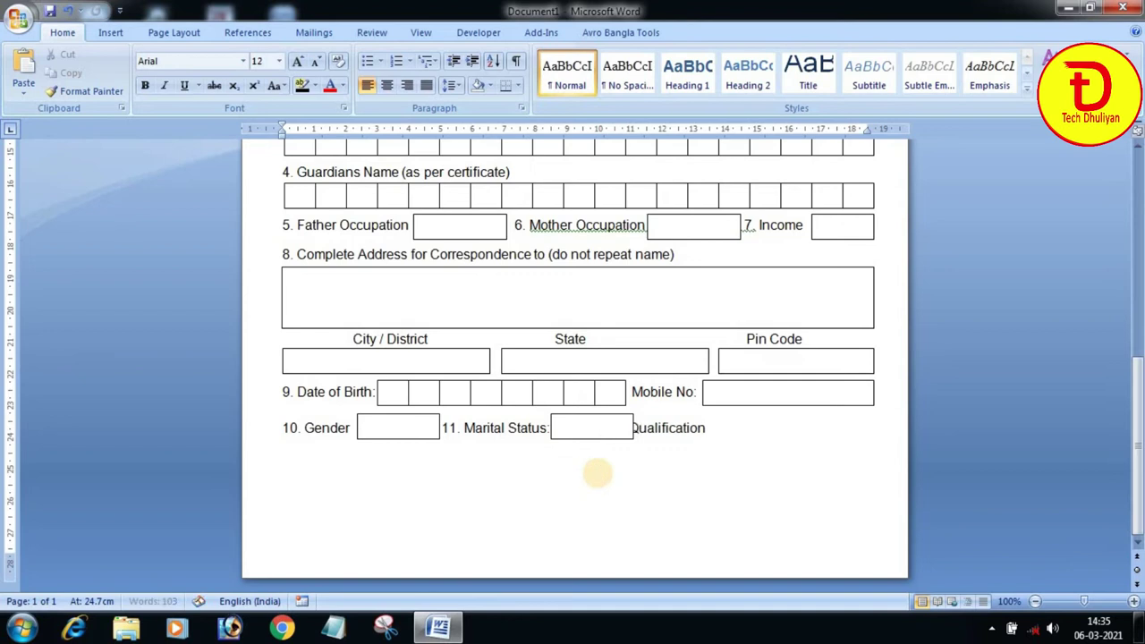
pyautogui.click(640, 429)
pyautogui.write('12.')
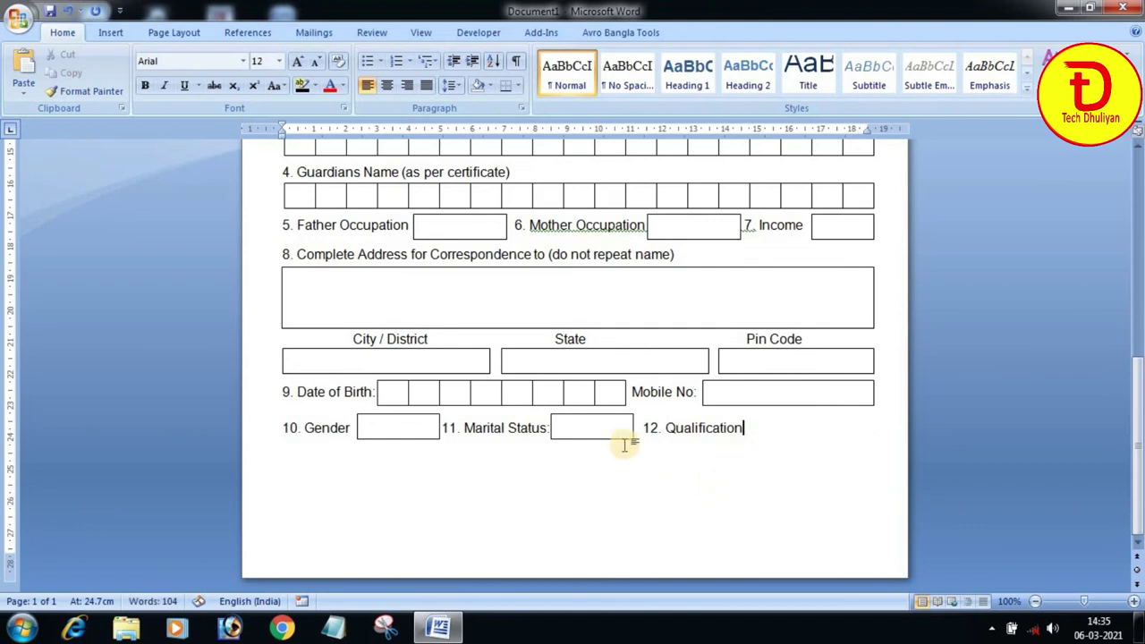
pyautogui.hotkey('ctrl', 'v')
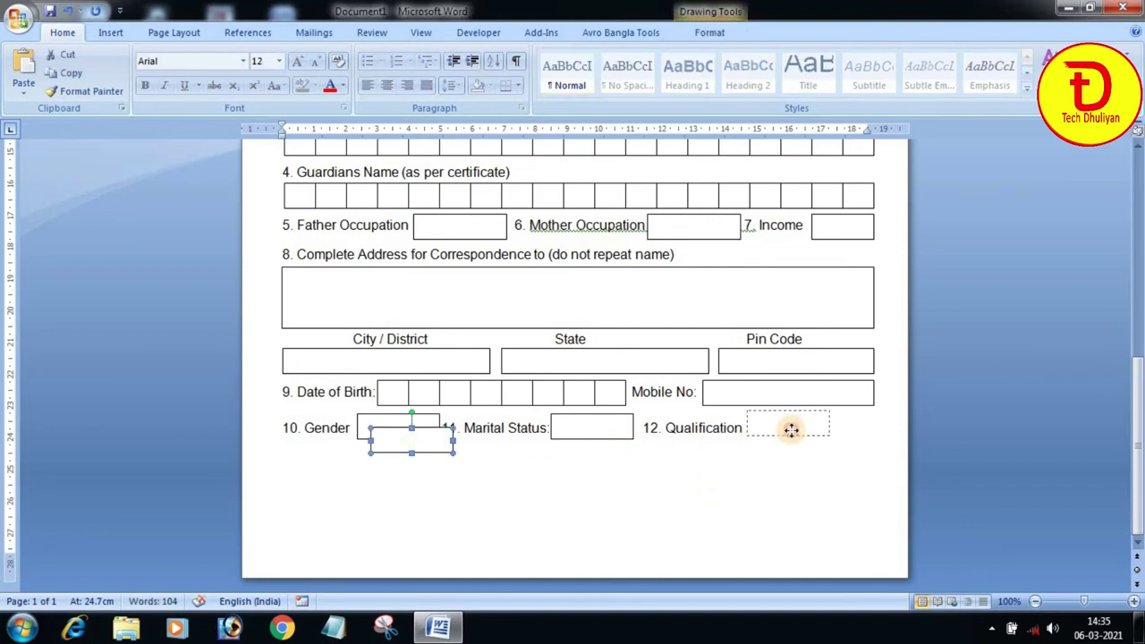
pyautogui.moveTo(803, 433)
pyautogui.mouseDown()
pyautogui.moveTo(791, 427)
pyautogui.moveTo(871, 428)
pyautogui.mouseUp()
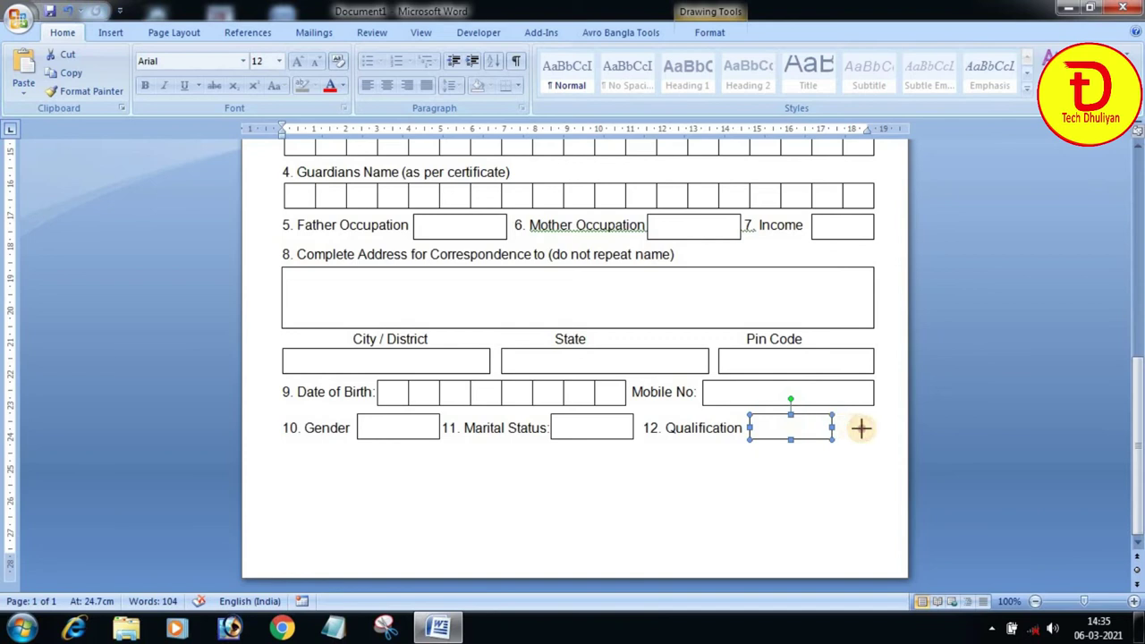
# Add a small checkbox square at the start of the line below Gender, sized and aligned
pyautogui.click(736, 469)
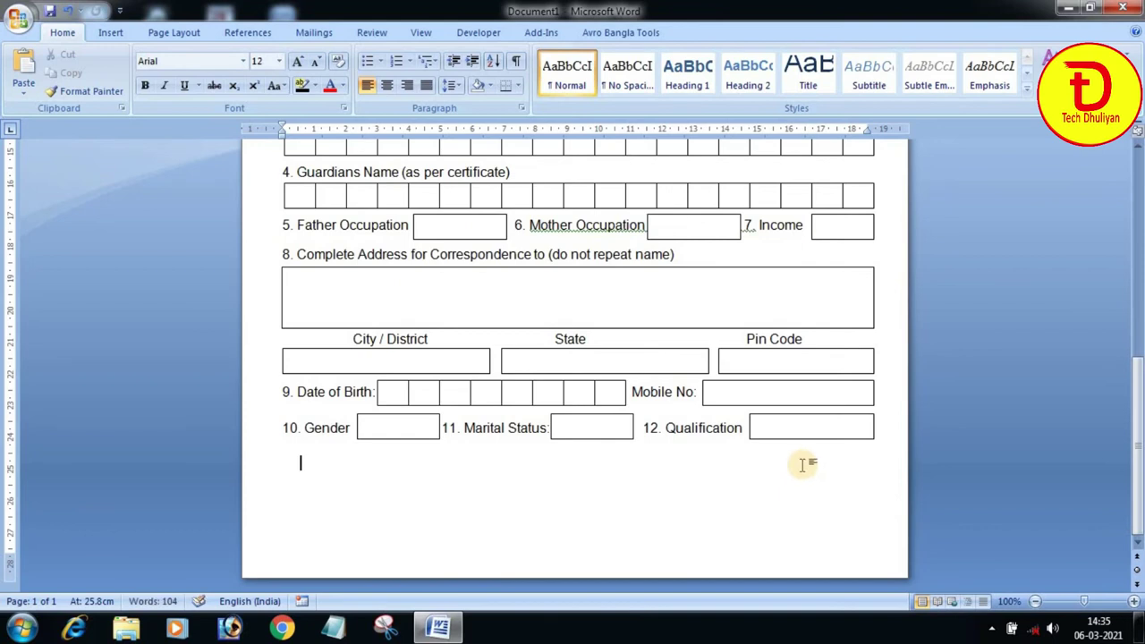
pyautogui.moveTo(377, 382)
pyautogui.mouseDown()
pyautogui.moveTo(408, 405)
pyautogui.moveTo(309, 477)
pyautogui.mouseUp()
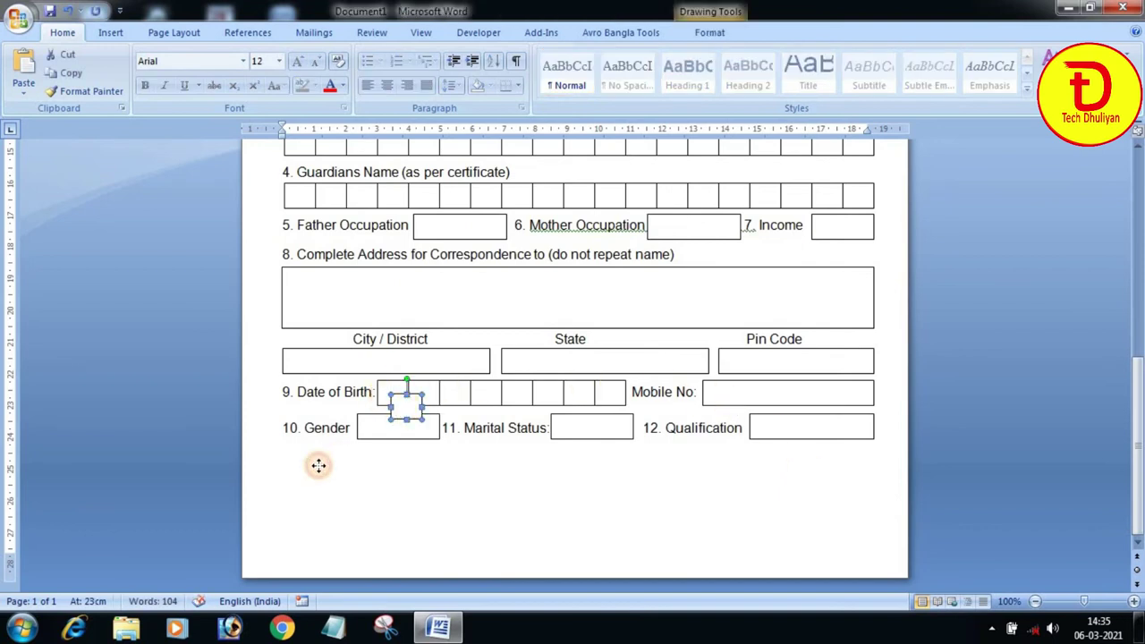
pyautogui.click(354, 495)
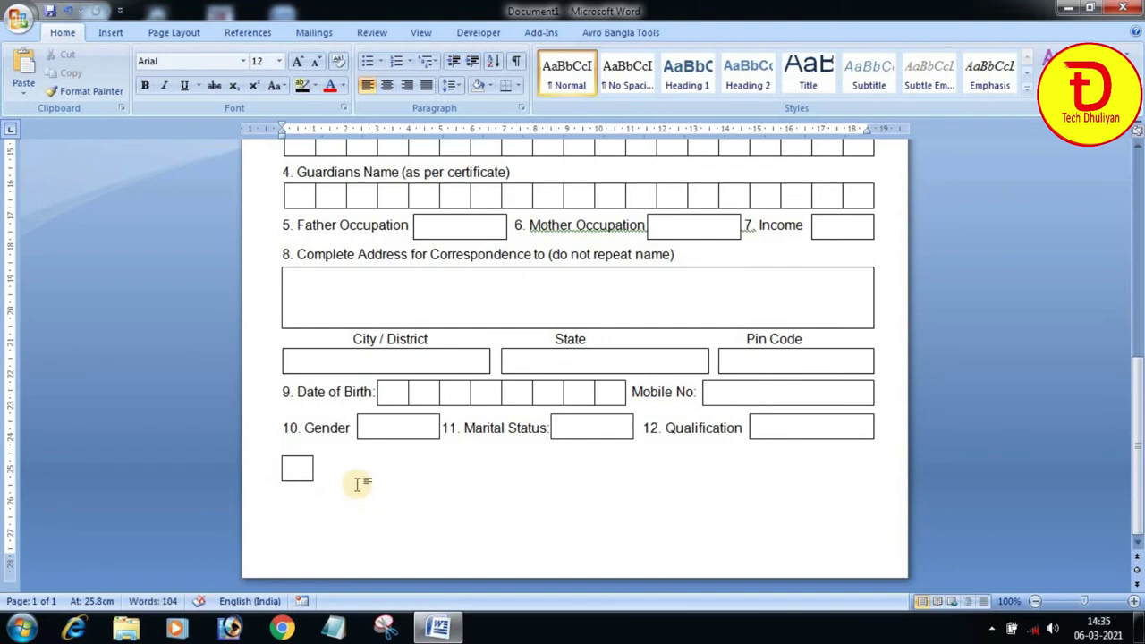
pyautogui.click(286, 472)
pyautogui.hotkey('ctrl', 'Up')
pyautogui.hotkey('ctrl', 'Up')
pyautogui.hotkey('ctrl', 'Up')
pyautogui.hotkey('ctrl', 'Up')
pyautogui.hotkey('ctrl', 'Up')
pyautogui.hotkey('ctrl', 'Up')
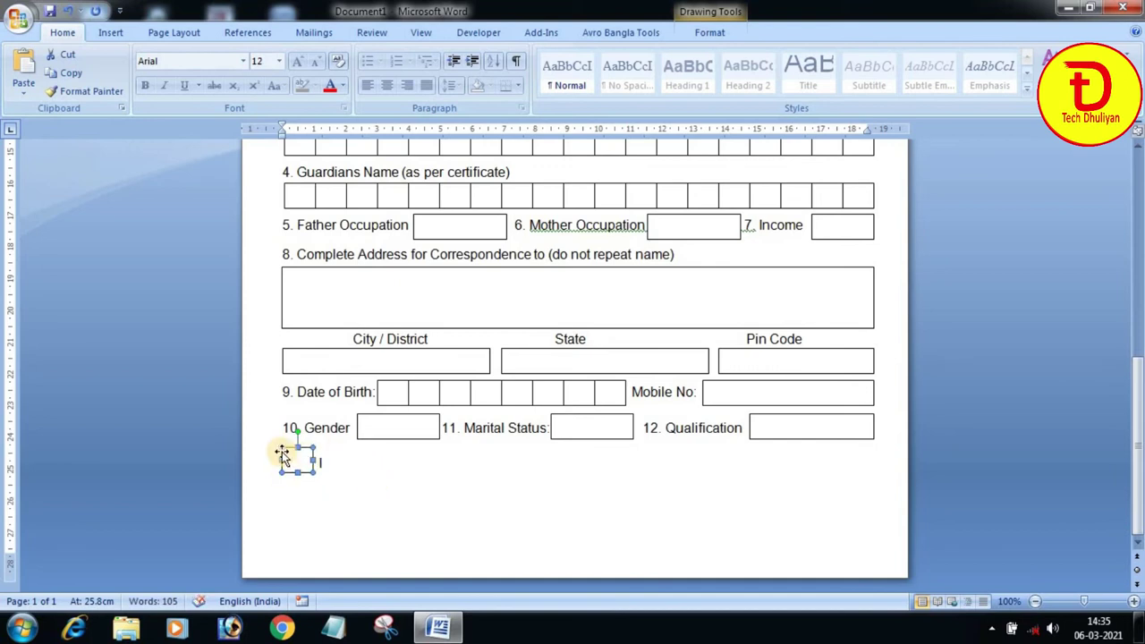
pyautogui.moveTo(280, 448); pyautogui.dragTo(290, 453)
pyautogui.hotkey('ctrl', 'Left')
pyautogui.hotkey('ctrl', 'Left')
pyautogui.hotkey('ctrl', 'Left')
pyautogui.hotkey('ctrl', 'Left')
pyautogui.hotkey('ctrl', 'Up')
# Type the declaration about the institute's rules, ending 'found to be false or twisted.'
pyautogui.click(319, 463)
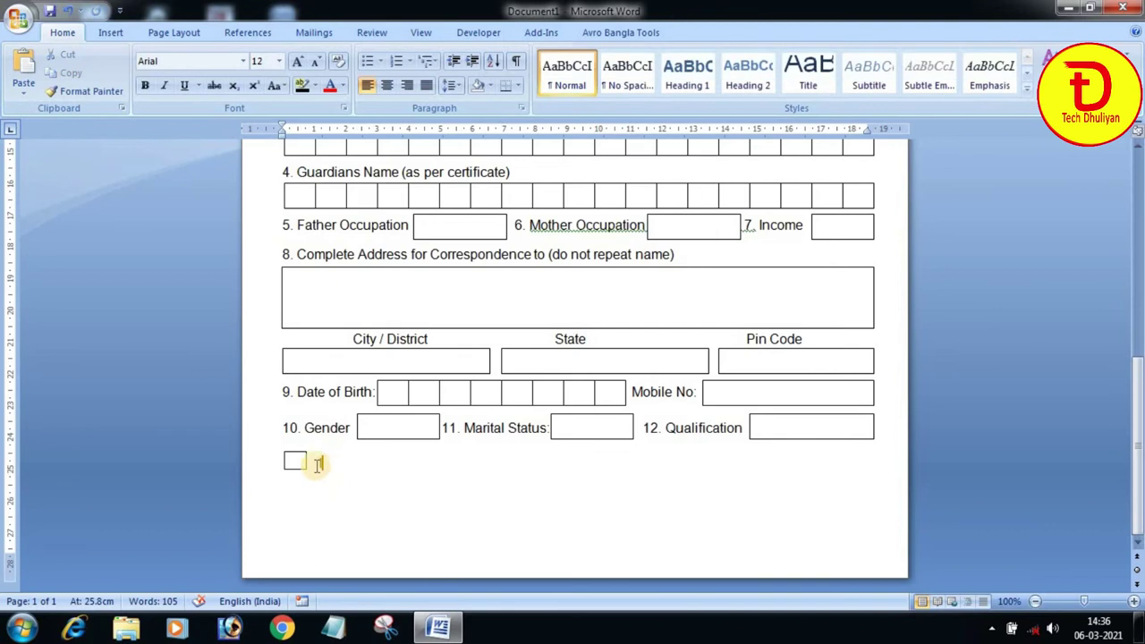
pyautogui.hotkey('ctrl', 'z')
pyautogui.write('ha')
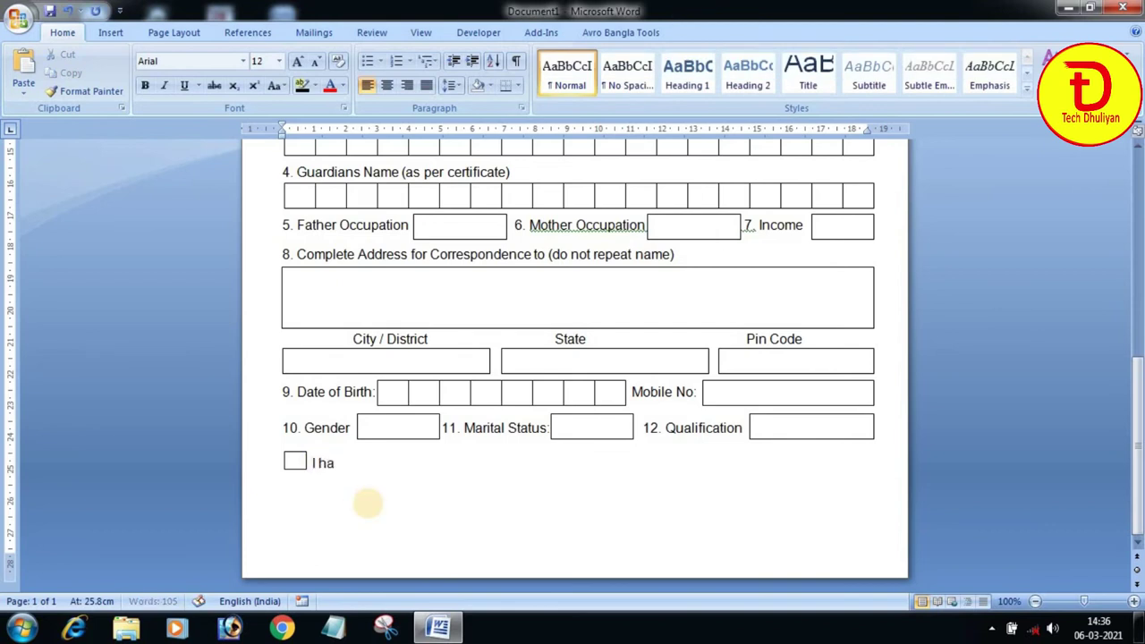
pyautogui.write(' read all the')
pyautogui.write(' rules')
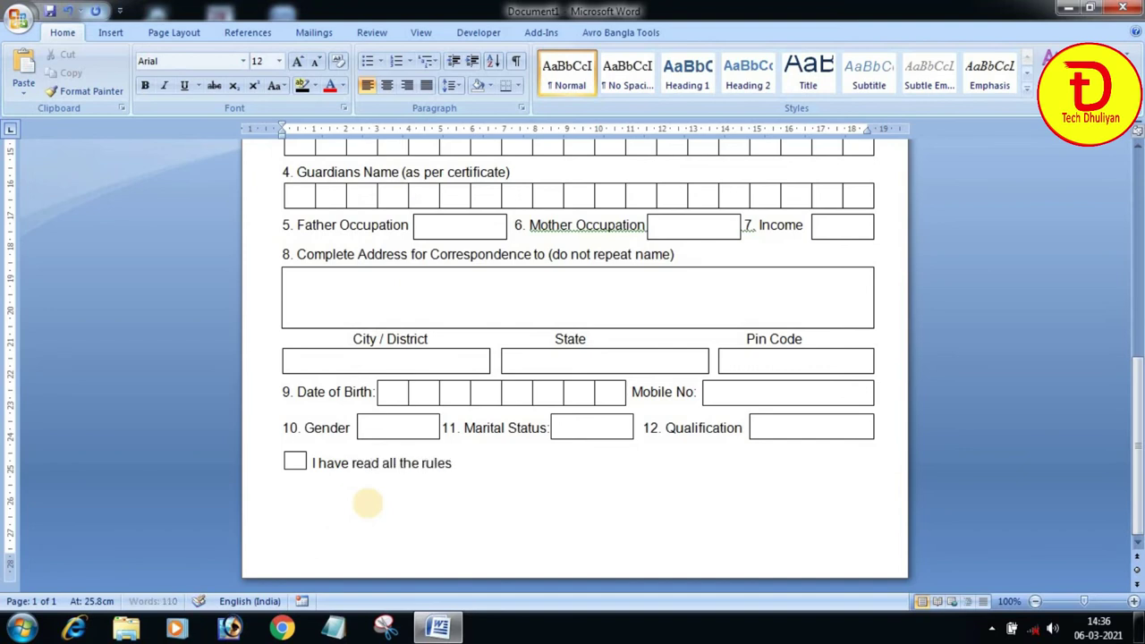
pyautogui.write(' and regulation of th')
pyautogui.write('e institute')
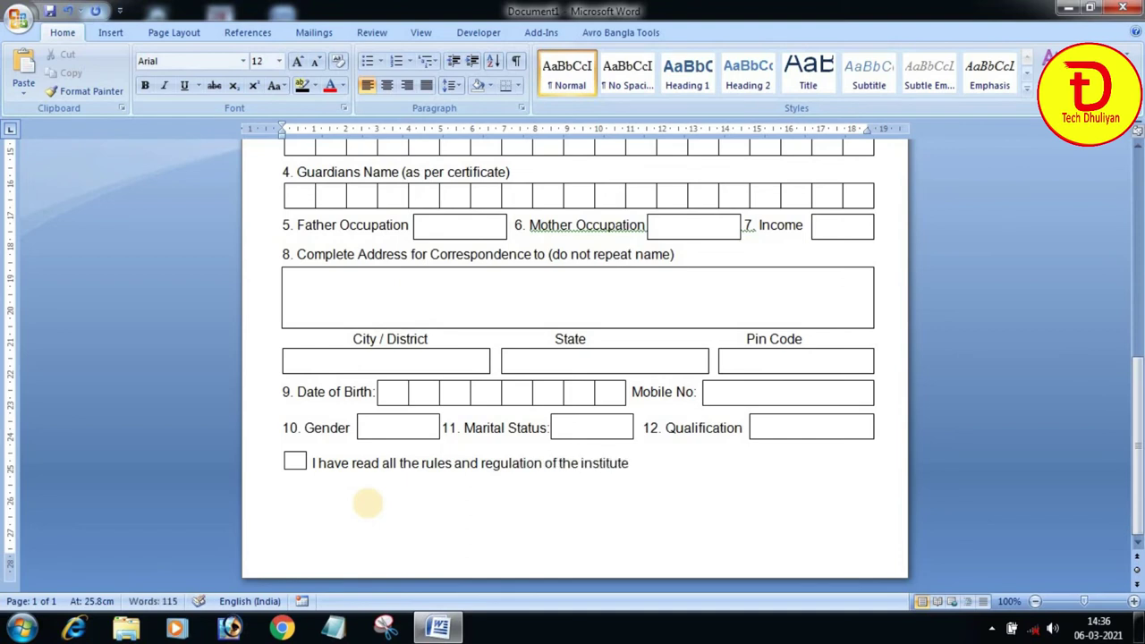
pyautogui.write('and admission to the cou')
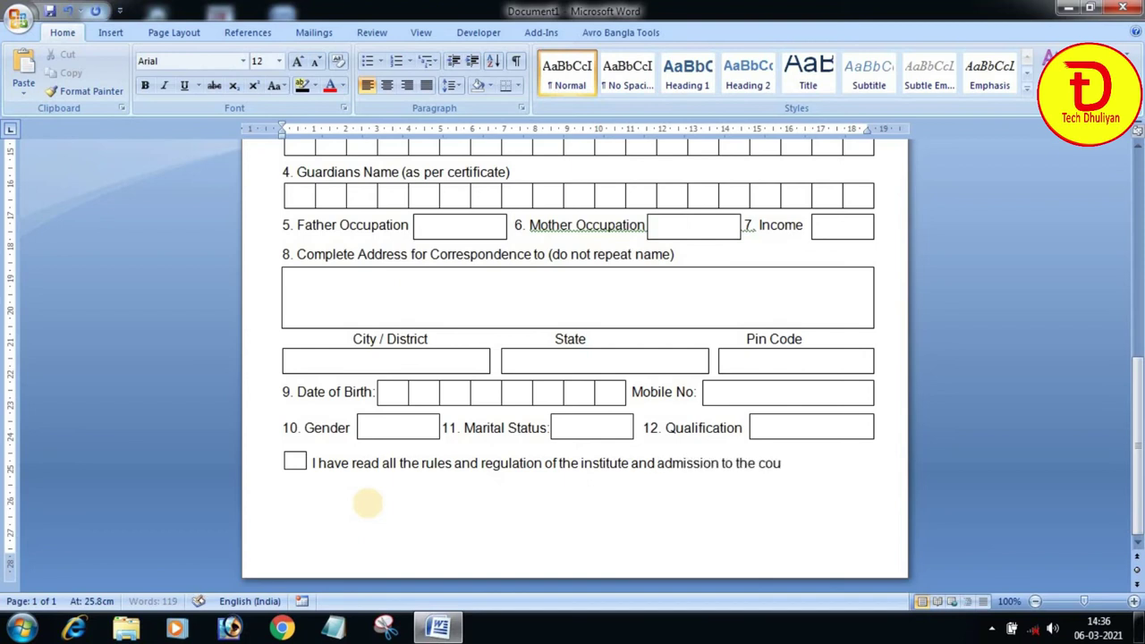
pyautogui.write('pplied for')
pyautogui.press('Return')
pyautogui.press('BackSpace')
pyautogui.write('. I declare that the abb')
pyautogui.press('BackSpace')
pyautogui.write('ove information is')
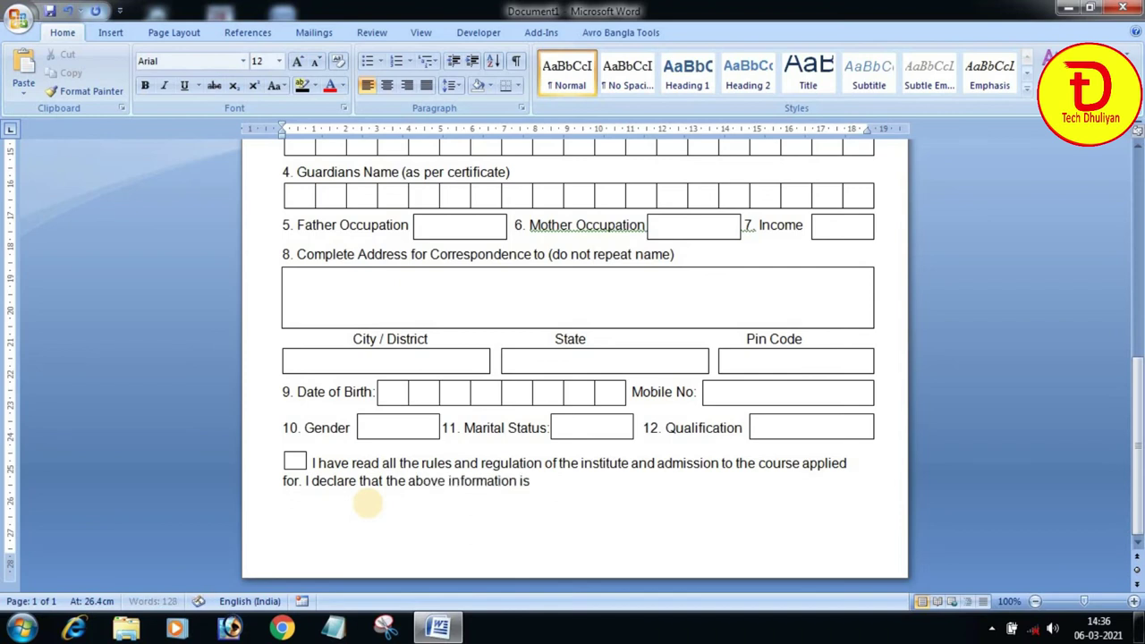
pyautogui.write('e and correct to')
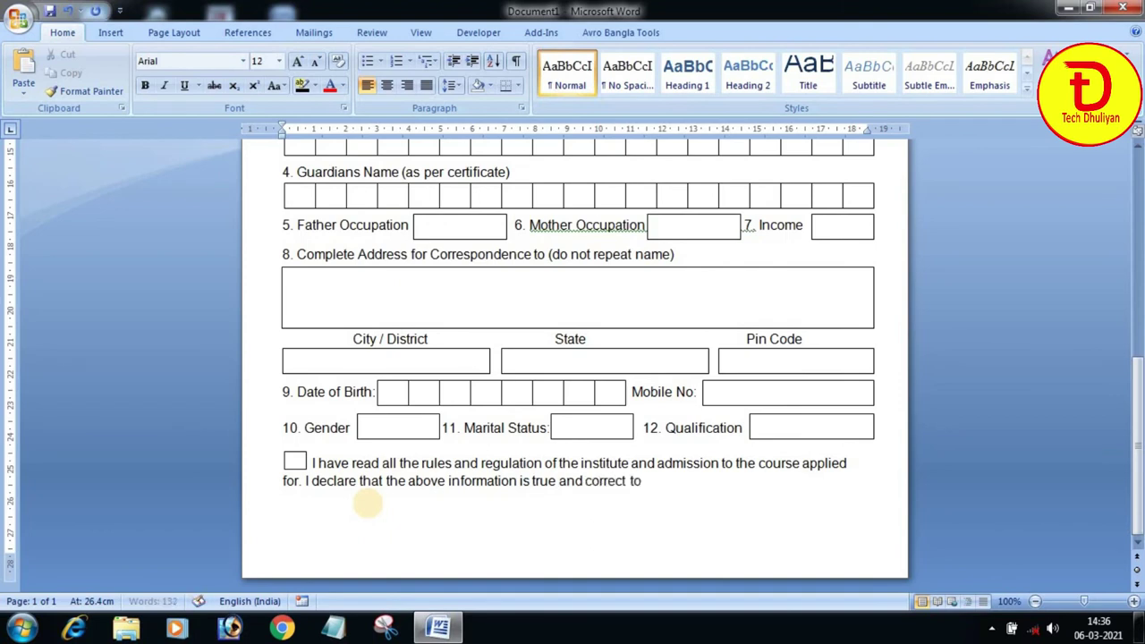
pyautogui.write('kn')
pyautogui.write('ledge and belief')
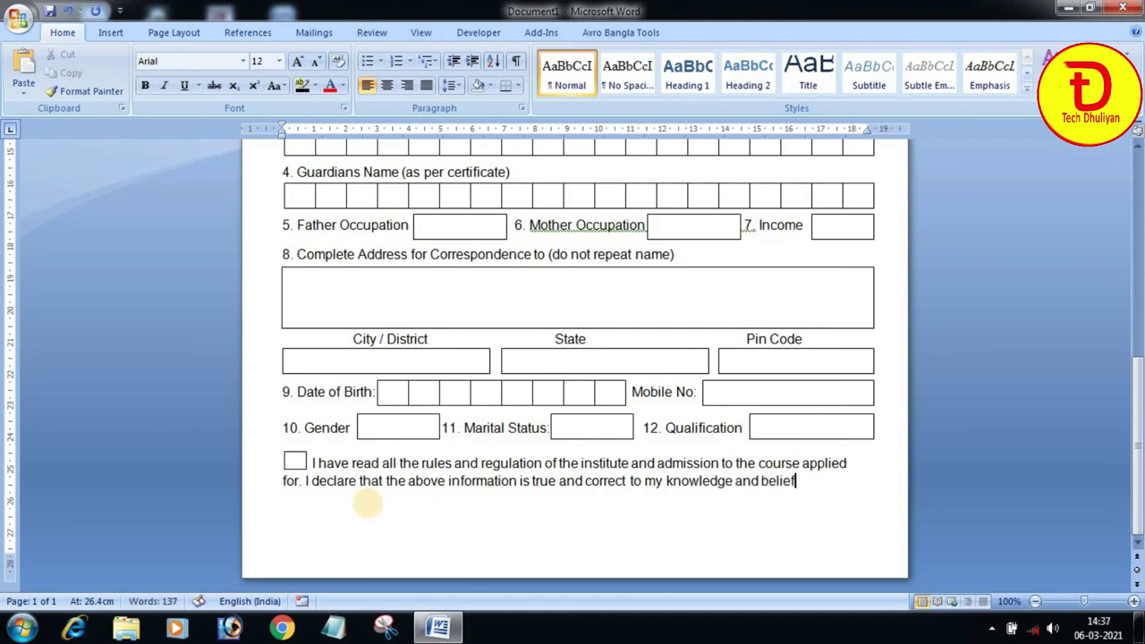
pyautogui.write(' and I')
pyautogui.write('erstand')
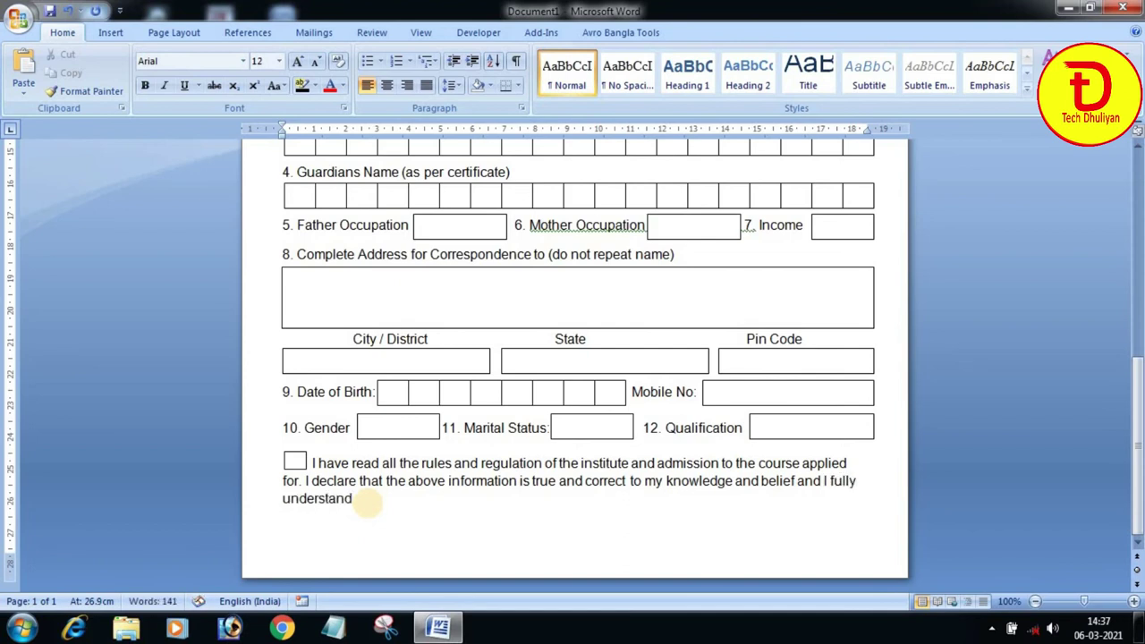
pyautogui.write(' that')
pyautogui.write(' admi')
pyautogui.write('on')
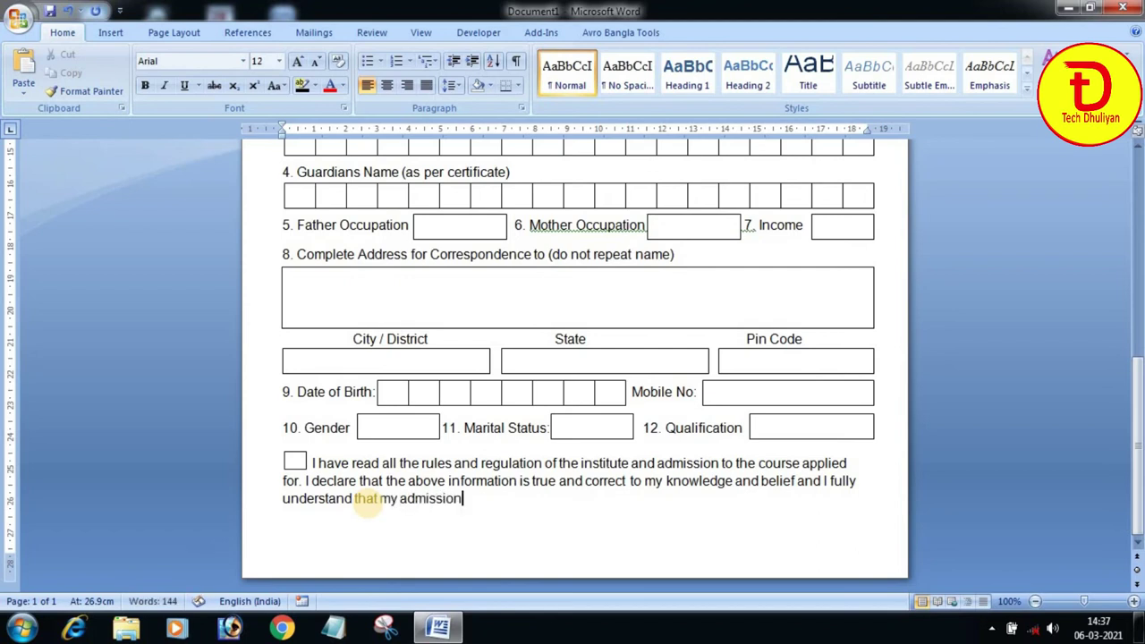
pyautogui.write(' wil')
pyautogui.write(' stan')
pyautogui.write(' canc')
pyautogui.write('ed if ')
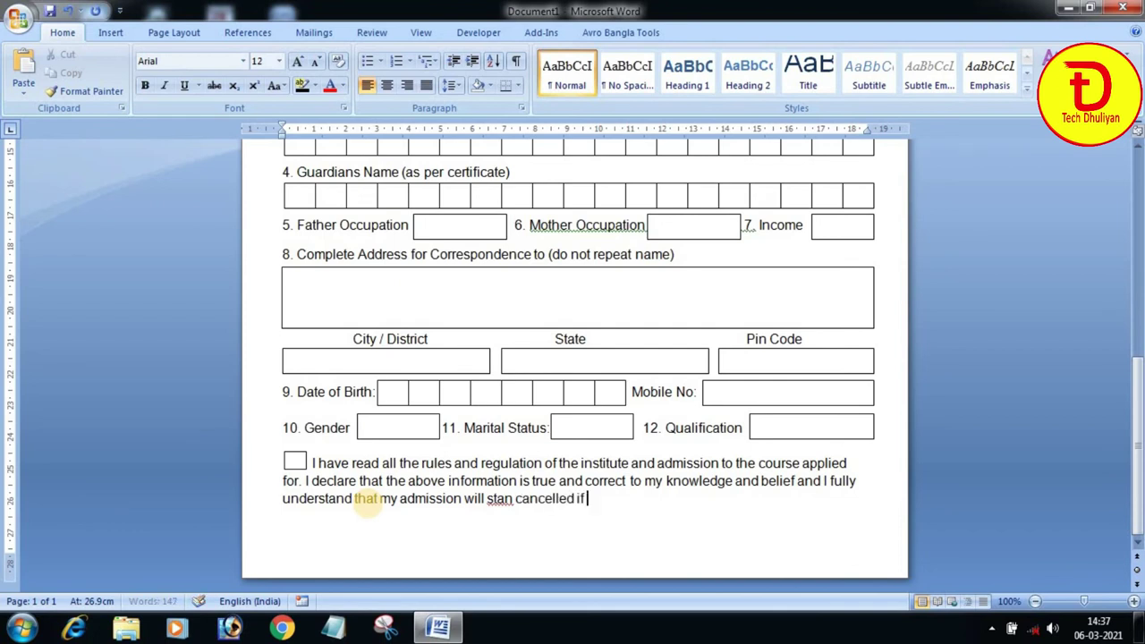
pyautogui.write('m')
pyautogui.write('ion')
pyautogui.write('e is')
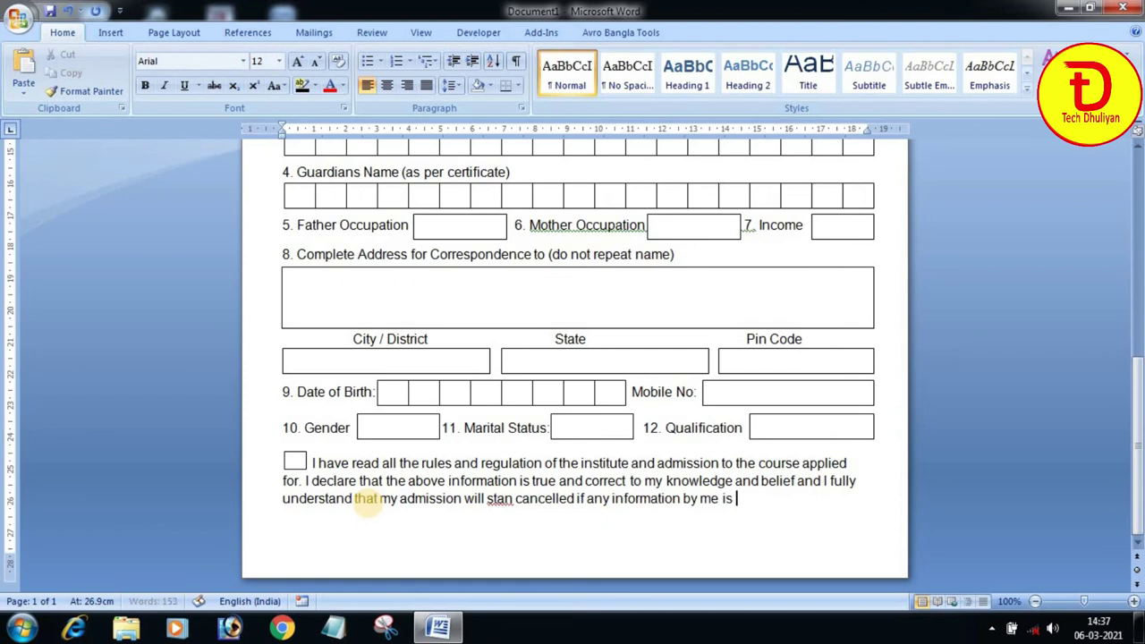
pyautogui.write('nd ')
pyautogui.write('fa')
pyautogui.write('e or')
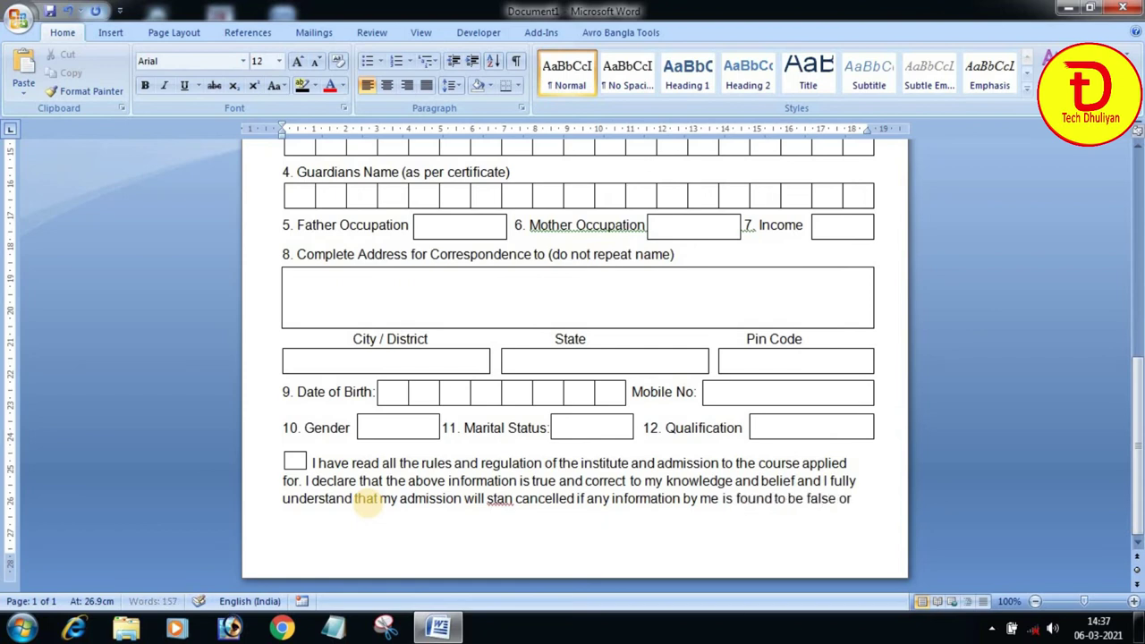
pyautogui.write(' twi')
pyautogui.write('ed.')
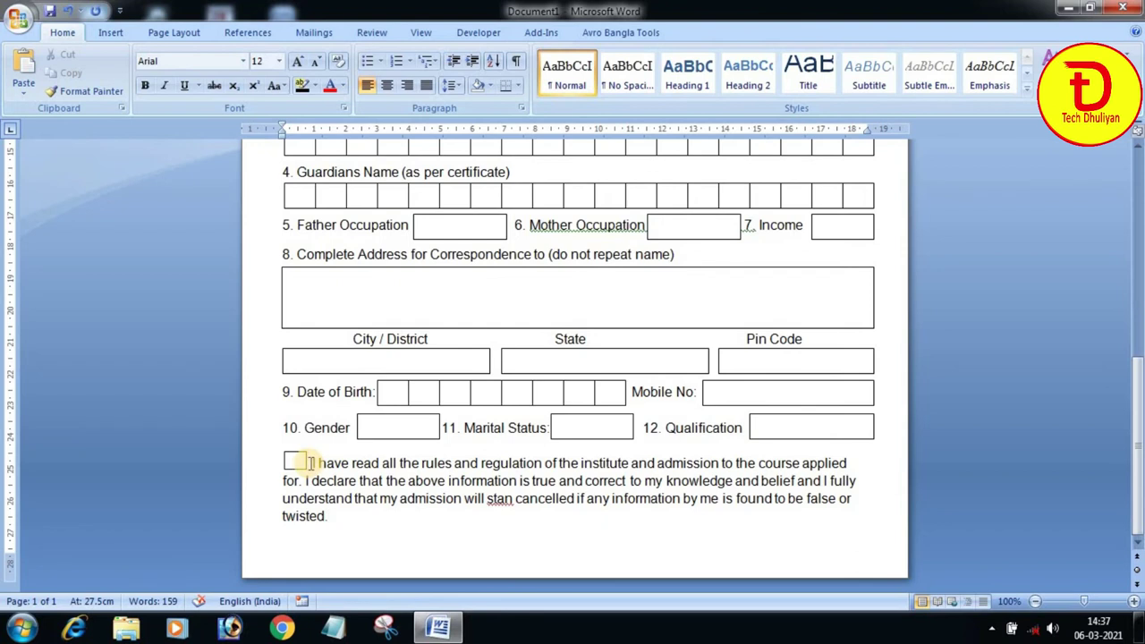
# Shrink the declaration paragraph to 10 pt
pyautogui.moveTo(309, 462); pyautogui.dragTo(376, 517)
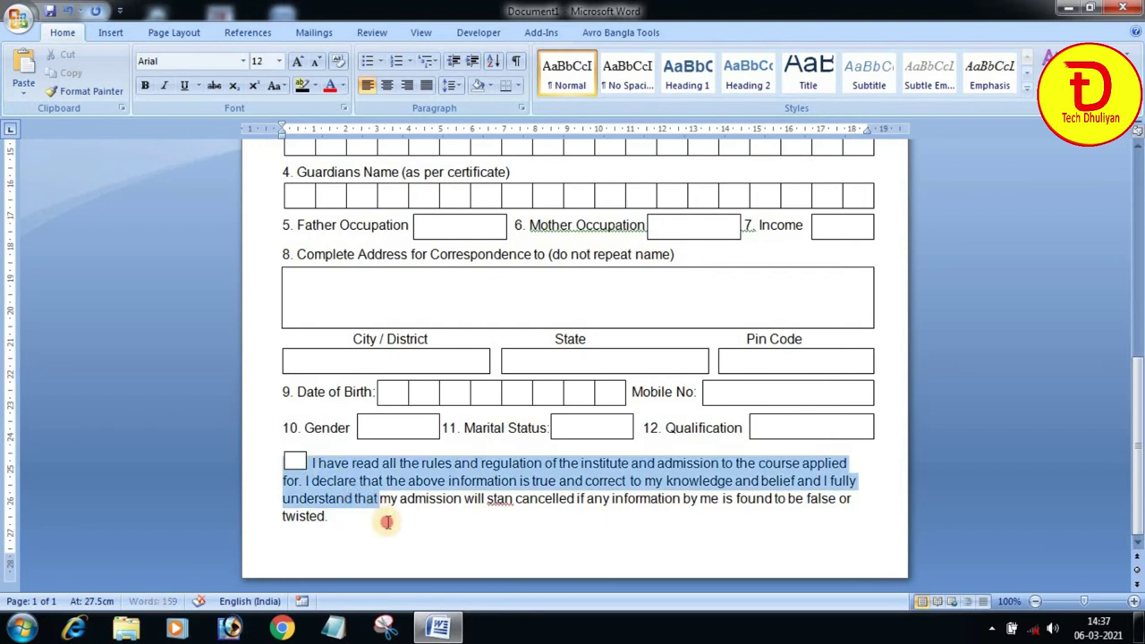
pyautogui.click(317, 60)
pyautogui.click(317, 61)
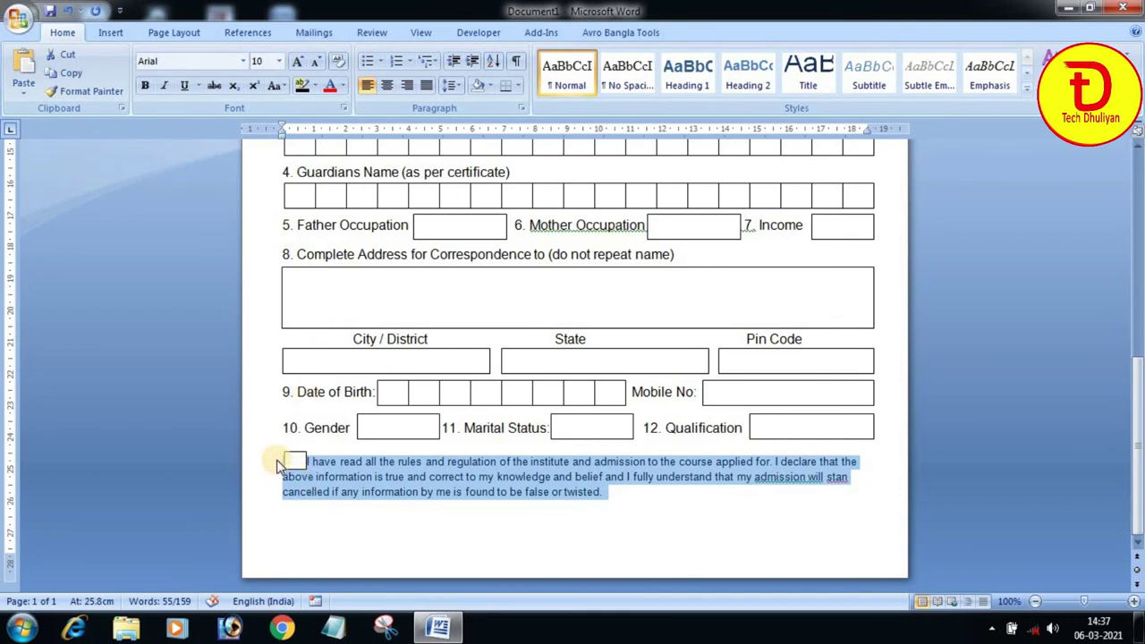
pyautogui.click(312, 462)
pyautogui.press('Left')
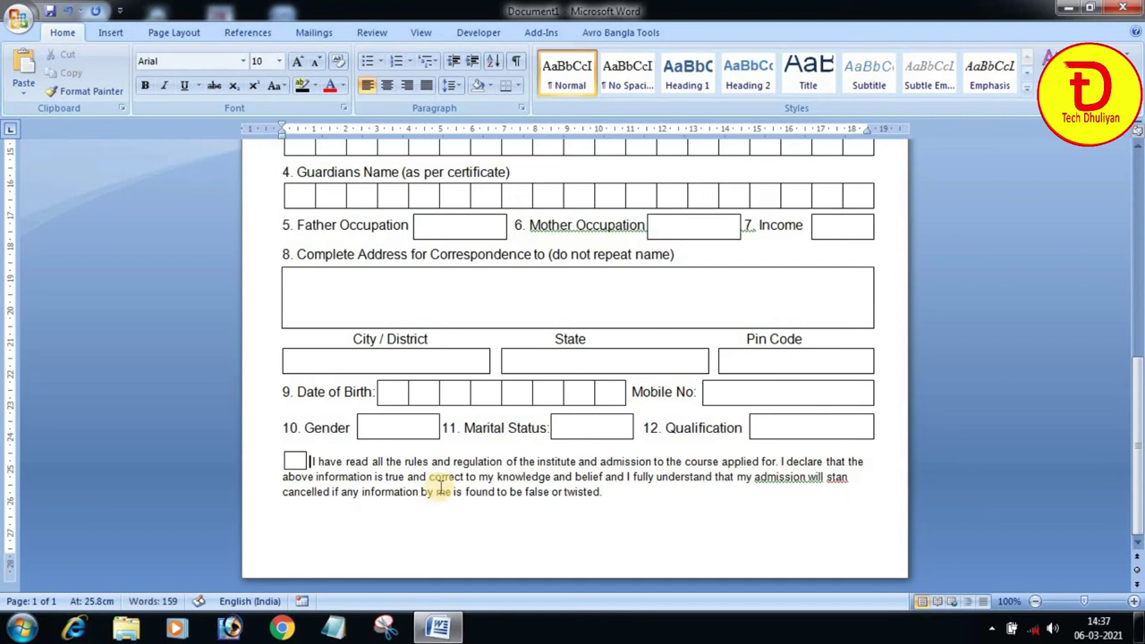
# Shrink the empty line above the declaration to 6 pt
pyautogui.click(288, 444)
pyautogui.moveTo(322, 450); pyautogui.dragTo(288, 443)
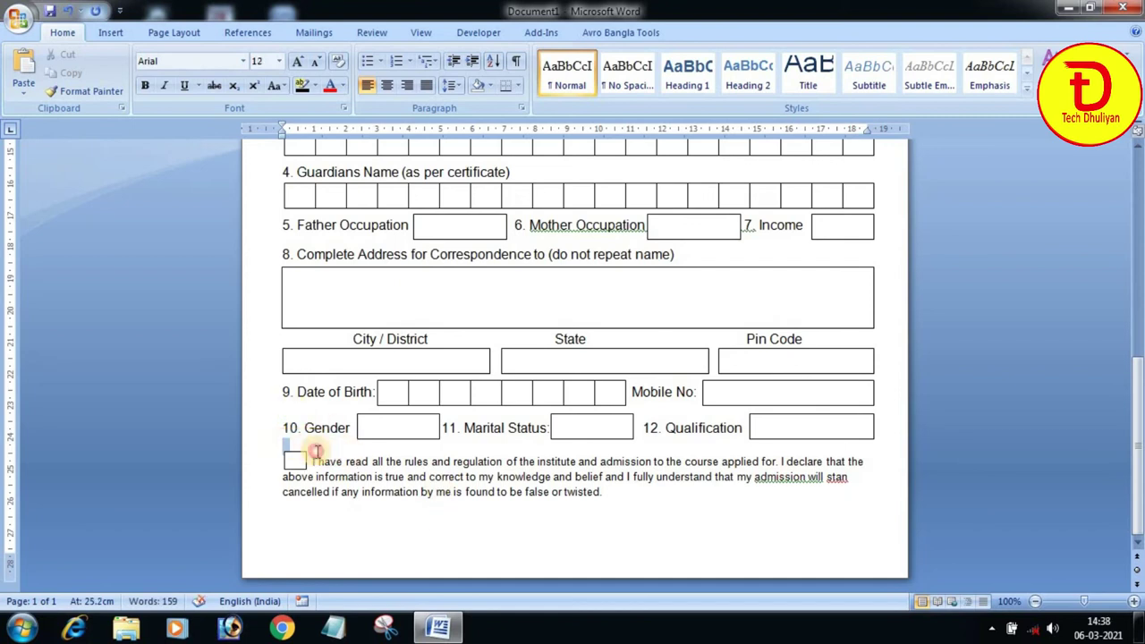
pyautogui.click(317, 65)
pyautogui.click(317, 65)
pyautogui.click(317, 65)
pyautogui.click(316, 64)
pyautogui.click(317, 65)
pyautogui.click(317, 64)
# Nudge the tick box before the declaration up into line
pyautogui.click(295, 457)
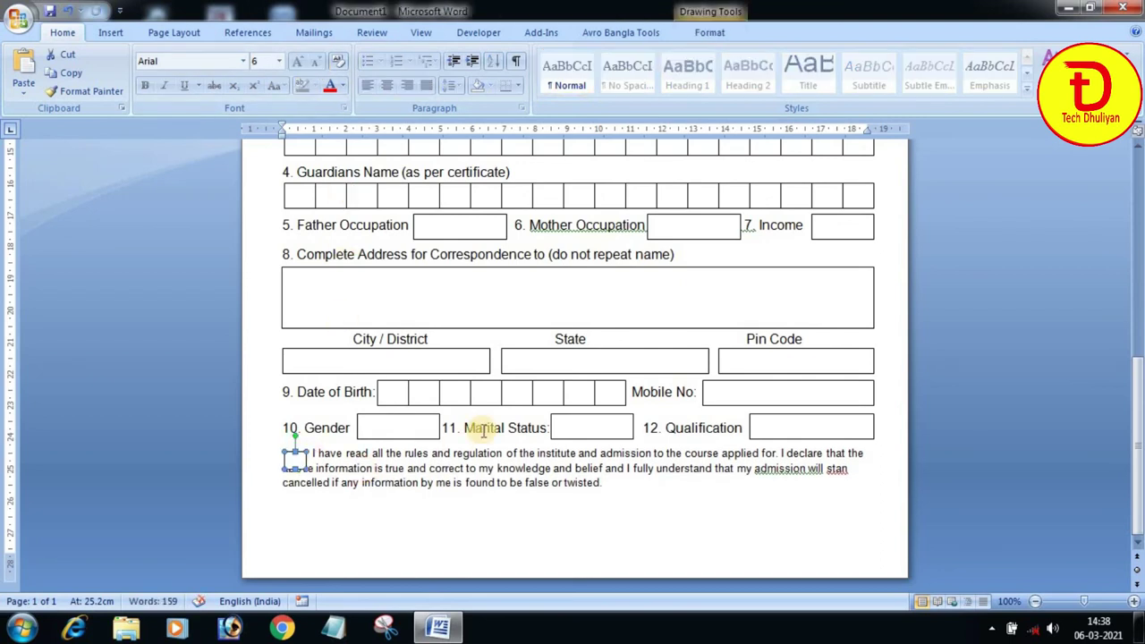
pyautogui.press('Up')
pyautogui.press('Up')
pyautogui.press('Up')
pyautogui.press('Up')
pyautogui.click(504, 539)
# Shrink the blank line above APPLICATION FORM to 3 pt
pyautogui.scroll(6, 510, 511)
pyautogui.scroll(3, 505, 488)
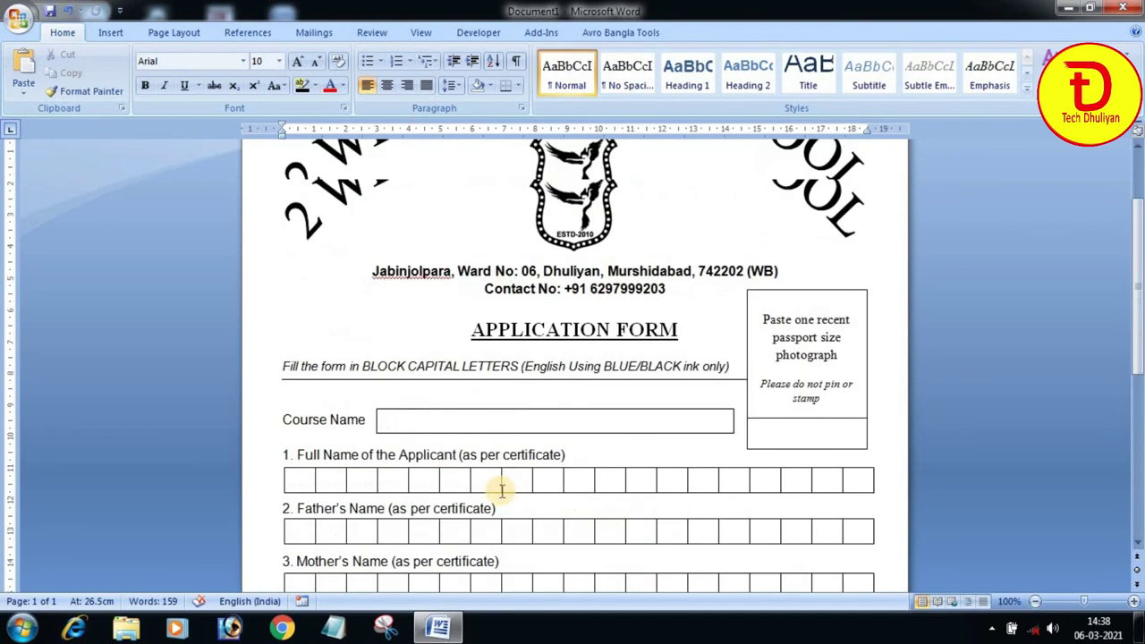
pyautogui.scroll(1, 472, 422)
pyautogui.click(631, 356)
pyautogui.click(320, 61)
pyautogui.click(320, 61)
pyautogui.click(319, 61)
pyautogui.click(319, 61)
pyautogui.click(320, 61)
pyautogui.click(319, 60)
pyautogui.click(320, 60)
pyautogui.click(320, 61)
pyautogui.click(319, 61)
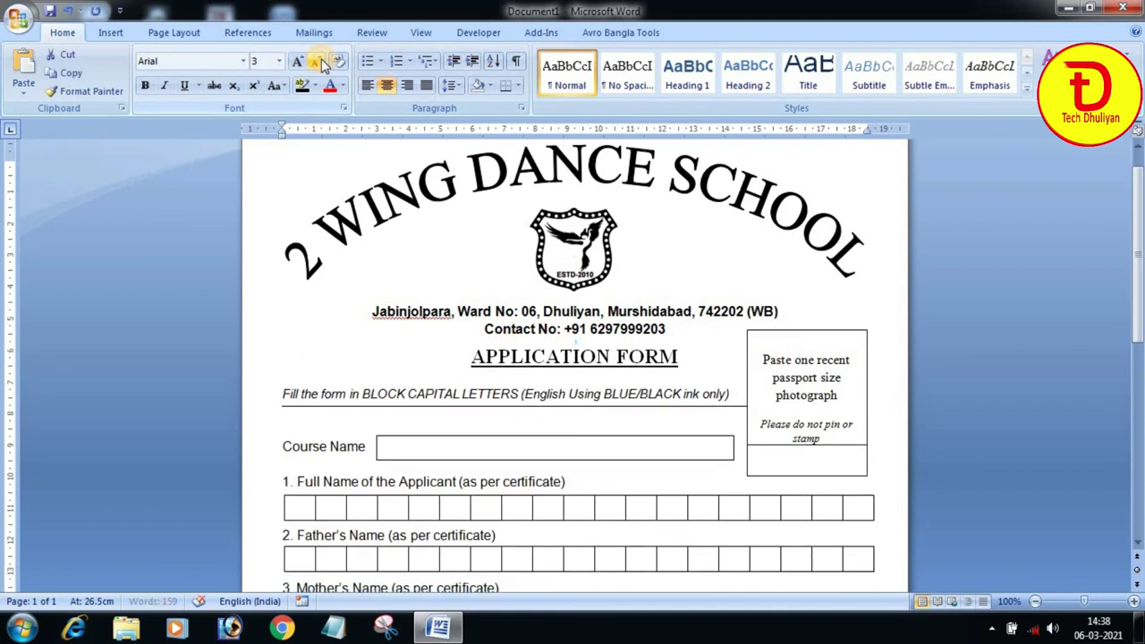
# Shrink the blank line below the applicant-name boxes to 9 pt
pyautogui.scroll(-7, 537, 329)
pyautogui.scroll(-3, 581, 340)
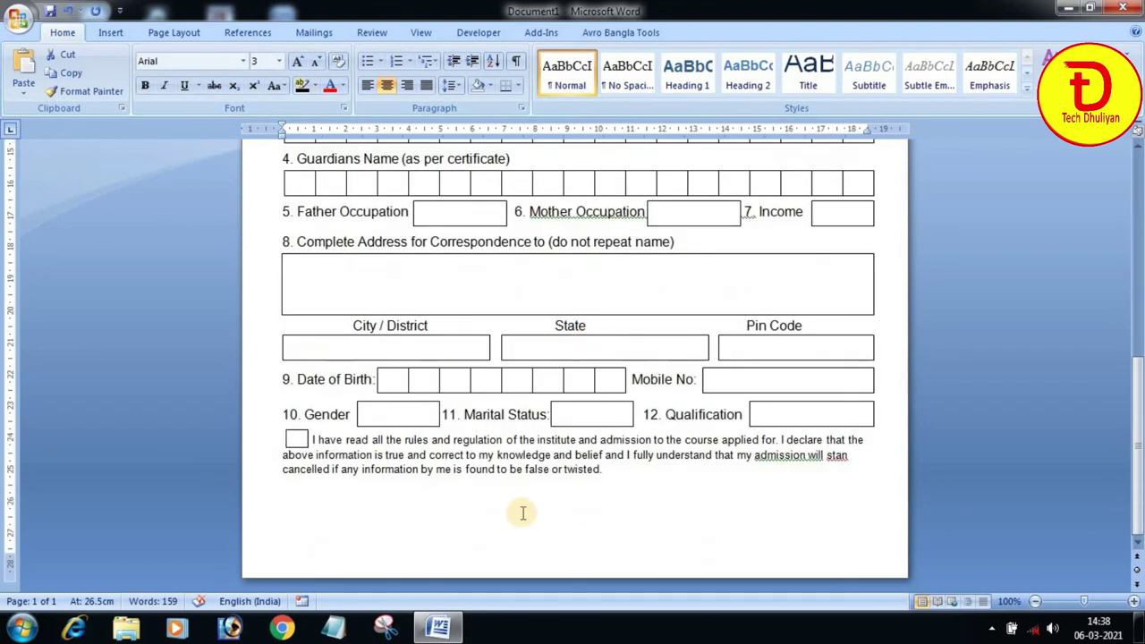
pyautogui.click(484, 512)
pyautogui.scroll(8, 524, 486)
pyautogui.scroll(1, 528, 488)
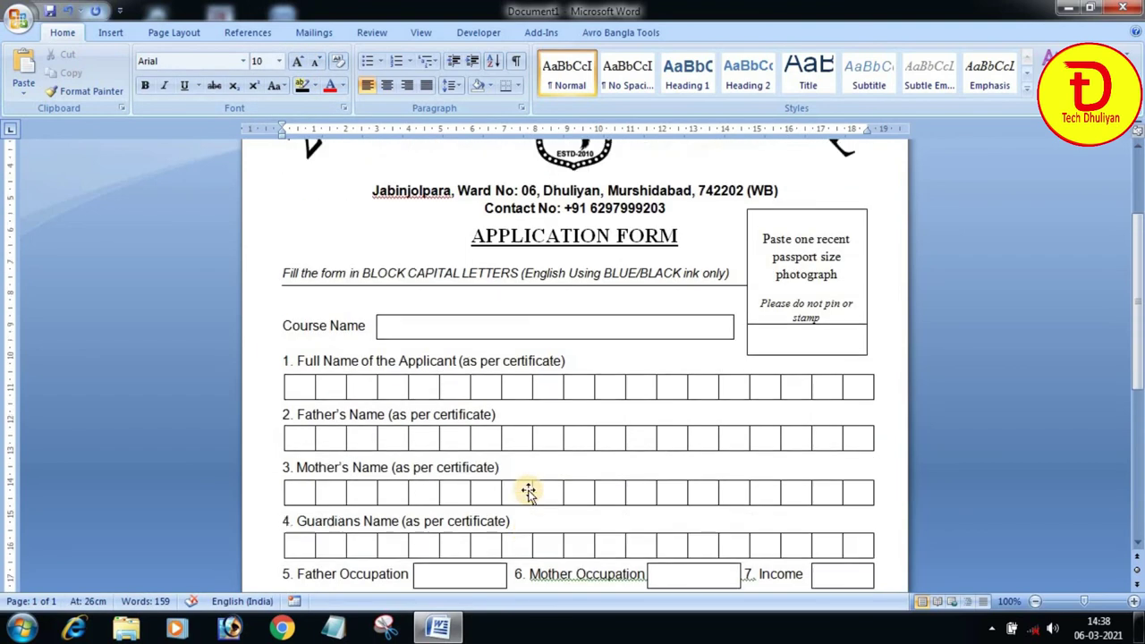
pyautogui.scroll(1, 528, 489)
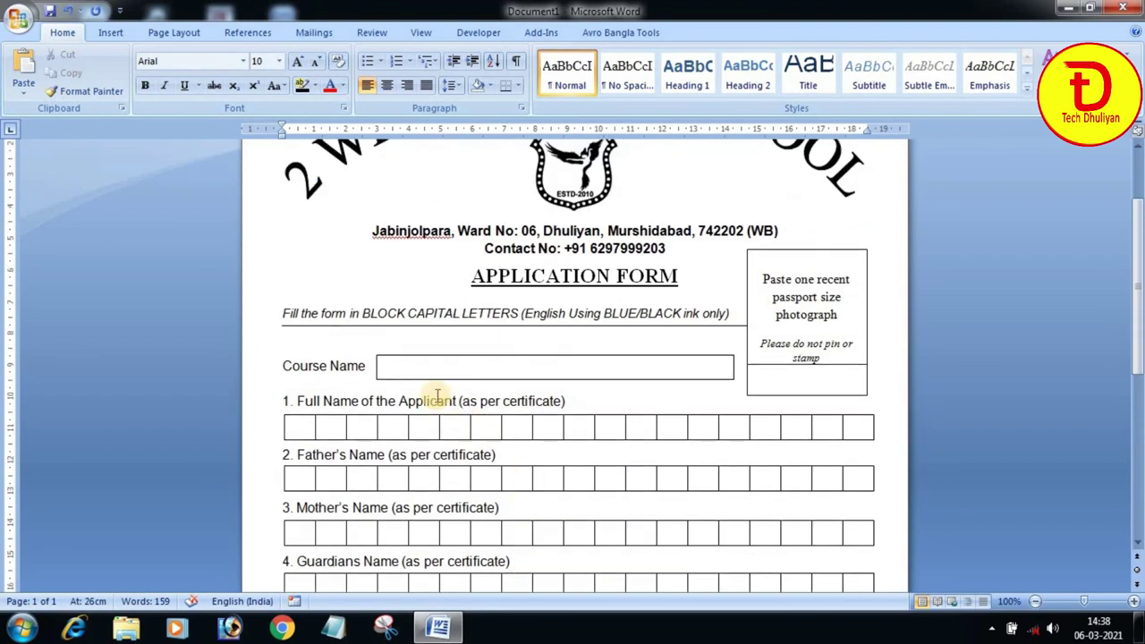
pyautogui.click(286, 436)
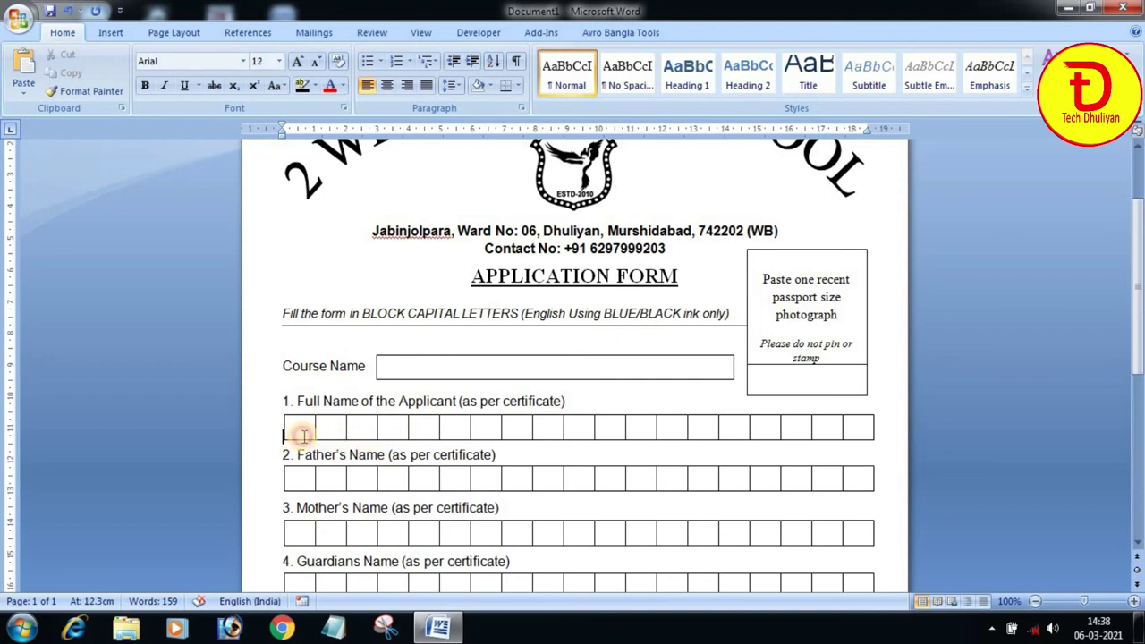
pyautogui.click(317, 61)
pyautogui.click(317, 61)
pyautogui.click(318, 61)
# Shrink the blank lines below the Father's Name and Mother's Name boxes
pyautogui.click(286, 490)
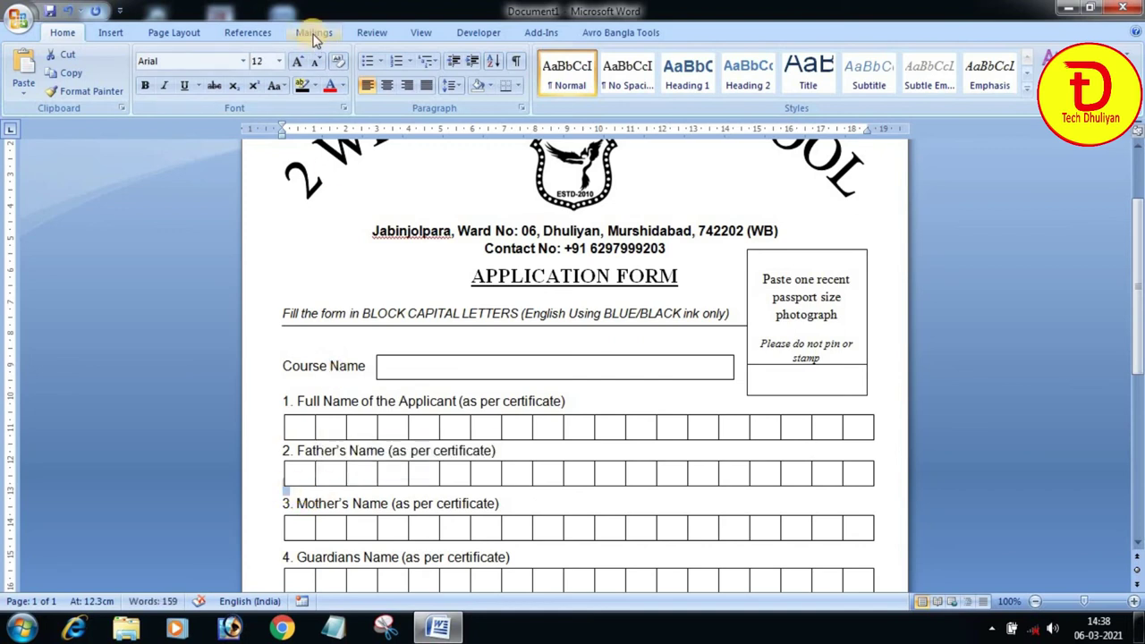
pyautogui.click(317, 61)
pyautogui.click(317, 61)
pyautogui.scroll(-4, 344, 331)
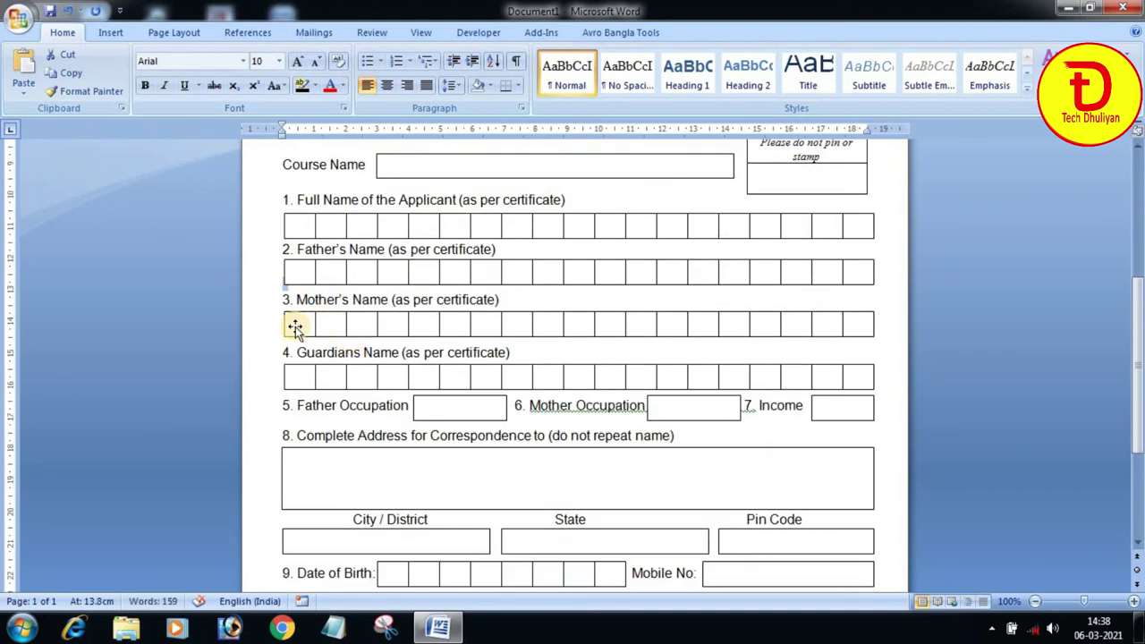
pyautogui.click(315, 61)
pyautogui.moveTo(288, 339); pyautogui.dragTo(331, 340)
pyautogui.click(315, 61)
pyautogui.click(315, 61)
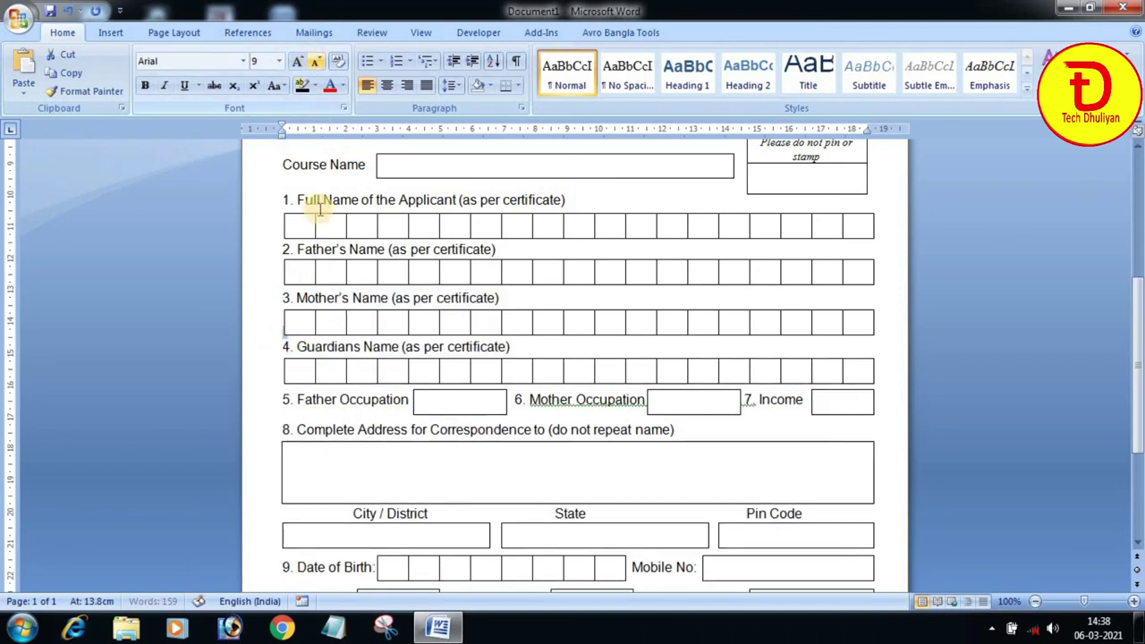
pyautogui.click(307, 407)
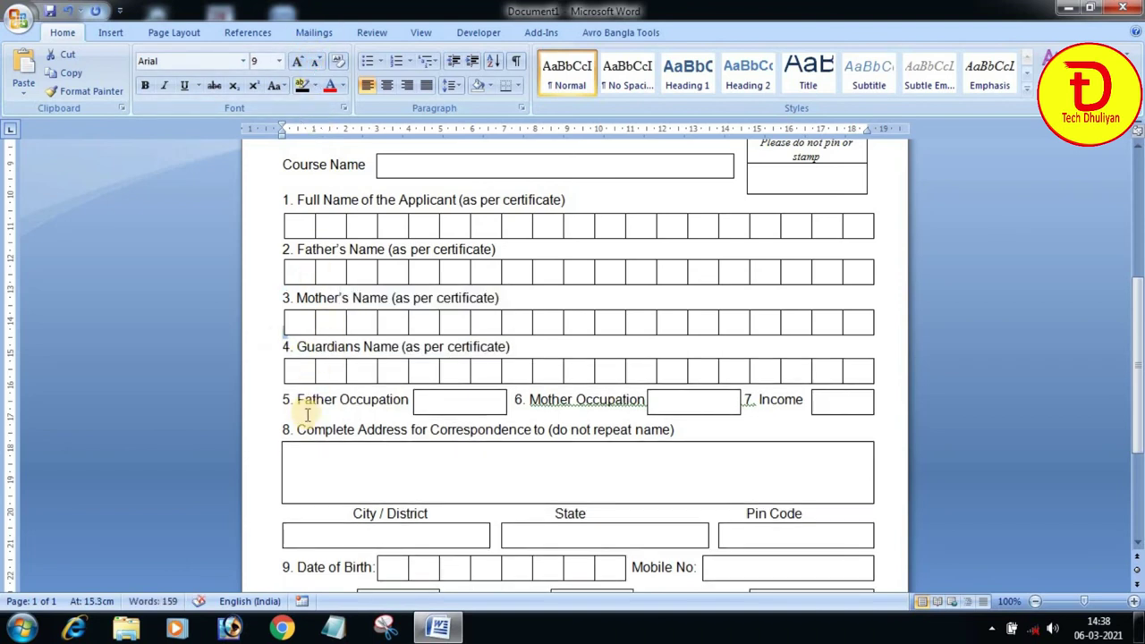
pyautogui.scroll(-4, 683, 487)
pyautogui.click(683, 488)
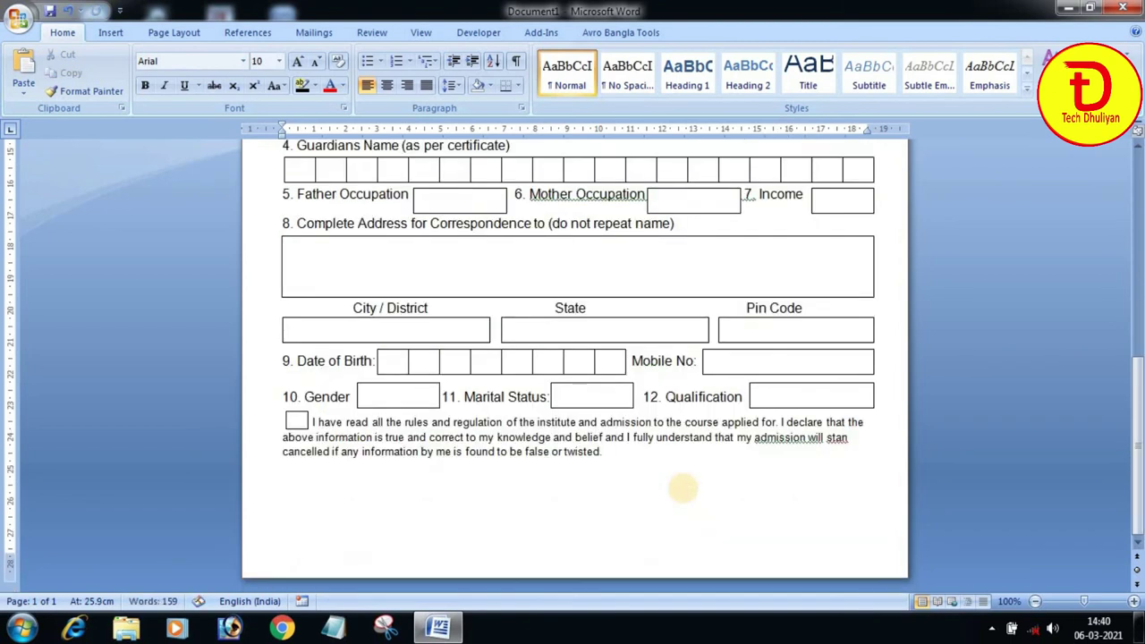
# Below the declaration, add a 12 pt line with 'Date:' on the left and 'Full Signature' on the right
pyautogui.press('Return')
pyautogui.click(298, 61)
pyautogui.click(297, 61)
pyautogui.write('Date:')
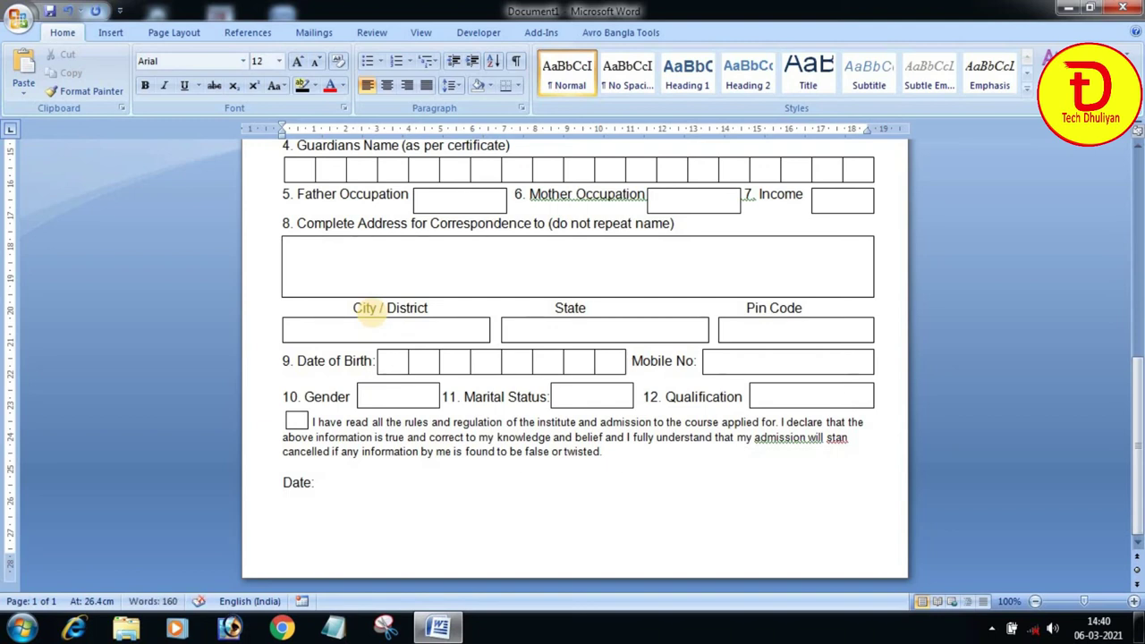
pyautogui.write('Full')
pyautogui.press('BackSpace')
pyautogui.press('BackSpace')
pyautogui.press('BackSpace')
pyautogui.write('l Signature')
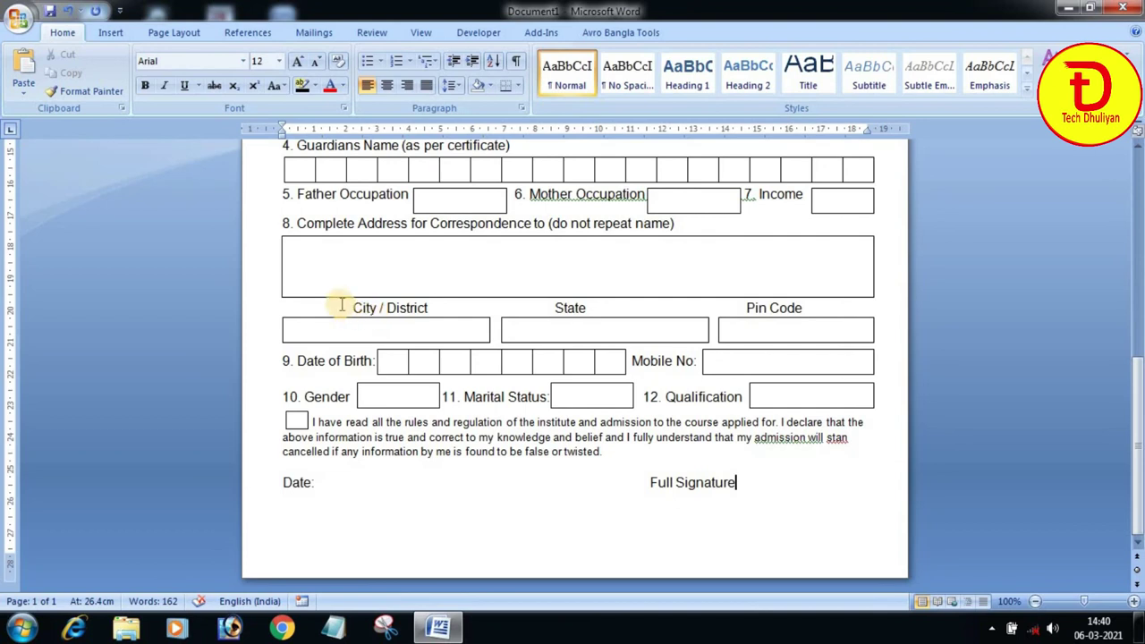
# Add a 12 pt 'Place' label above Date and insert spacing lines around it
pyautogui.click(629, 463)
pyautogui.click(630, 464)
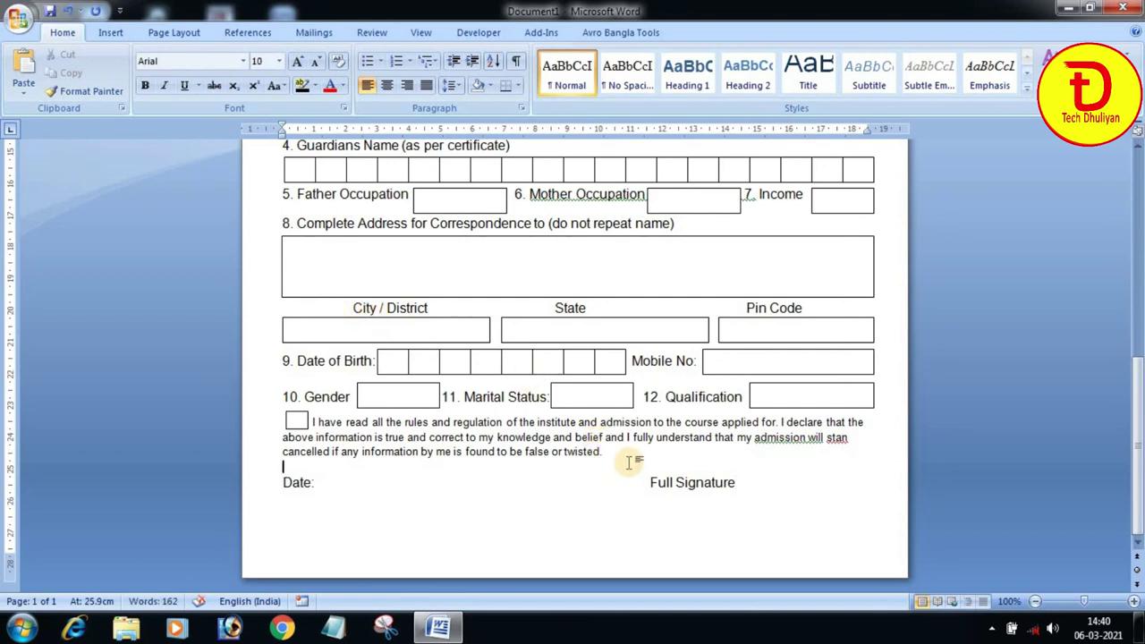
pyautogui.press('Return')
pyautogui.press('Return')
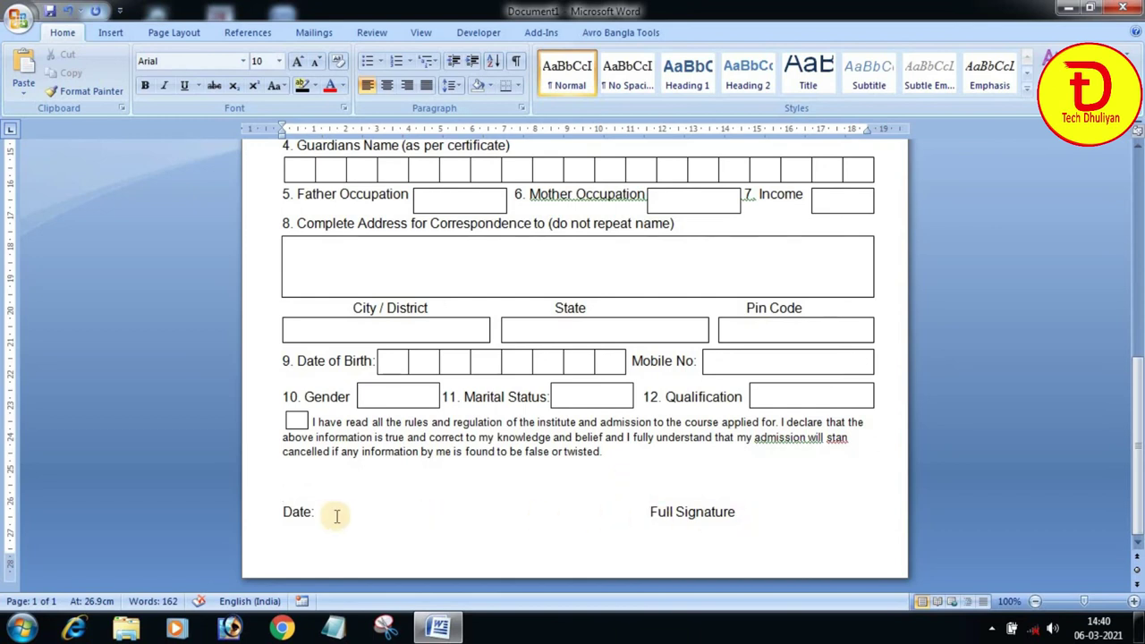
pyautogui.write('Place')
pyautogui.moveTo(285, 494); pyautogui.dragTo(391, 494)
pyautogui.click(299, 63)
pyautogui.click(299, 63)
pyautogui.click(364, 506)
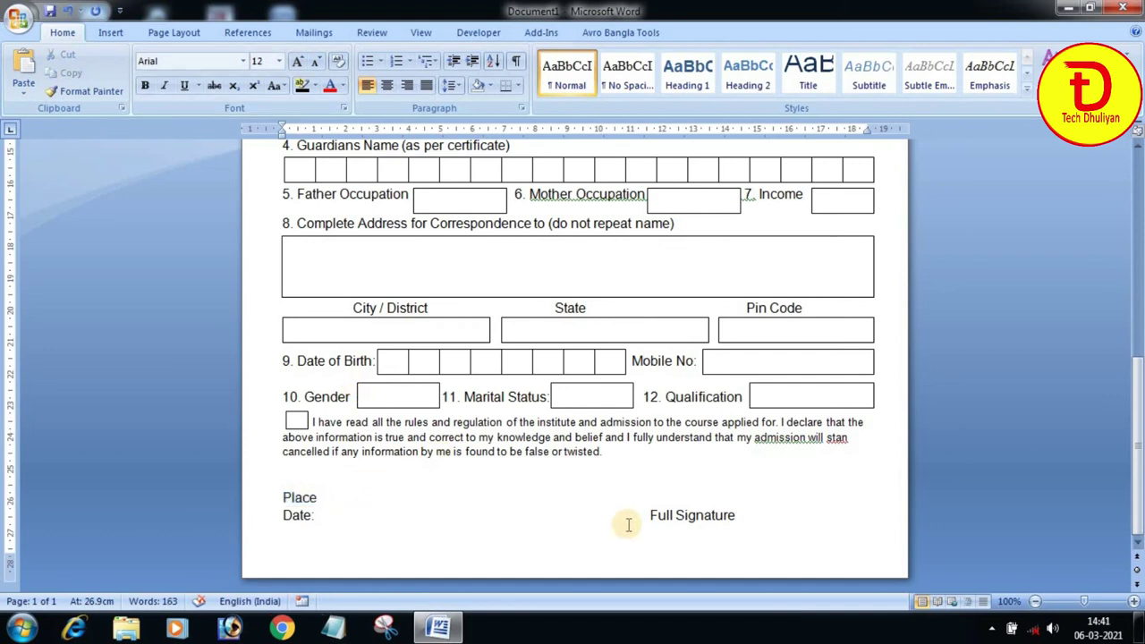
pyautogui.click(650, 515)
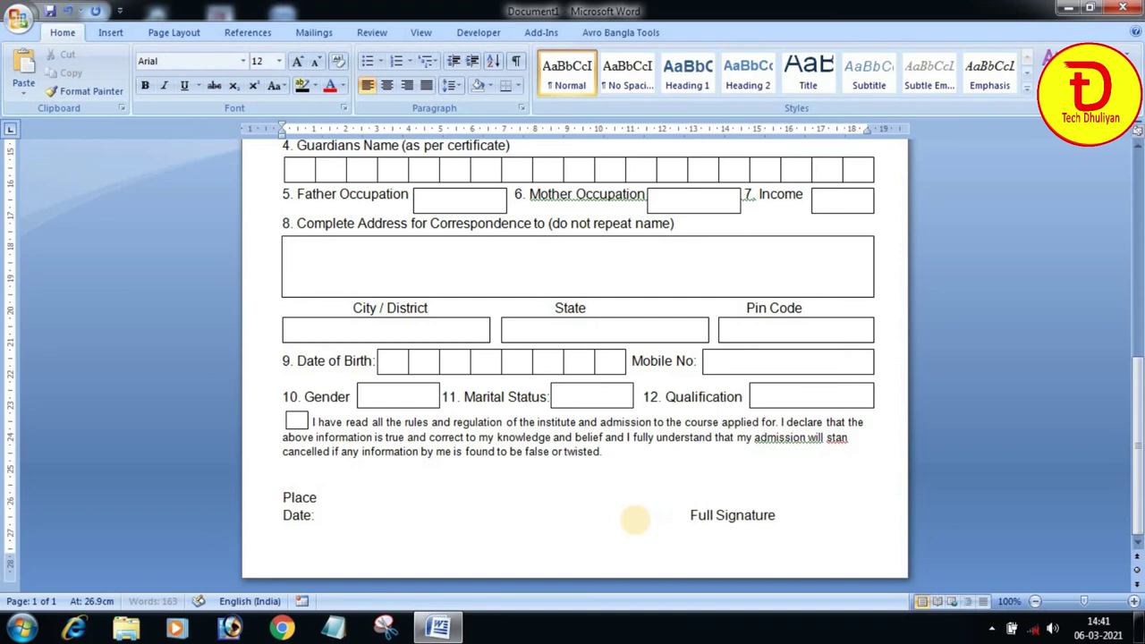
pyautogui.click(348, 473)
pyautogui.press('Return')
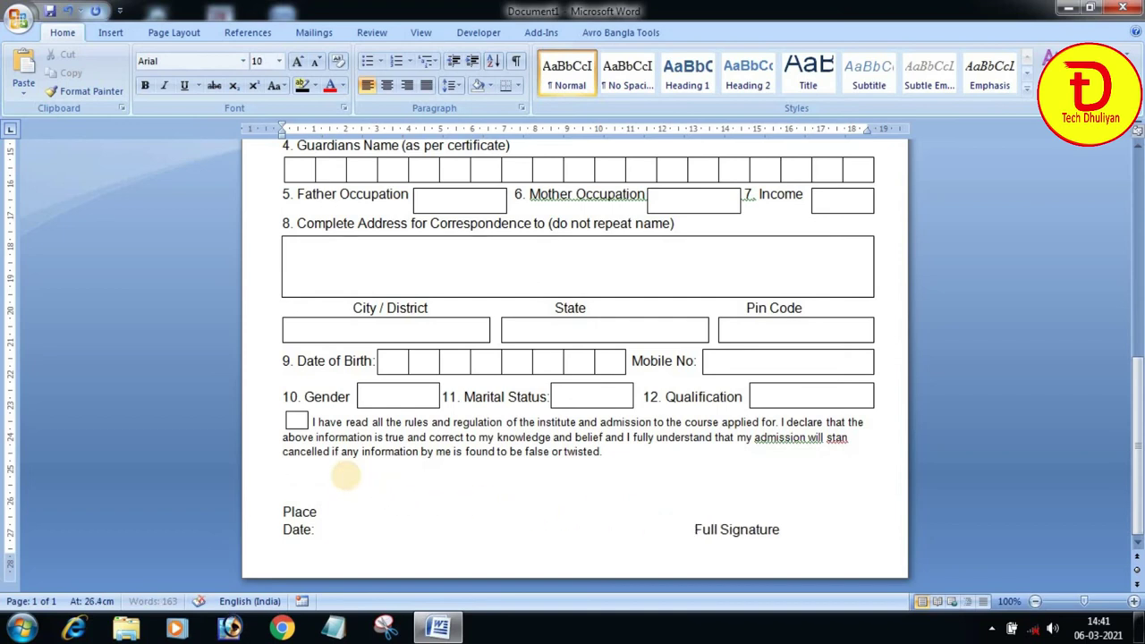
# Draw a straight signature line above Full Signature
pyautogui.click(111, 32)
pyautogui.click(253, 72)
pyautogui.click(262, 127)
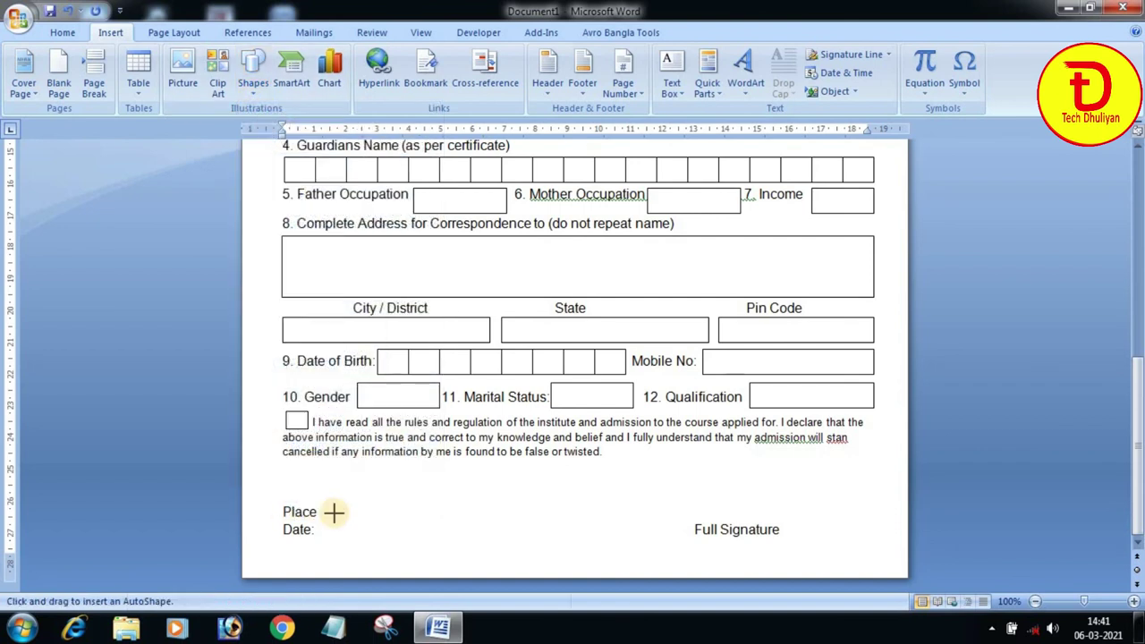
pyautogui.moveTo(671, 515); pyautogui.dragTo(863, 515)
pyautogui.click(694, 529)
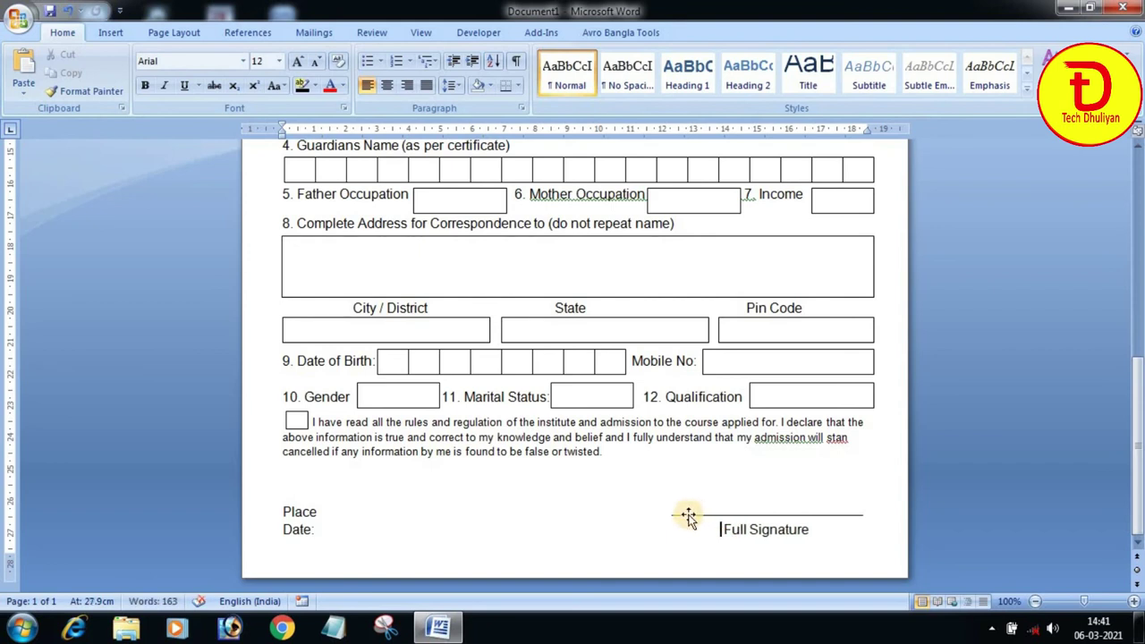
# Draw a writing line beside Place and duplicate it into position beside Date:
pyautogui.click(110, 32)
pyautogui.click(253, 82)
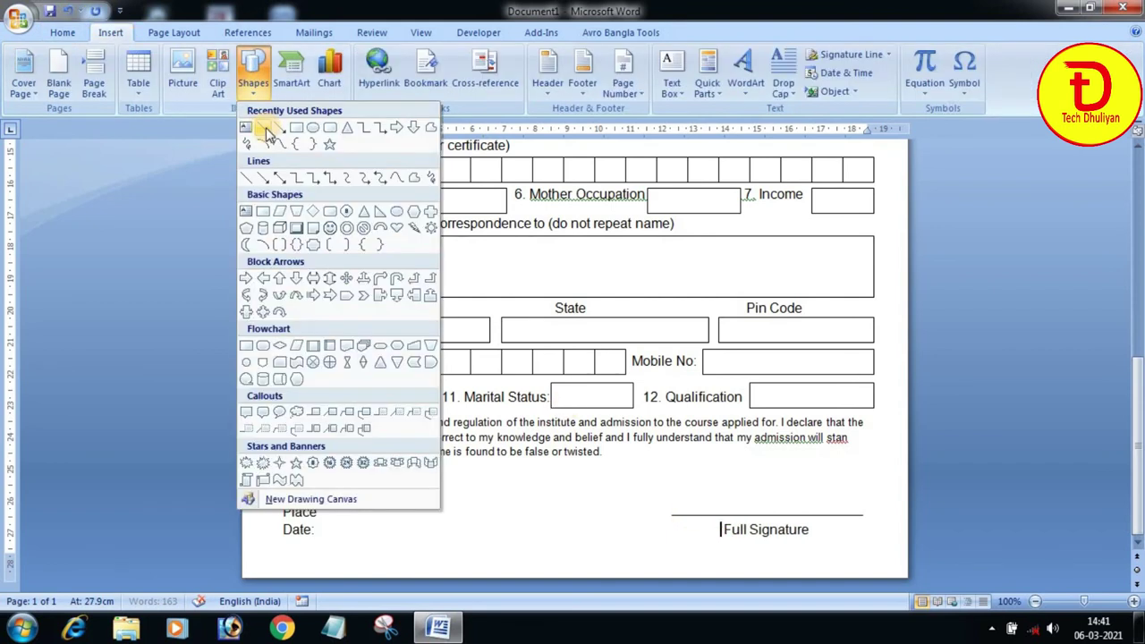
pyautogui.click(236, 136)
pyautogui.moveTo(320, 518); pyautogui.dragTo(438, 517)
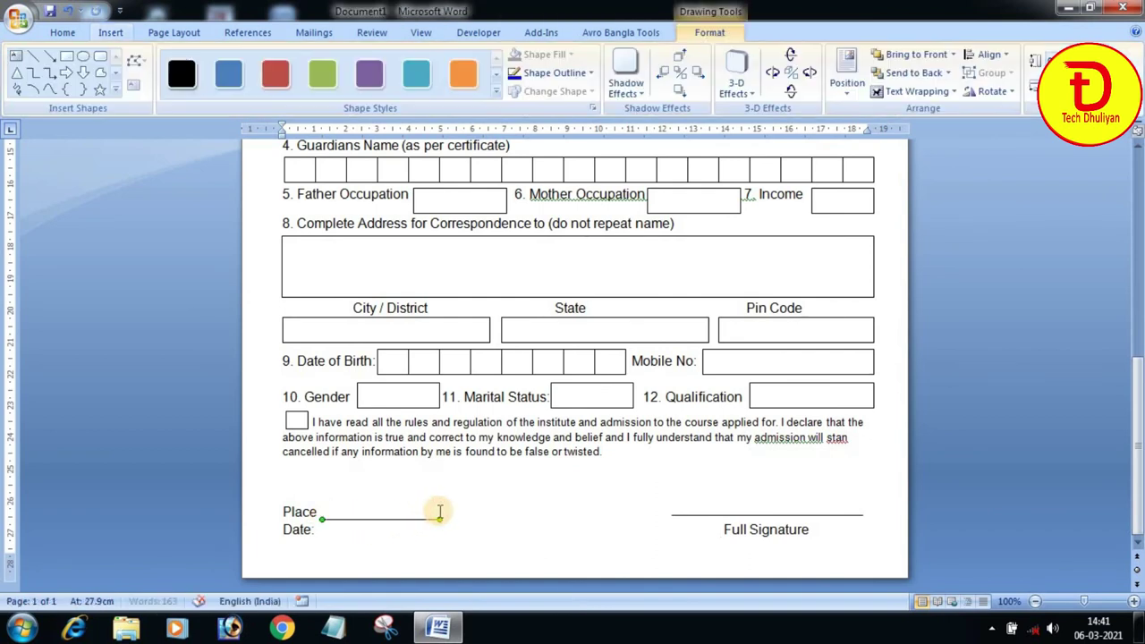
pyautogui.hotkey('ctrl', 'd')
pyautogui.hotkey('ctrl', 'Left')
pyautogui.hotkey('ctrl', 'Left')
pyautogui.hotkey('ctrl', 'Left')
pyautogui.hotkey('ctrl', 'Left')
pyautogui.hotkey('ctrl', 'Left')
pyautogui.hotkey('ctrl', 'Left')
pyautogui.hotkey('ctrl', 'Left')
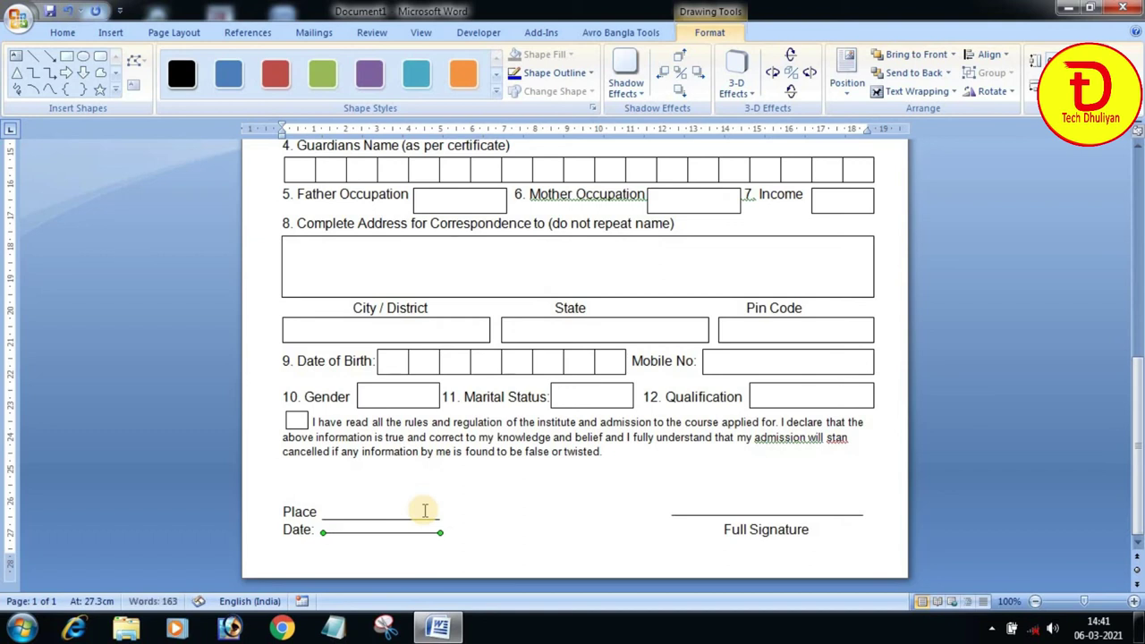
pyautogui.hotkey('ctrl', 'Down')
pyautogui.hotkey('ctrl', 'Down')
pyautogui.hotkey('ctrl', 'Down')
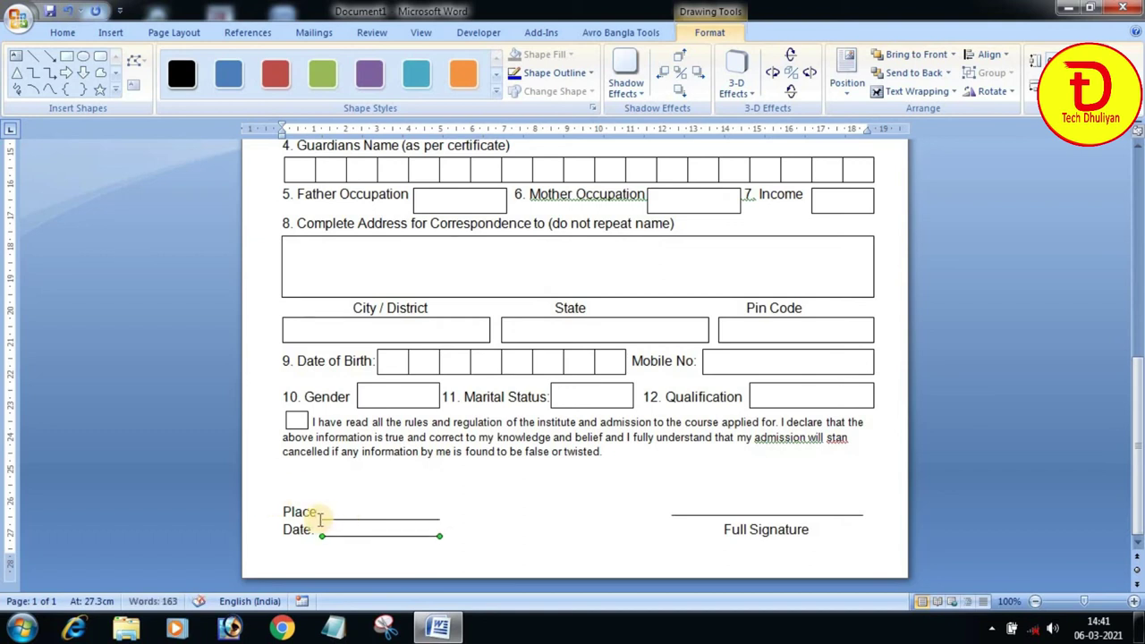
# Add a colon after Place so it reads 'Place:'
pyautogui.click(351, 516)
pyautogui.write(':')
pyautogui.click(558, 421)
pyautogui.scroll(3, 759, 413)
pyautogui.scroll(-3, 758, 412)
pyautogui.scroll(1, 759, 412)
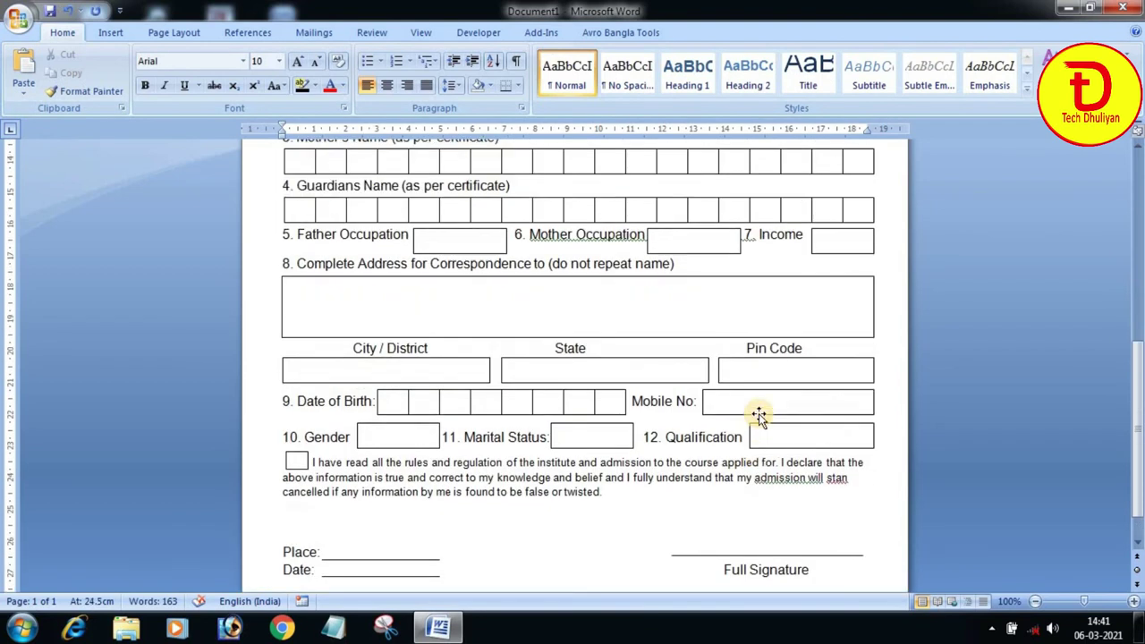
pyautogui.scroll(1, 759, 421)
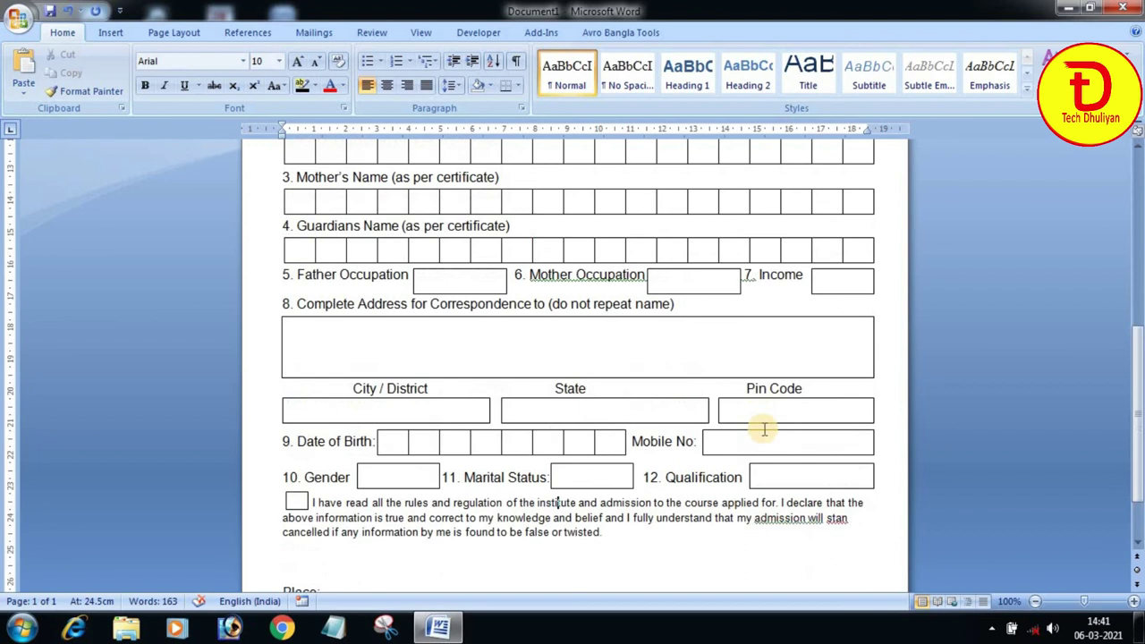
# Correct the misspelled 'stan' to 'Stan' using the spelling suggestion
pyautogui.rightClick(836, 519)
pyautogui.press('Return')
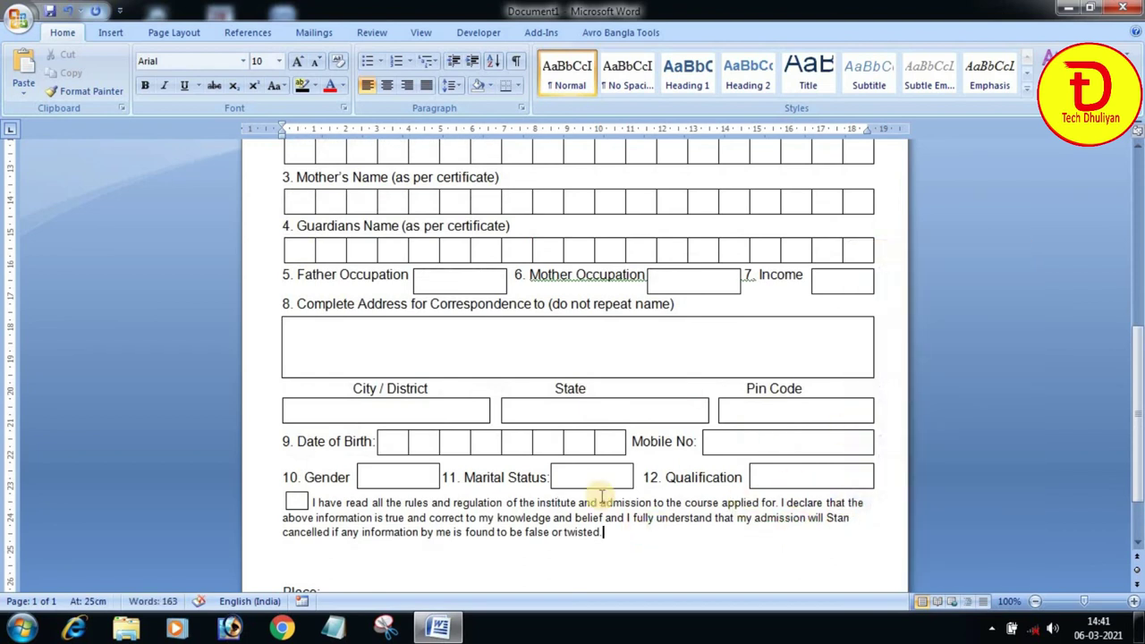
pyautogui.scroll(-2, 524, 447)
# Enlarge the declaration paragraph text to 11 pt
pyautogui.click(307, 422)
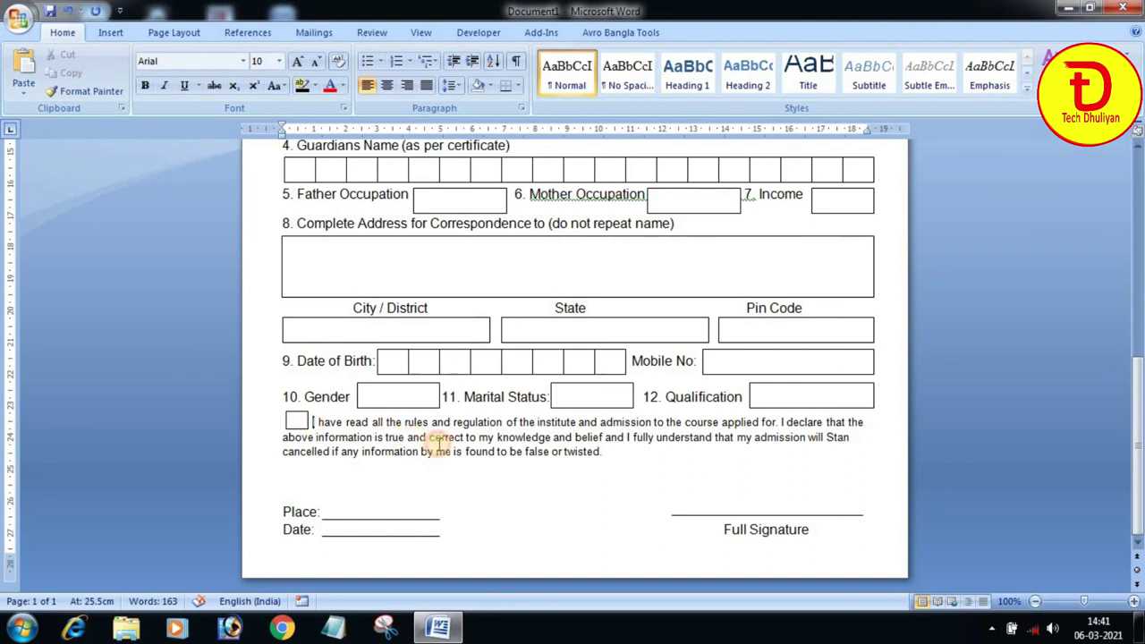
pyautogui.keyDown('shift'); pyautogui.click(598, 469); pyautogui.keyUp('shift')
pyautogui.click(422, 464)
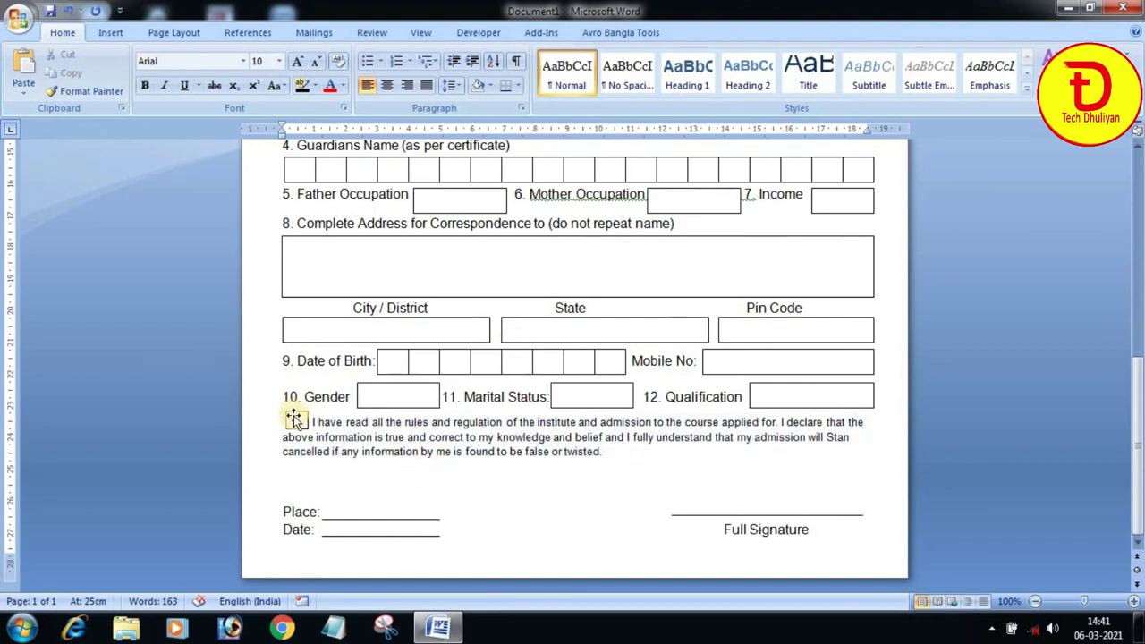
pyautogui.moveTo(309, 421); pyautogui.dragTo(616, 458)
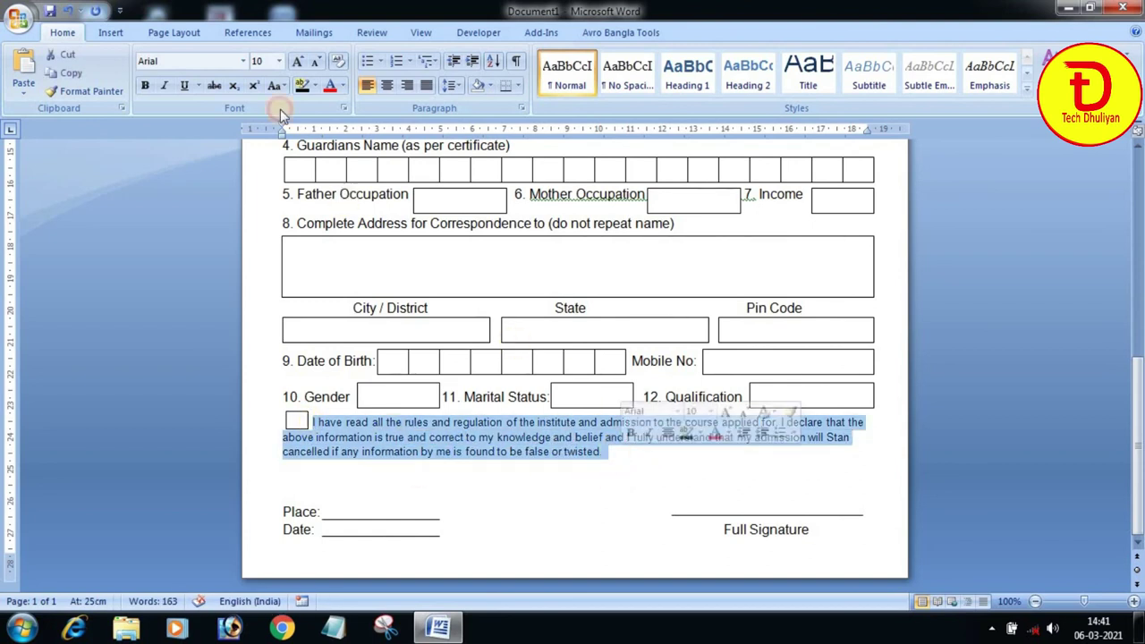
pyautogui.click(298, 60)
pyautogui.click(580, 422)
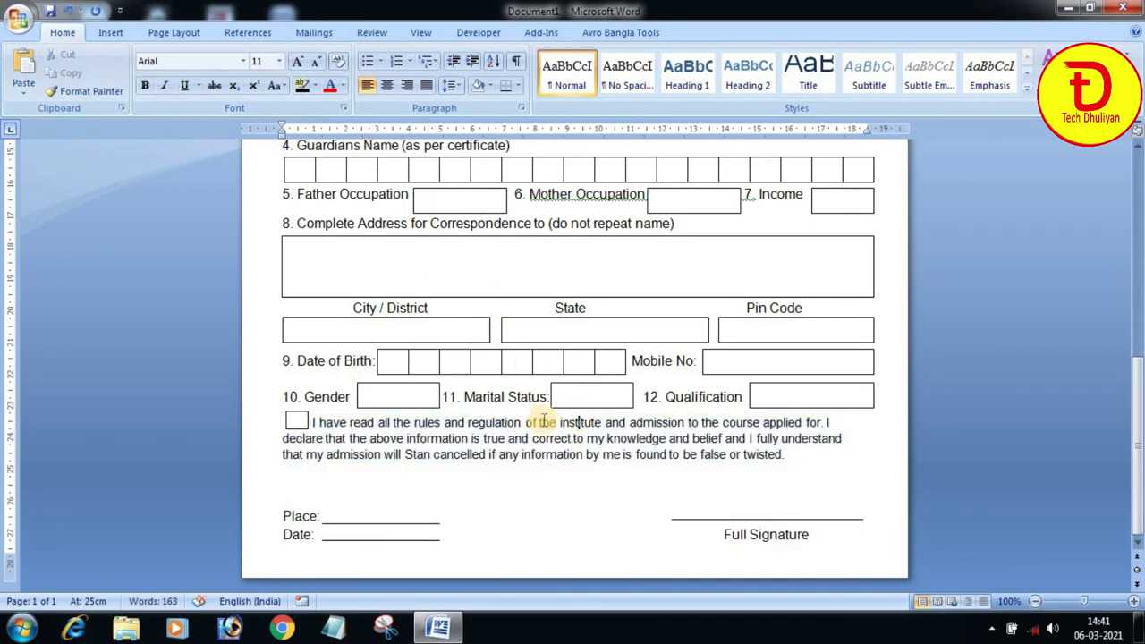
# Delete the empty line below the declaration and add one after 12. Qualification
pyautogui.click(298, 469)
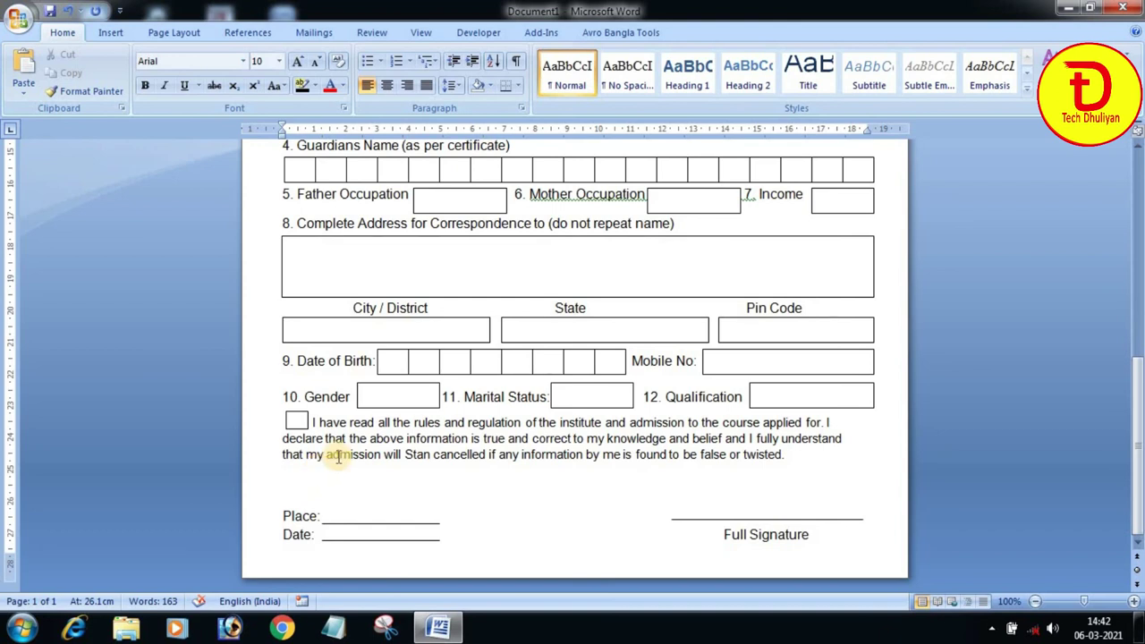
pyautogui.press('Delete')
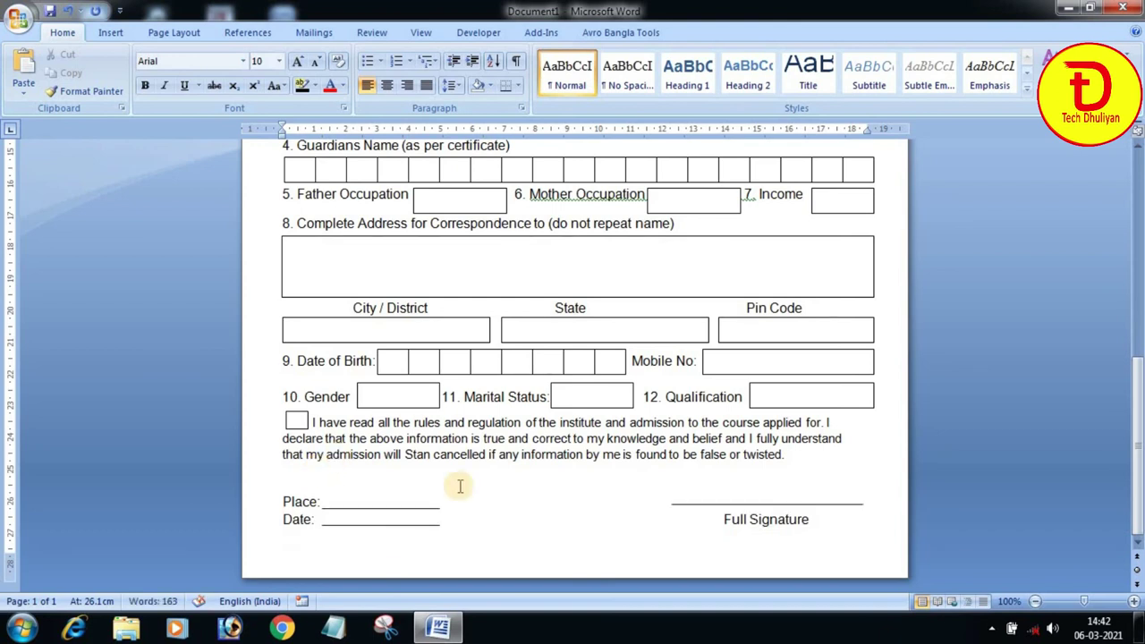
pyautogui.click(884, 407)
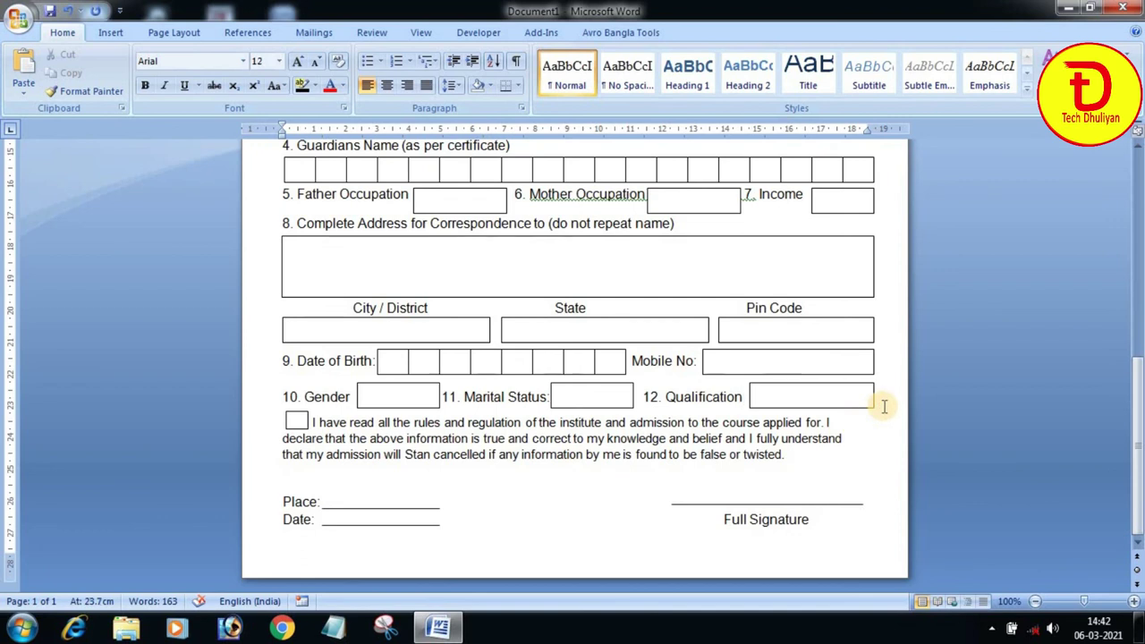
pyautogui.press('Return')
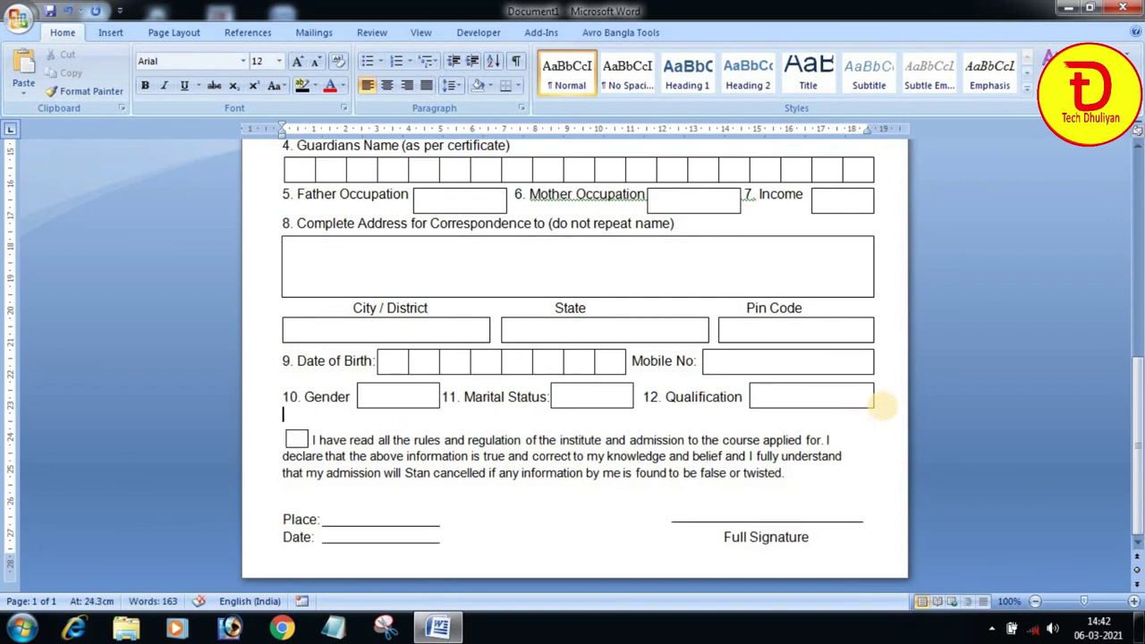
# Scroll through the form and back up to the arched 2 WING DANCE SCHOOL title and logo
pyautogui.scroll(1, 678, 457)
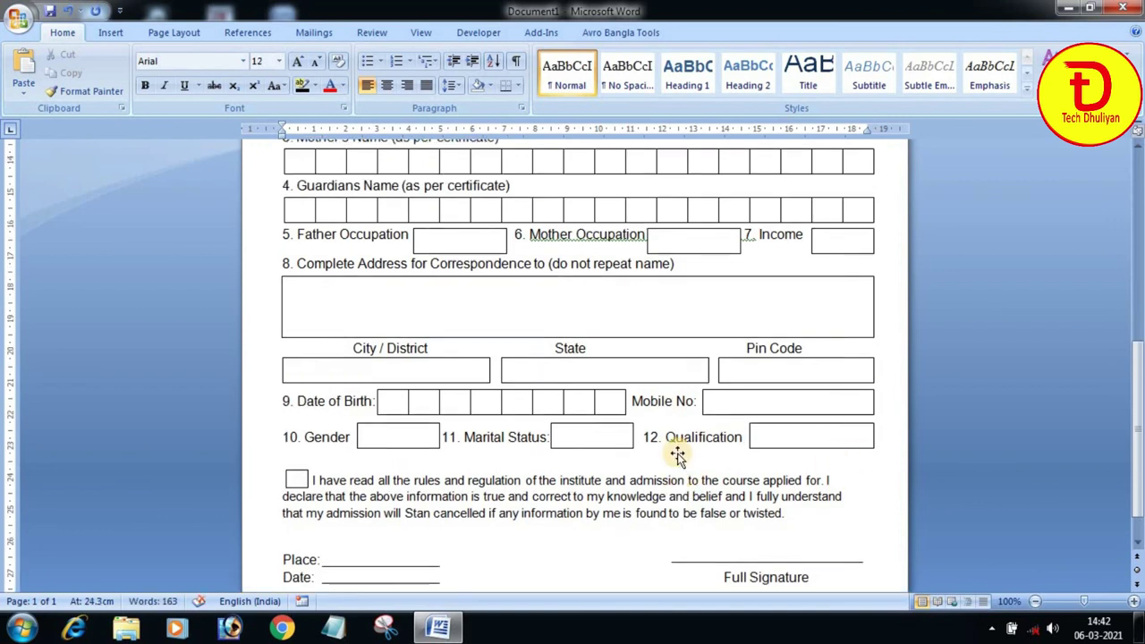
pyautogui.scroll(3, 678, 456)
pyautogui.scroll(6, 678, 457)
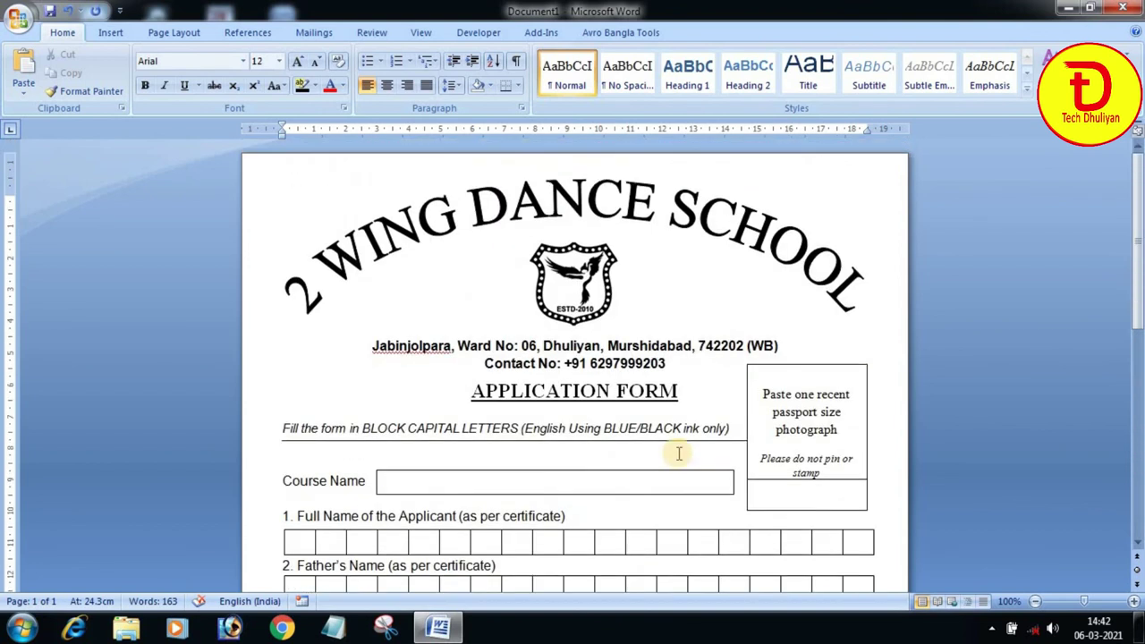
pyautogui.scroll(-5, 678, 453)
pyautogui.scroll(-7, 680, 456)
pyautogui.scroll(-2, 682, 457)
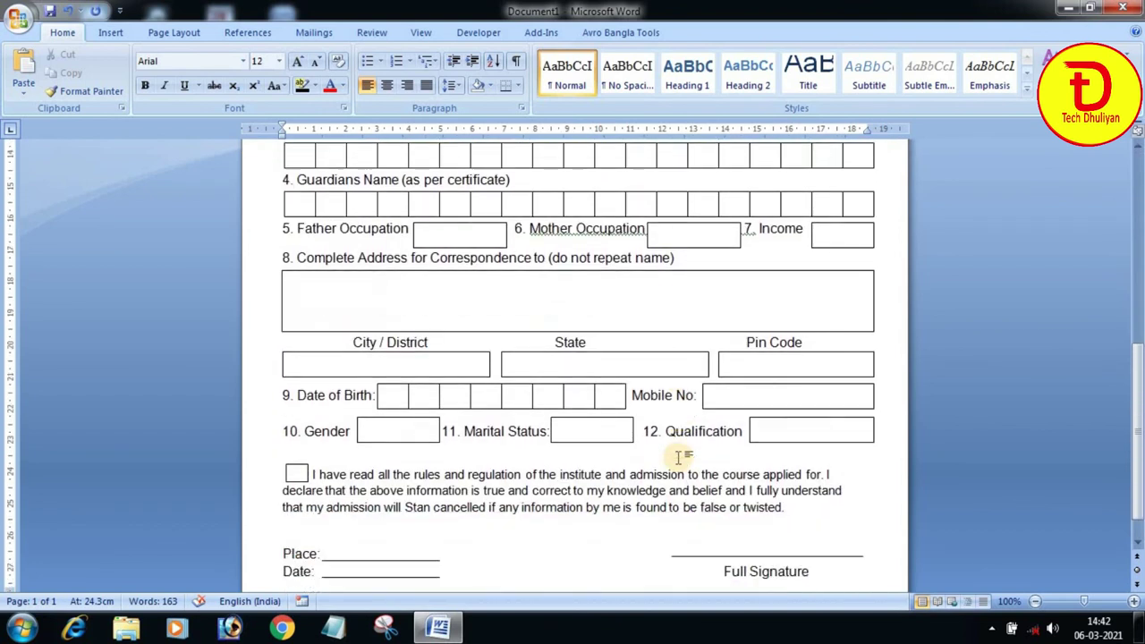
pyautogui.scroll(-1, 680, 457)
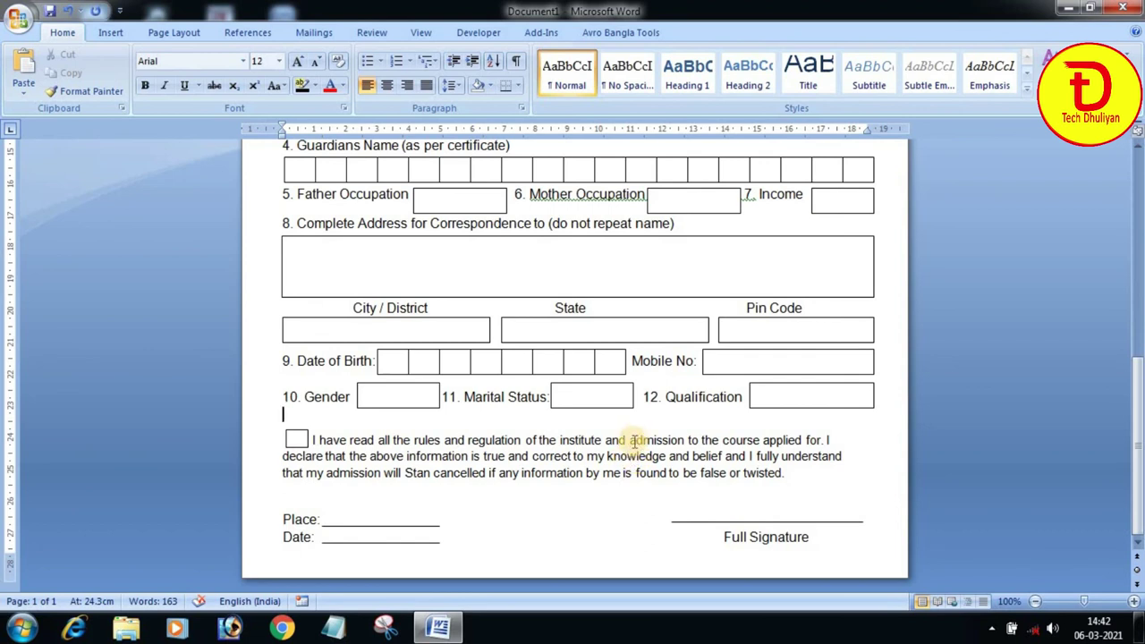
pyautogui.scroll(3, 635, 435)
pyautogui.scroll(3, 637, 436)
pyautogui.scroll(3, 637, 436)
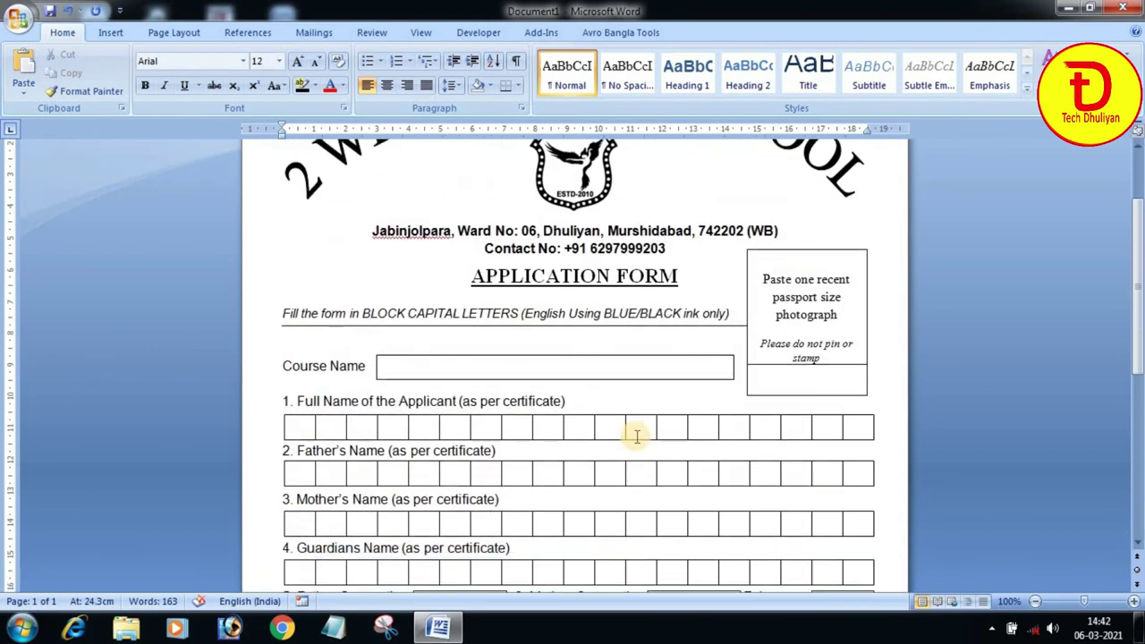
pyautogui.scroll(-7, 635, 434)
pyautogui.scroll(-1, 635, 431)
pyautogui.scroll(1, 636, 433)
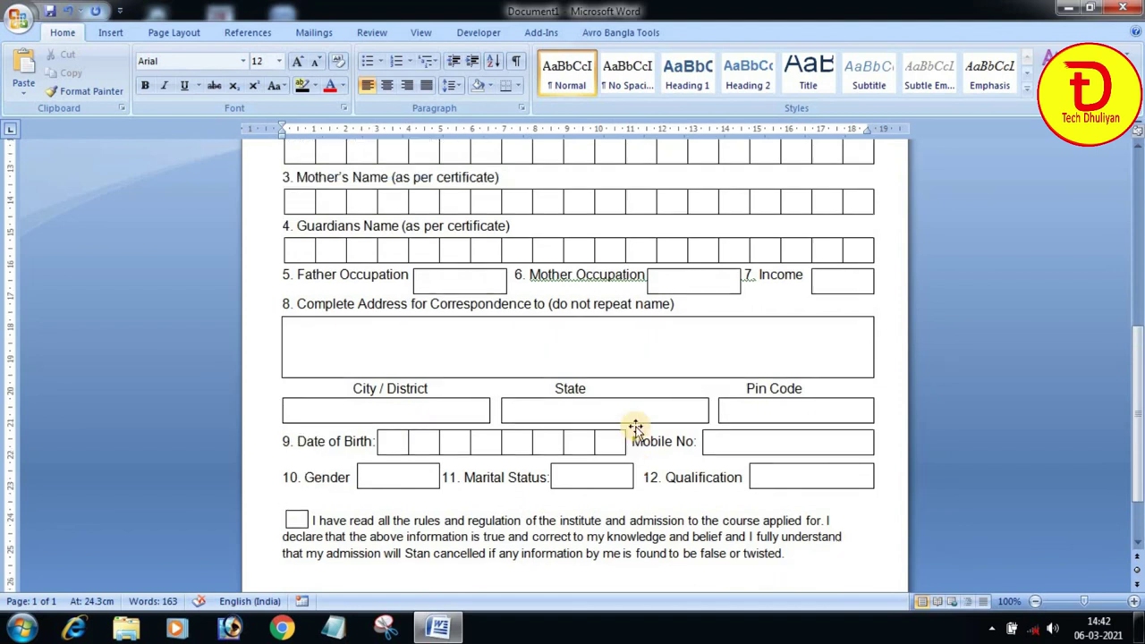
pyautogui.scroll(6, 637, 428)
pyautogui.scroll(1, 637, 426)
pyautogui.scroll(4, 639, 422)
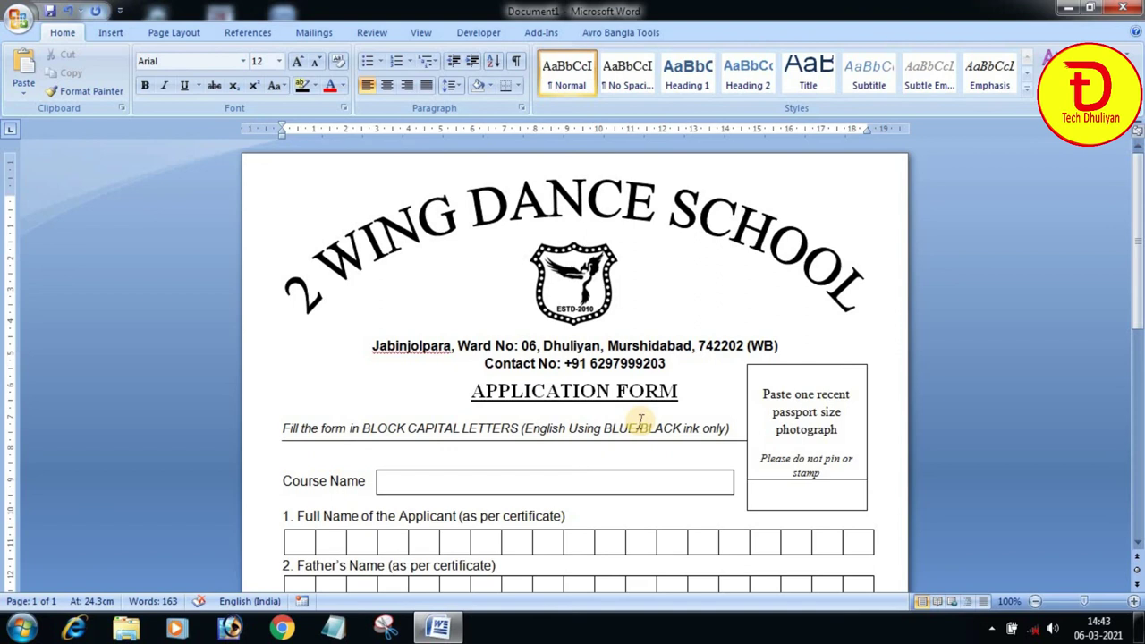
pyautogui.scroll(-7, 641, 420)
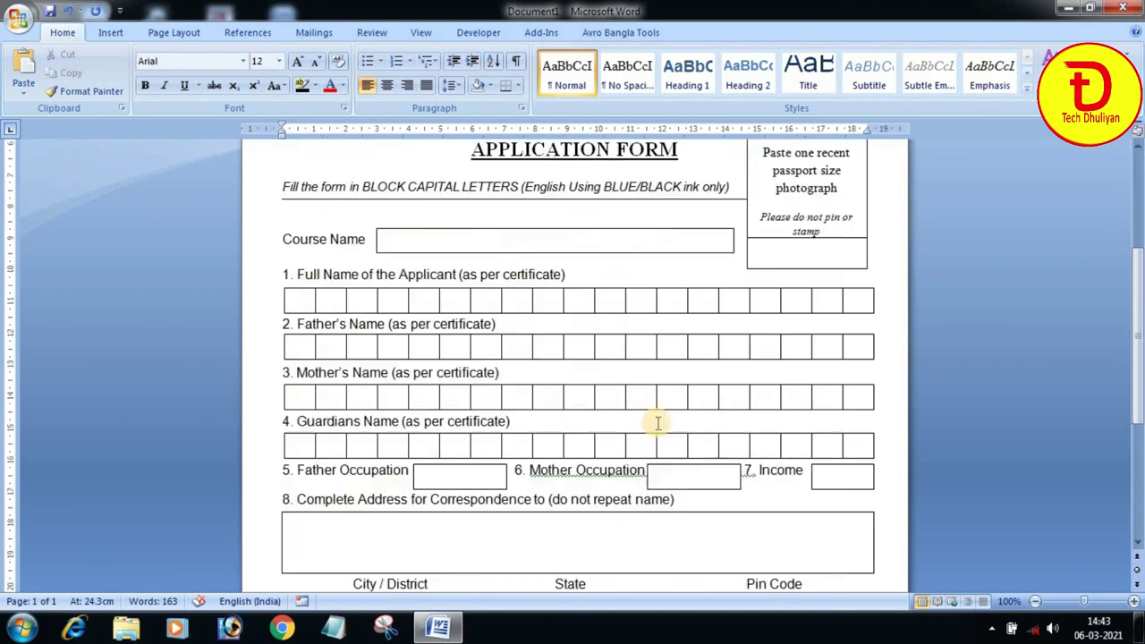
pyautogui.scroll(-5, 662, 425)
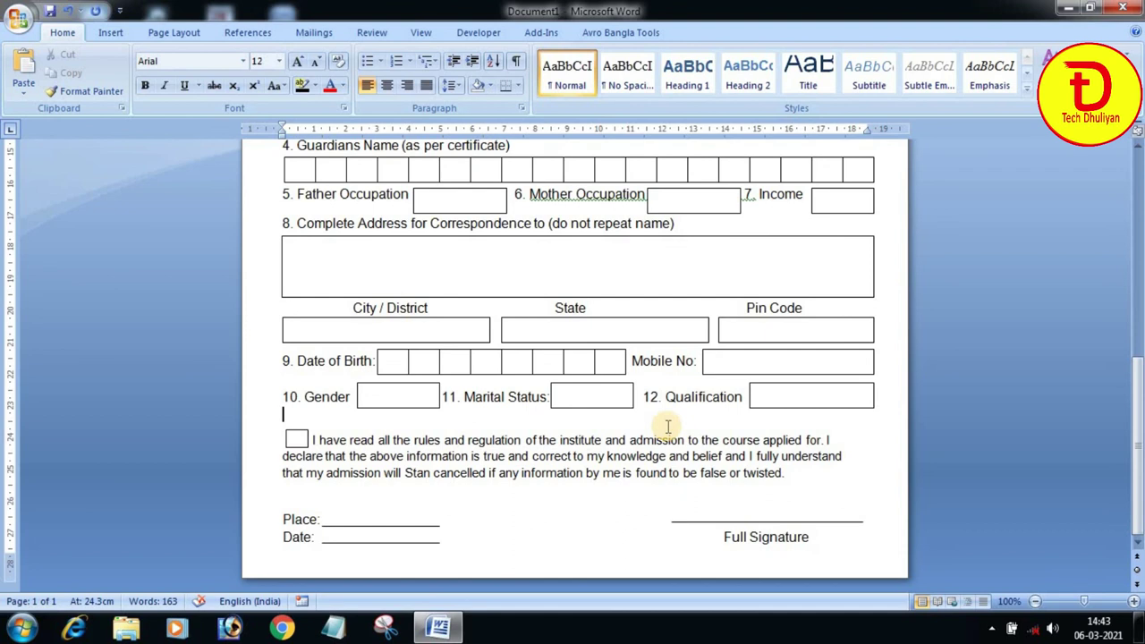
pyautogui.scroll(1, 518, 395)
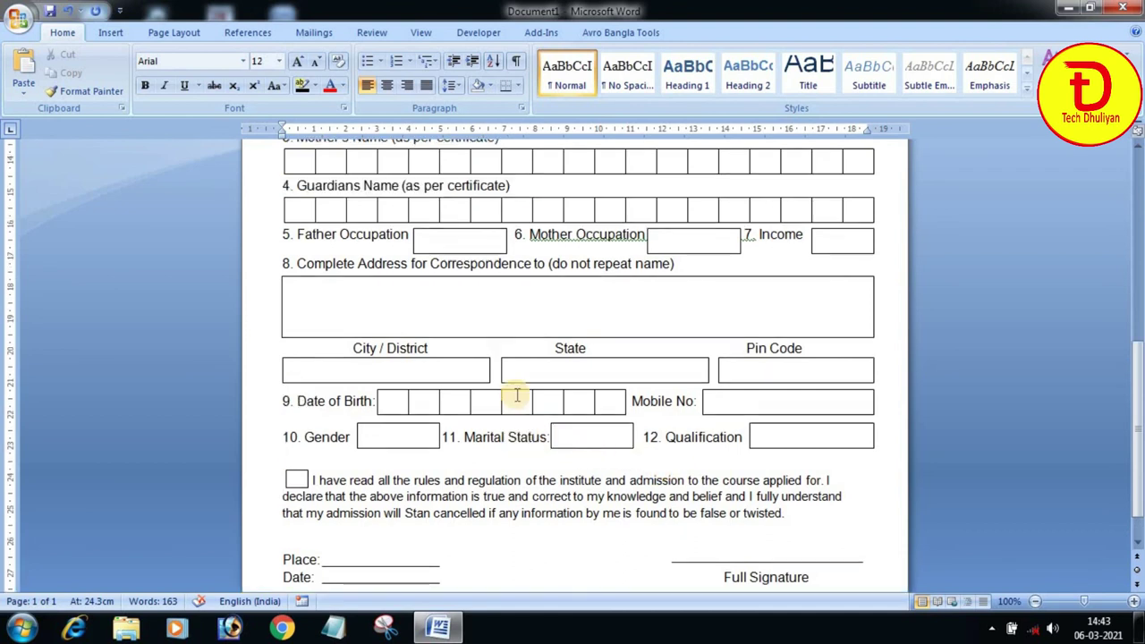
pyautogui.scroll(6, 517, 395)
pyautogui.scroll(4, 519, 398)
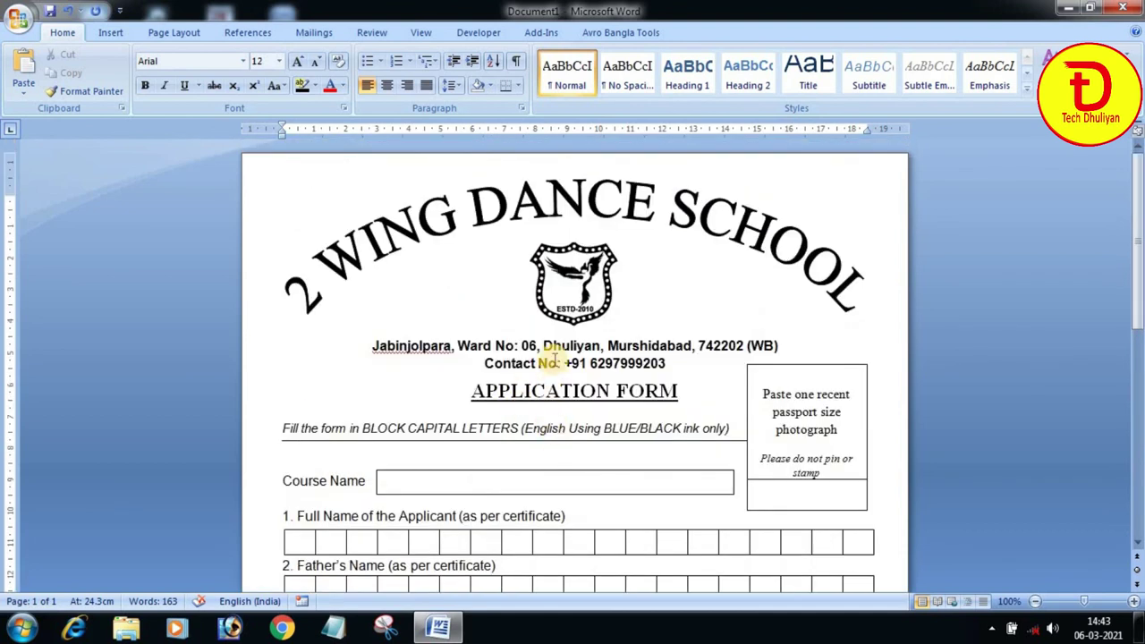
# Undo an accidental logo move and shrink the empty line under the school header to 6 pt
pyautogui.moveTo(544, 309); pyautogui.dragTo(570, 307)
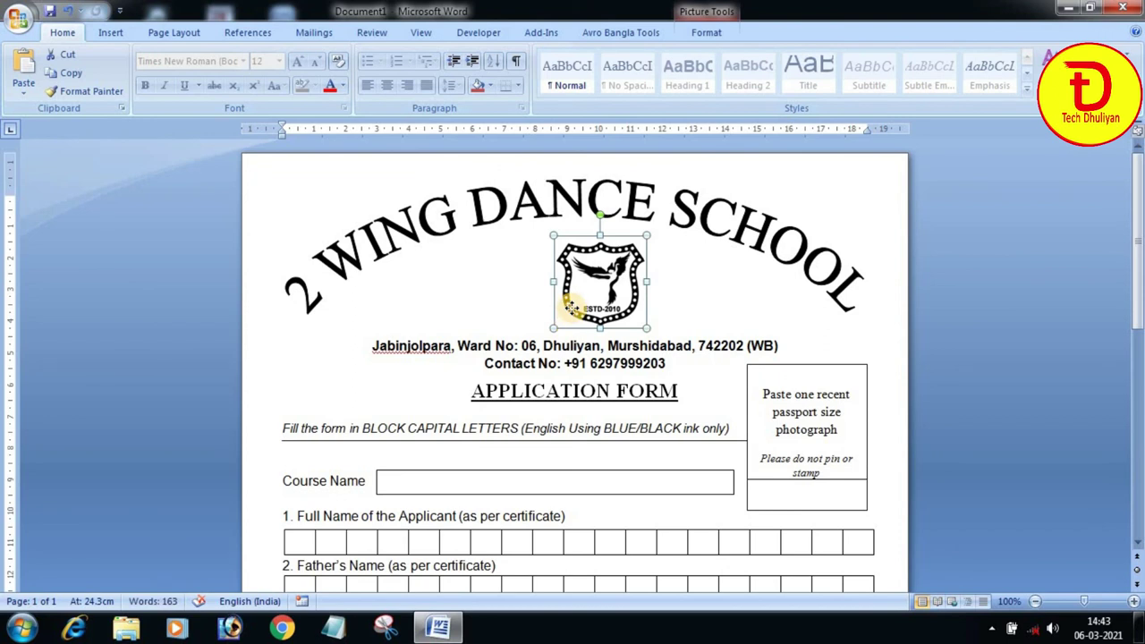
pyautogui.hotkey('ctrl', 'z')
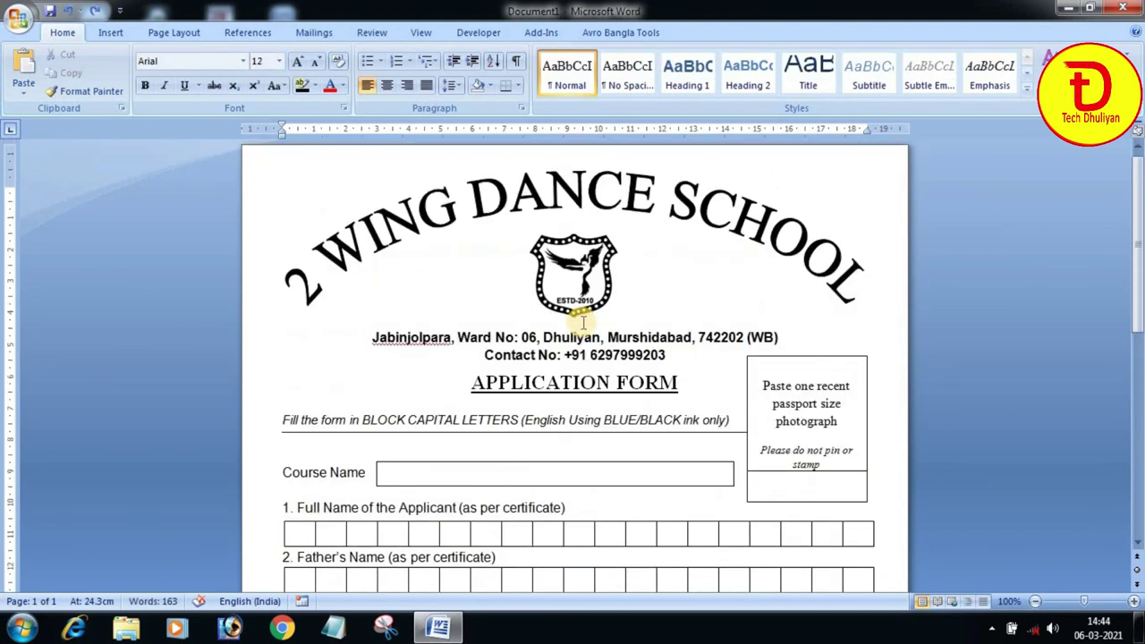
pyautogui.click(371, 304)
pyautogui.moveTo(288, 310); pyautogui.dragTo(299, 316)
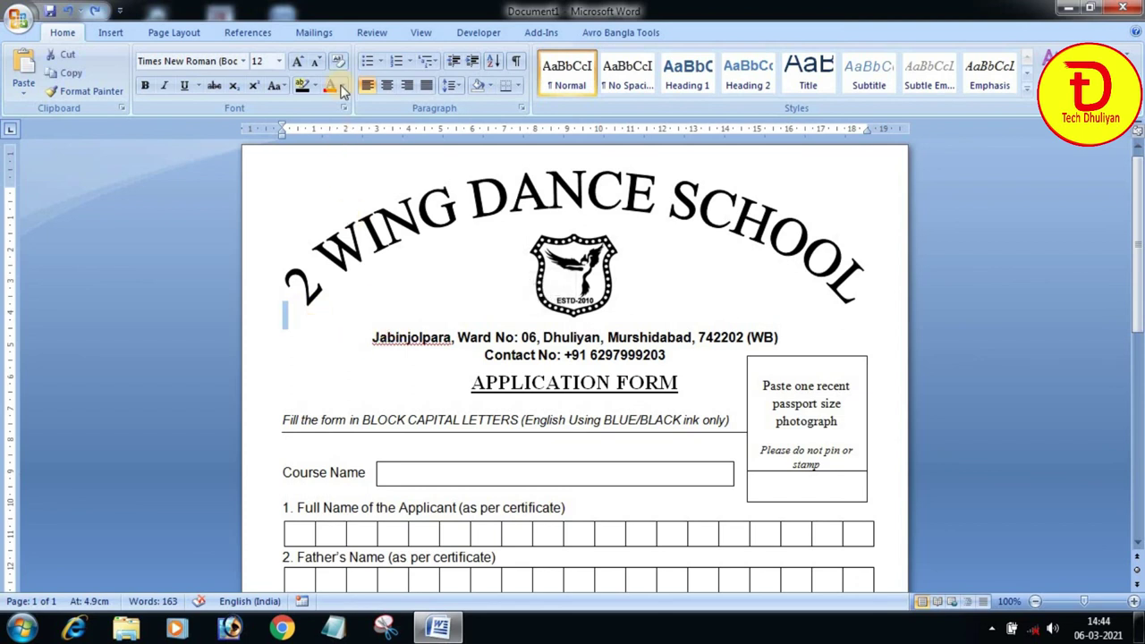
pyautogui.click(318, 62)
pyautogui.click(318, 62)
pyautogui.click(317, 63)
pyautogui.click(318, 63)
pyautogui.click(318, 63)
pyautogui.click(318, 62)
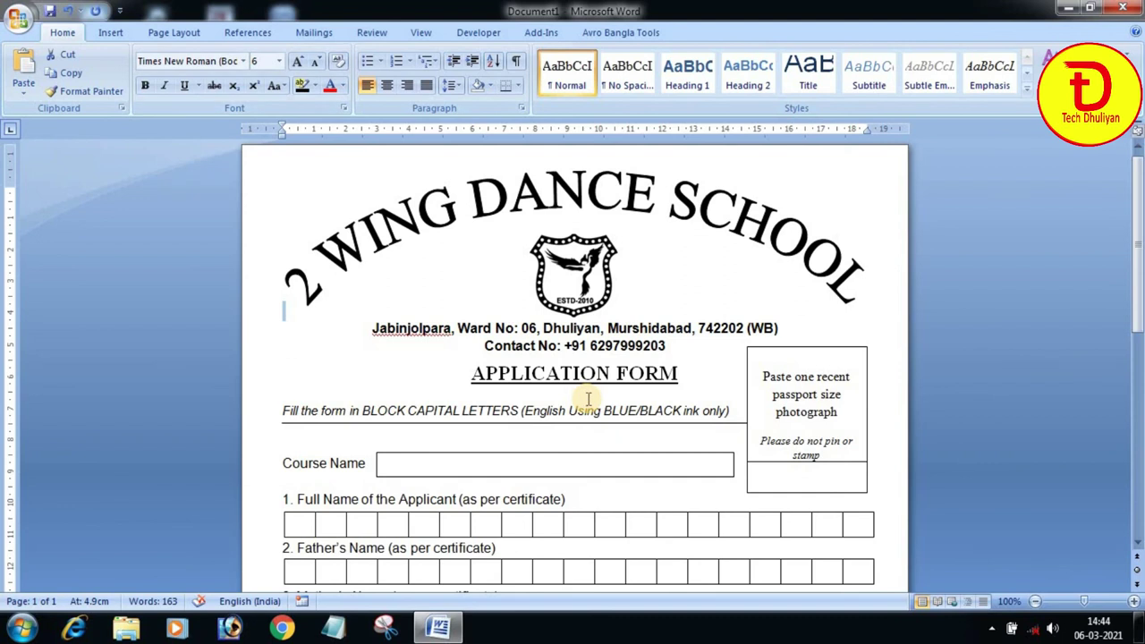
# Set the empty line below Course Name to 6 pt
pyautogui.scroll(-4, 588, 400)
pyautogui.scroll(-1, 588, 400)
pyautogui.scroll(-2, 589, 400)
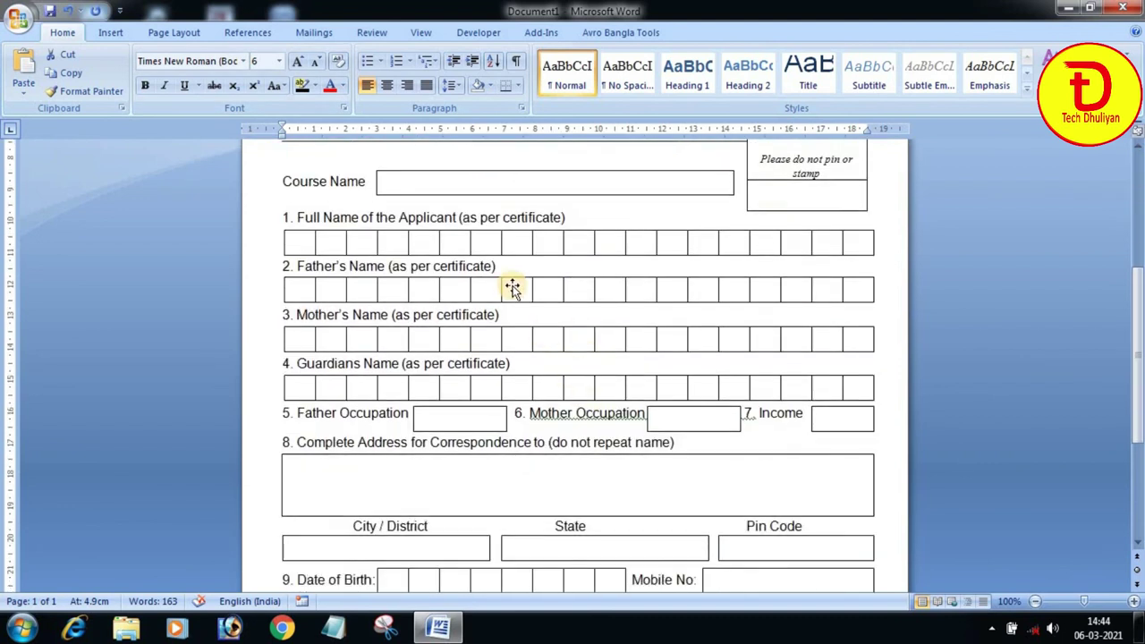
pyautogui.moveTo(285, 201); pyautogui.dragTo(322, 200)
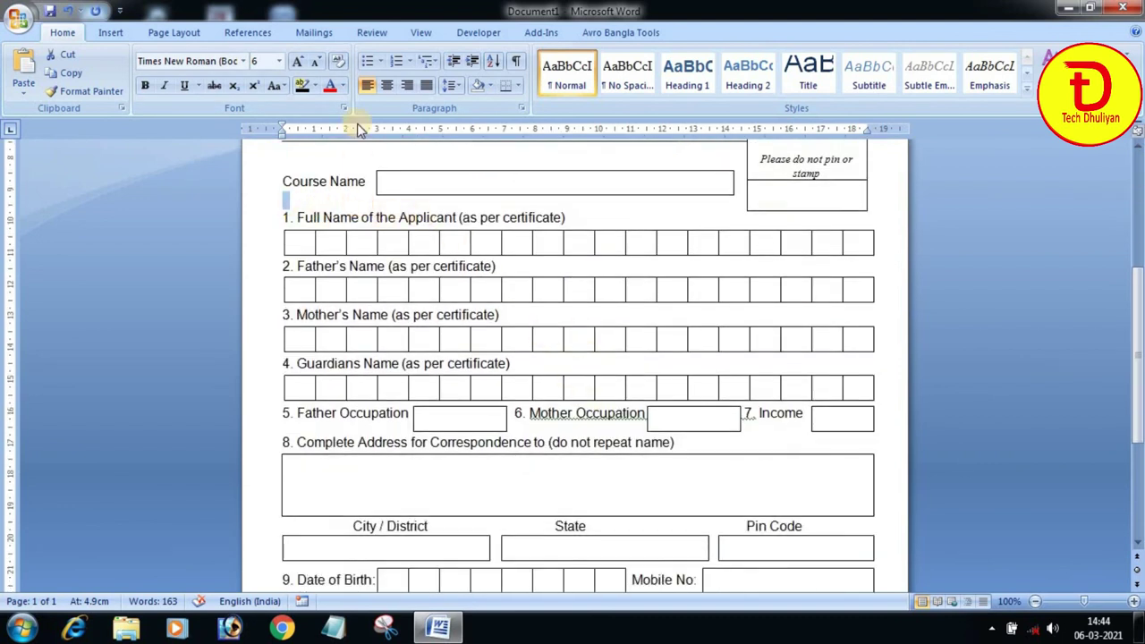
pyautogui.click(319, 63)
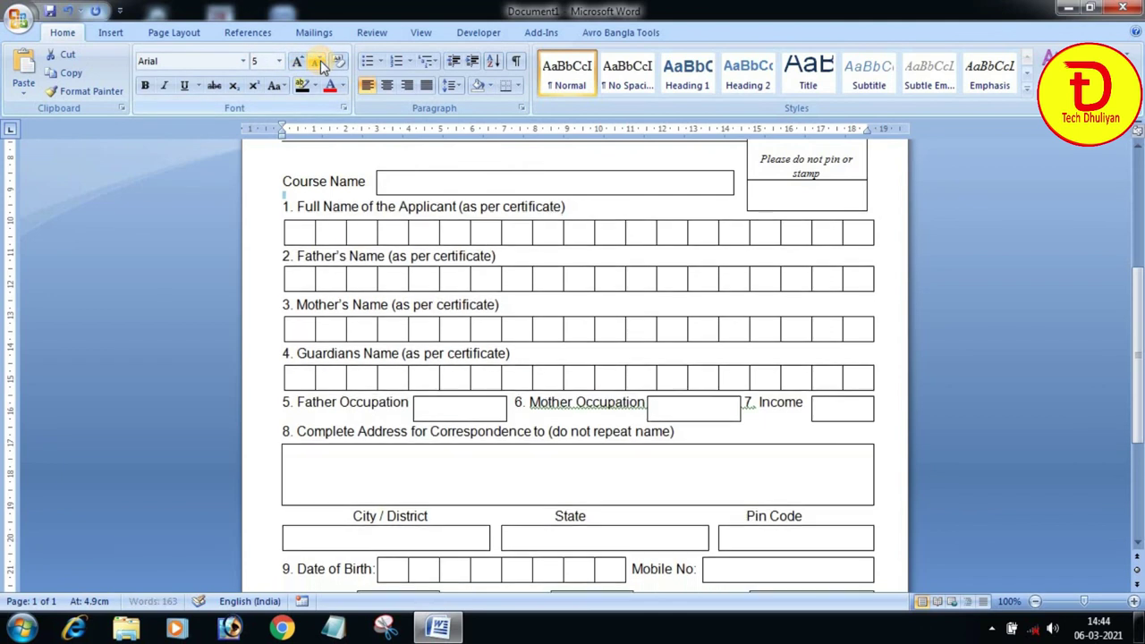
pyautogui.click(298, 65)
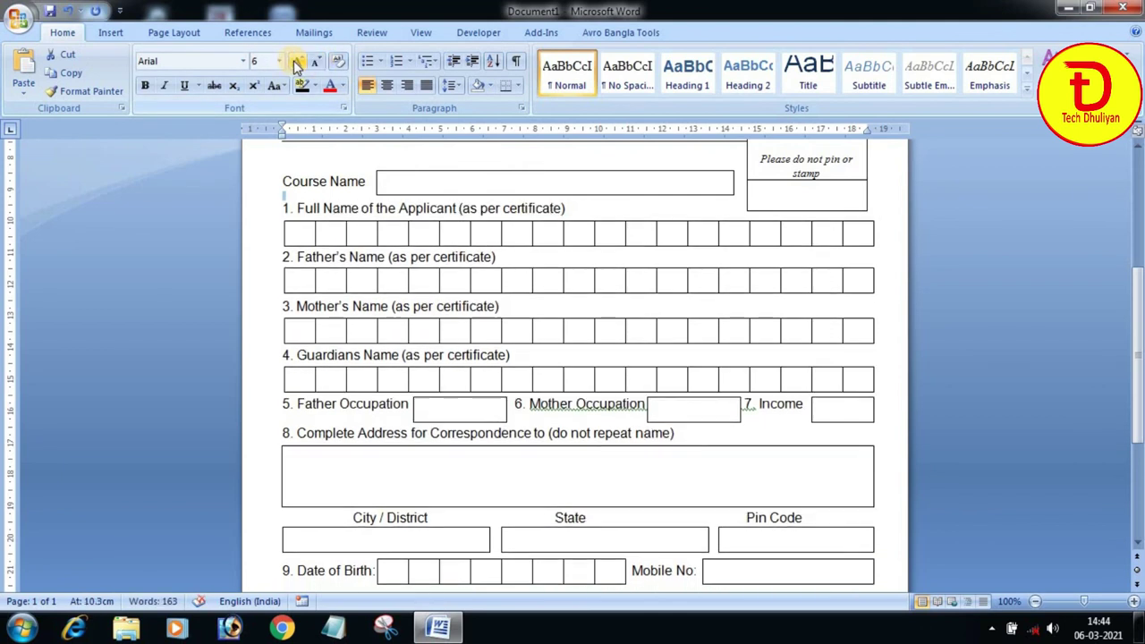
pyautogui.click(685, 349)
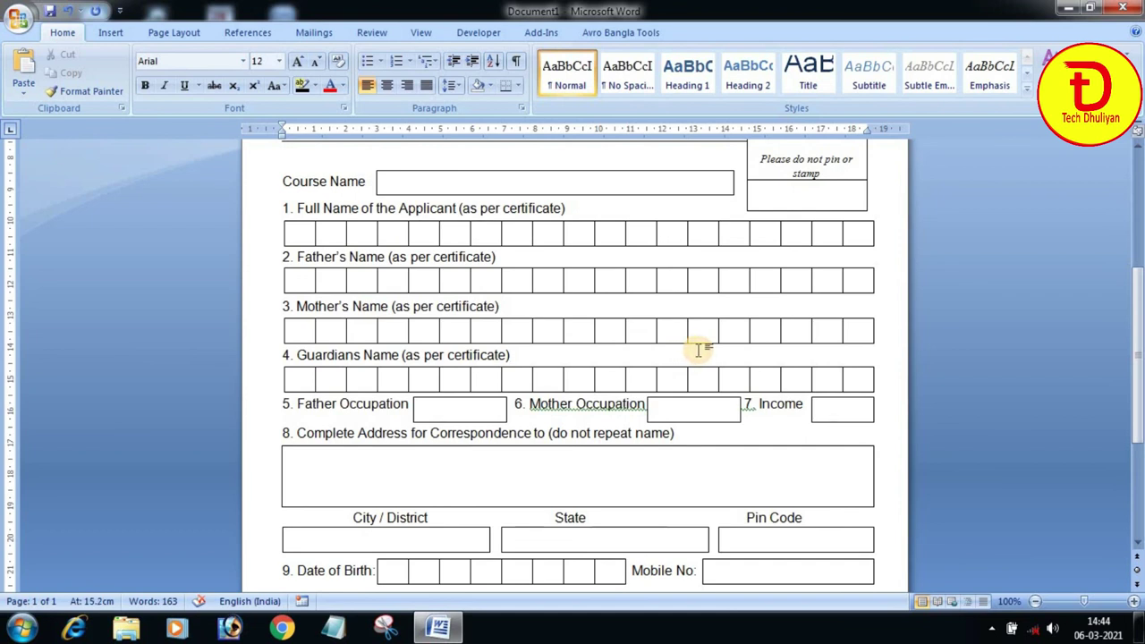
pyautogui.scroll(-5, 699, 349)
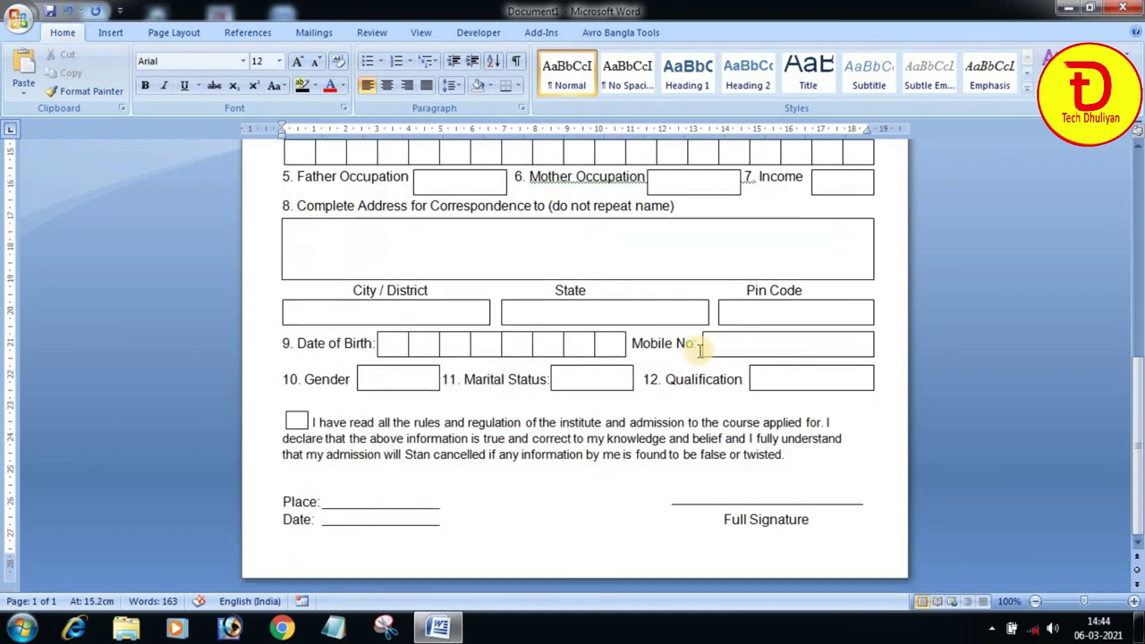
# Add a row below Gender with '13. Religion' and, after a tab, '14. Category:'
pyautogui.click(398, 397)
pyautogui.press('Return')
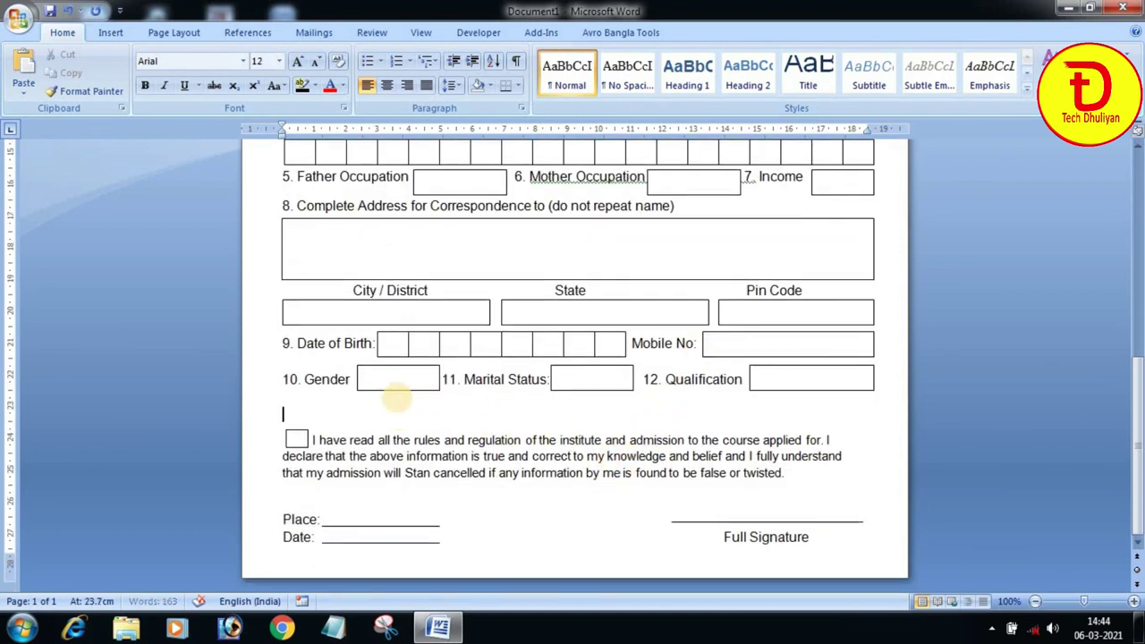
pyautogui.click(317, 413)
pyautogui.write('13. ')
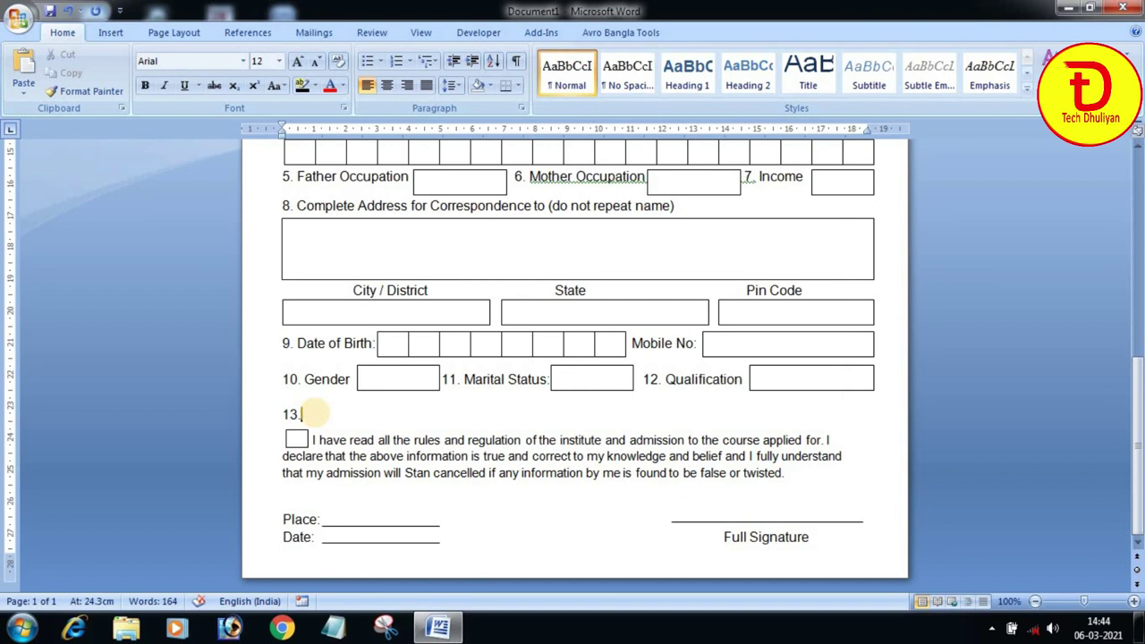
pyautogui.write('Reli')
pyautogui.write('gion:')
pyautogui.press('Tab')
pyautogui.write('S')
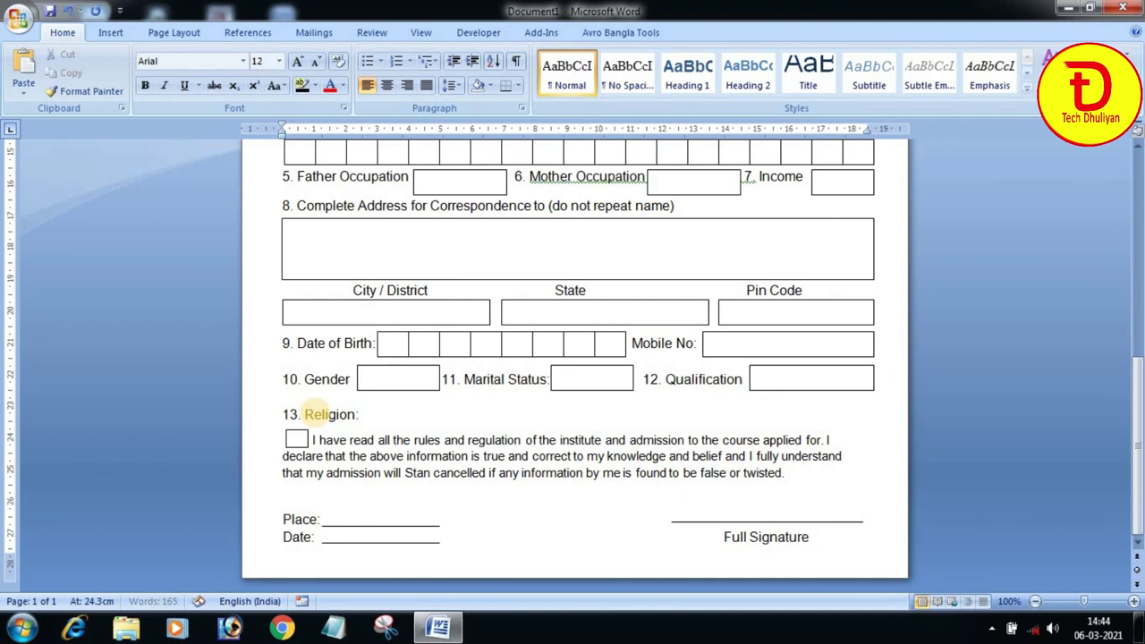
pyautogui.write('14. Category')
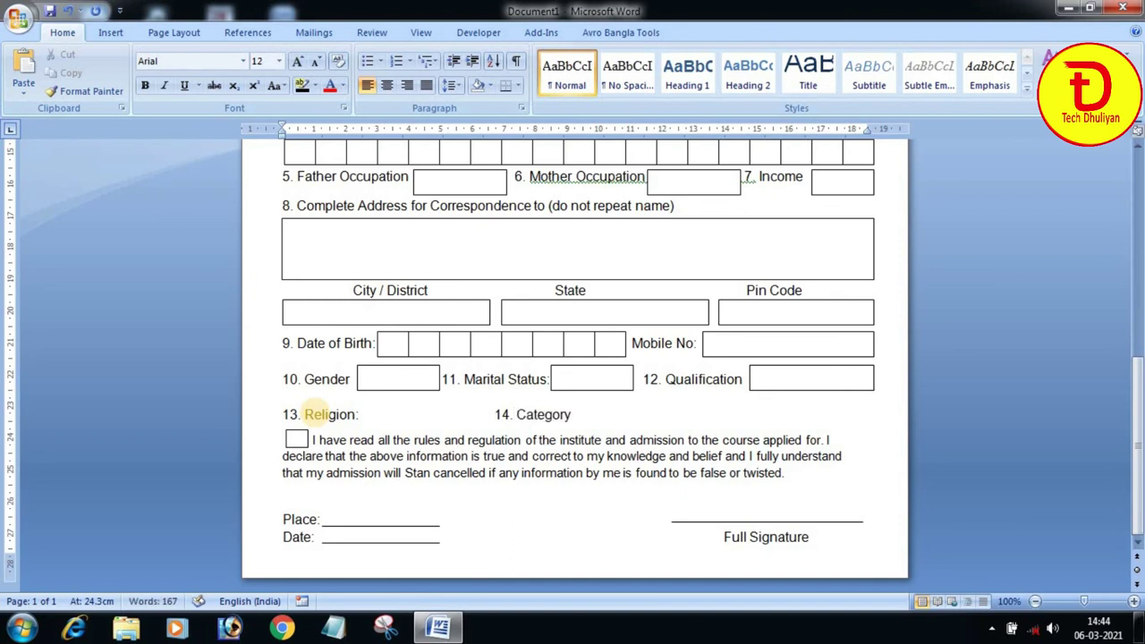
pyautogui.write(':')
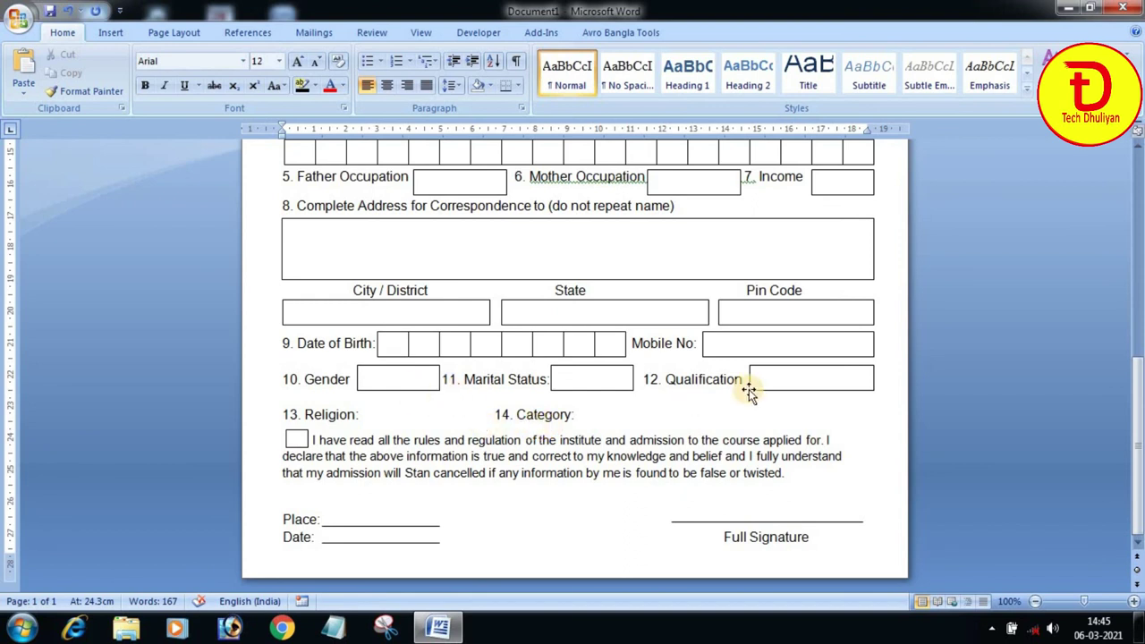
pyautogui.click(780, 391)
# Copy the Qualification answer box and place entry boxes beside the new row's labels
pyautogui.hotkey('ctrl', 'c')
pyautogui.hotkey('ctrl', 'v')
pyautogui.moveTo(805, 397); pyautogui.dragTo(405, 413)
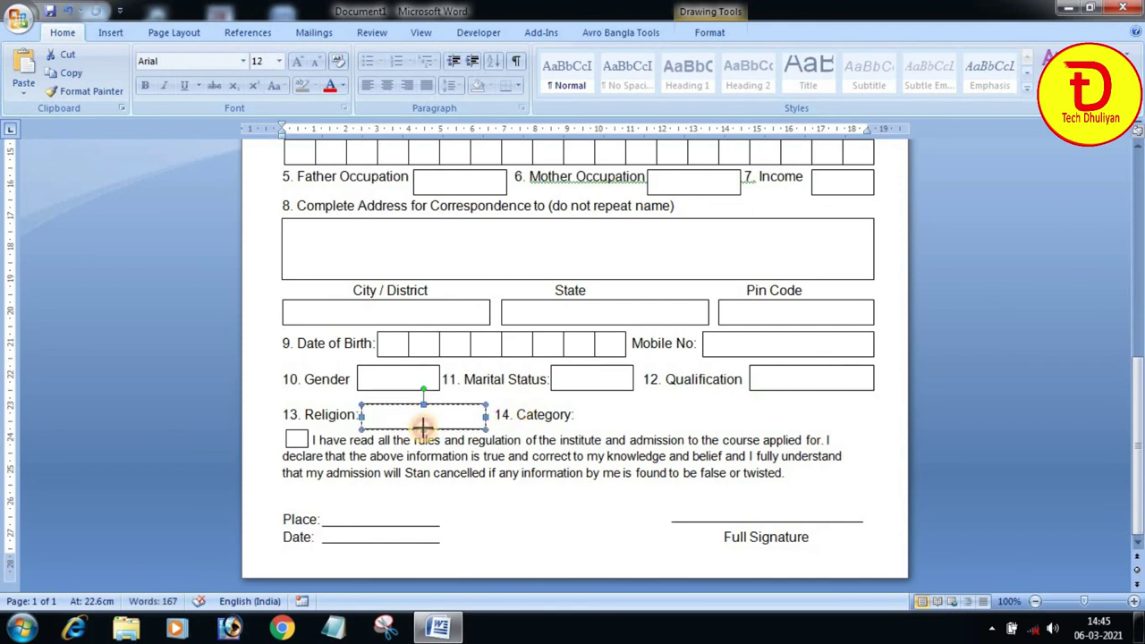
pyautogui.click(422, 422)
pyautogui.press('Escape')
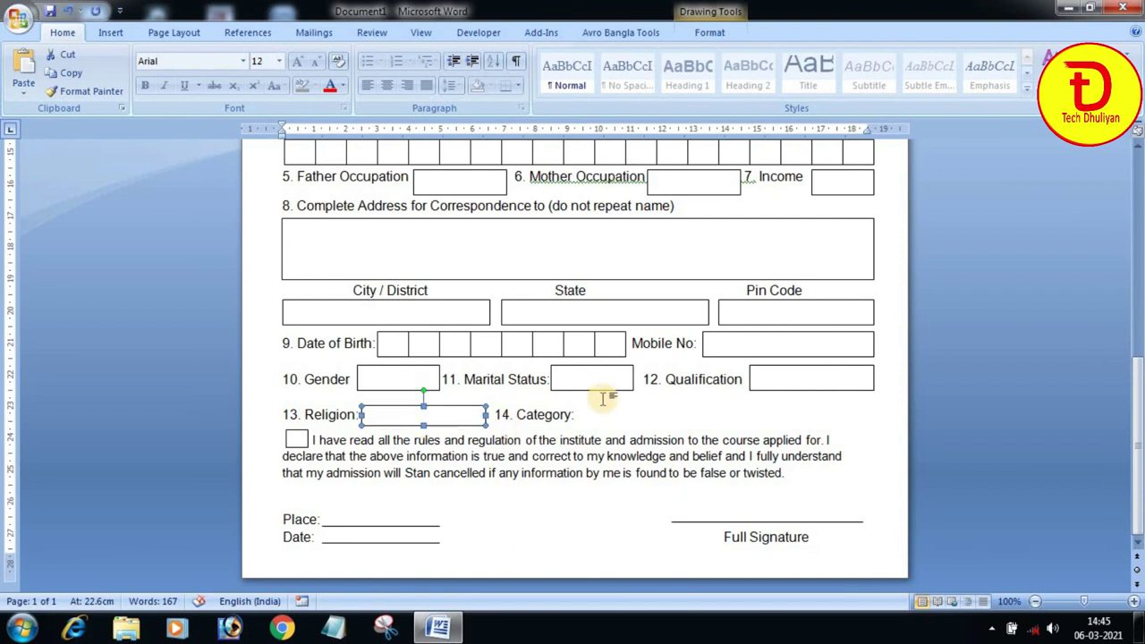
pyautogui.moveTo(421, 426); pyautogui.dragTo(635, 417)
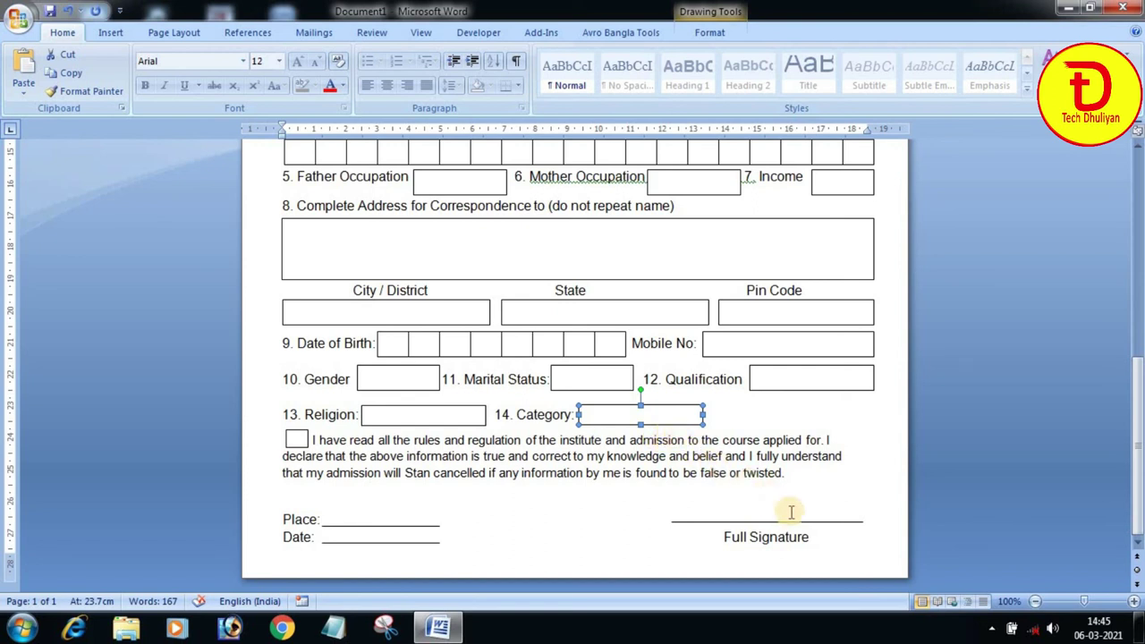
pyautogui.click(795, 473)
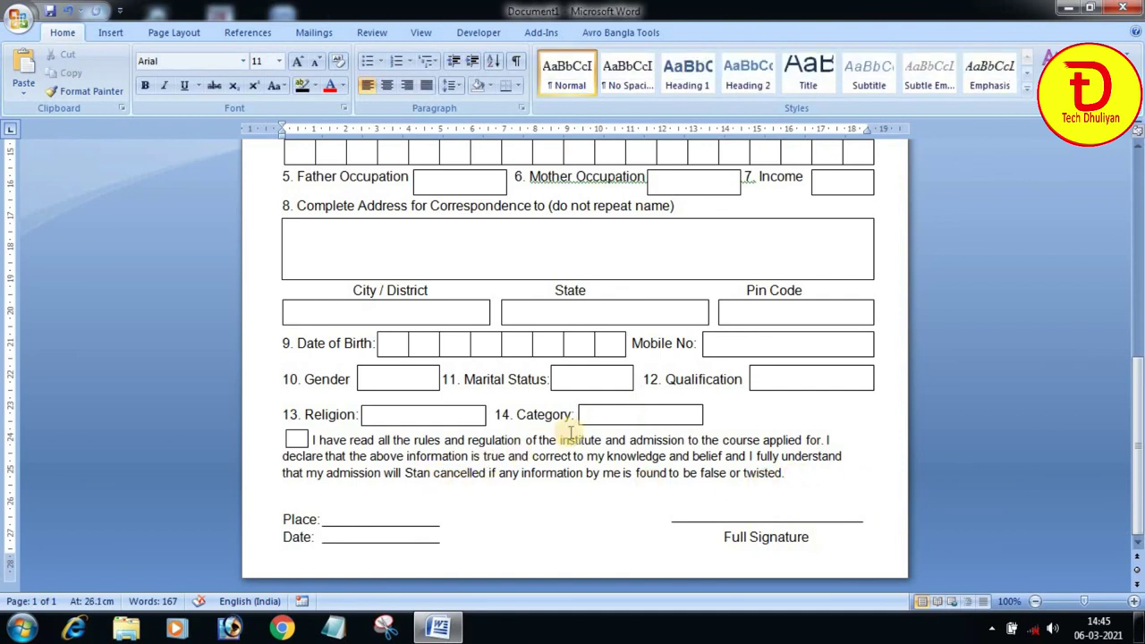
pyautogui.click(608, 418)
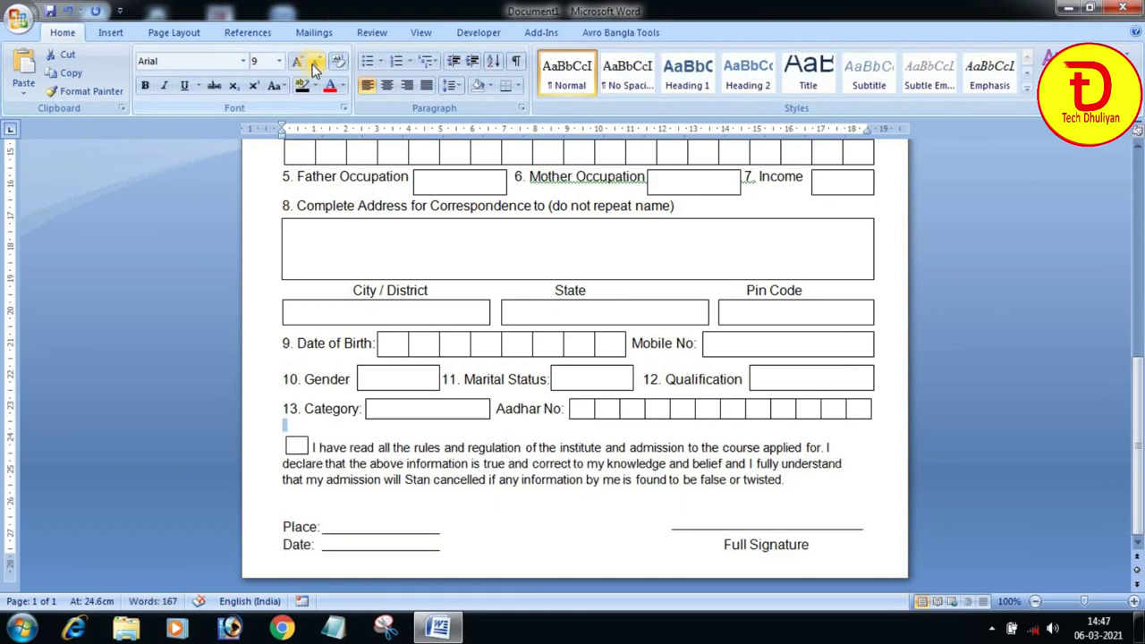
# Print the application form with Ctrl+P, accepting the default settings
pyautogui.click(563, 449)
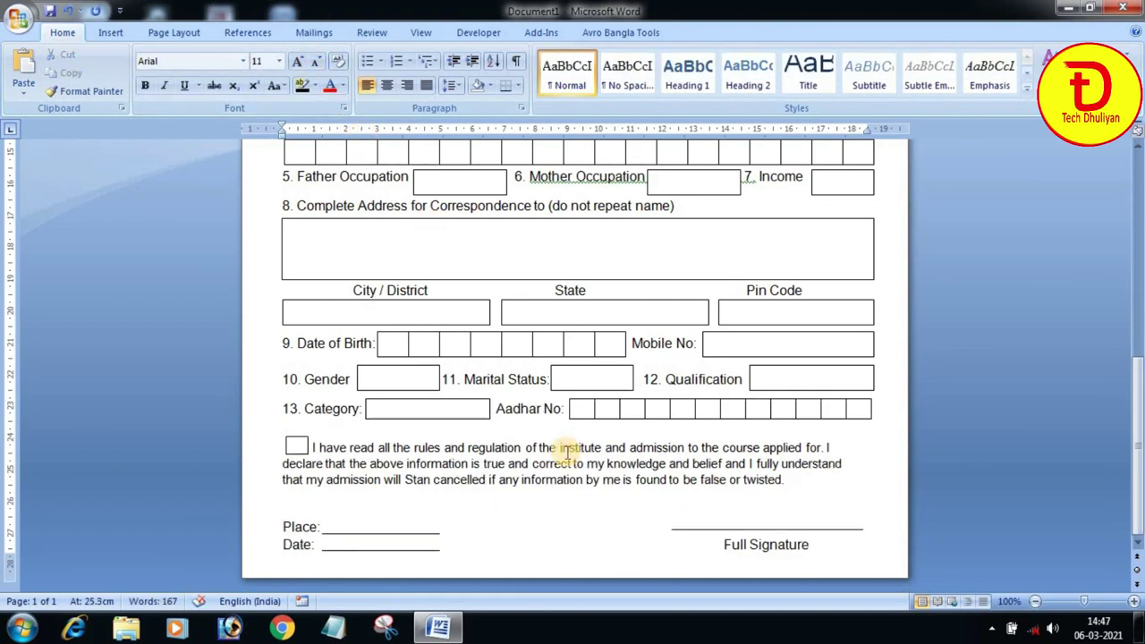
pyautogui.hotkey('ctrl', 'p')
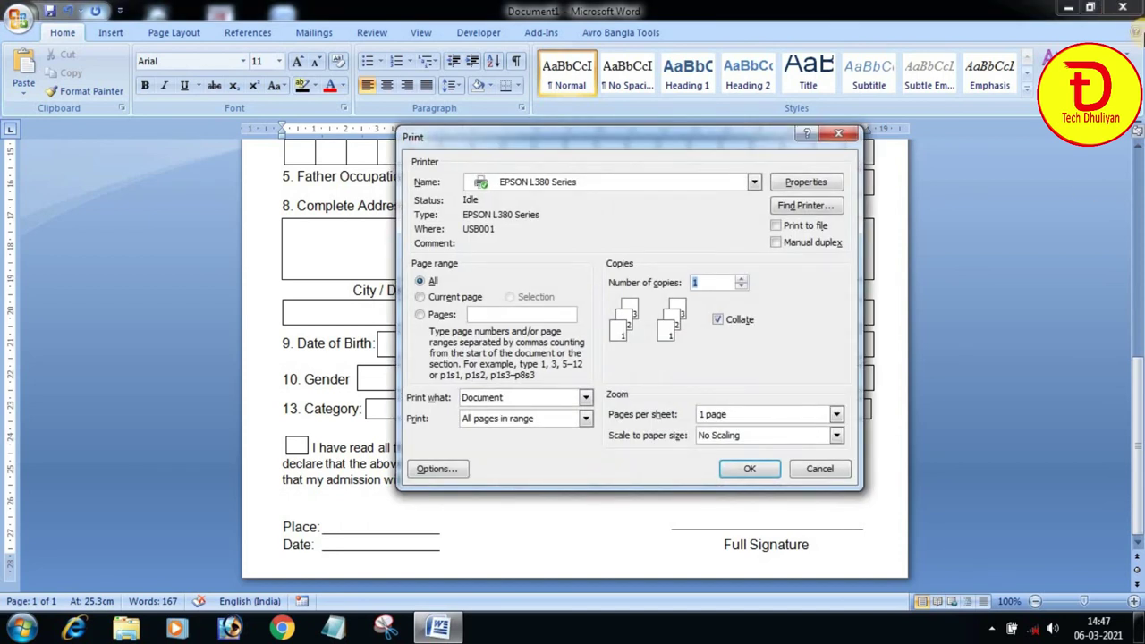
pyautogui.press('Return')
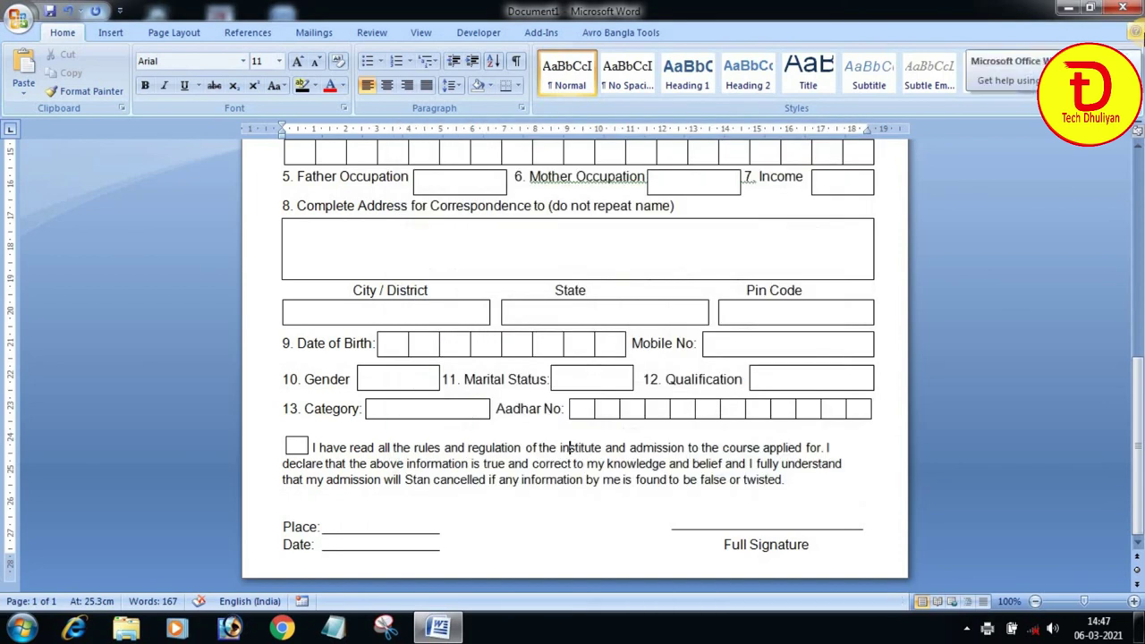